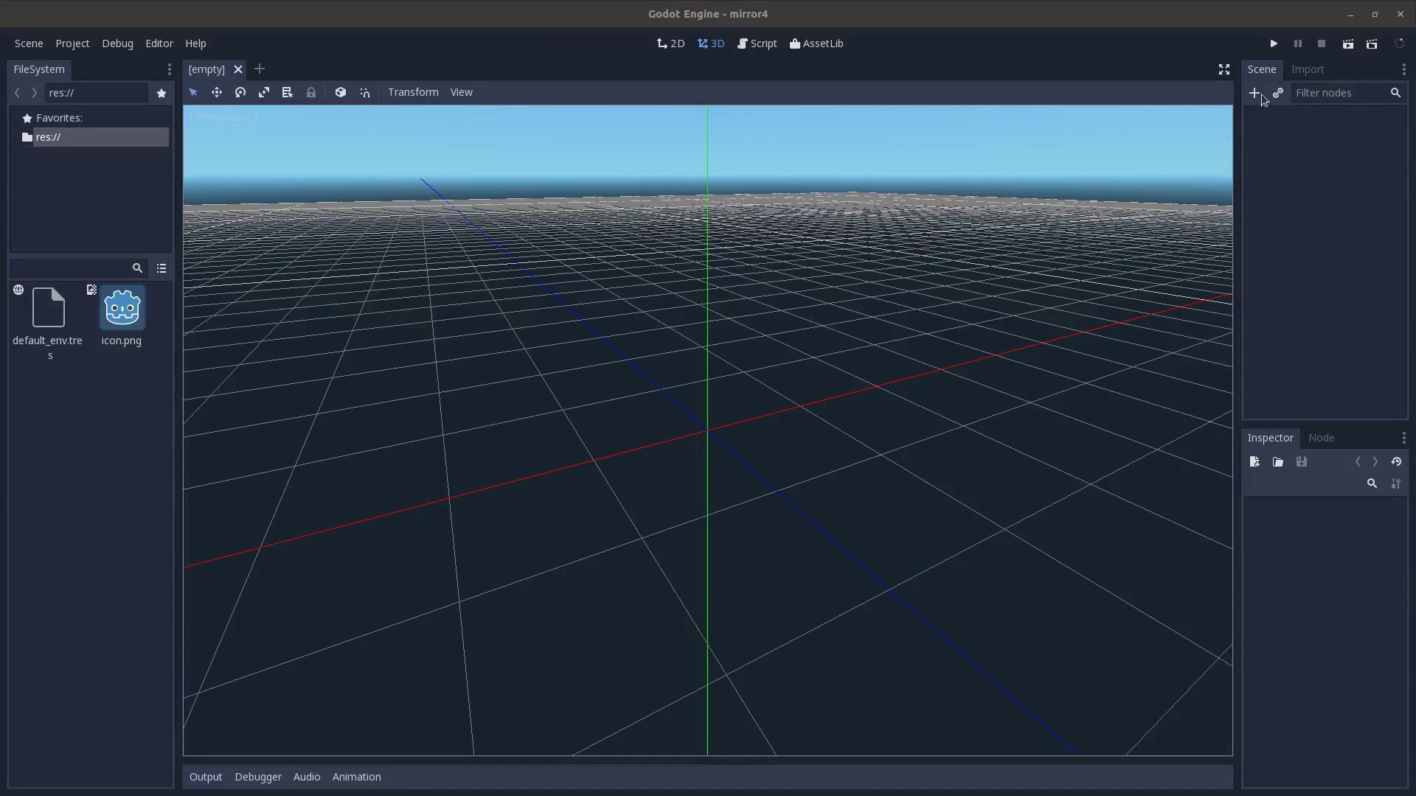
- Create a Spatial node as the scene root and rename it World
left_click(1254, 93)
type("spatial")
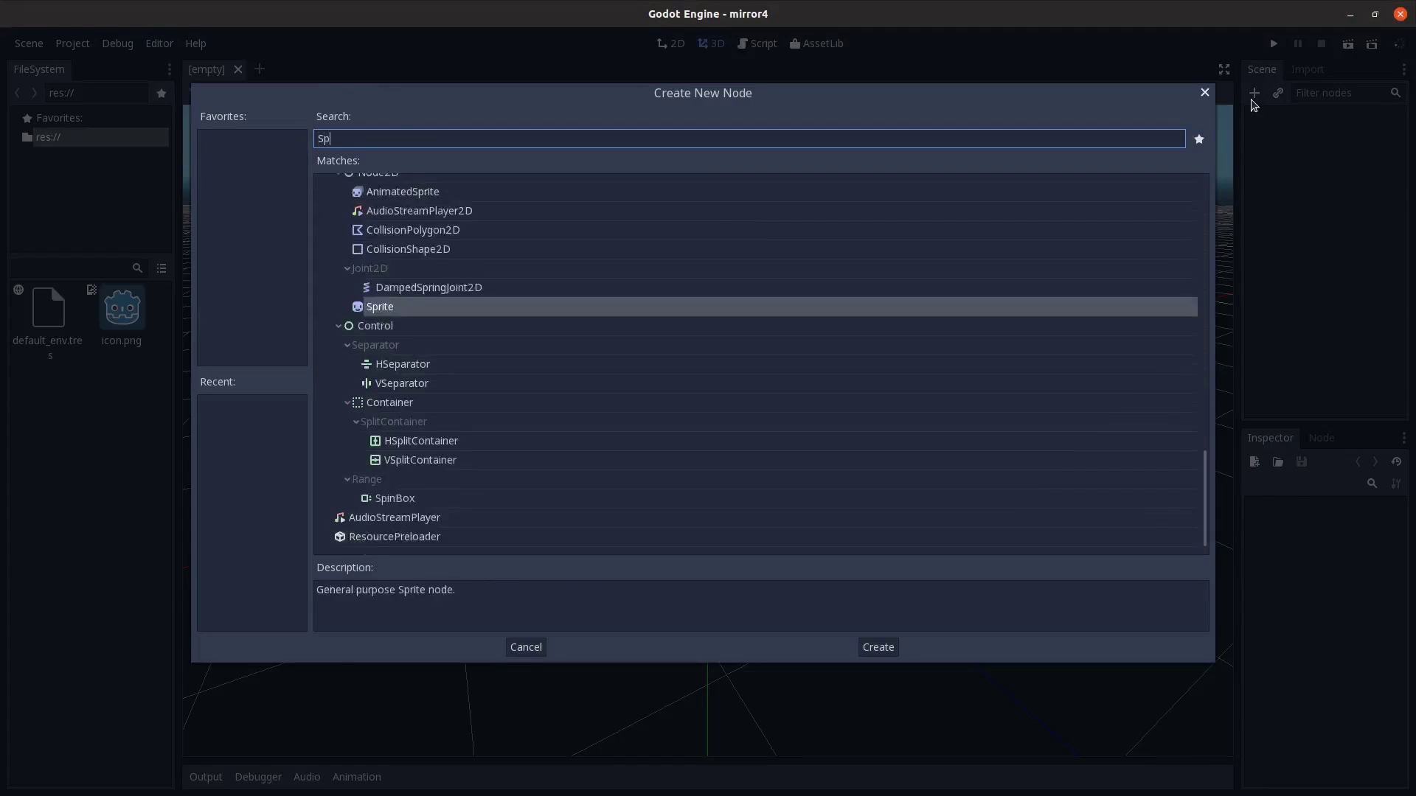
key("Return")
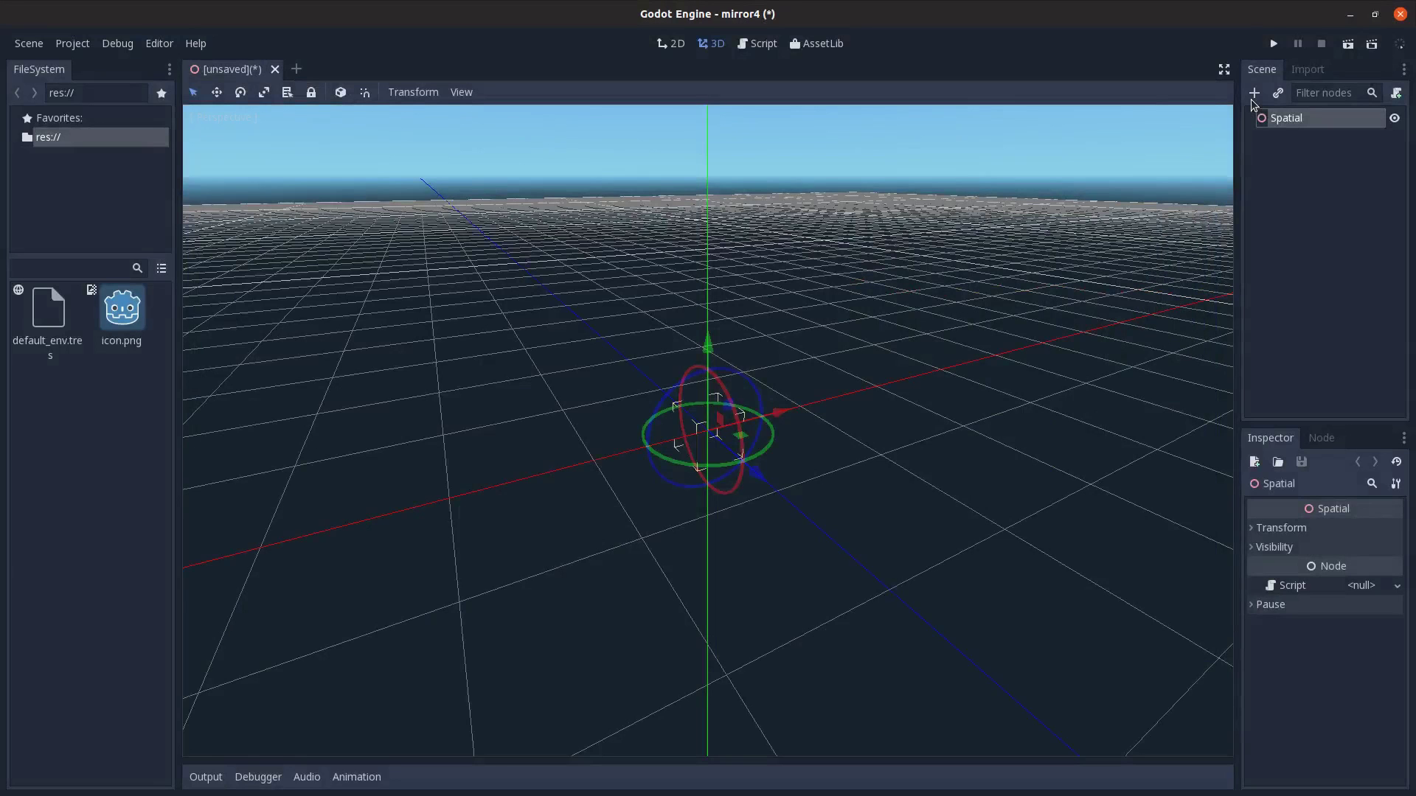
double_click(1307, 118)
type("World")
key("Return")
- Add a MeshInstance under World and assign it a new PlaneMesh
key("ctrl+a")
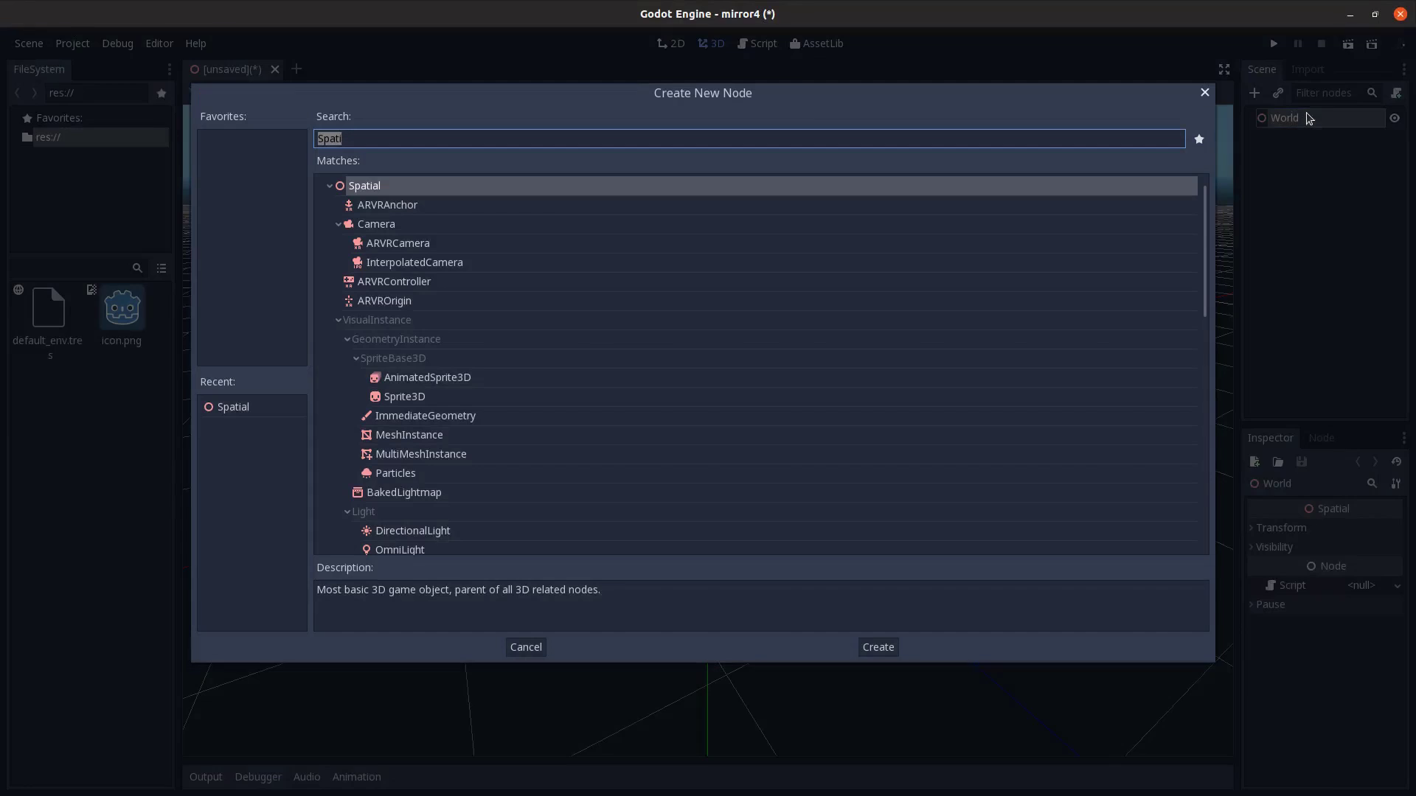
type("mesh")
key("Return")
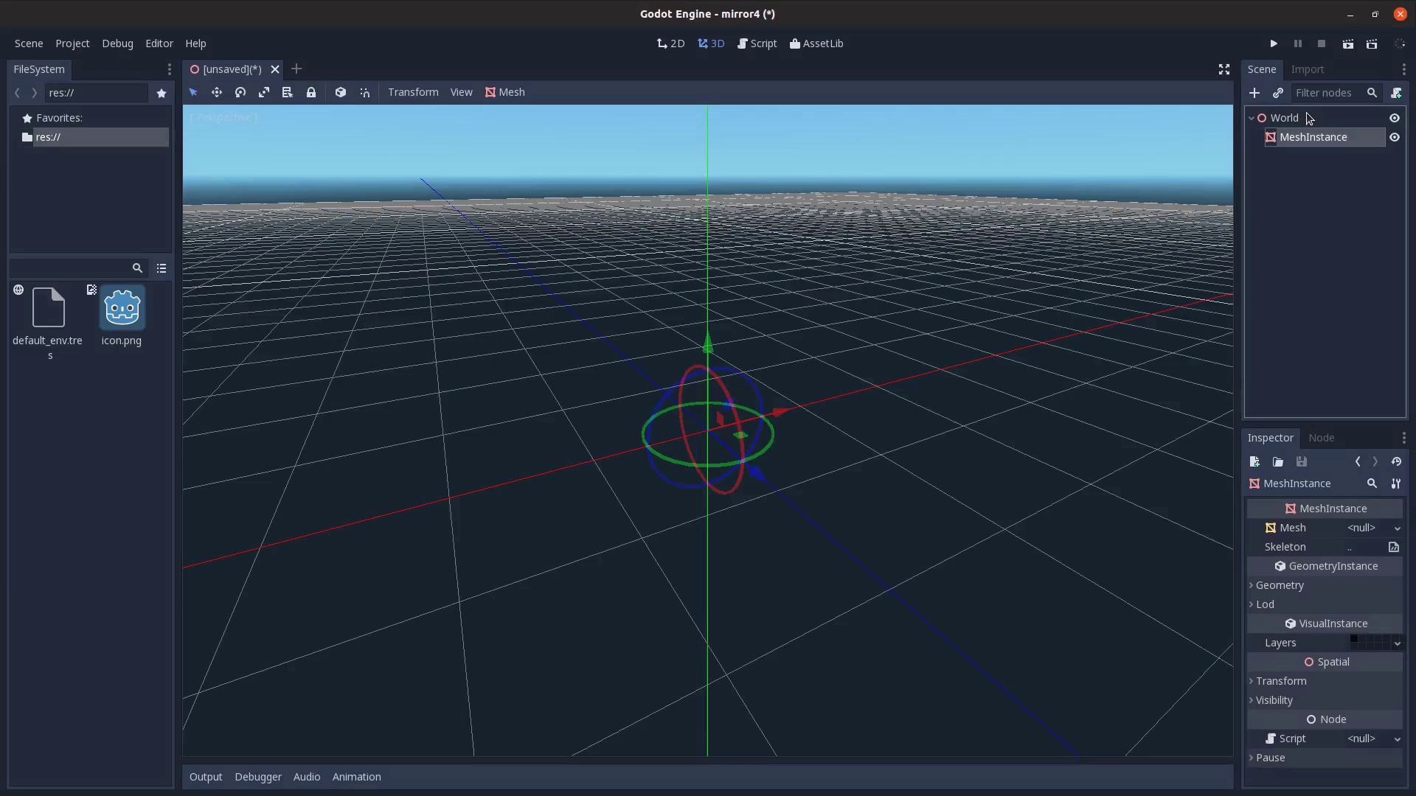
left_click(1373, 528)
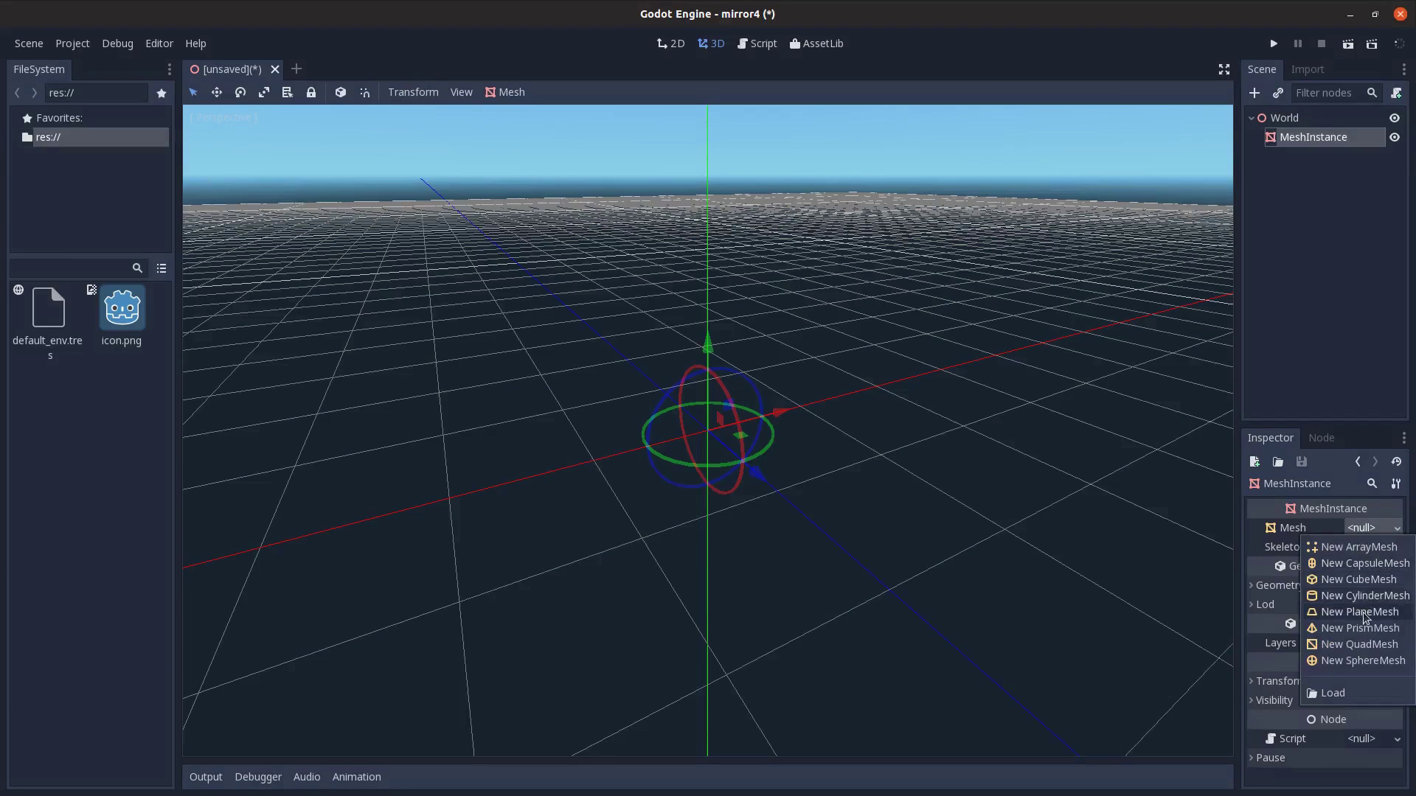
left_click(1363, 612)
- Rename the plane node Ground and set its PlaneMesh size to 20 by 20
double_click(1351, 137)
type("Grou")
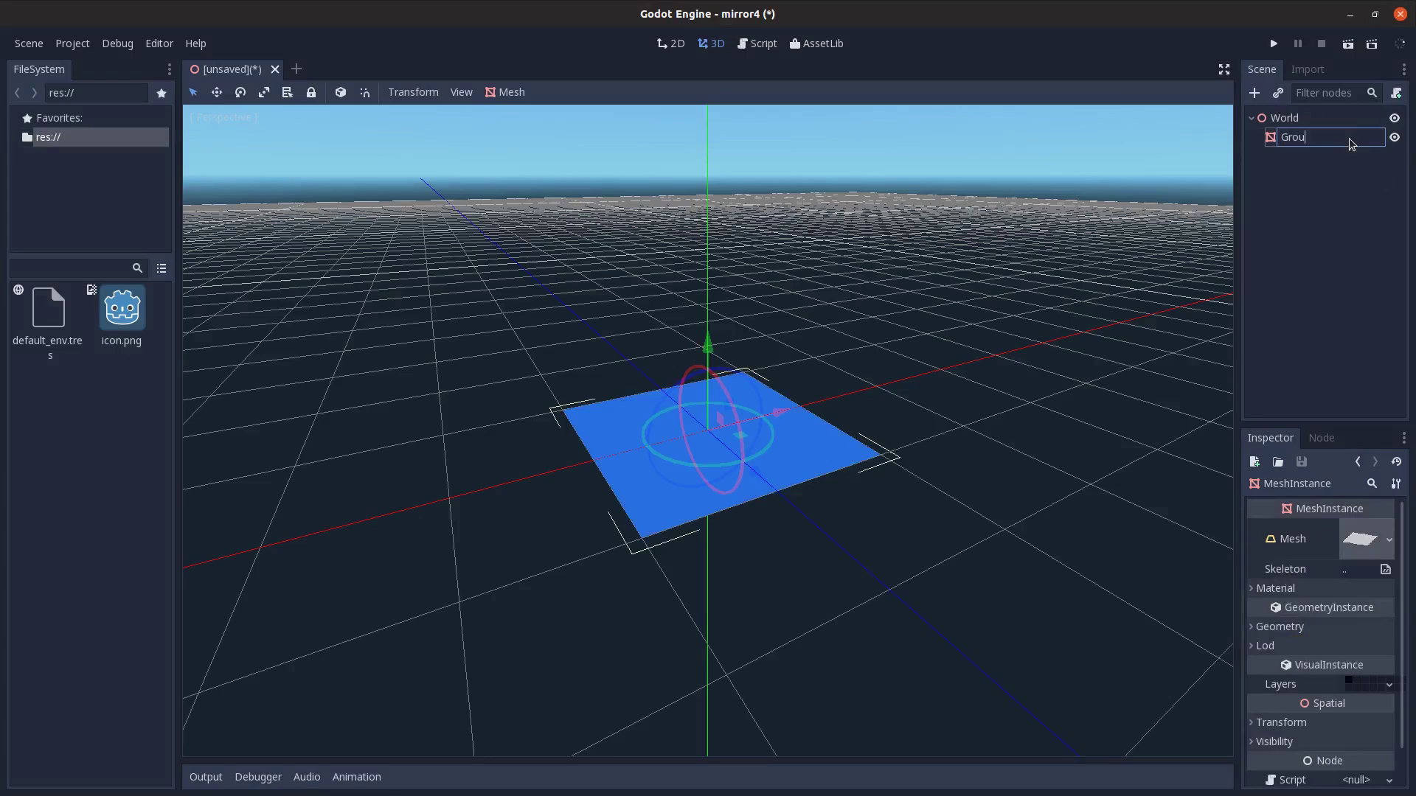
type("nd")
key("Return")
left_click(1360, 539)
left_click(1363, 528)
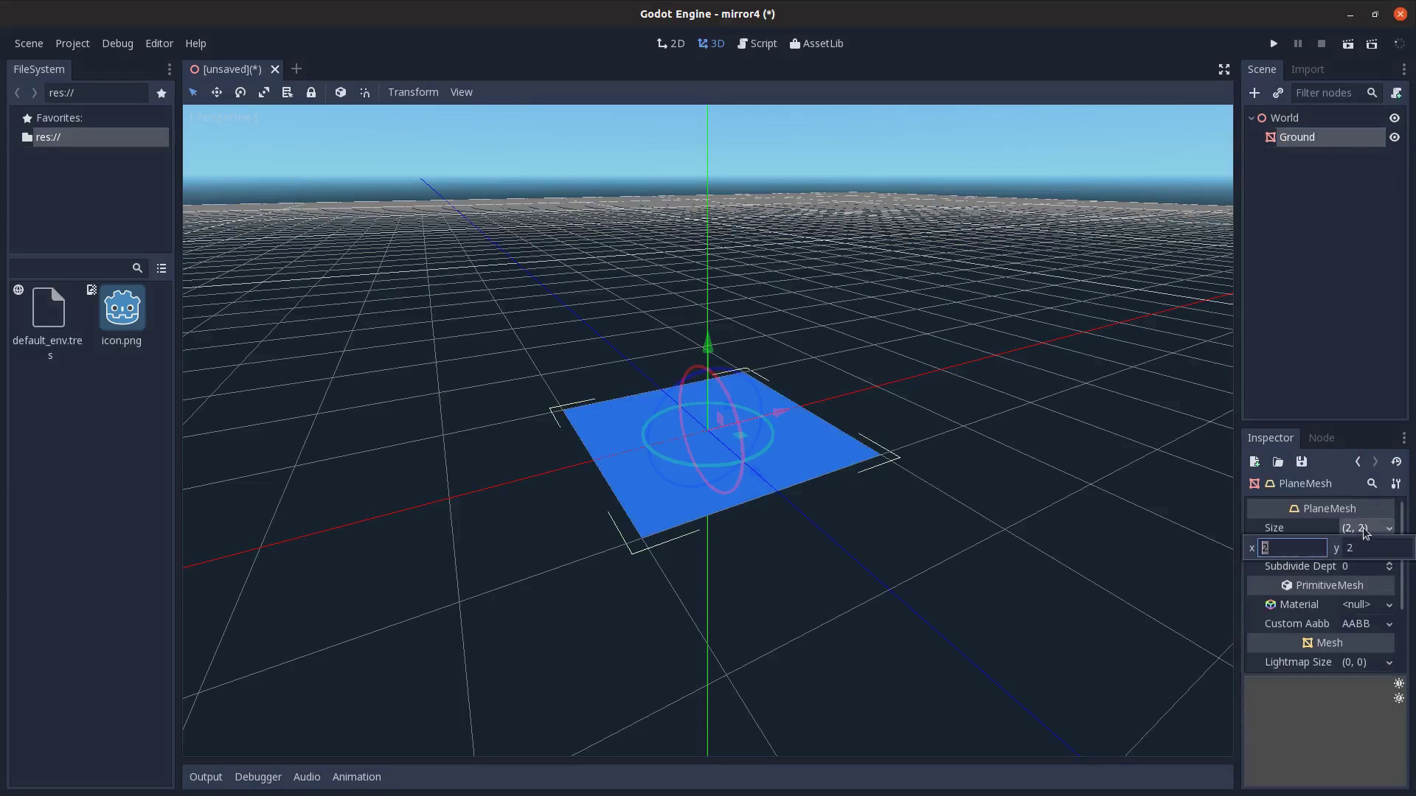
type("20")
key("Tab")
key("Return")
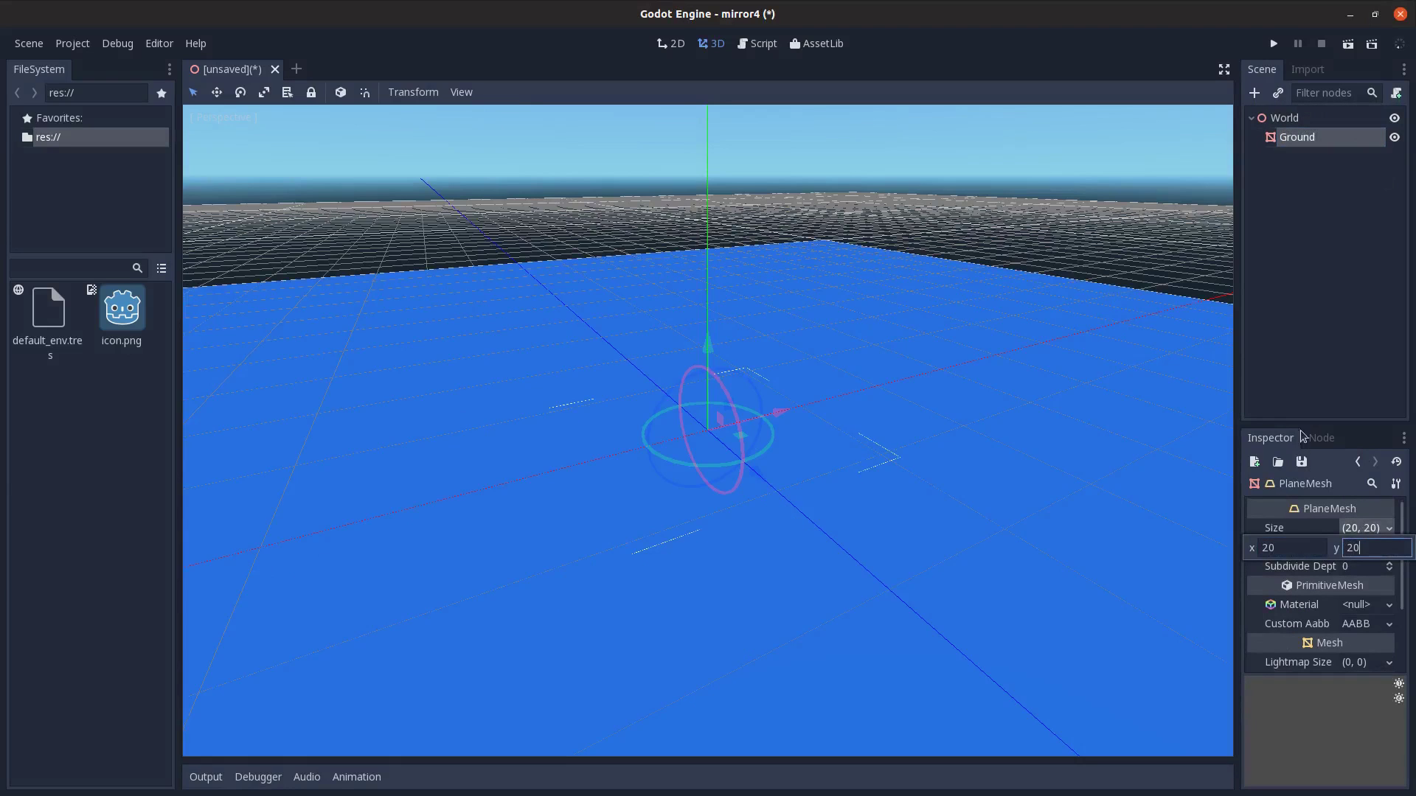
- Add a second MeshInstance under World, named Block, with a new CubeMesh
left_click(1310, 117)
key("ctrl+a")
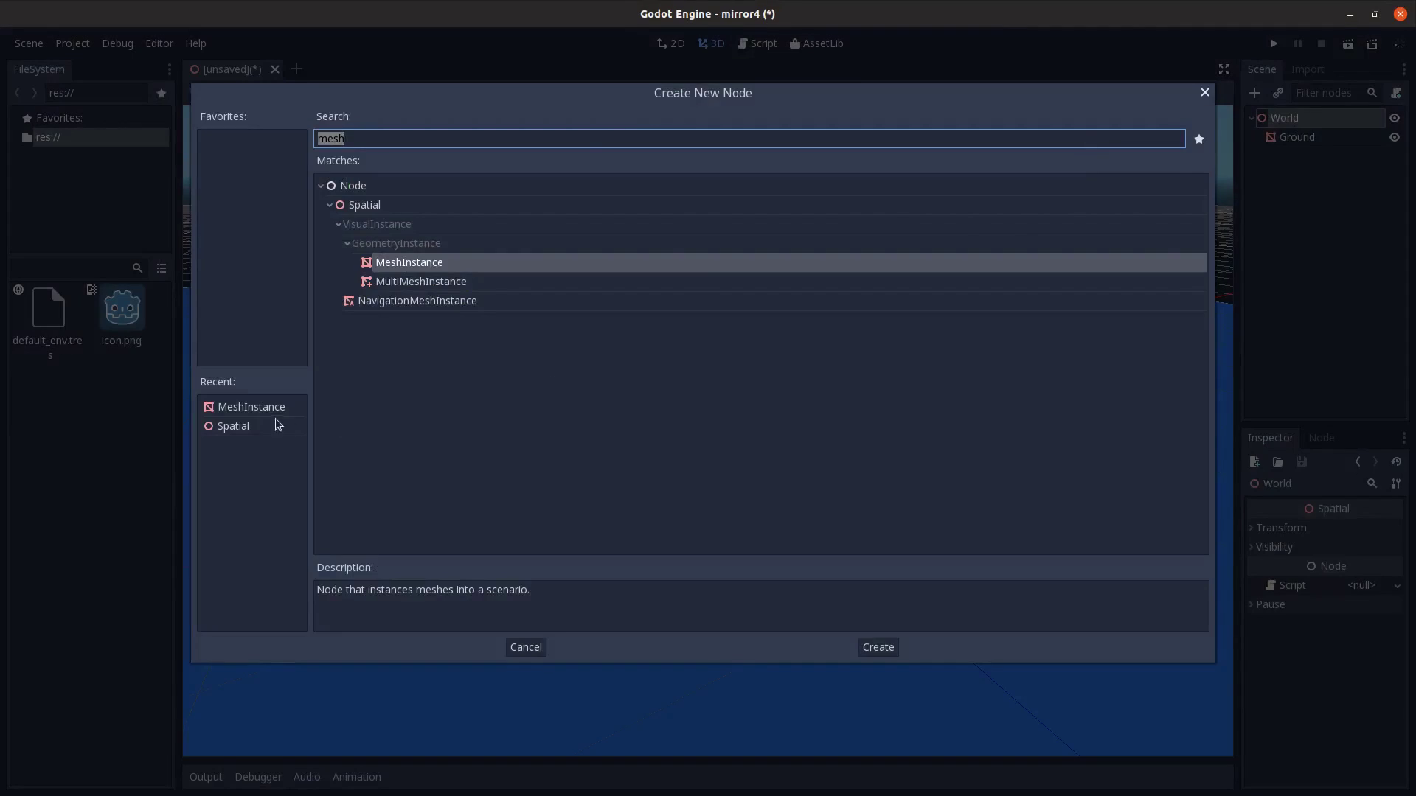
double_click(263, 414)
double_click(1334, 162)
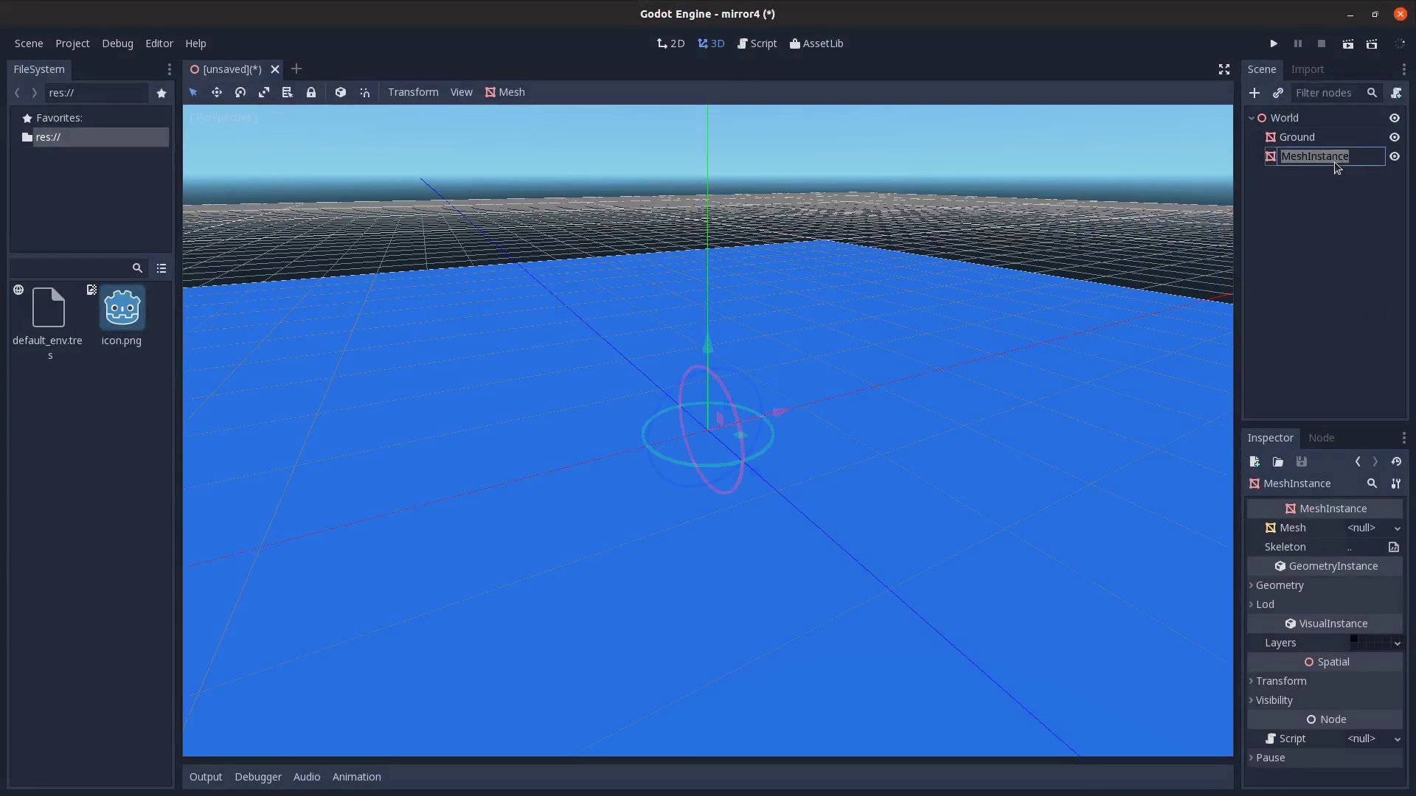
type("Blocl")
key("Return")
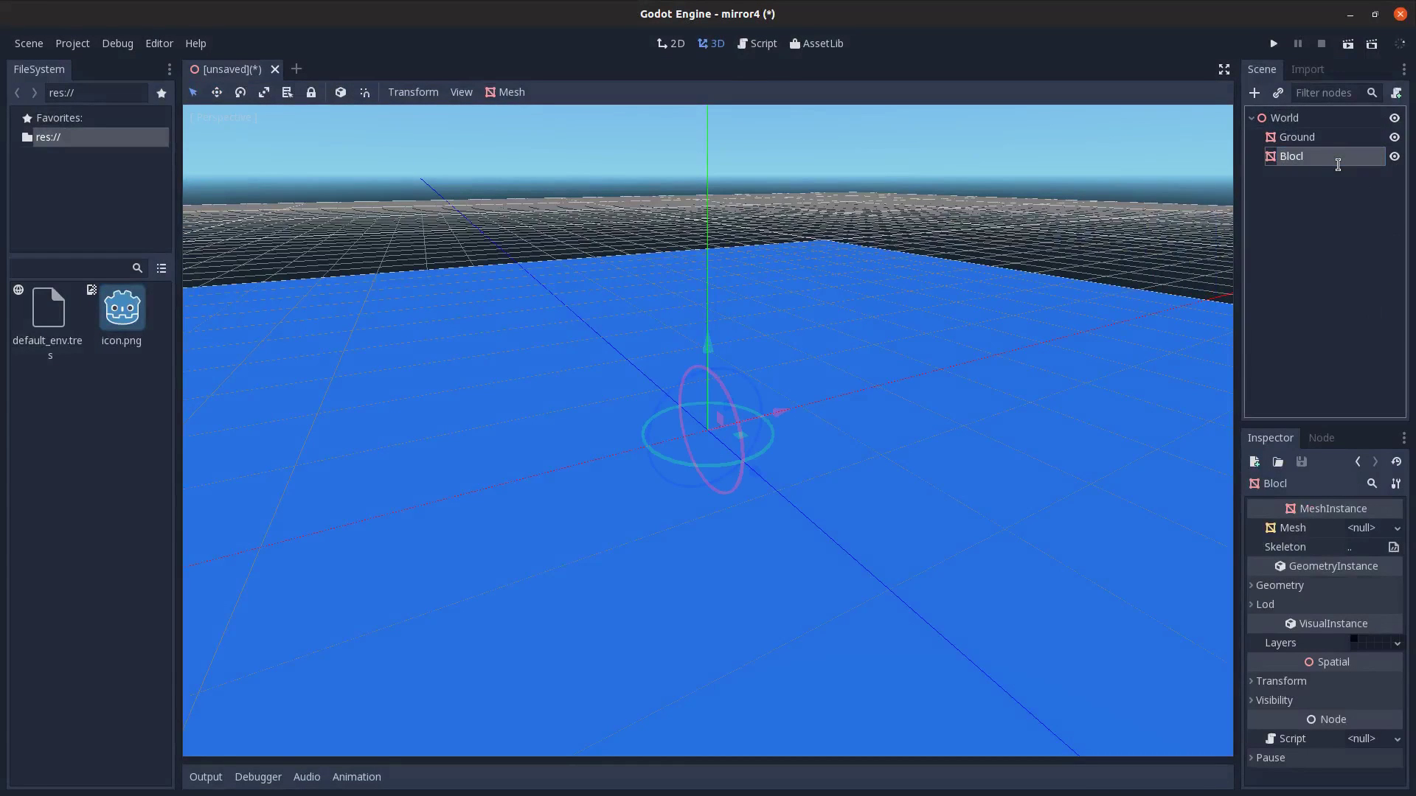
double_click(1338, 165)
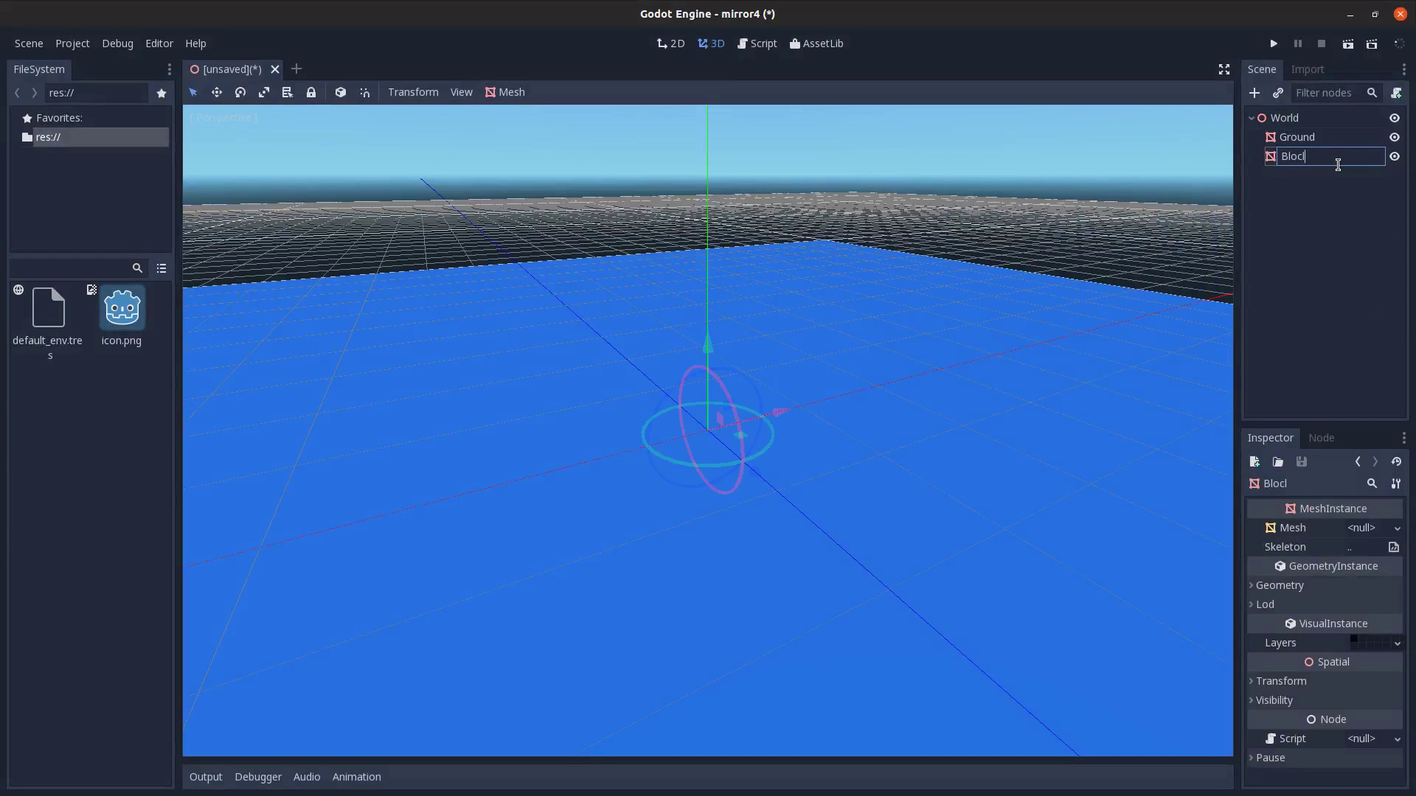
key("Return")
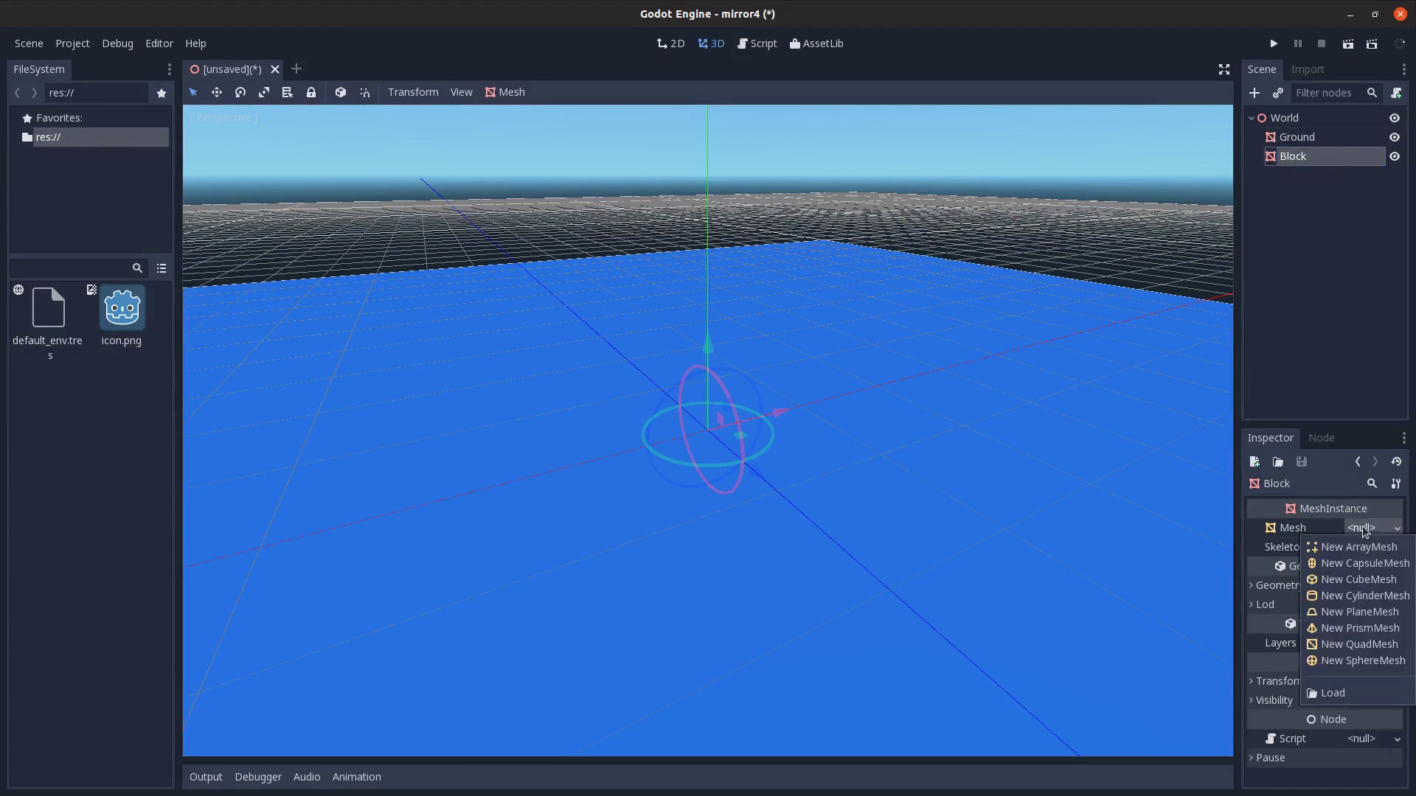
left_click(1371, 528)
left_click(1366, 581)
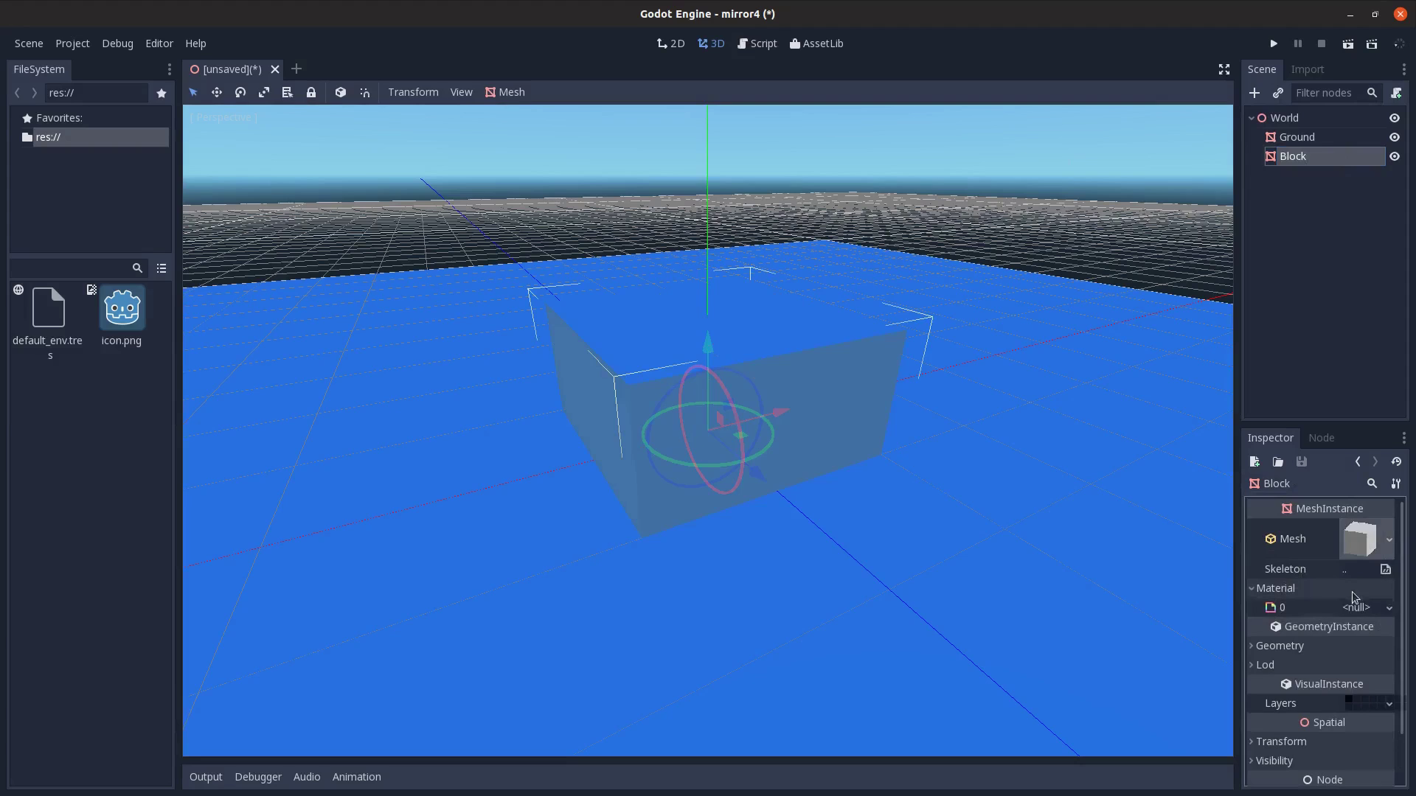
- Give Block a new SpatialMaterial with a pure red albedo color
left_click(1361, 609)
left_click(1361, 644)
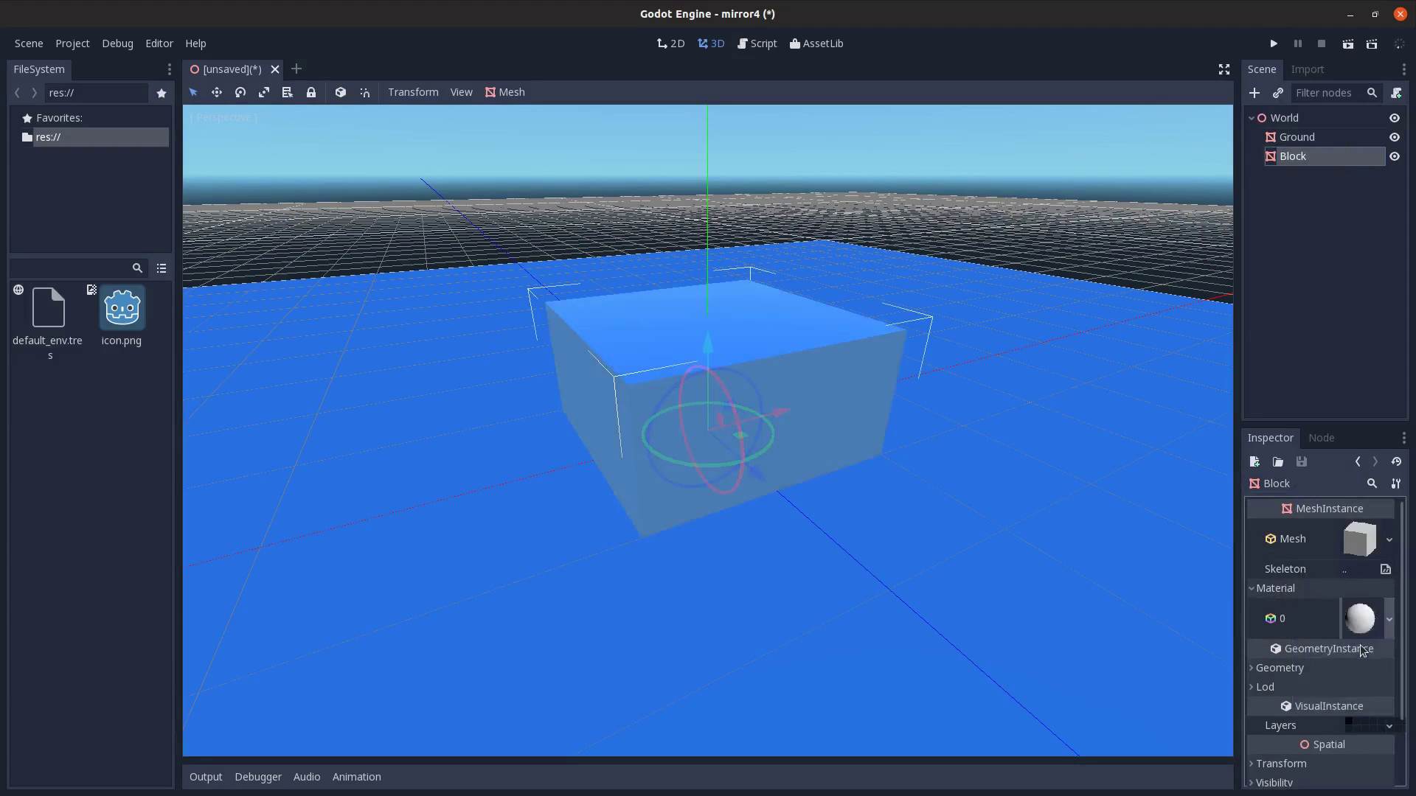
left_click(1366, 631)
left_click(1296, 584)
left_click(1371, 604)
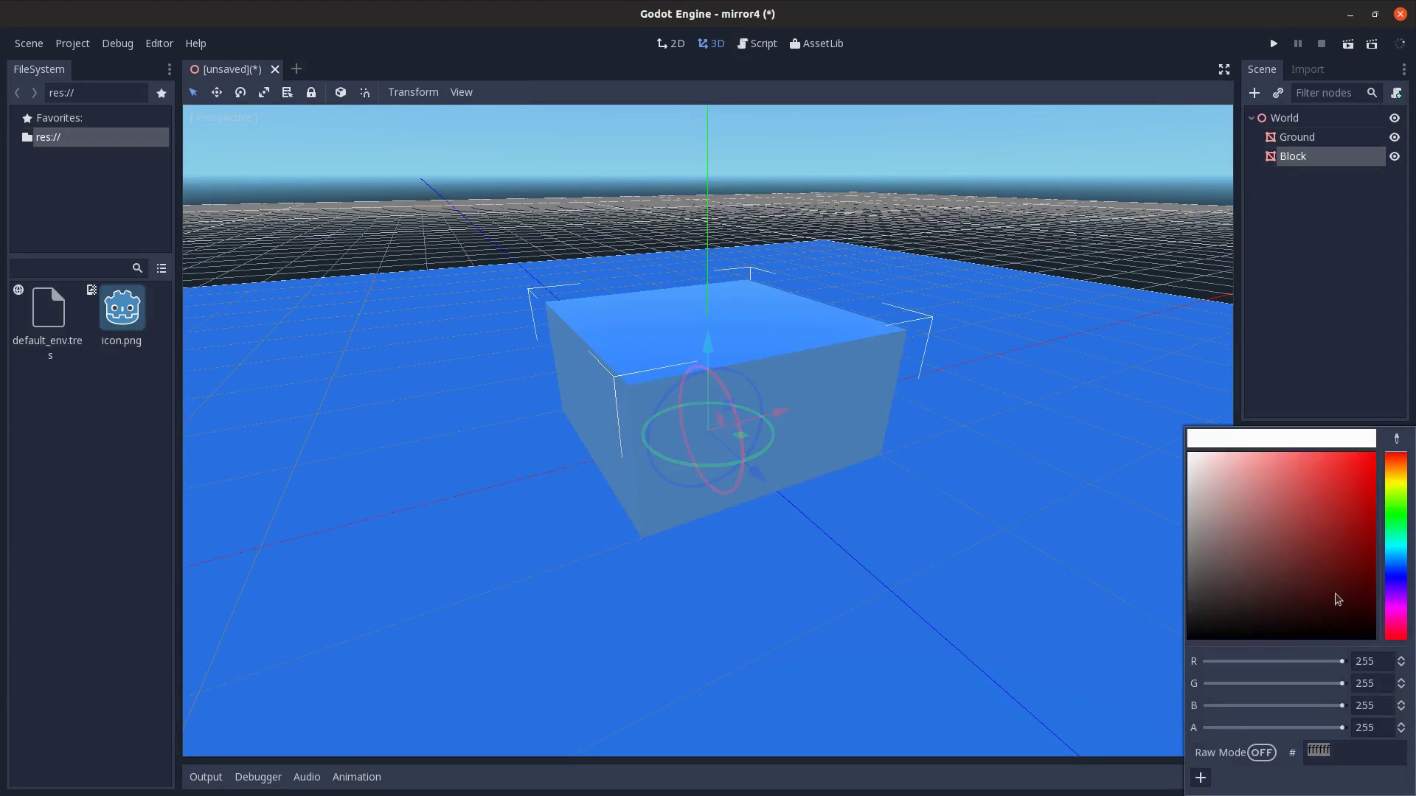
left_click_drag(1335, 594, 1411, 413)
- Raise the red block along the vertical axis so it sits on top of the ground plane
middle_click_drag(1001, 486, 918, 516)
scroll(848, 472, "down", 8)
key("w")
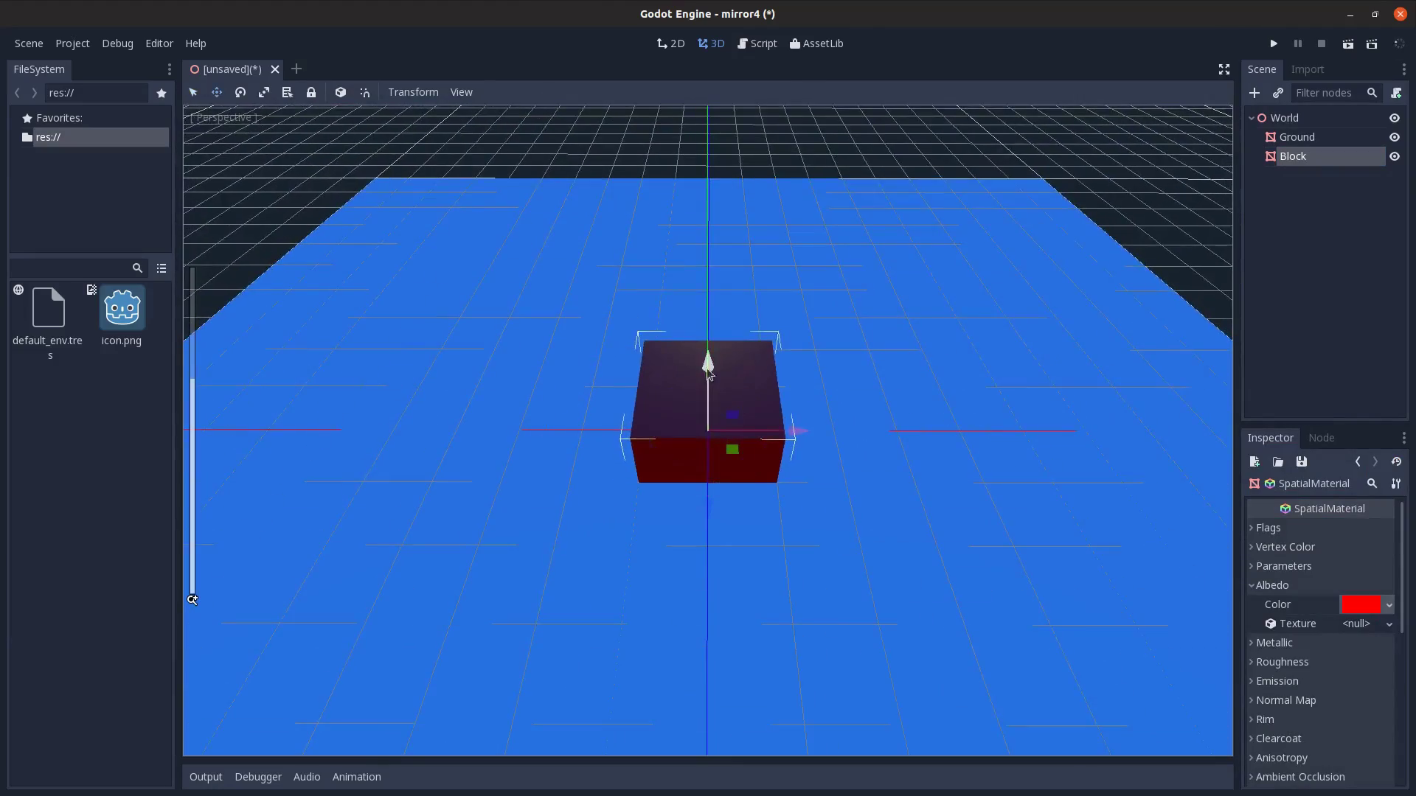
left_click_drag(710, 373, 720, 330)
- Duplicate Block and move the copy horizontally across the ground, away from the original
middle_click_drag(781, 345, 847, 448)
scroll(923, 376, "down", 7)
left_click(1331, 166)
left_click(1320, 161)
key("ctrl+d")
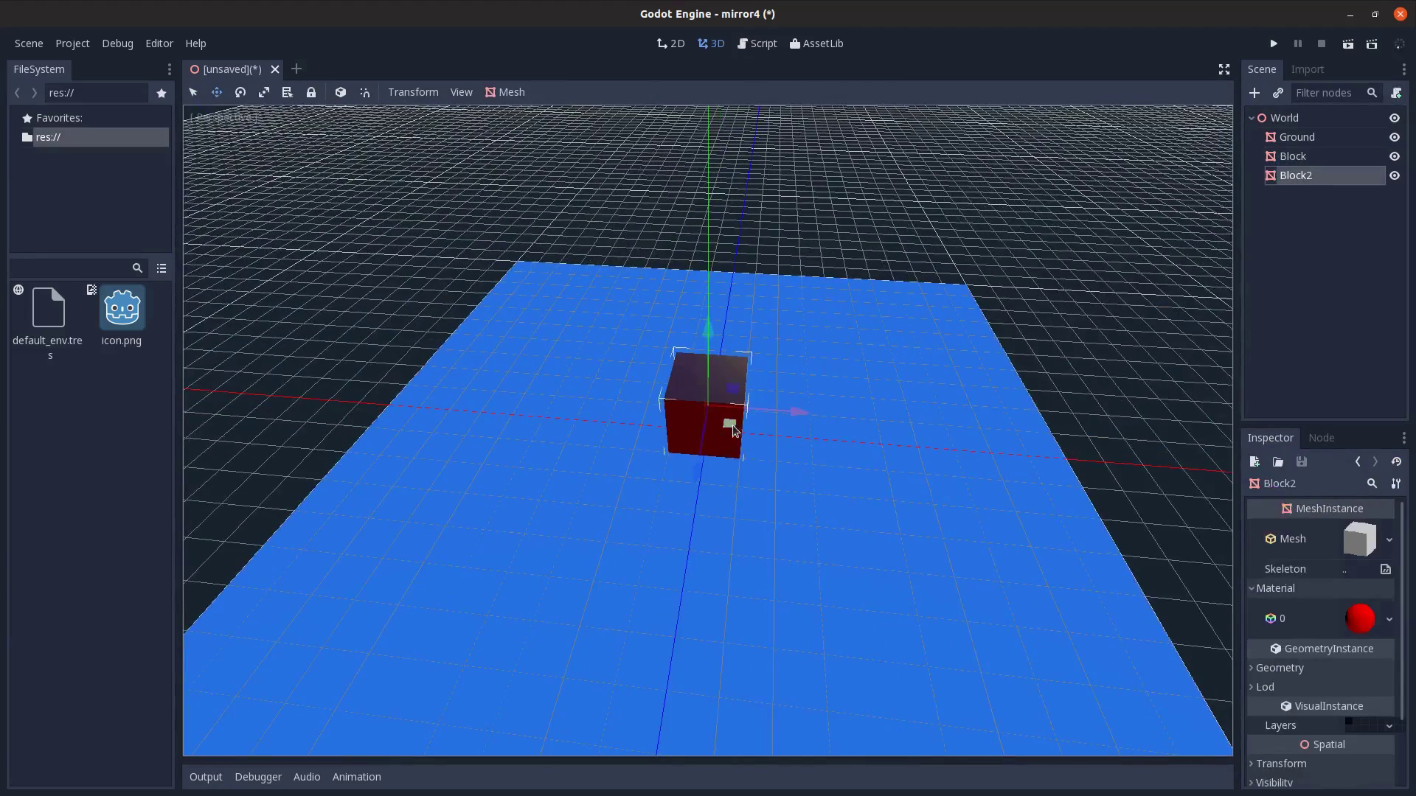
left_click_drag(730, 426, 910, 399)
- Duplicate the block two more times and spread the copies over the ground, moving the last one by -6, 0, -5
key("ctrl+d")
key("ctrl+d")
middle_click_drag(911, 399, 847, 538)
scroll(847, 538, "down", 2)
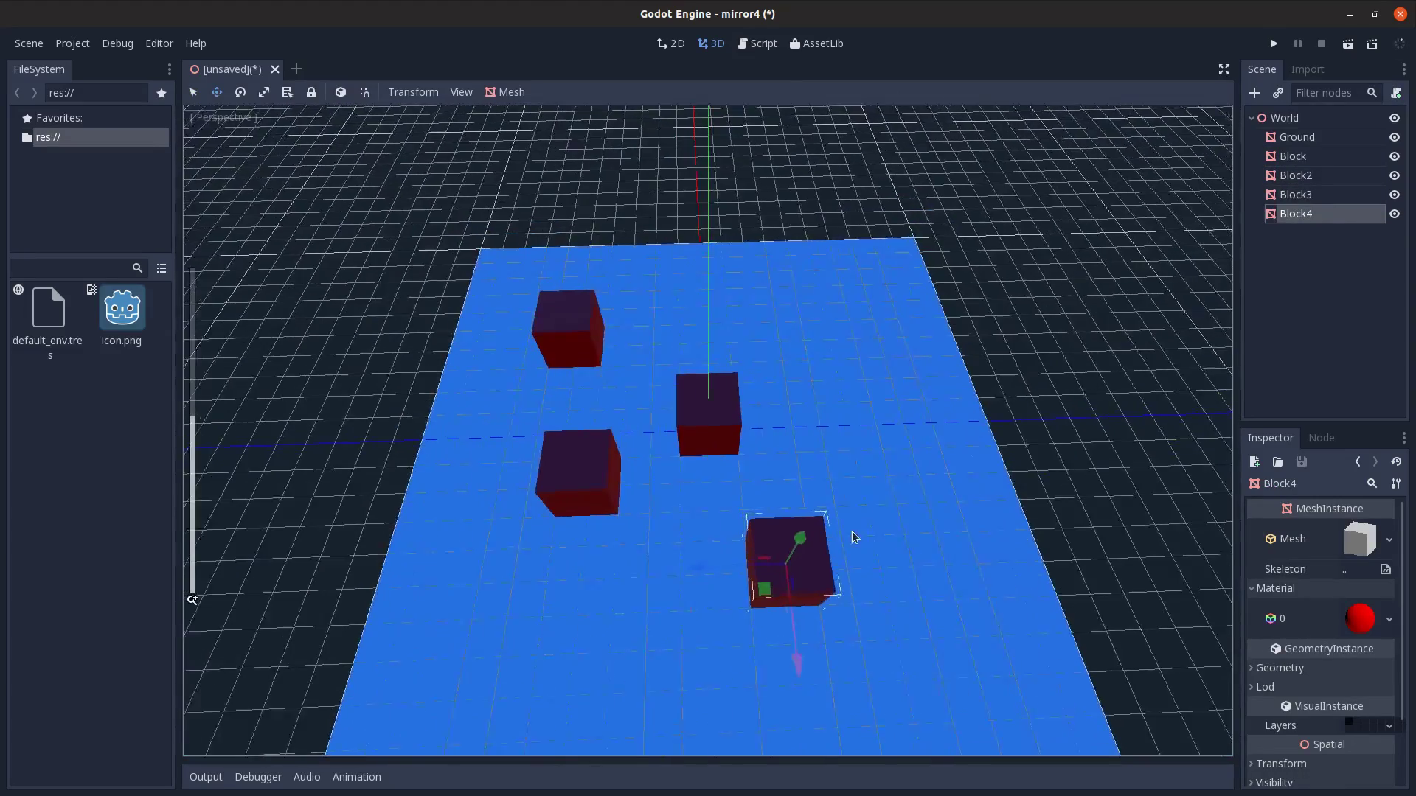
left_click_drag(764, 589, 892, 417)
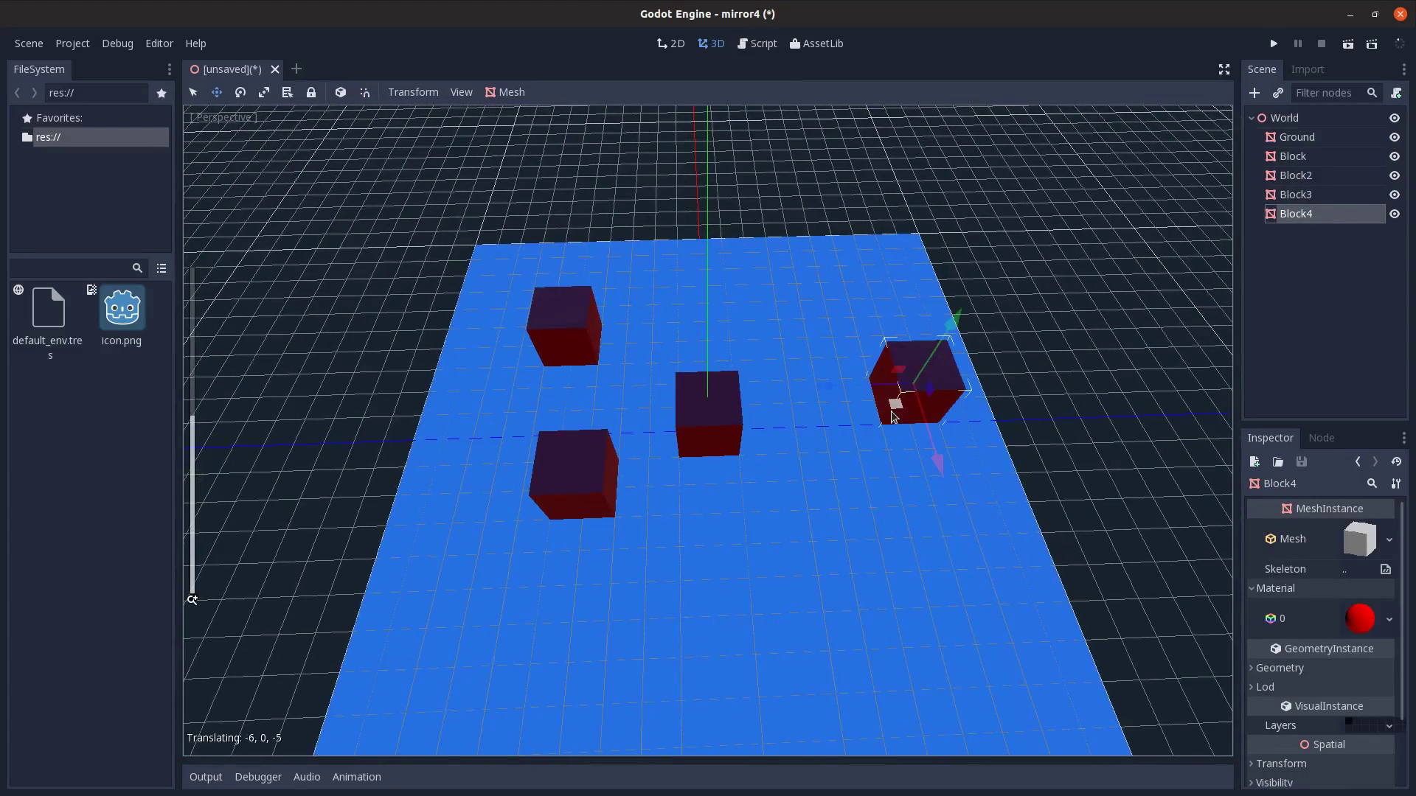
- Make Block2's material unique and set its albedo color to yellow-green d3ff00
left_click(1320, 175)
left_click(1389, 619)
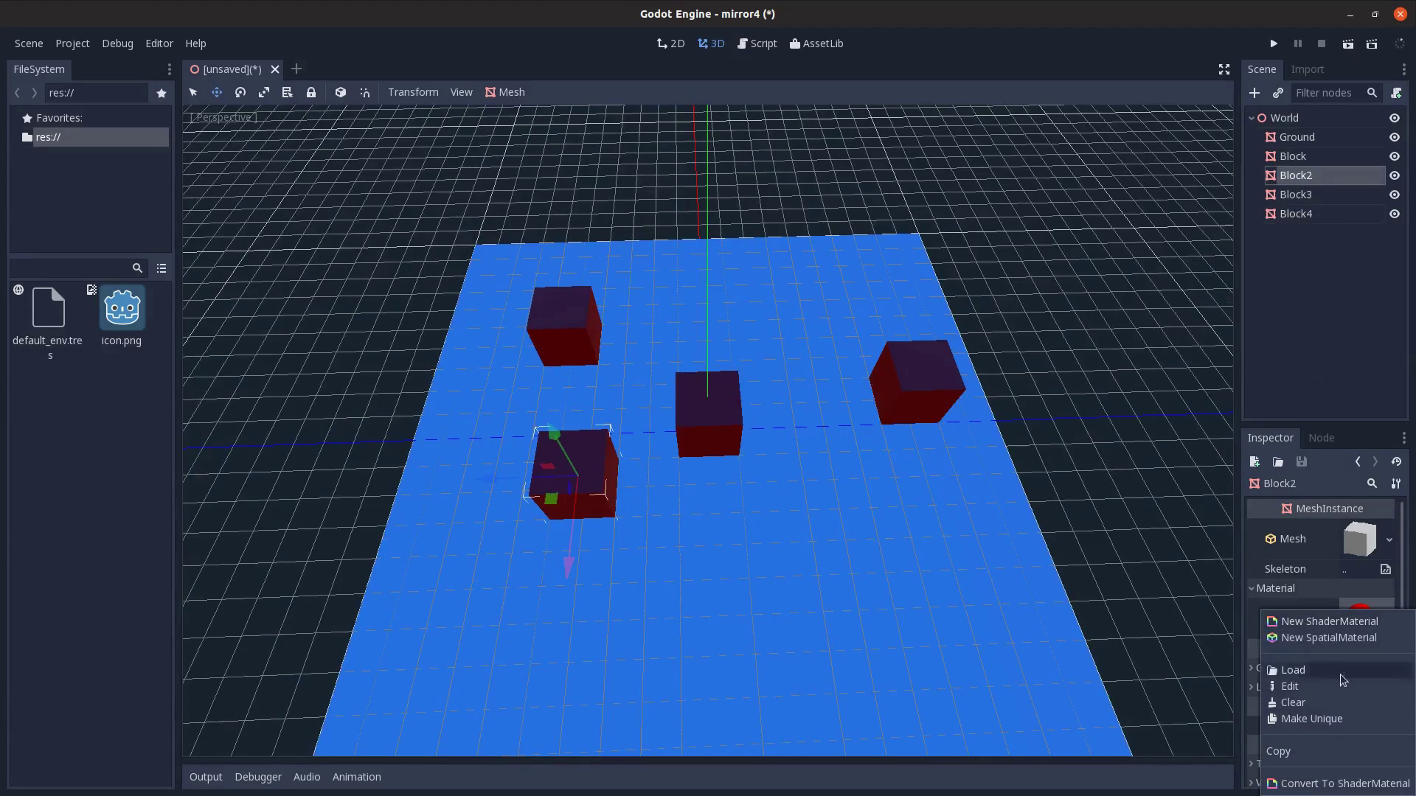
left_click(1327, 719)
left_click(1364, 616)
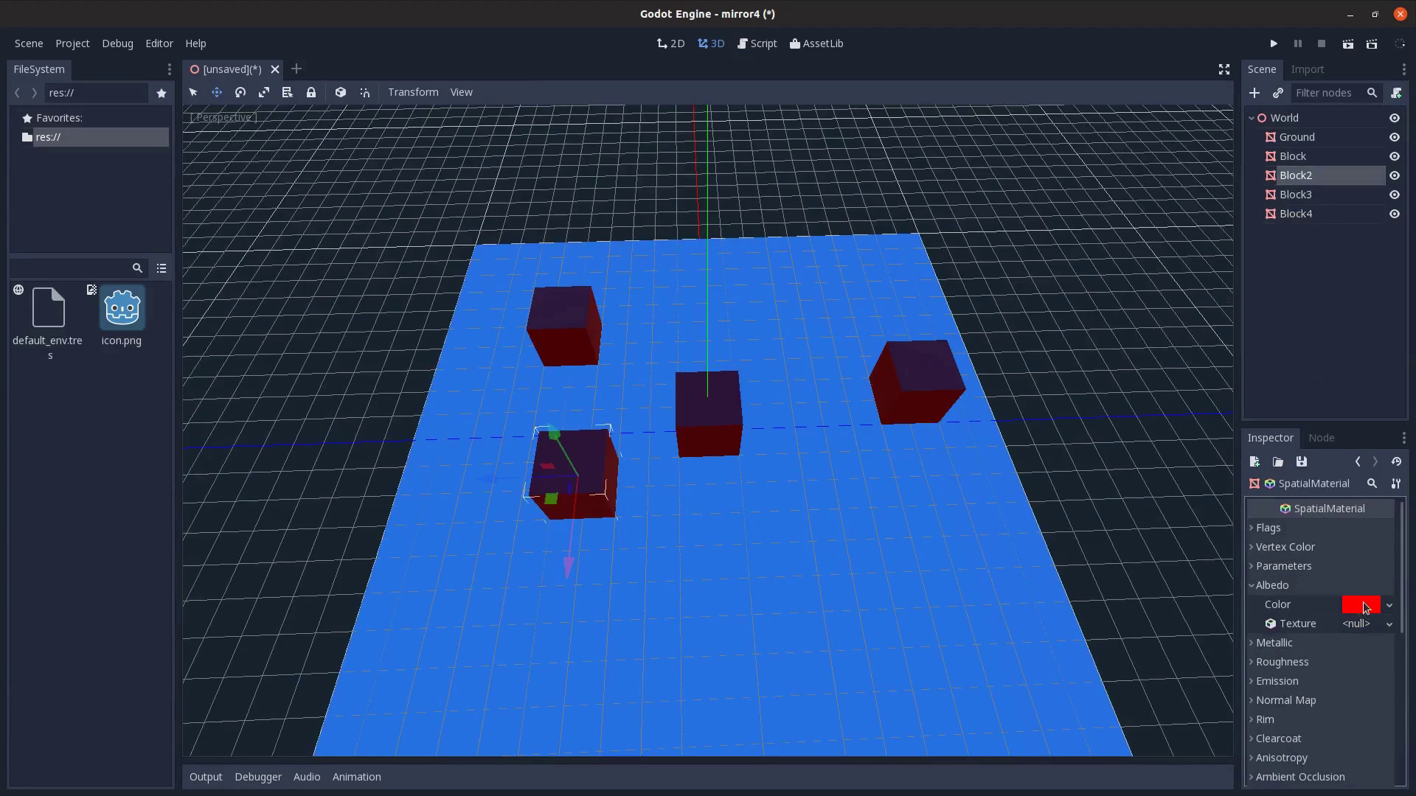
left_click(1365, 606)
left_click(1389, 485)
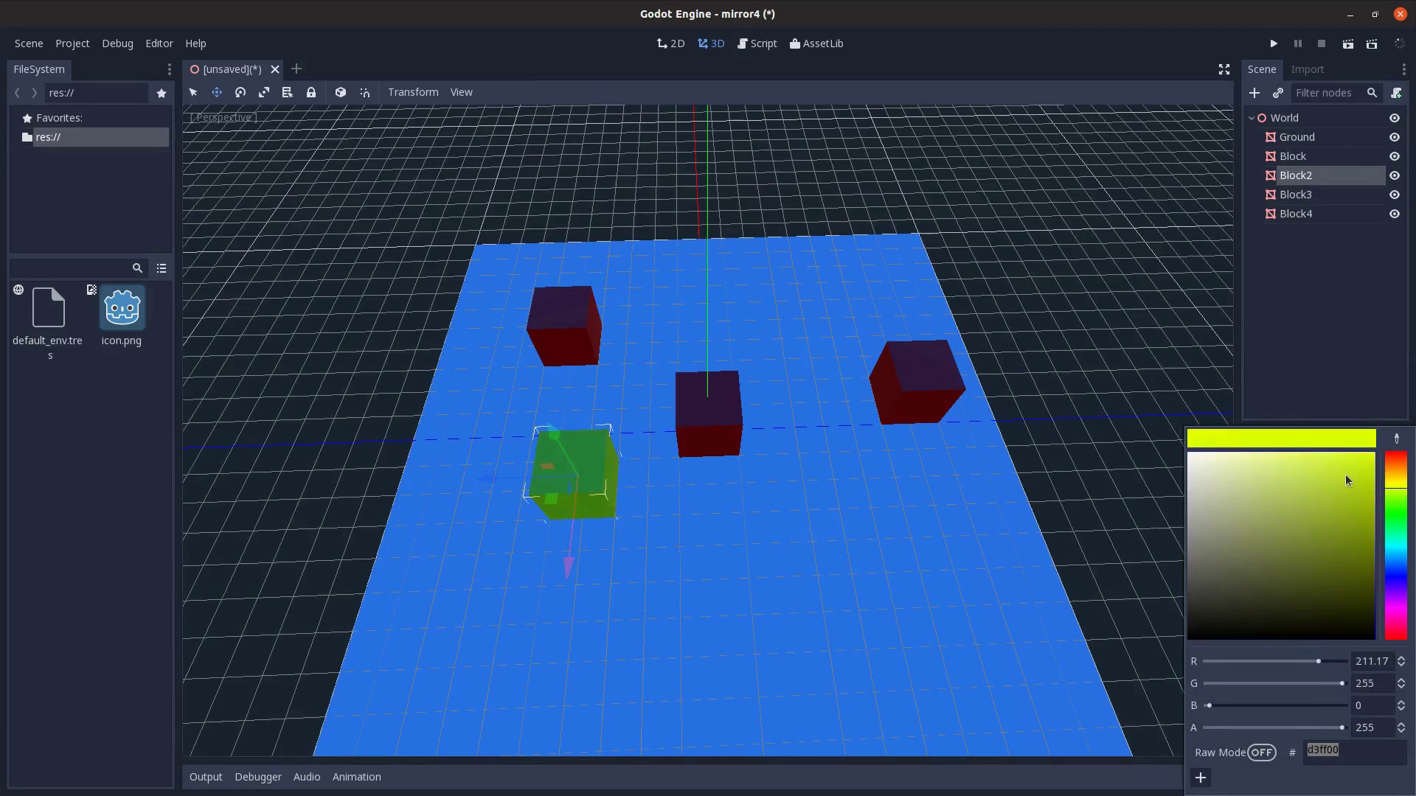
- Make Block3's material unique and set its albedo color to blue 000fff
left_click(1327, 198)
left_click(1327, 197)
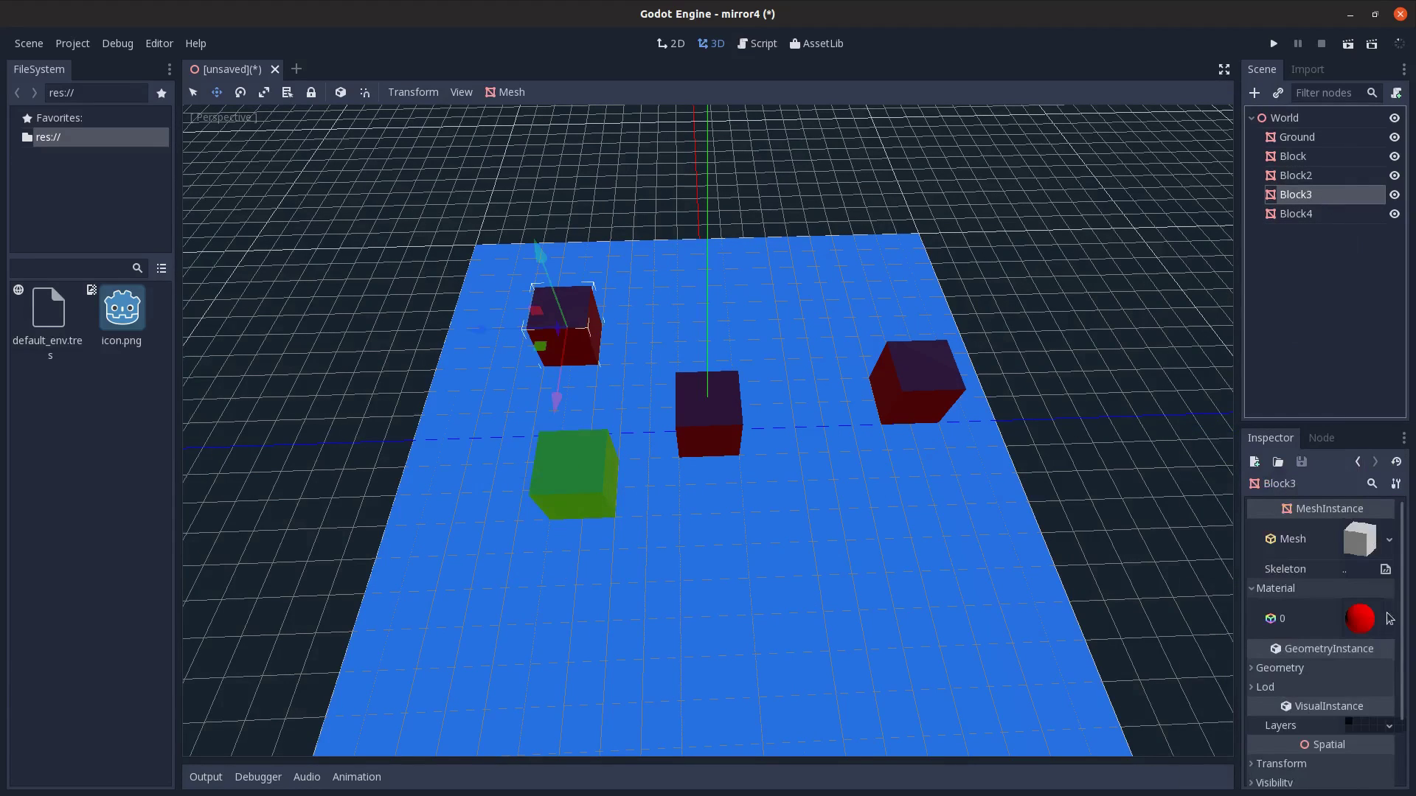
left_click(1389, 618)
left_click(1342, 686)
left_click(1359, 618)
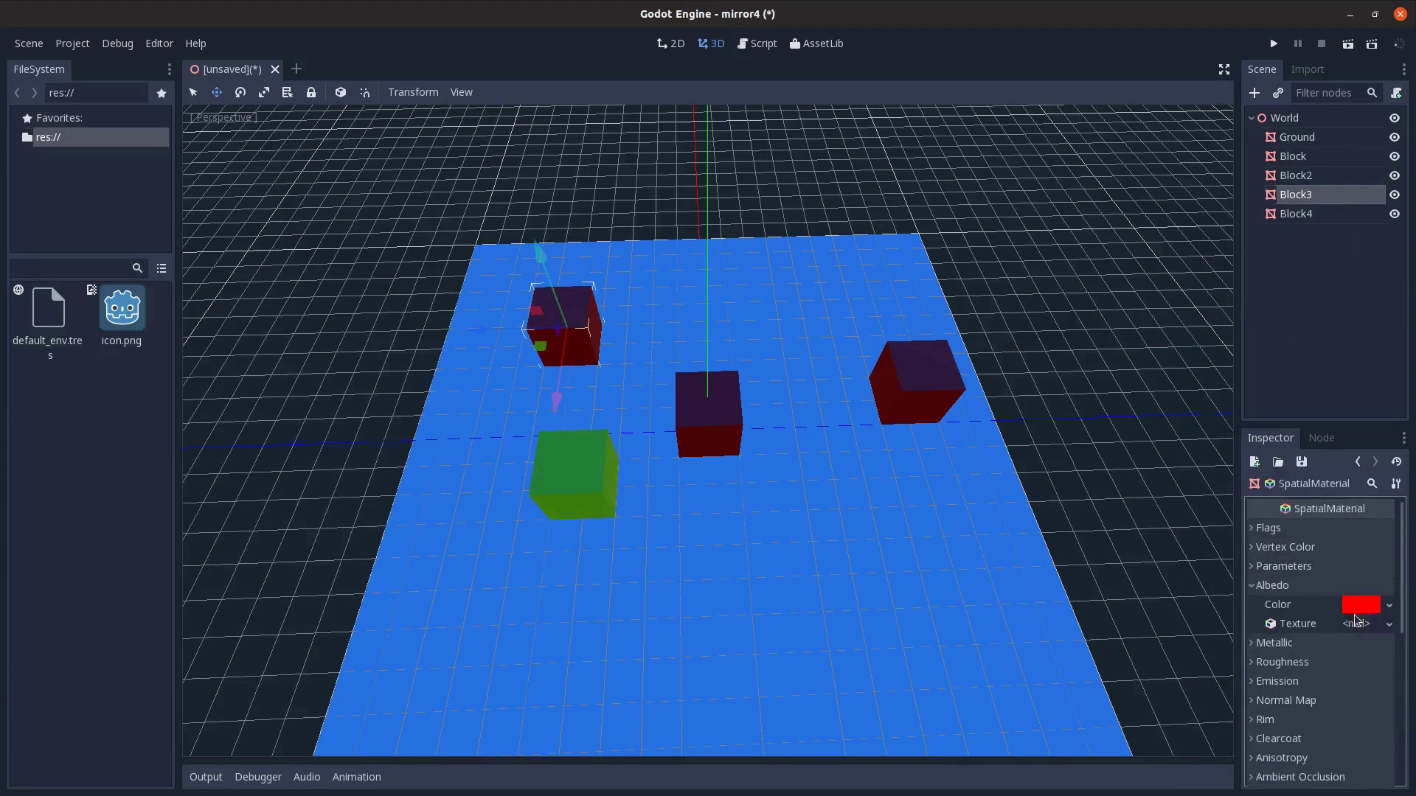
left_click(1361, 611)
left_click(1398, 576)
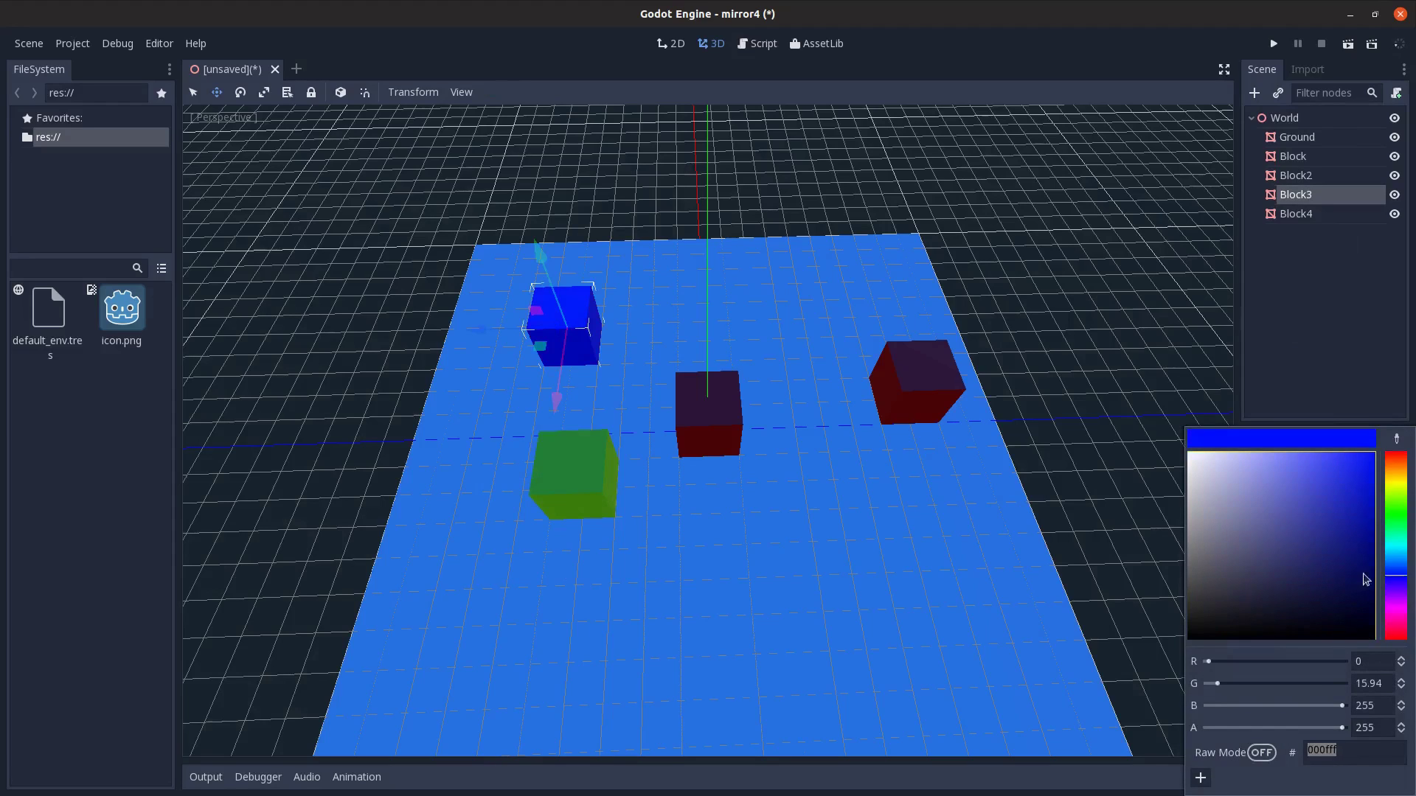
- Make Block4's material unique and change its albedo color to a bluish green
left_click(1342, 214)
left_click(1342, 214)
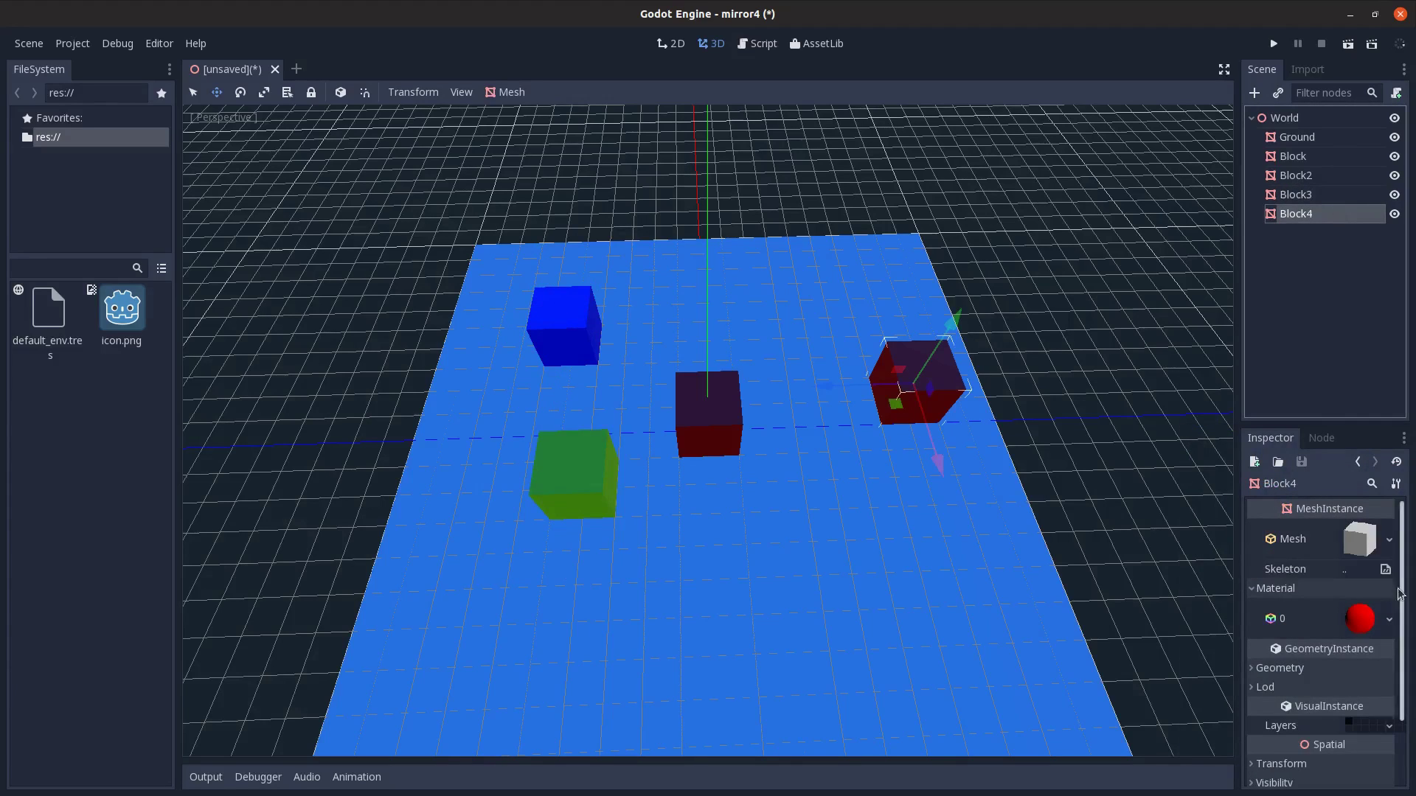
left_click(1389, 623)
left_click(1347, 719)
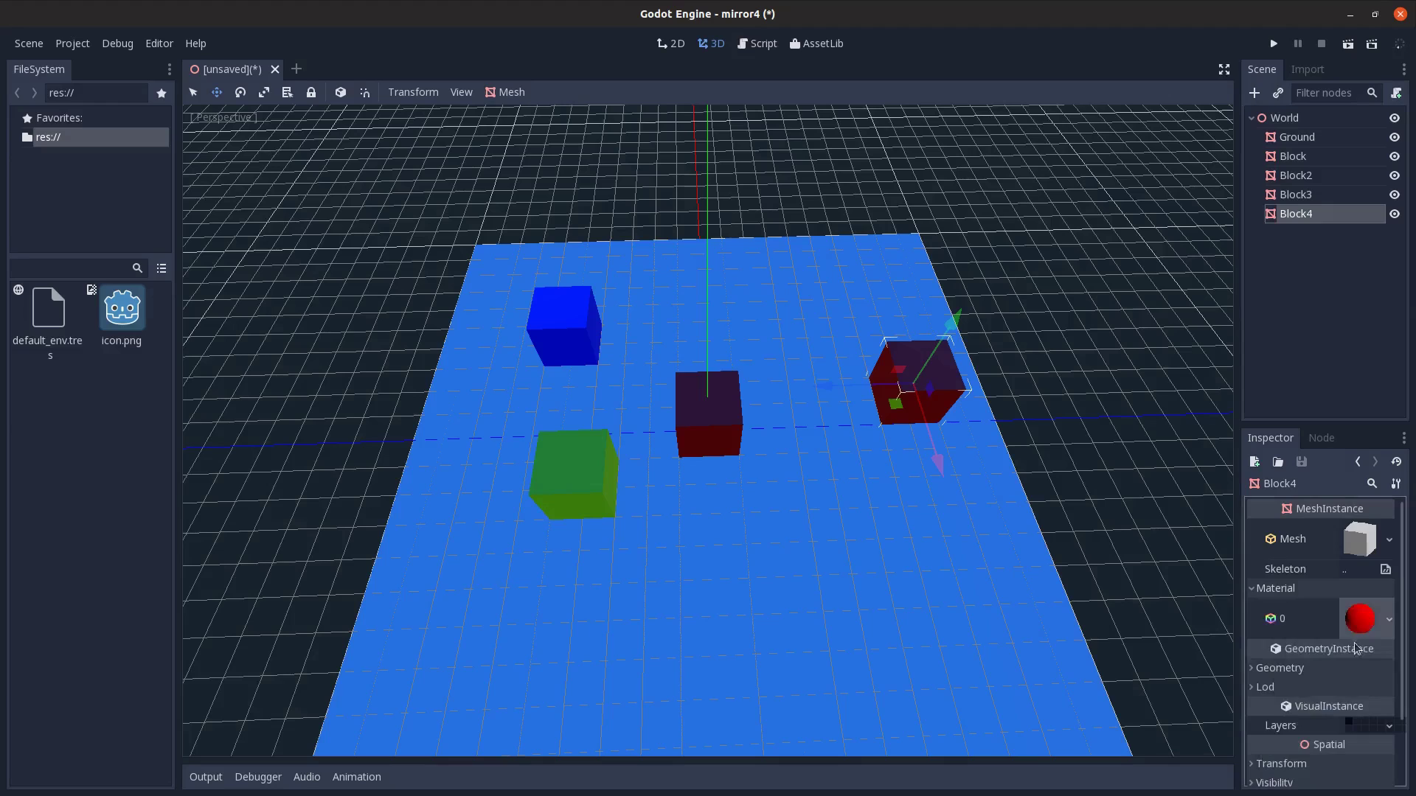
left_click(1355, 617)
left_click(1357, 606)
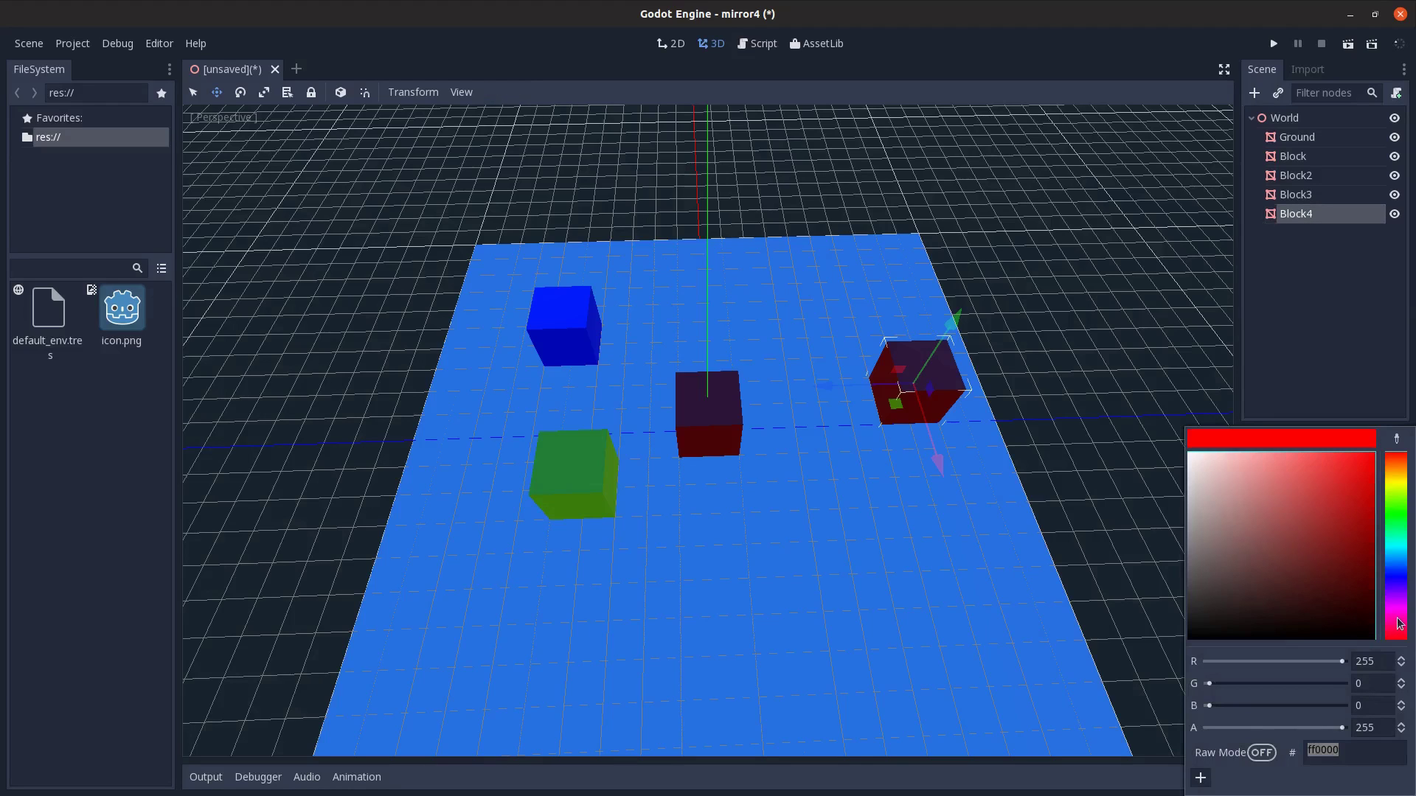
left_click(1395, 526)
left_click_drag(1349, 500, 1355, 471)
- Add another MeshInstance under World and assign it a new PlaneMesh
middle_click_drag(904, 561, 1069, 442)
left_click(1340, 120)
key("ctrl+a")
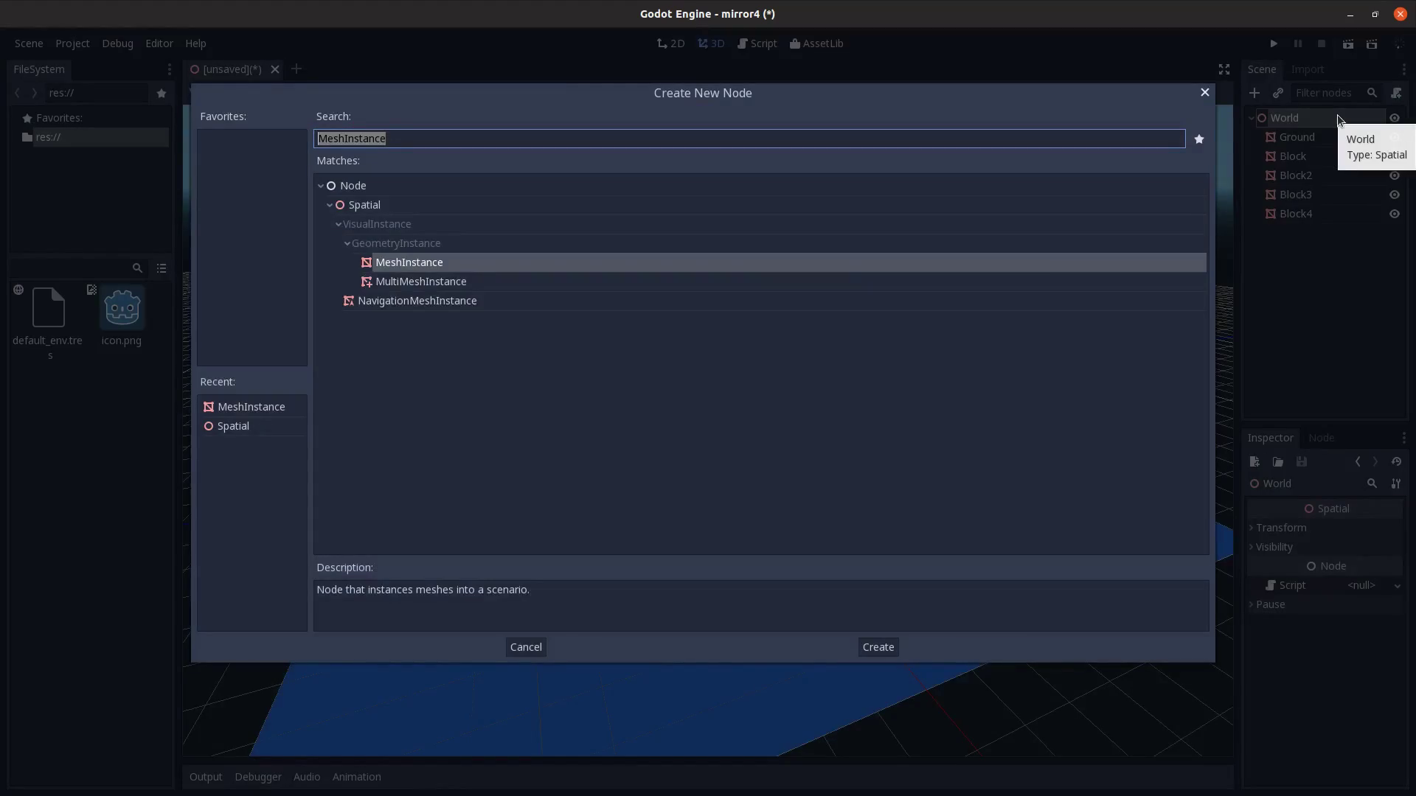
type("mes")
key("Return")
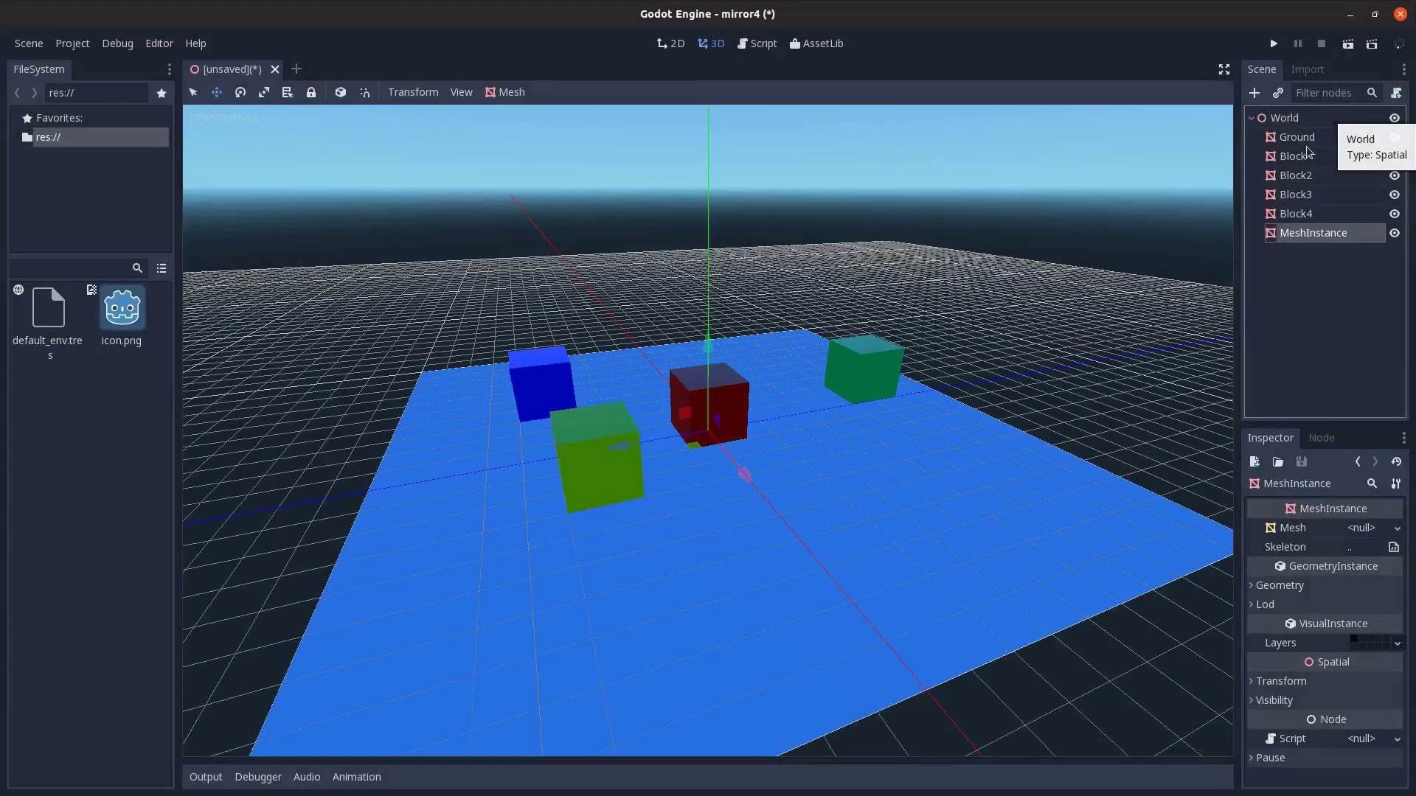
left_click(1369, 530)
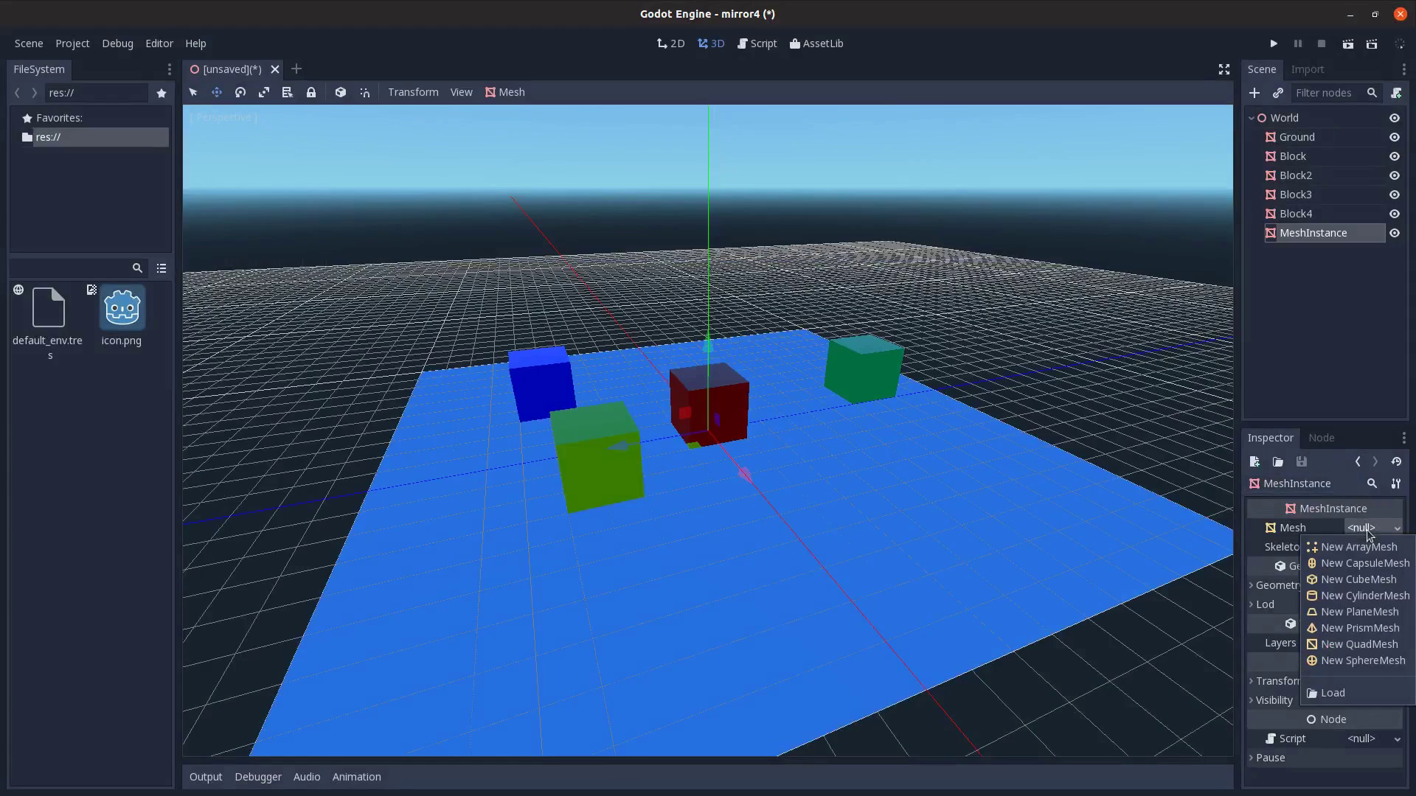
left_click(1361, 612)
- Rename the new plane node Mirror and set its PlaneMesh size to 10 by 10
double_click(1315, 233)
type("Mi")
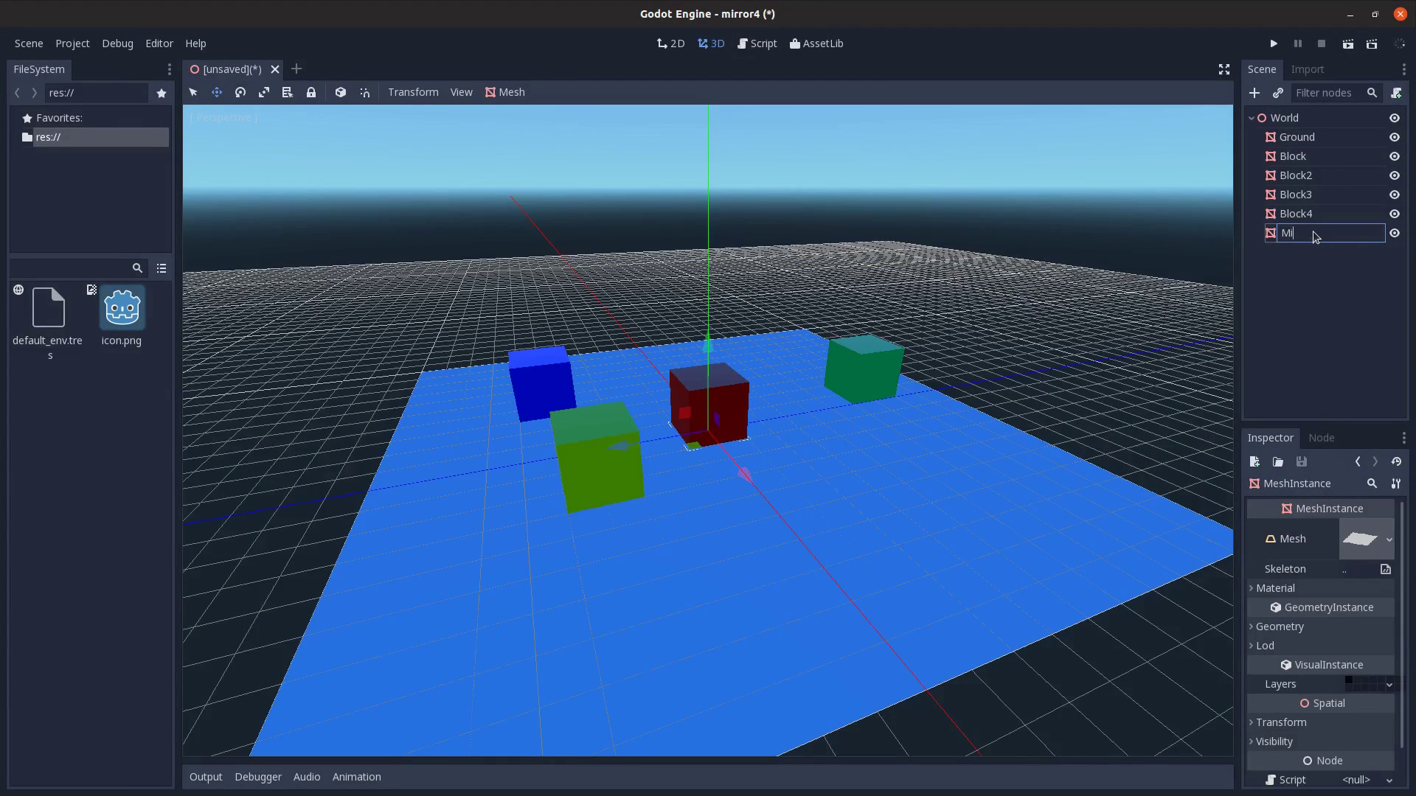
type("rror")
key("Return")
left_click(1359, 538)
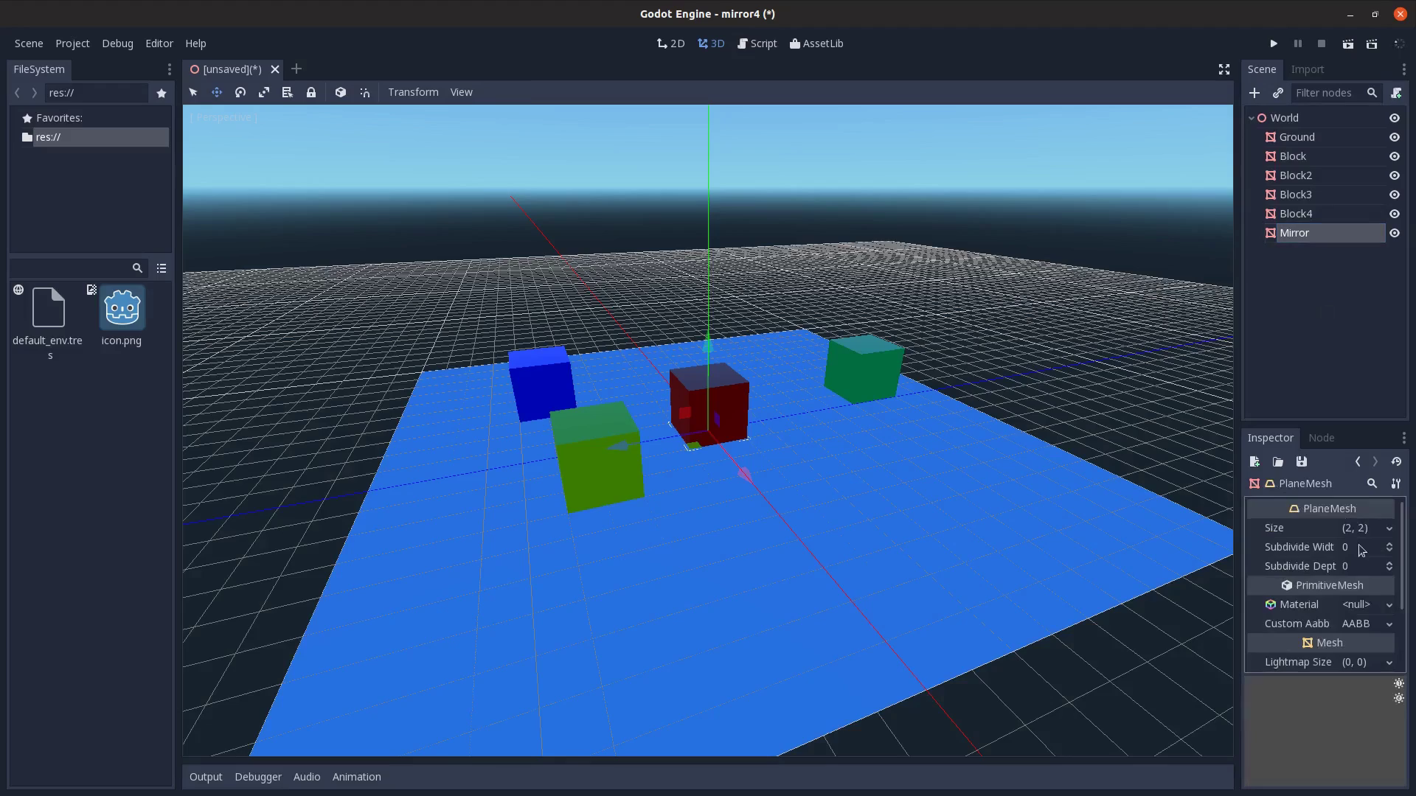
left_click(1352, 528)
type("10")
key("Tab")
type("10")
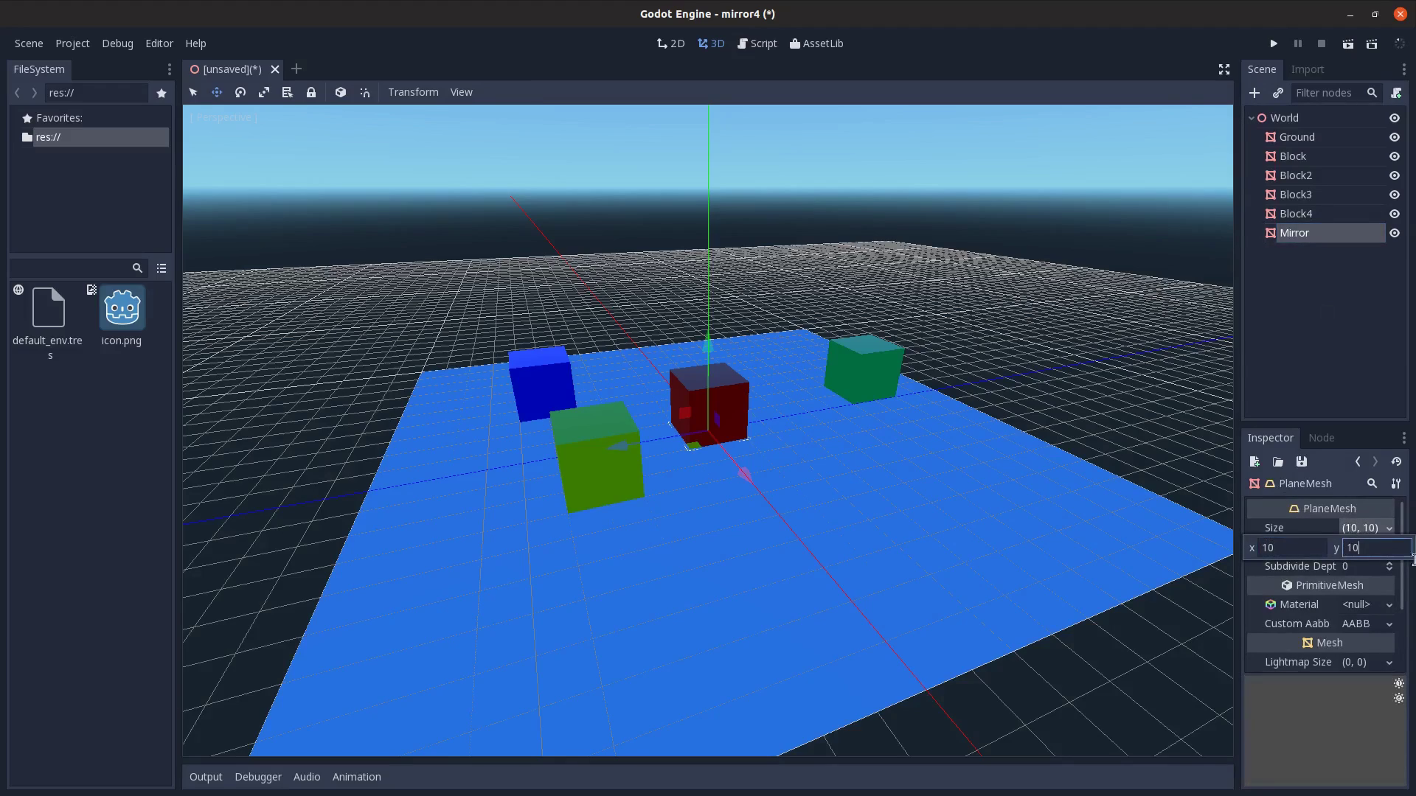
- Move the Mirror plane along the ground to the middle of the ground's edge on the negative X side
middle_click_drag(811, 547, 872, 621)
left_click(1320, 241)
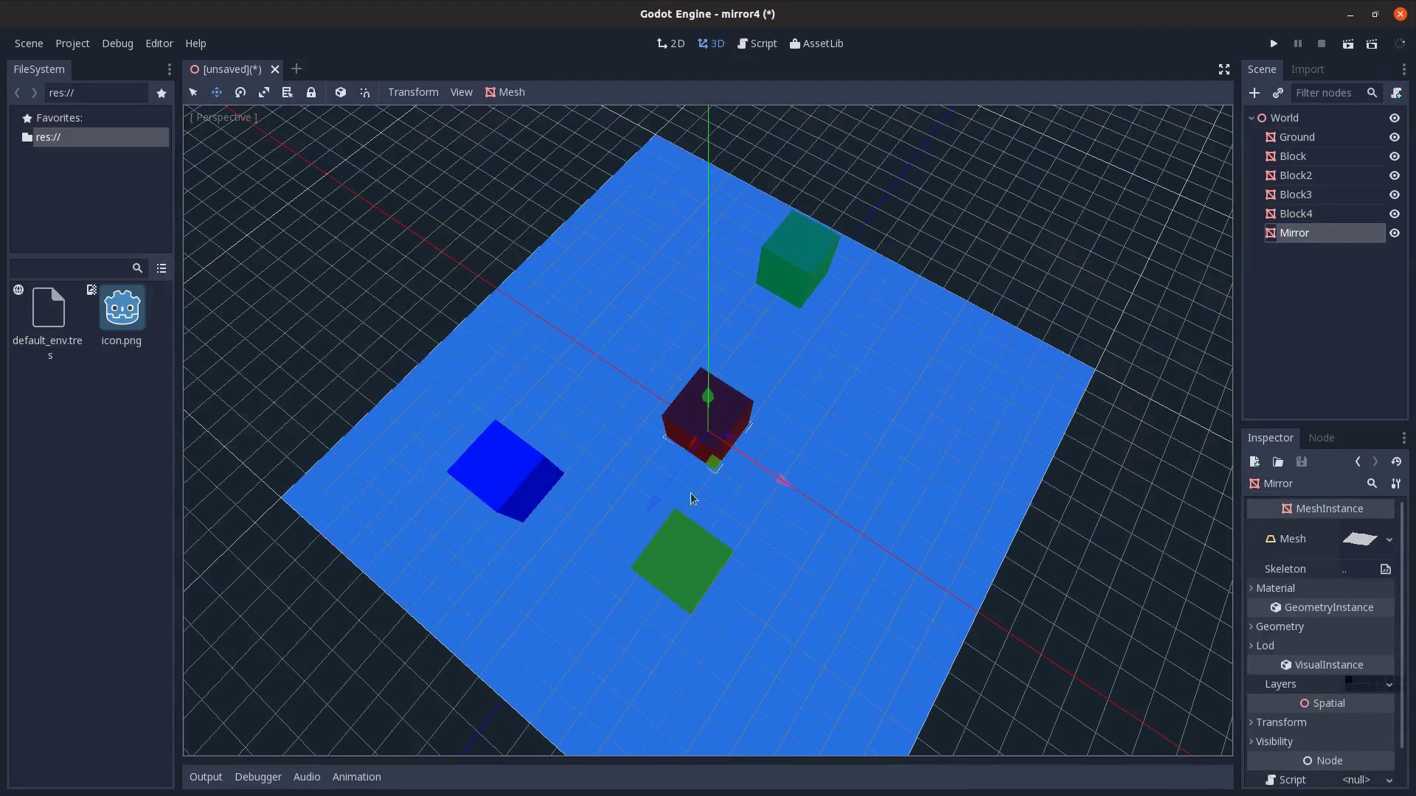
left_click_drag(714, 471, 400, 250)
middle_click_drag(466, 427, 761, 426, "shift")
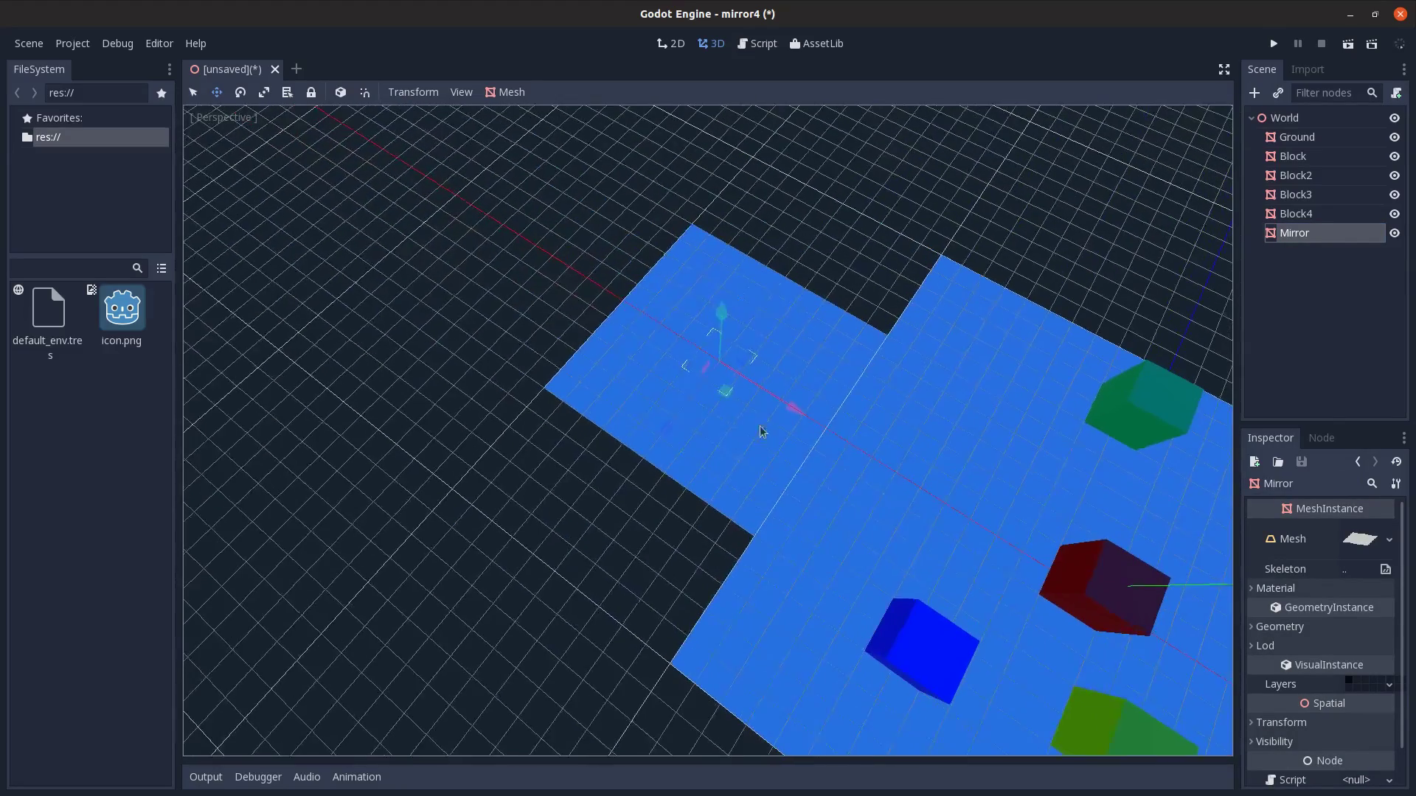
left_click_drag(727, 391, 861, 490)
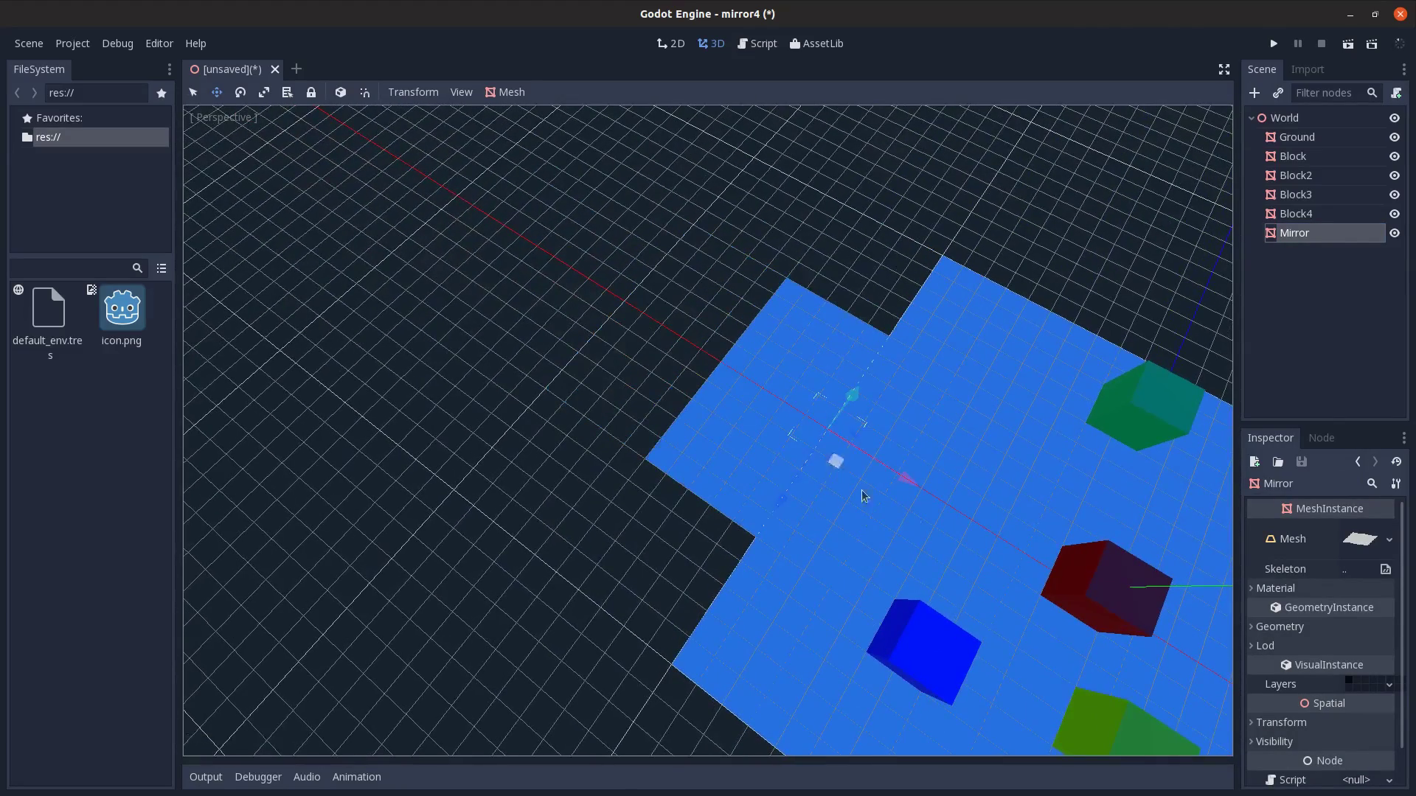
- Rotate the Mirror plane upright so that it faces the blocks
key("e")
middle_click_drag(861, 491, 882, 469)
middle_click_drag(945, 606, 918, 523)
left_click_drag(876, 478, 955, 749)
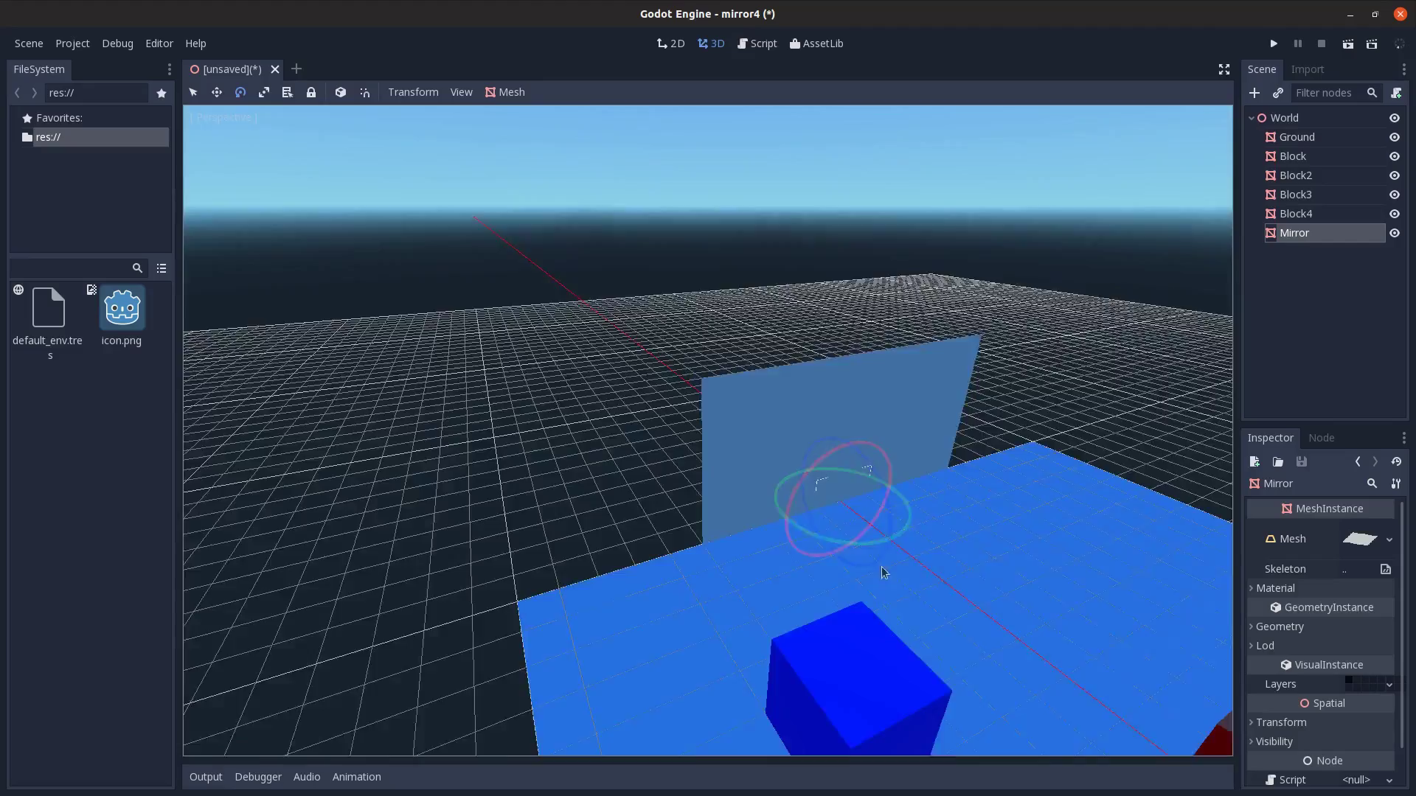
- Raise the upright Mirror plane so its lower edge rests on the ground
middle_click_drag(884, 569, 884, 479)
key("w")
left_click_drag(845, 390, 904, 238)
middle_click_drag(1008, 639, 823, 509)
scroll(856, 512, "down", 4)
left_click(1319, 238)
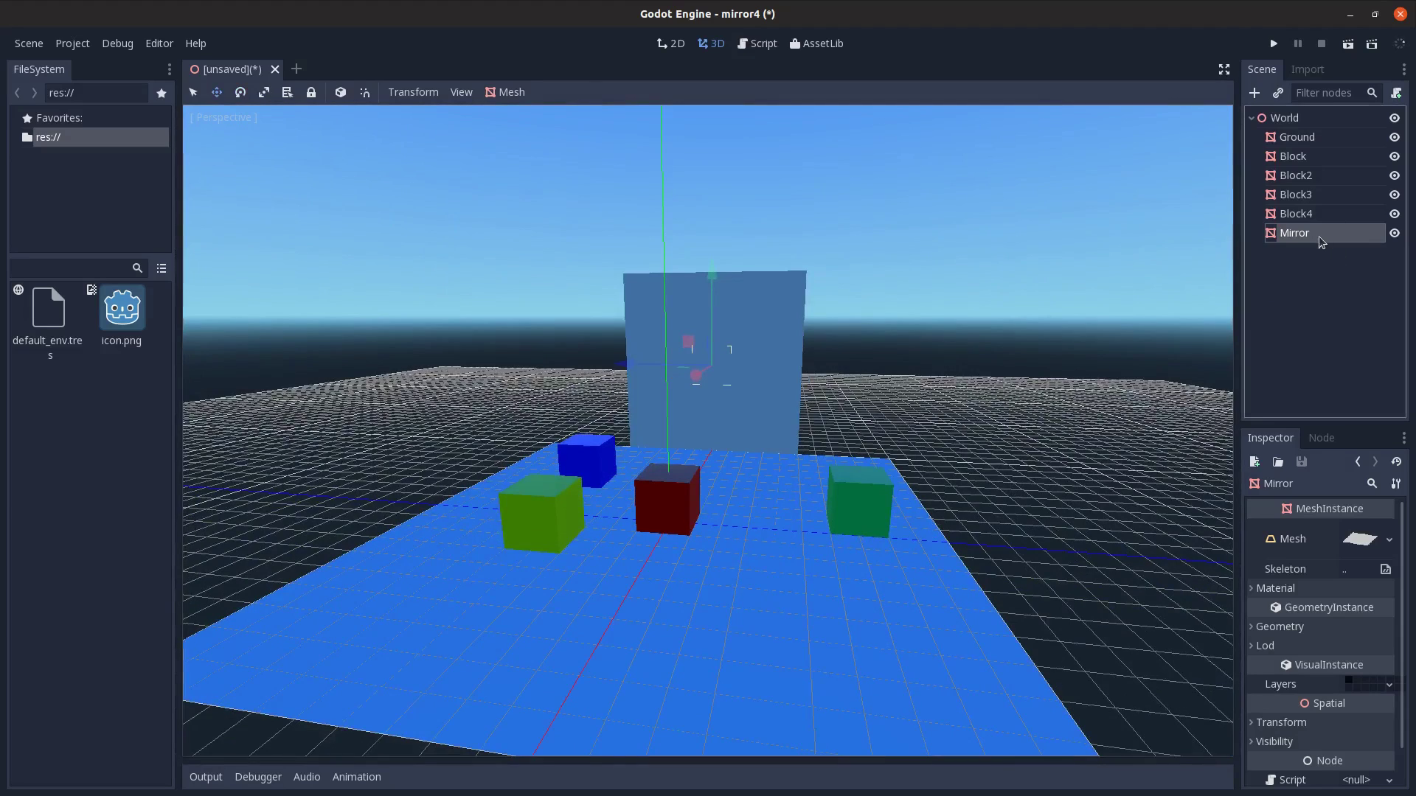
- Add a Spatial node under World and rename it CamBase
left_click(1292, 120)
key("ctrl+a")
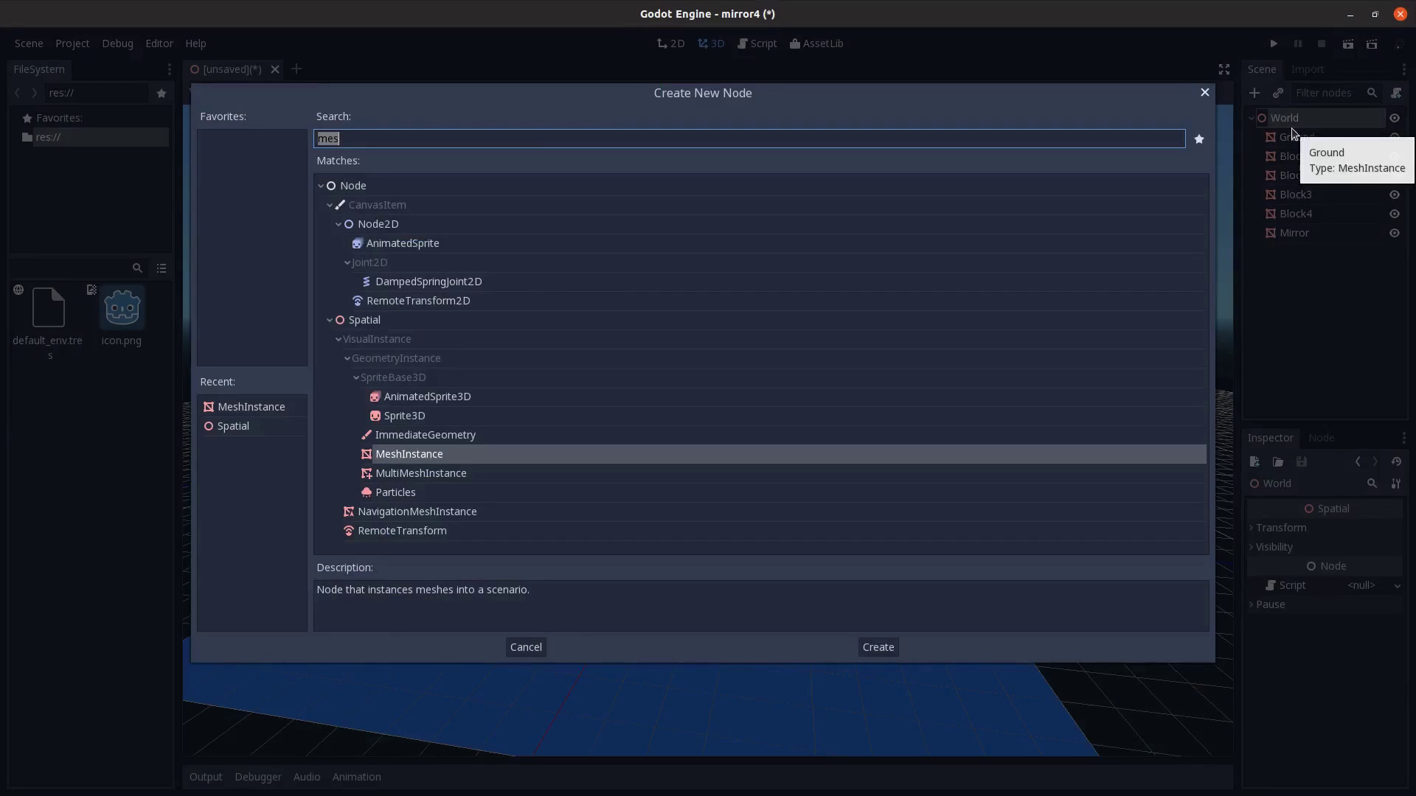
type("spa")
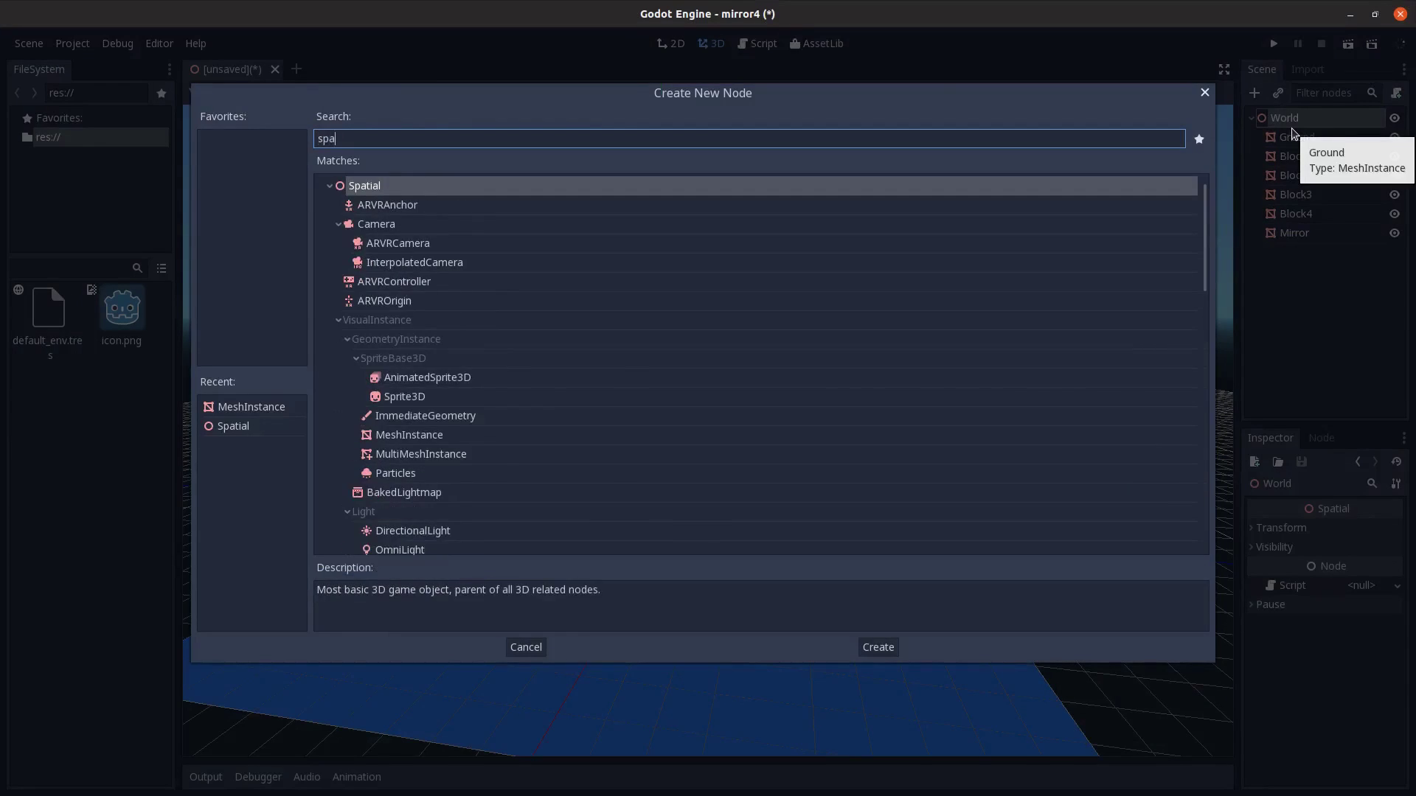
key("Return")
double_click(1322, 251)
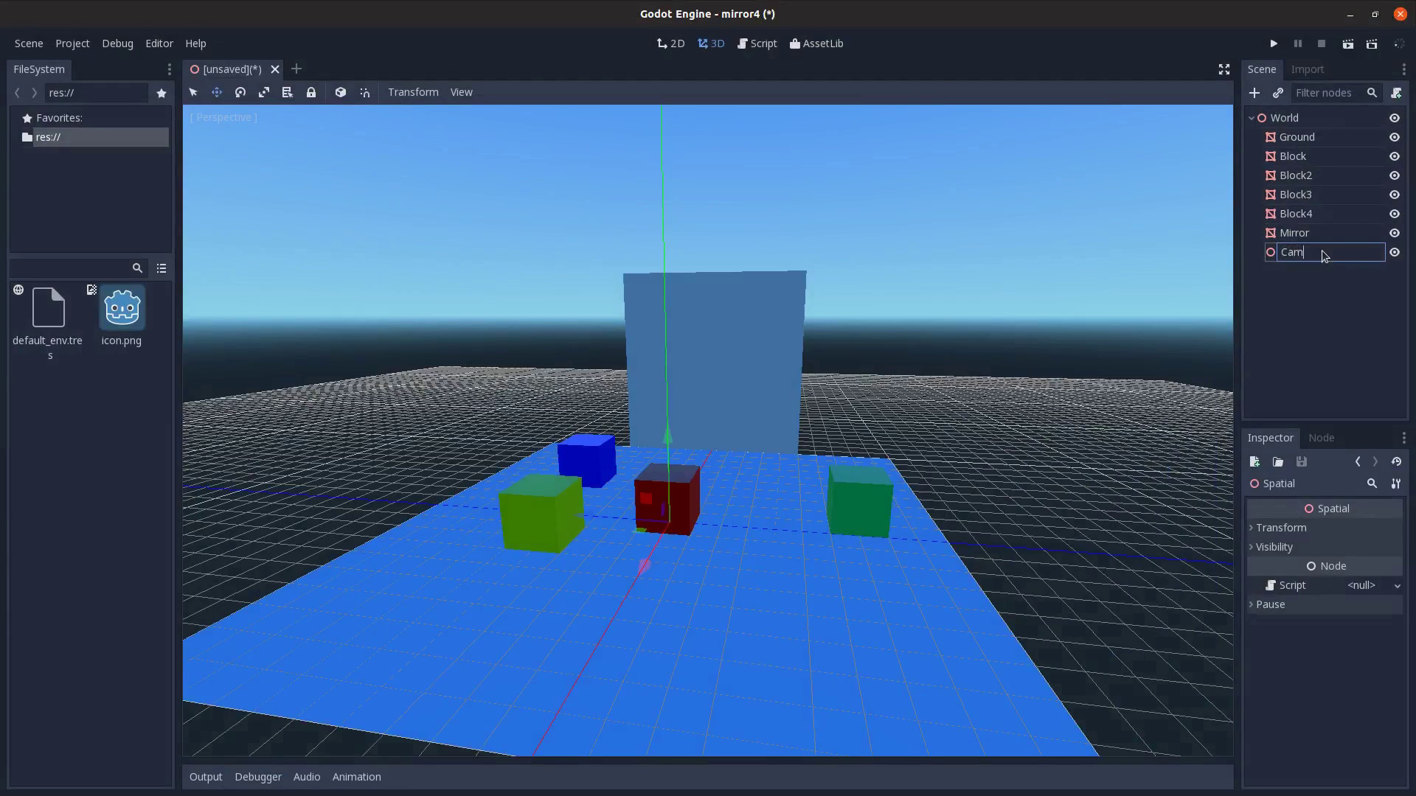
type("CamBase")
key("Return")
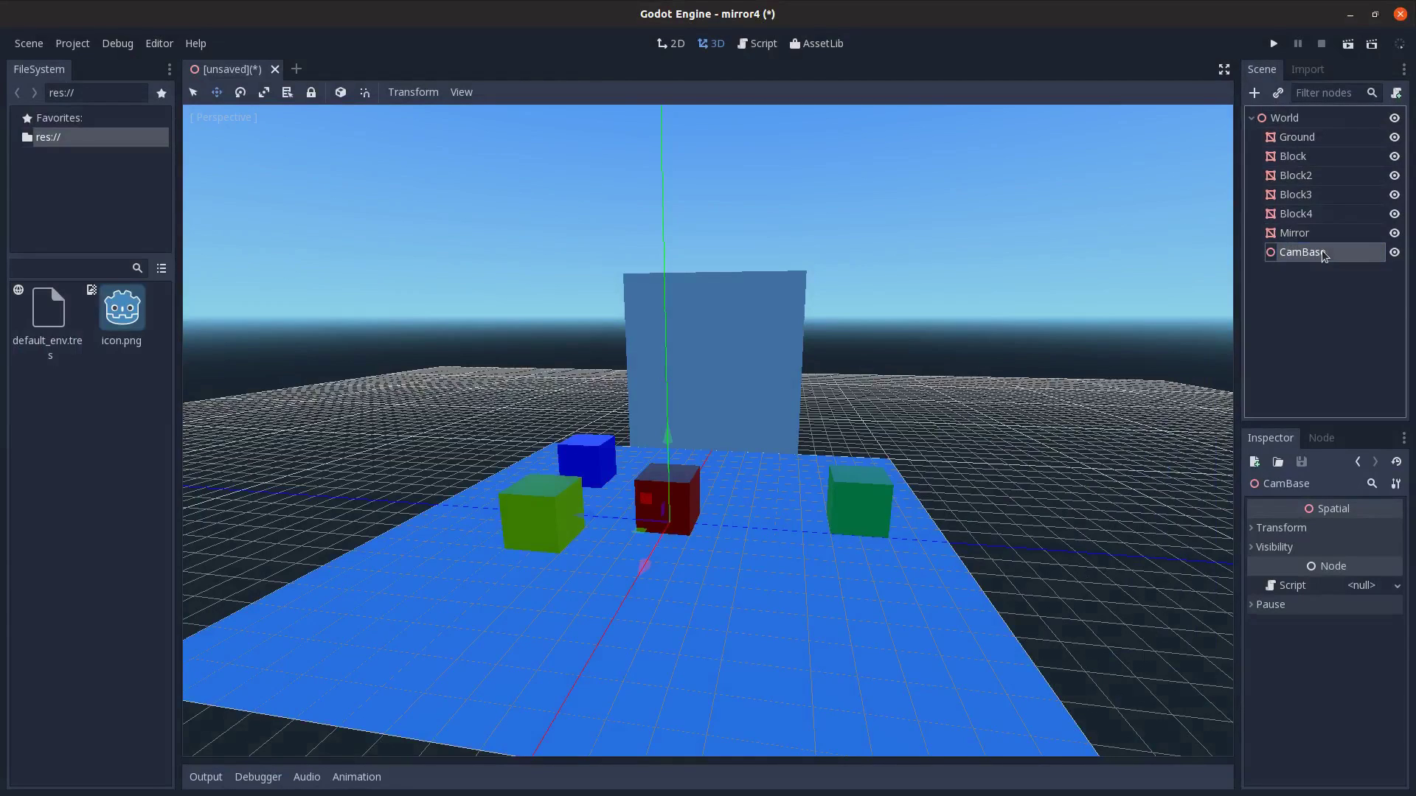
- Add a Camera node under CamBase and make it the current camera
key("ctrl+a")
type("cam")
key("Return")
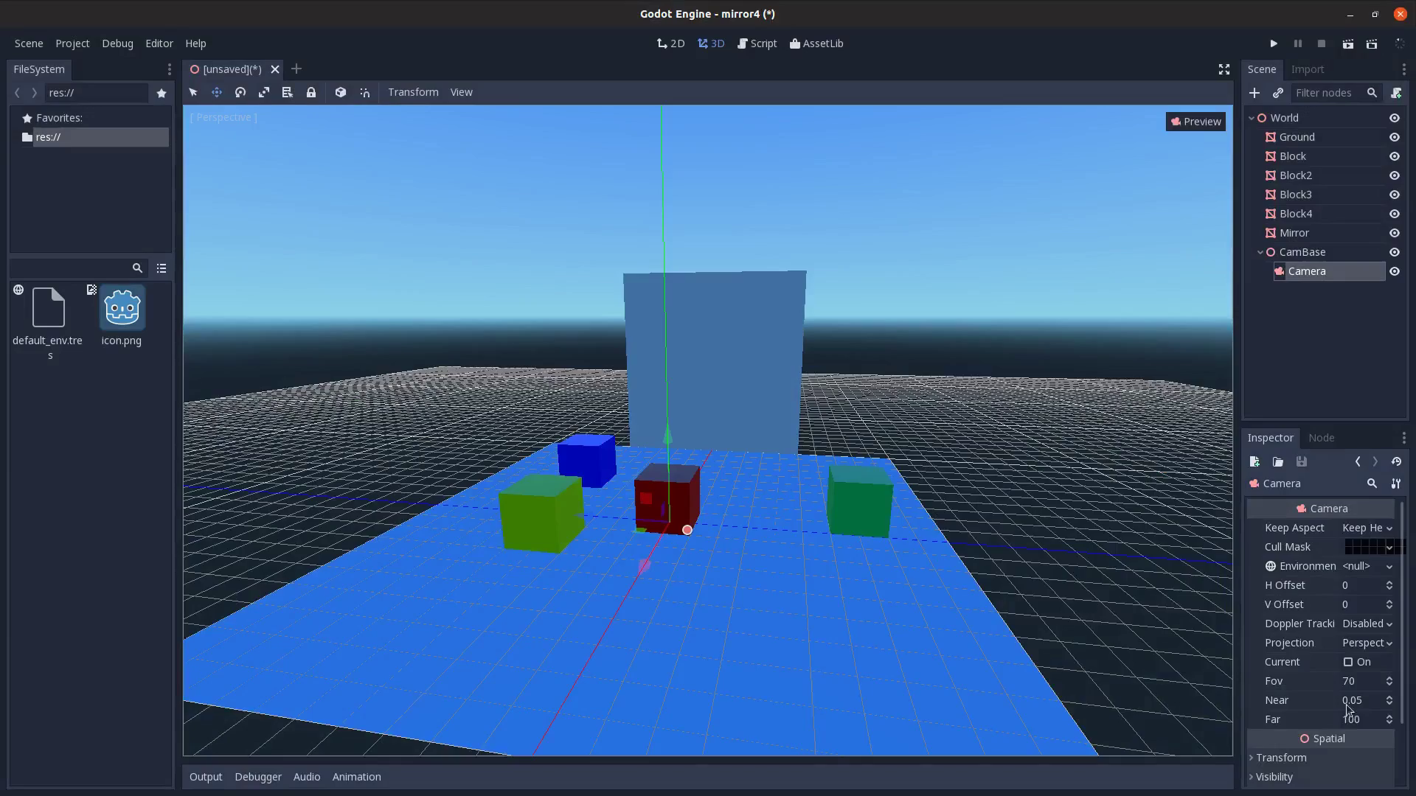
left_click(1348, 663)
- Move CamBase along the ground to the foot of the mirror, at about -10 on X
middle_click_drag(807, 520, 1091, 509)
left_click(1274, 256)
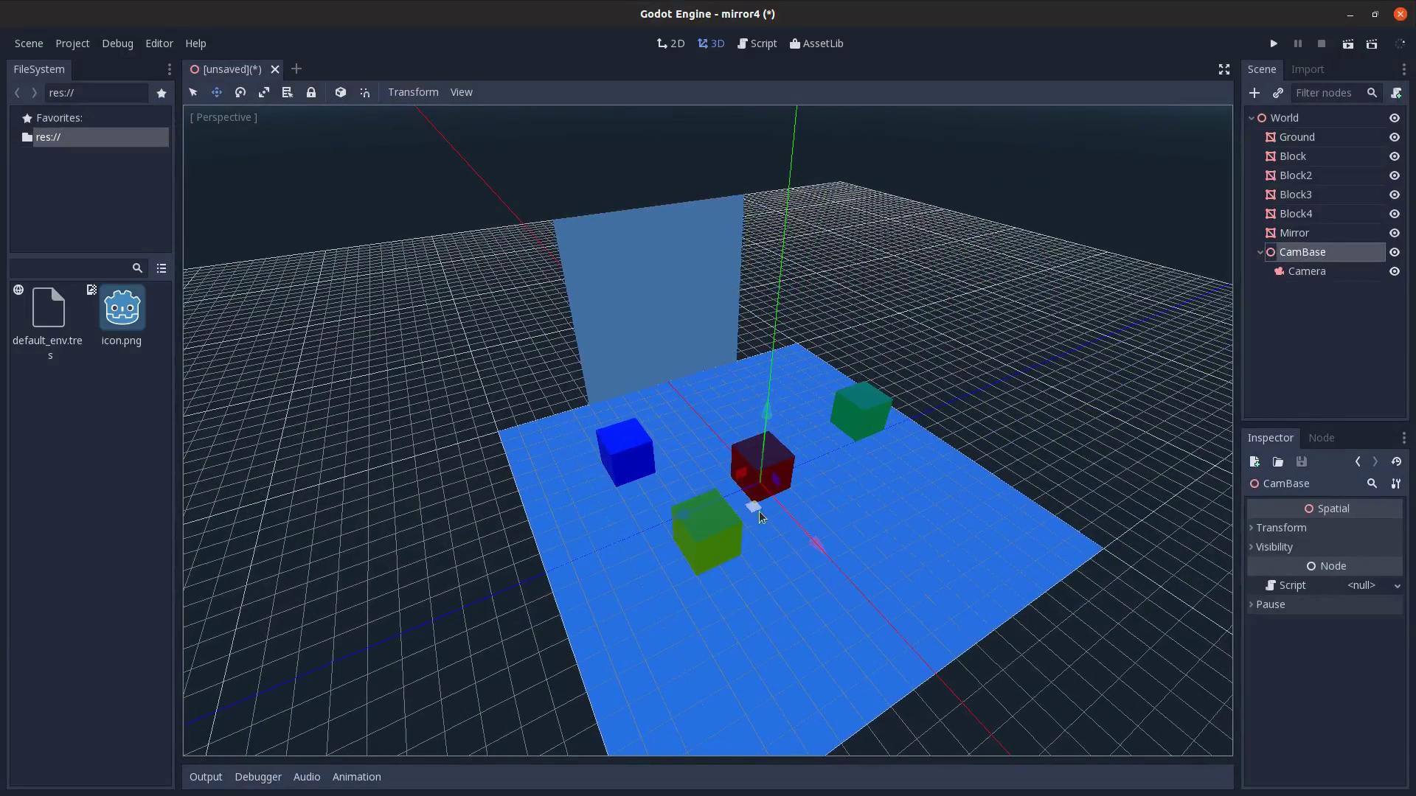
left_click_drag(758, 510, 654, 402)
- Move the Camera along X to the ground's opposite edge and rotate it to face the mirror
middle_click_drag(657, 496, 719, 532)
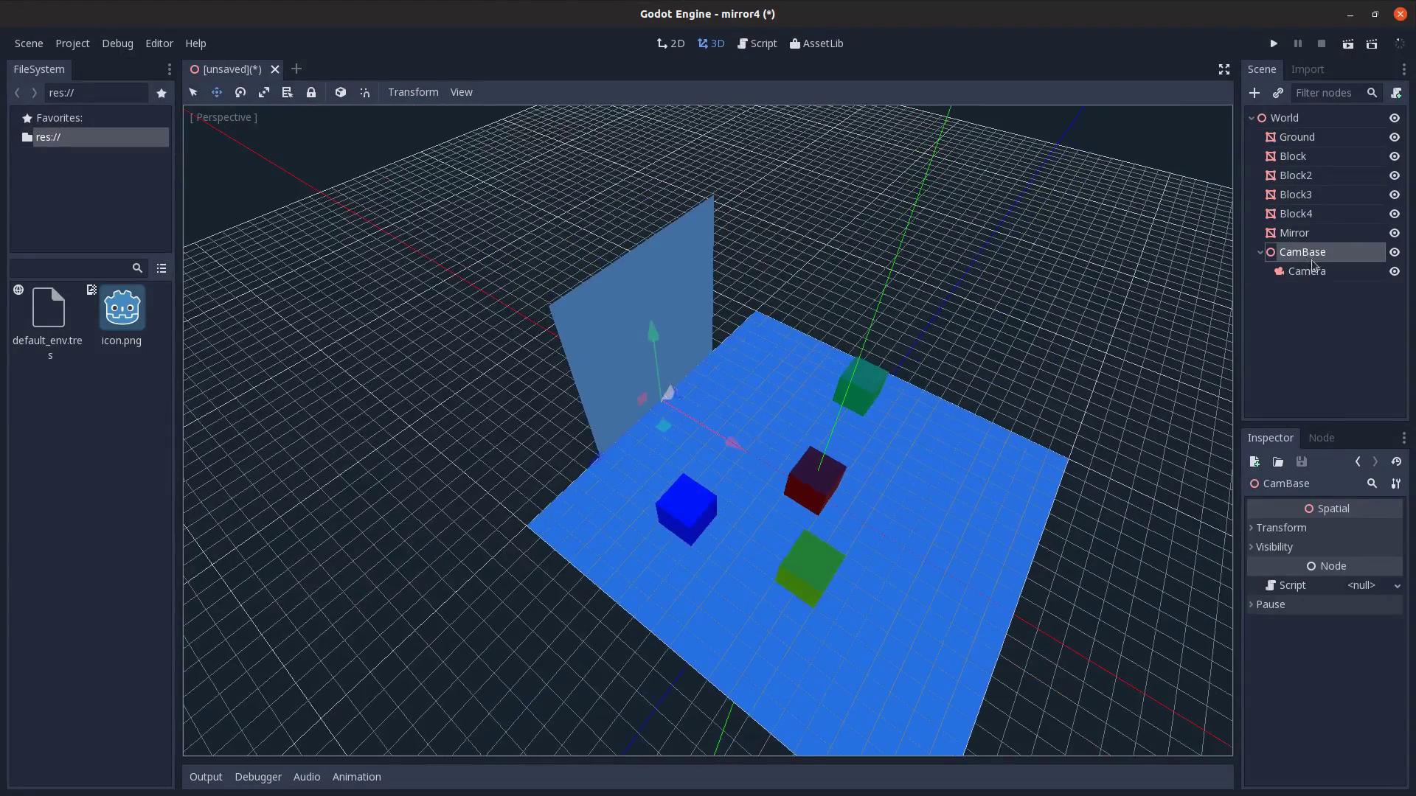
left_click(1312, 270)
left_click_drag(744, 455, 1148, 632)
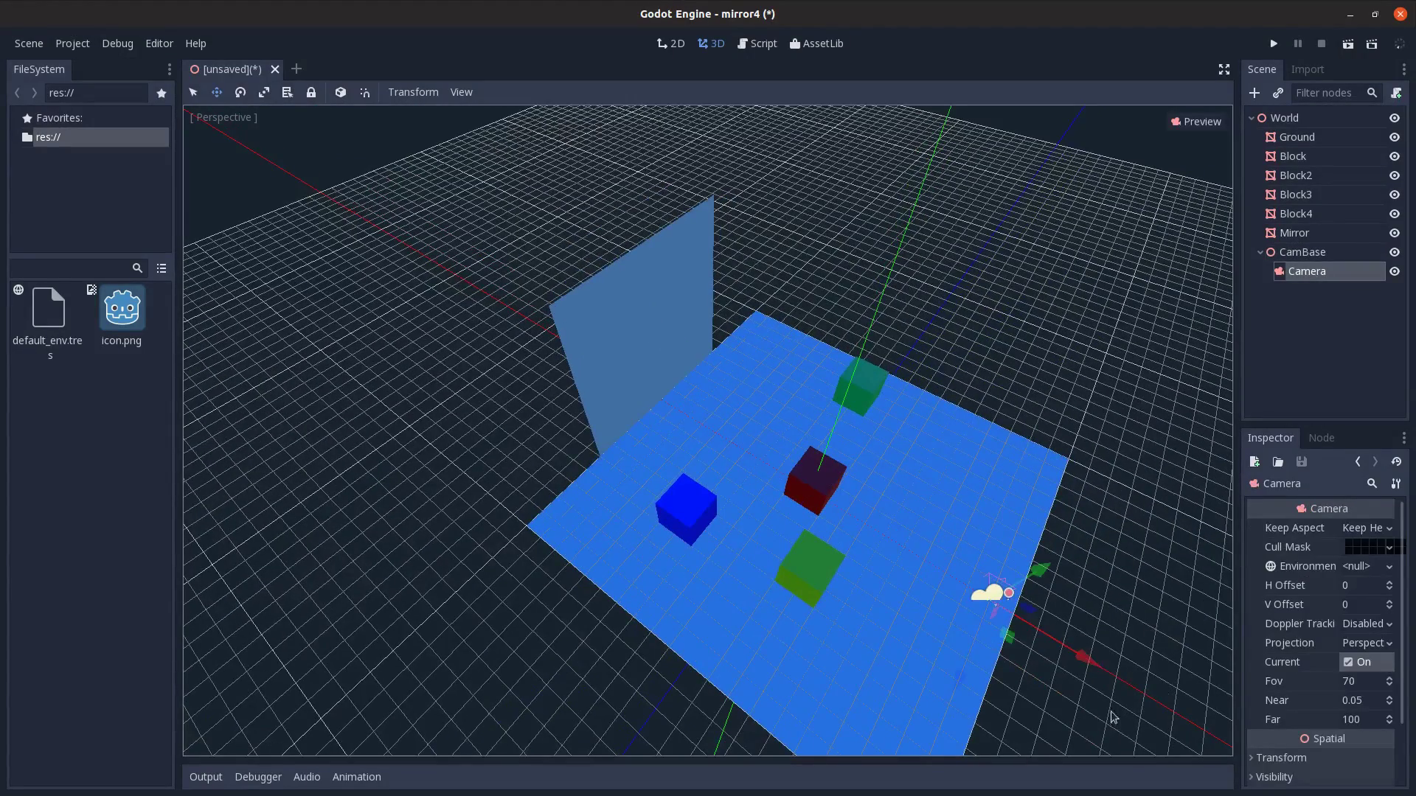
middle_click_drag(1148, 632, 909, 655)
key("e")
left_click_drag(908, 655, 1111, 601)
- Tilt CamBase slightly to lift the Camera above the ground, and preview the camera's view
middle_click_drag(1112, 601, 1018, 656)
left_click(1302, 254)
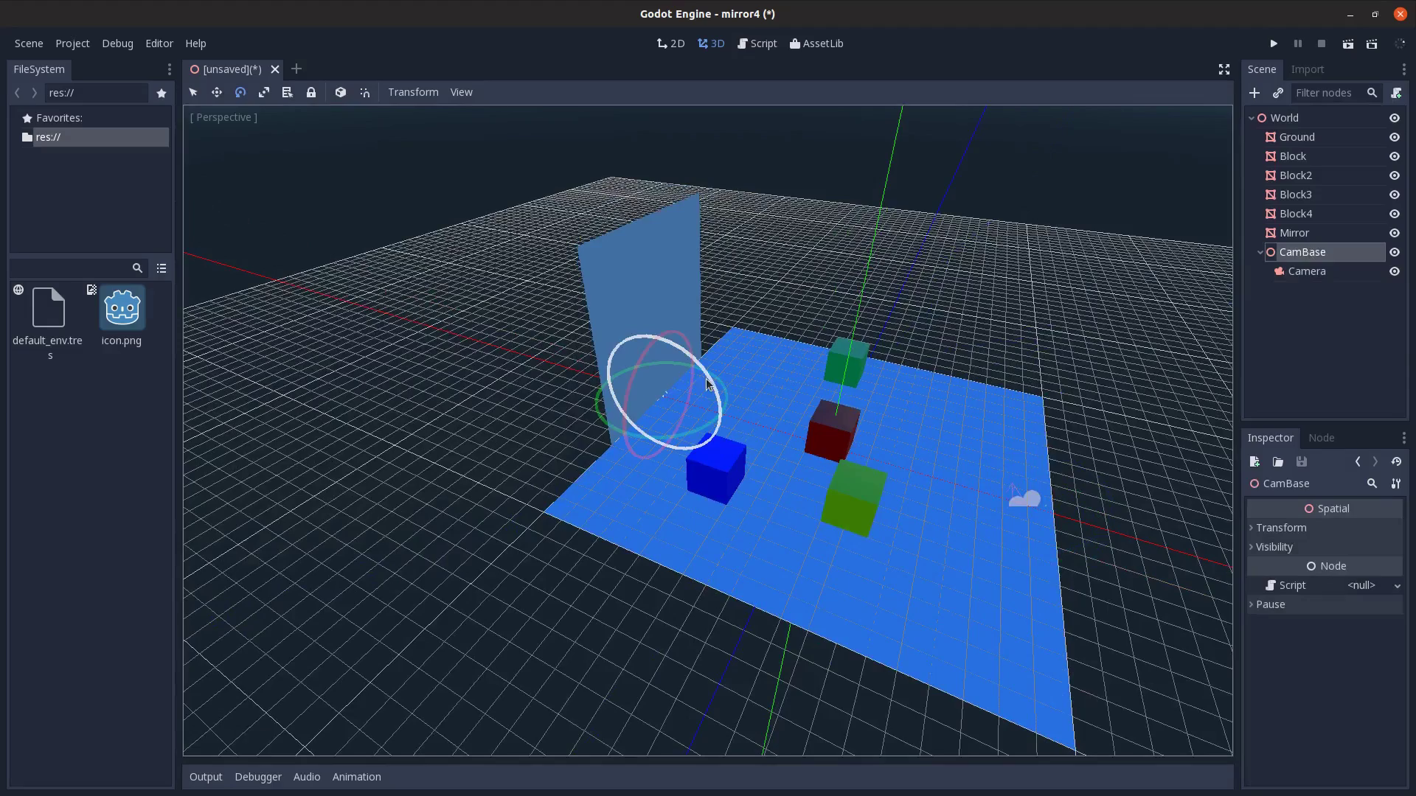
left_click_drag(733, 385, 727, 372)
left_click(1327, 273)
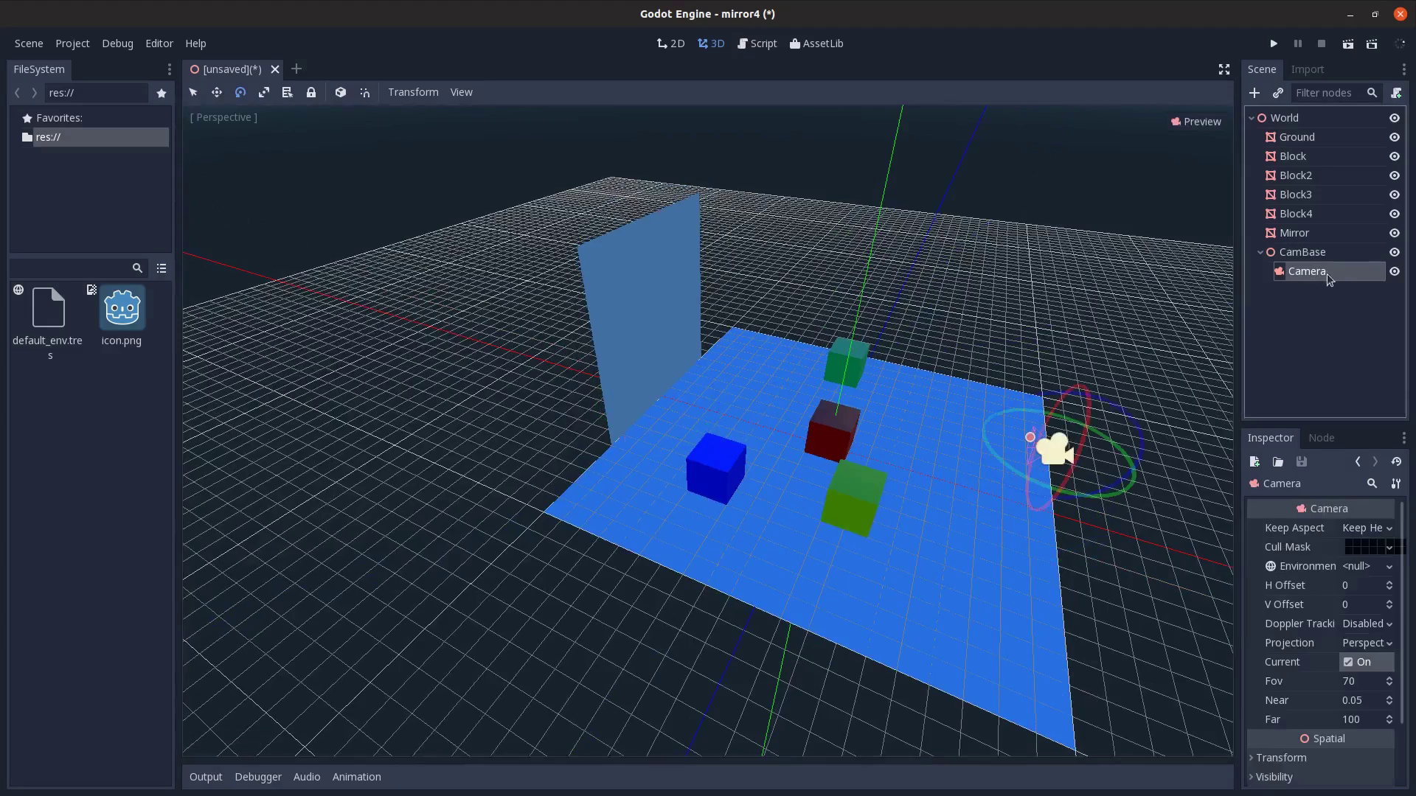
left_click(1211, 120)
left_click(1210, 119)
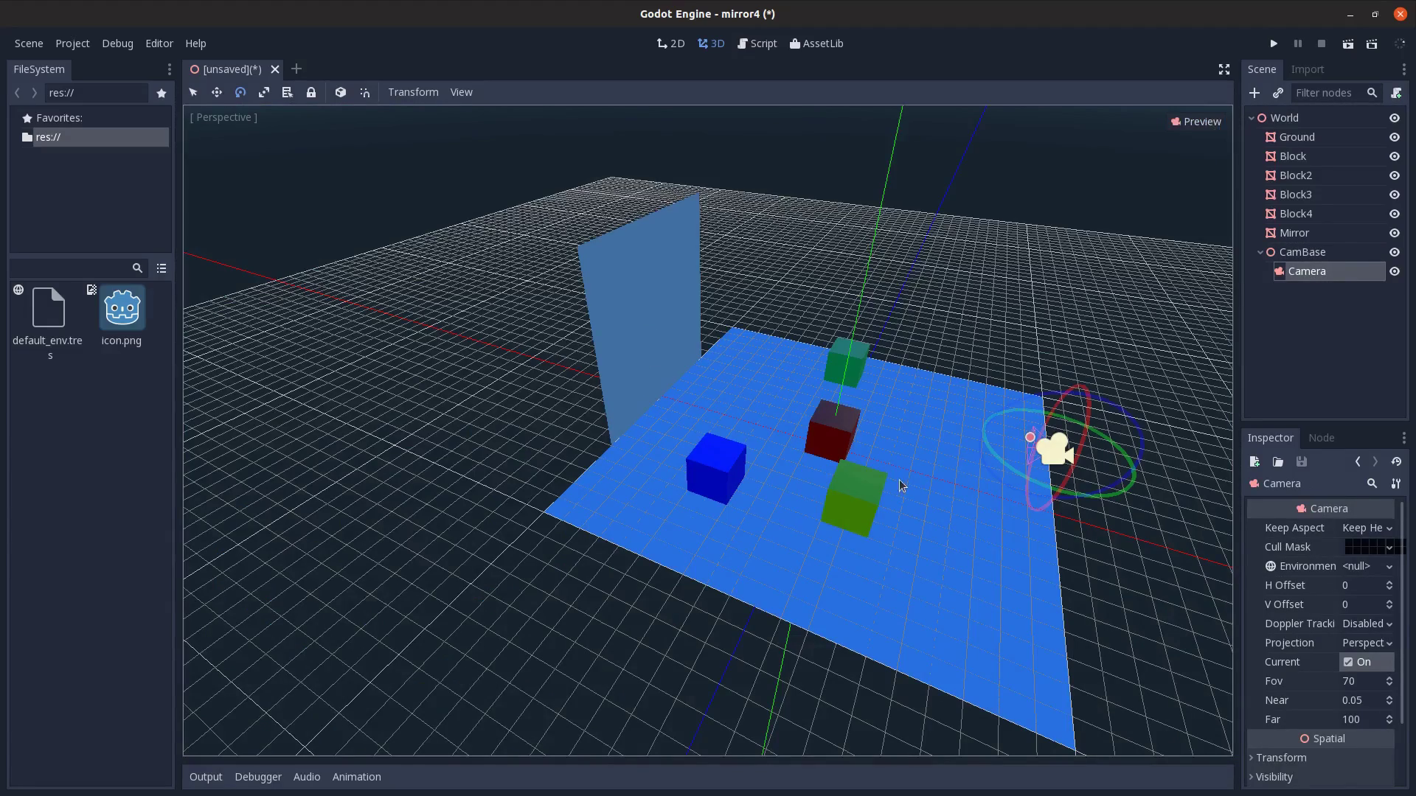
- Add an AnimationPlayer under CamBase and create an animation named New Anim
left_click(1318, 252)
middle_click_drag(1017, 465, 1098, 452)
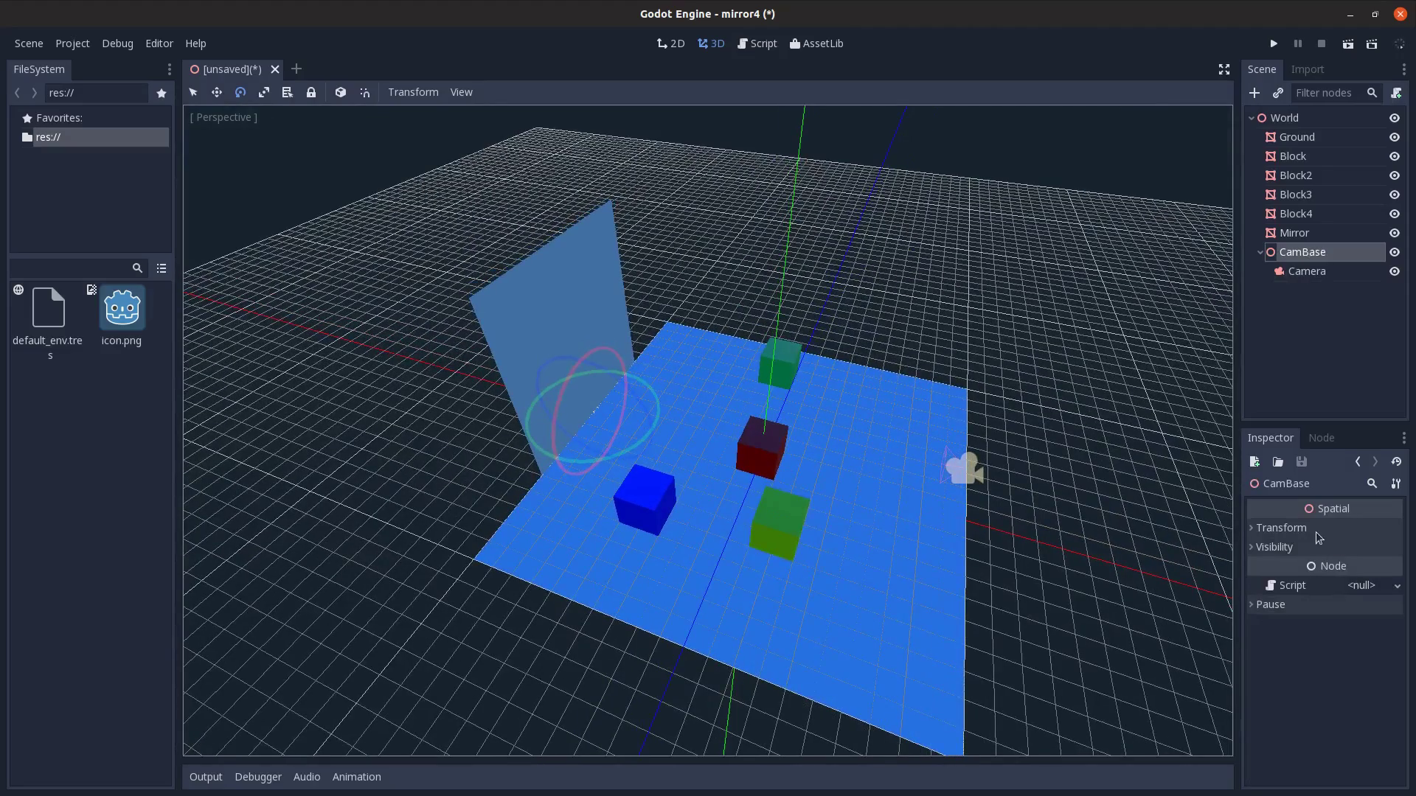
key("ctrl+a")
type("anim")
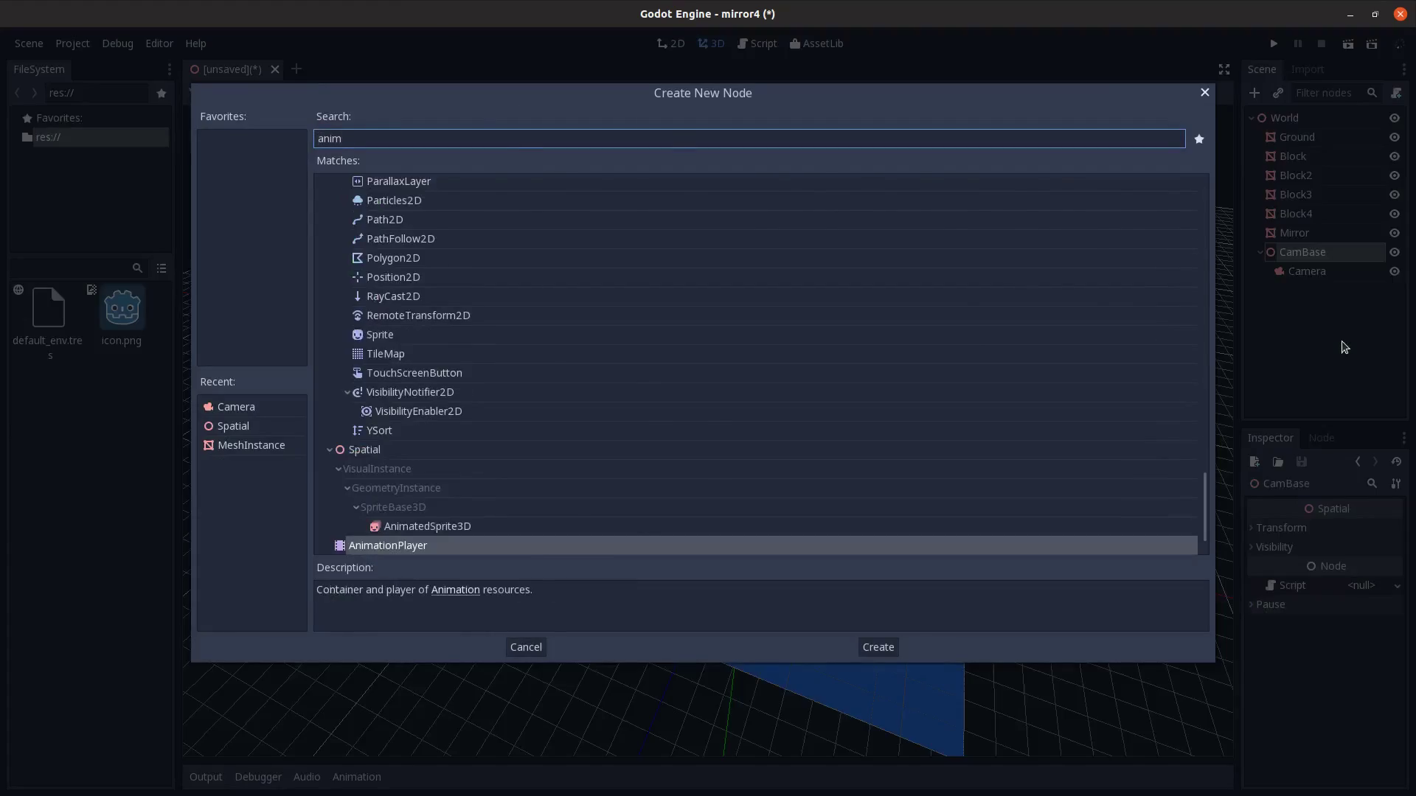
key("Return")
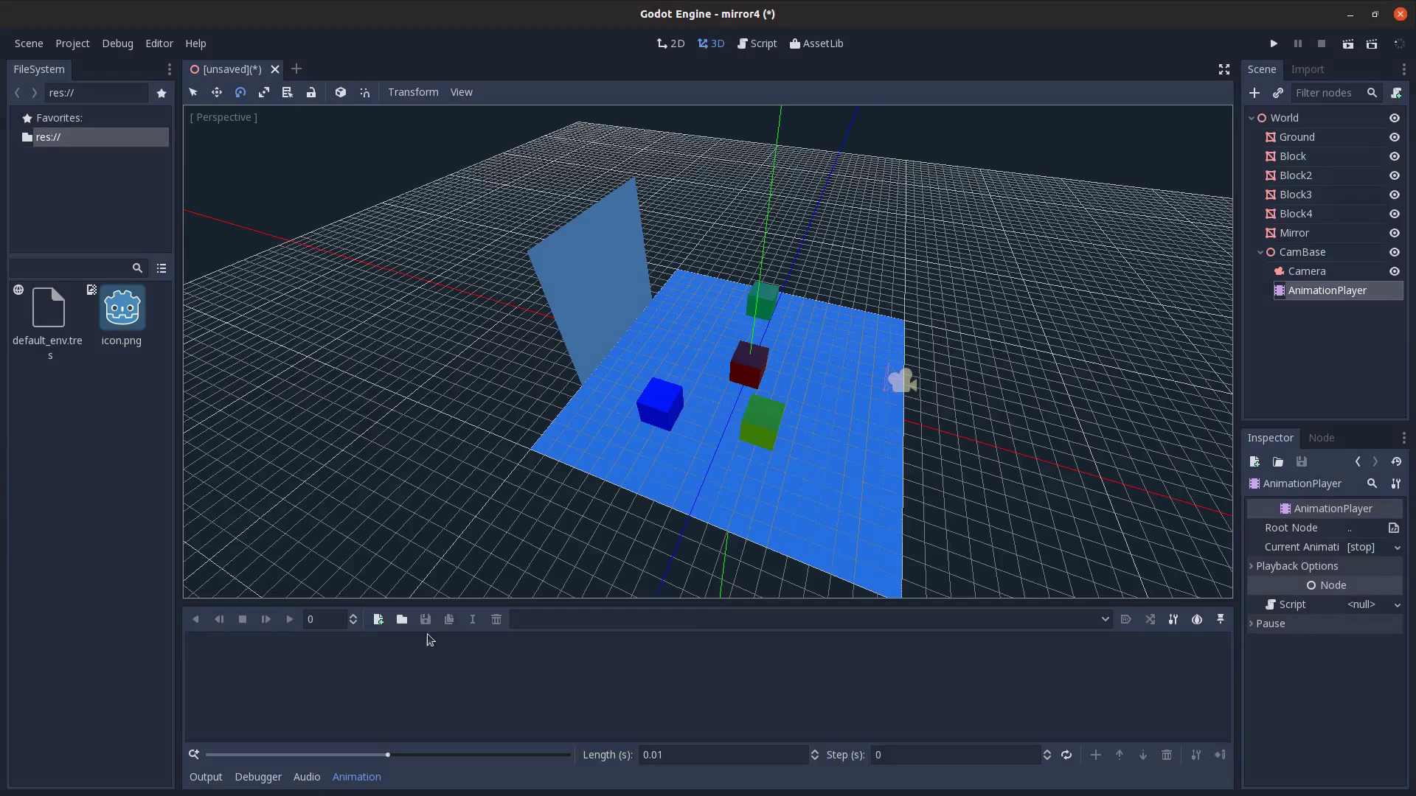
left_click(378, 619)
left_click(752, 441)
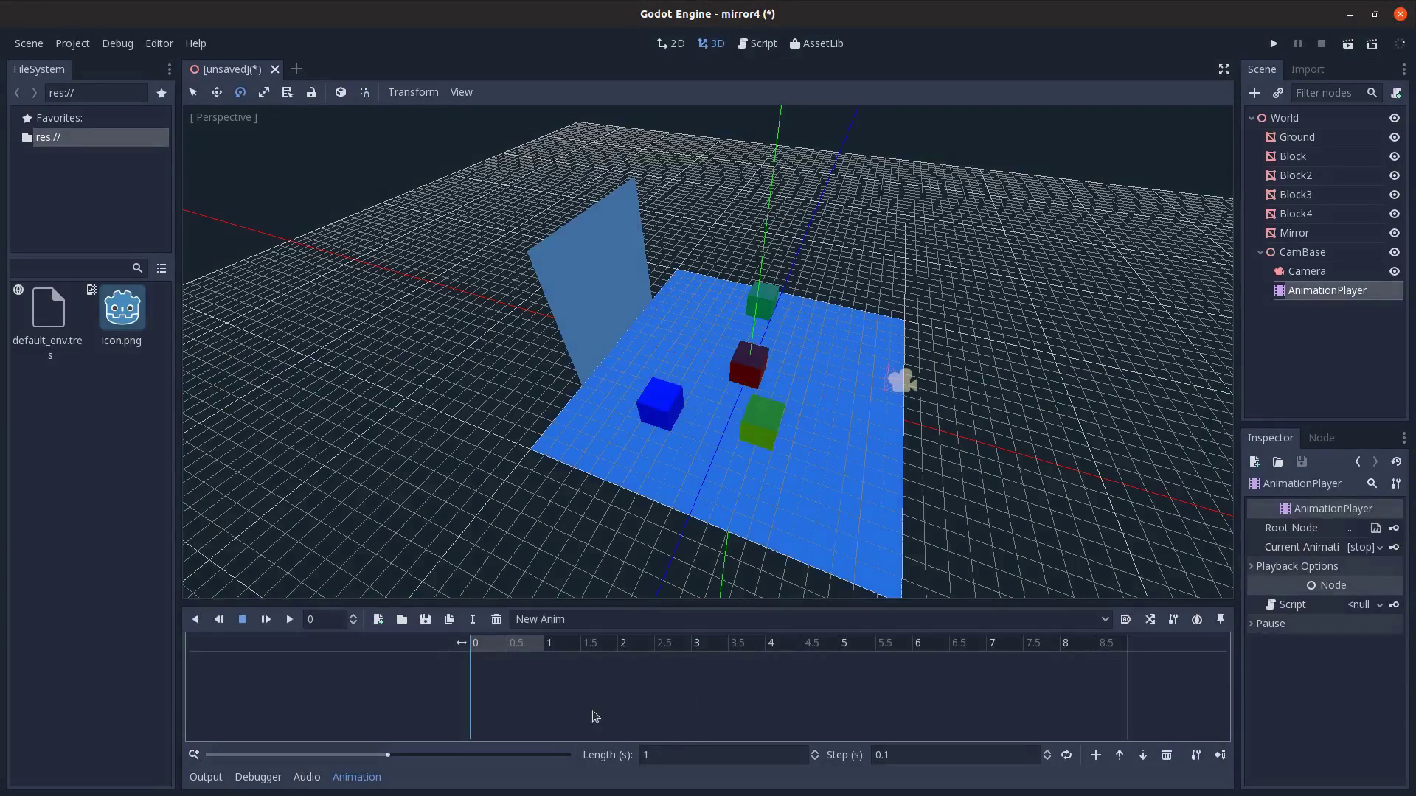
- Set New Anim's length to 4 seconds, with looping and autoplay on load enabled
left_click(680, 751)
type("4")
key("Return")
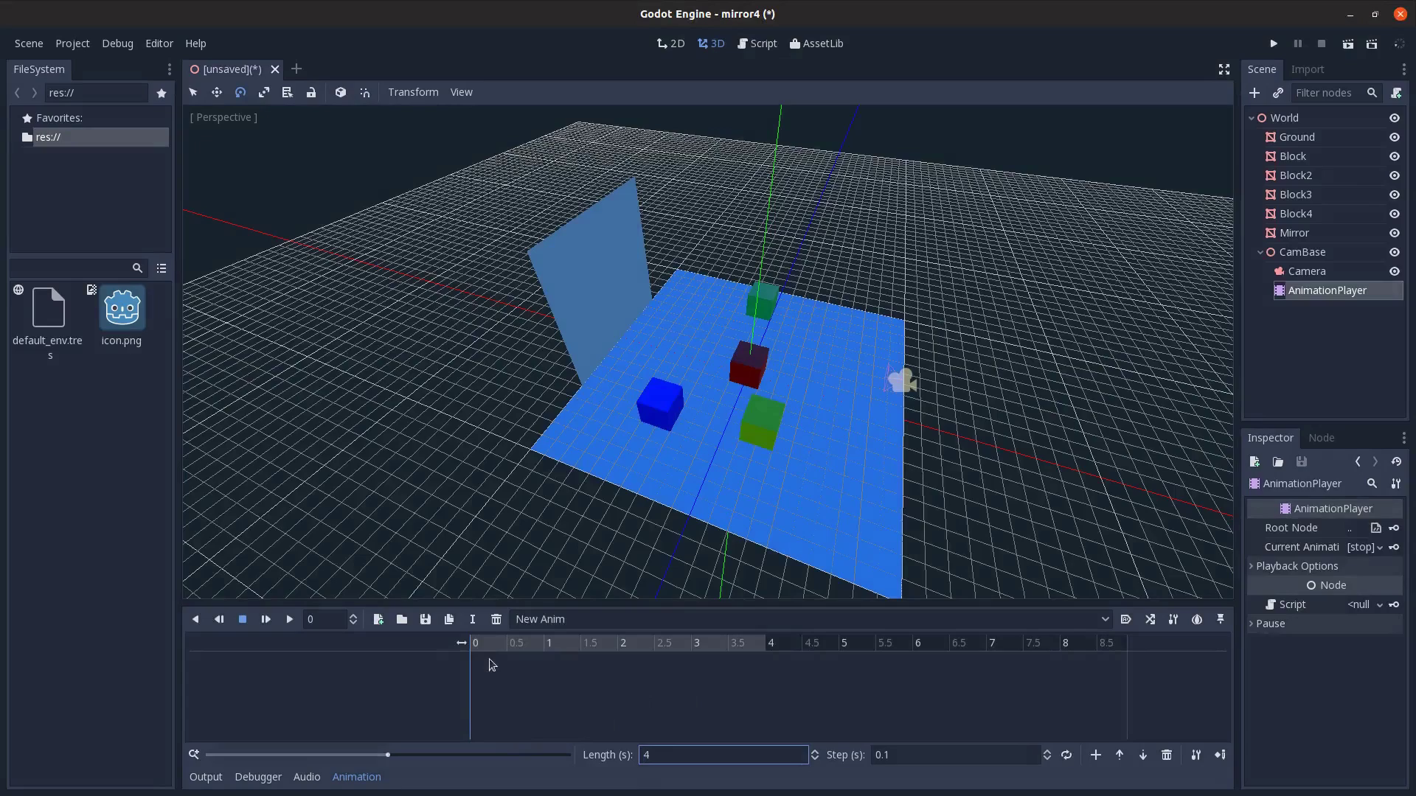
left_click(1067, 755)
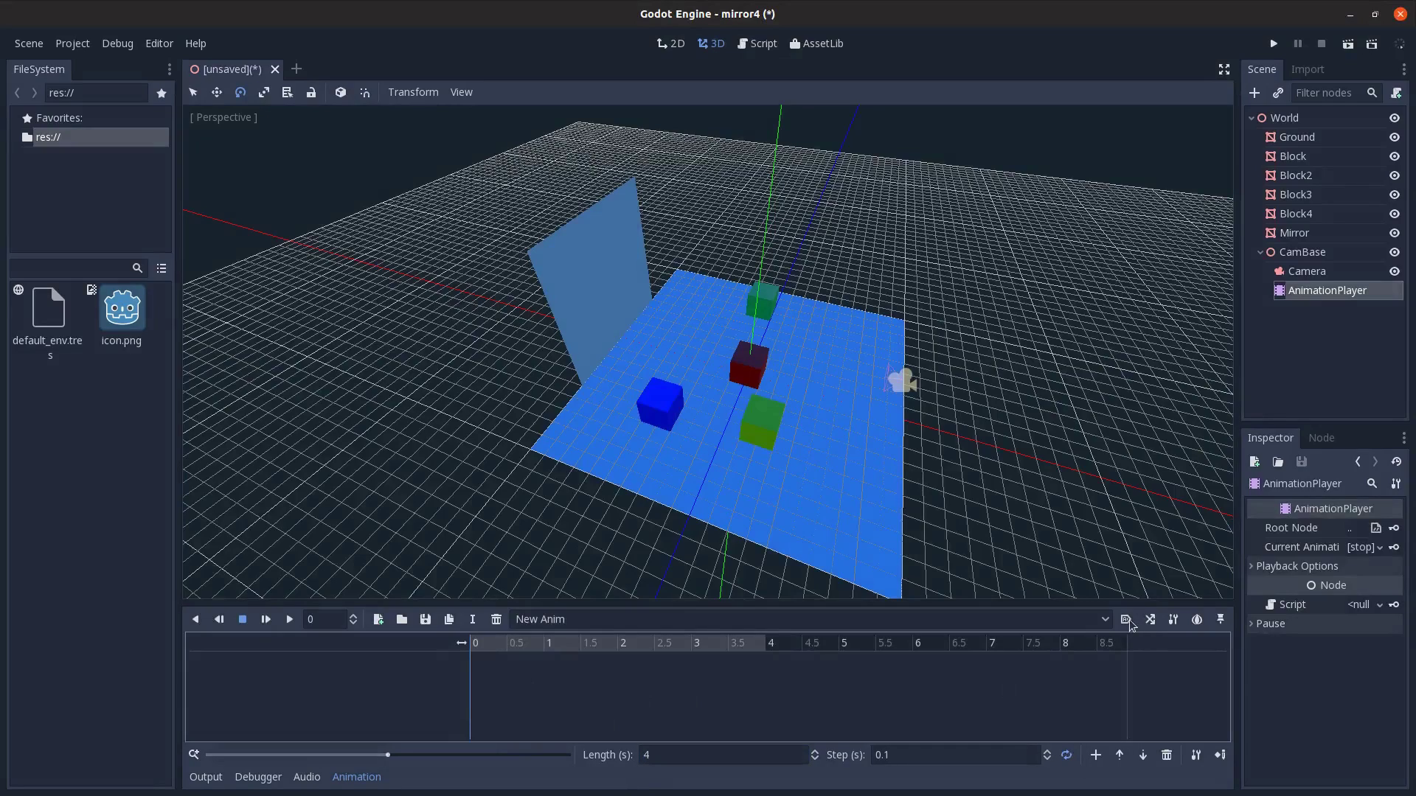
left_click(1126, 621)
- Swing CamBase about its vertical axis toward the blue block's side and key its rotation degrees at 0 seconds on a new track
middle_click_drag(800, 582, 1229, 308)
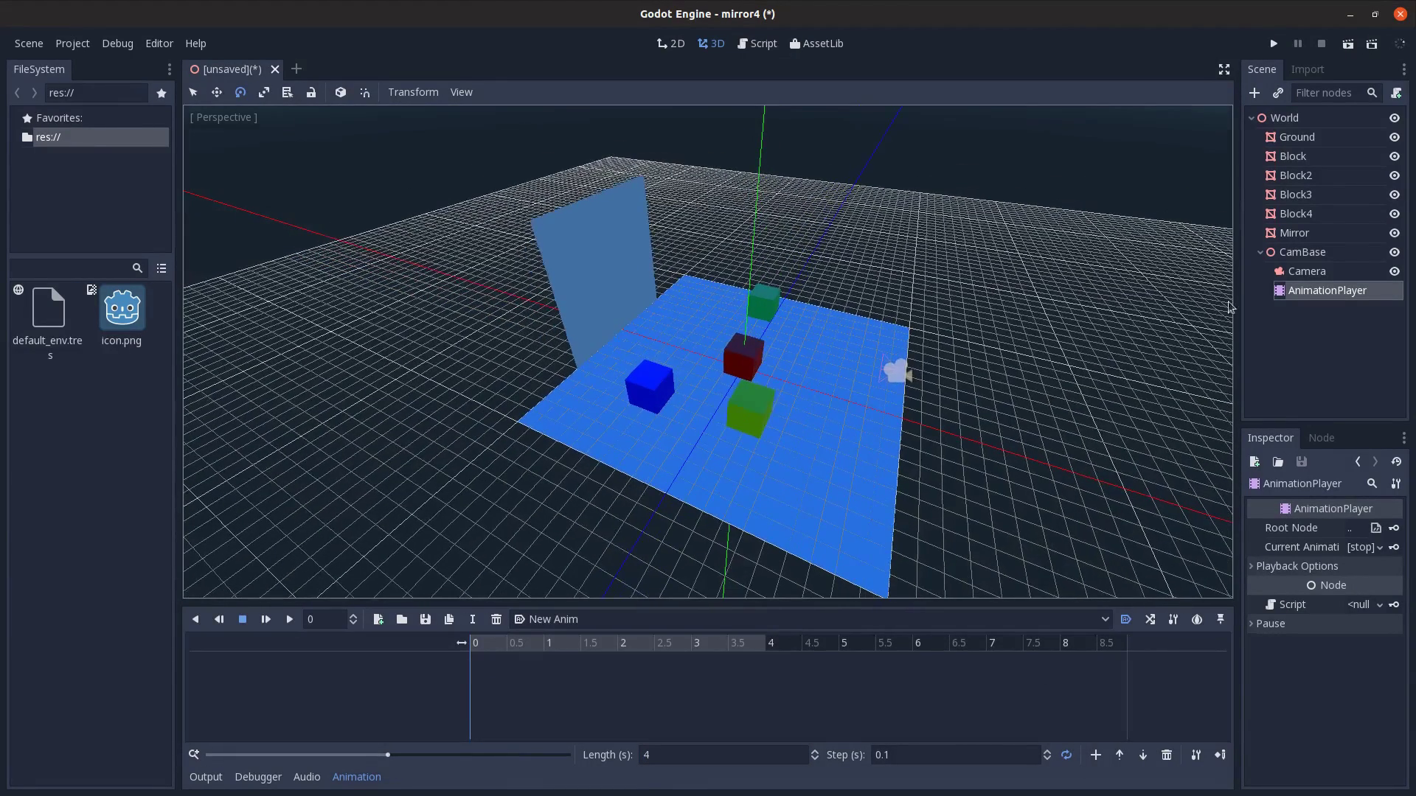
left_click(1317, 254)
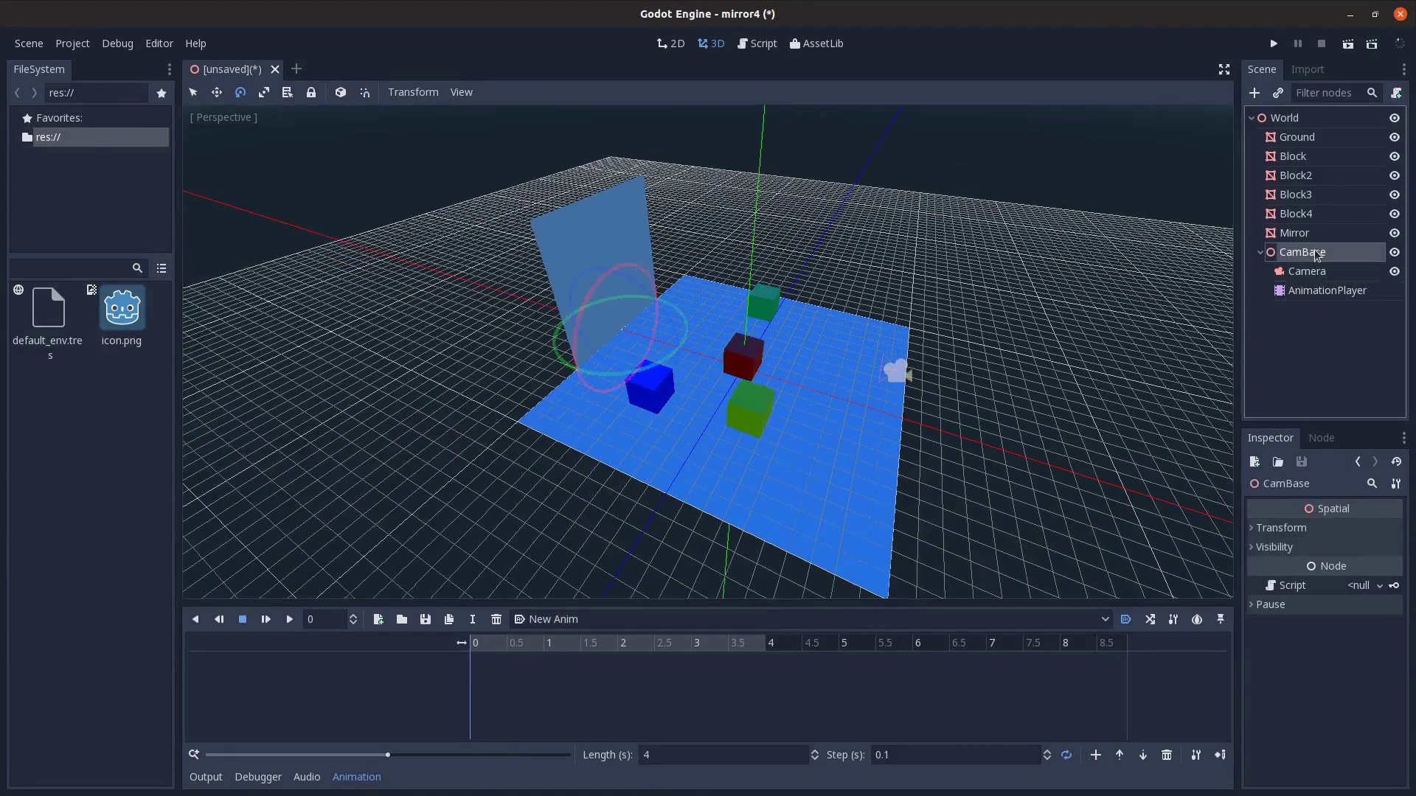
left_click(1298, 530)
middle_click_drag(785, 422, 738, 428)
left_click_drag(688, 328, 653, 359)
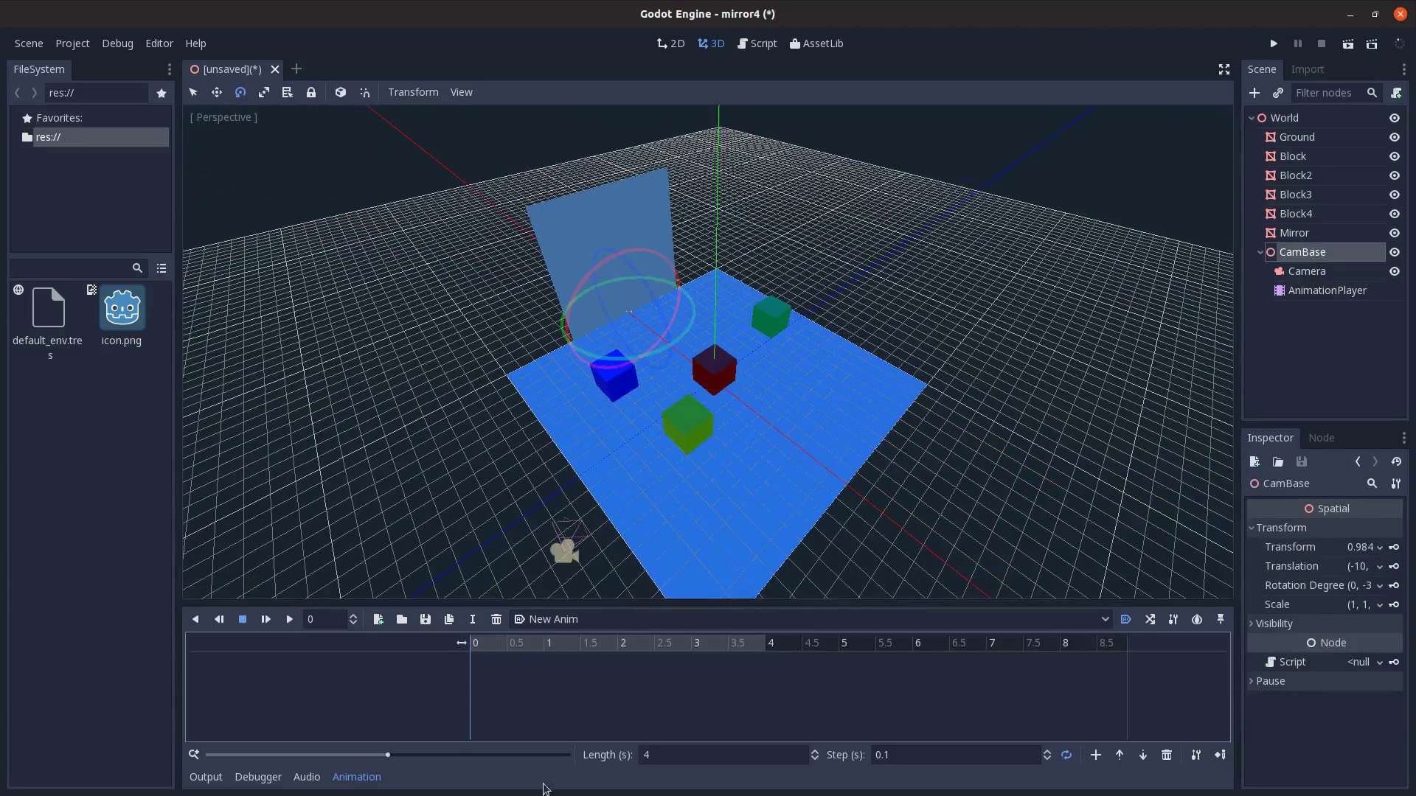
left_click(1394, 586)
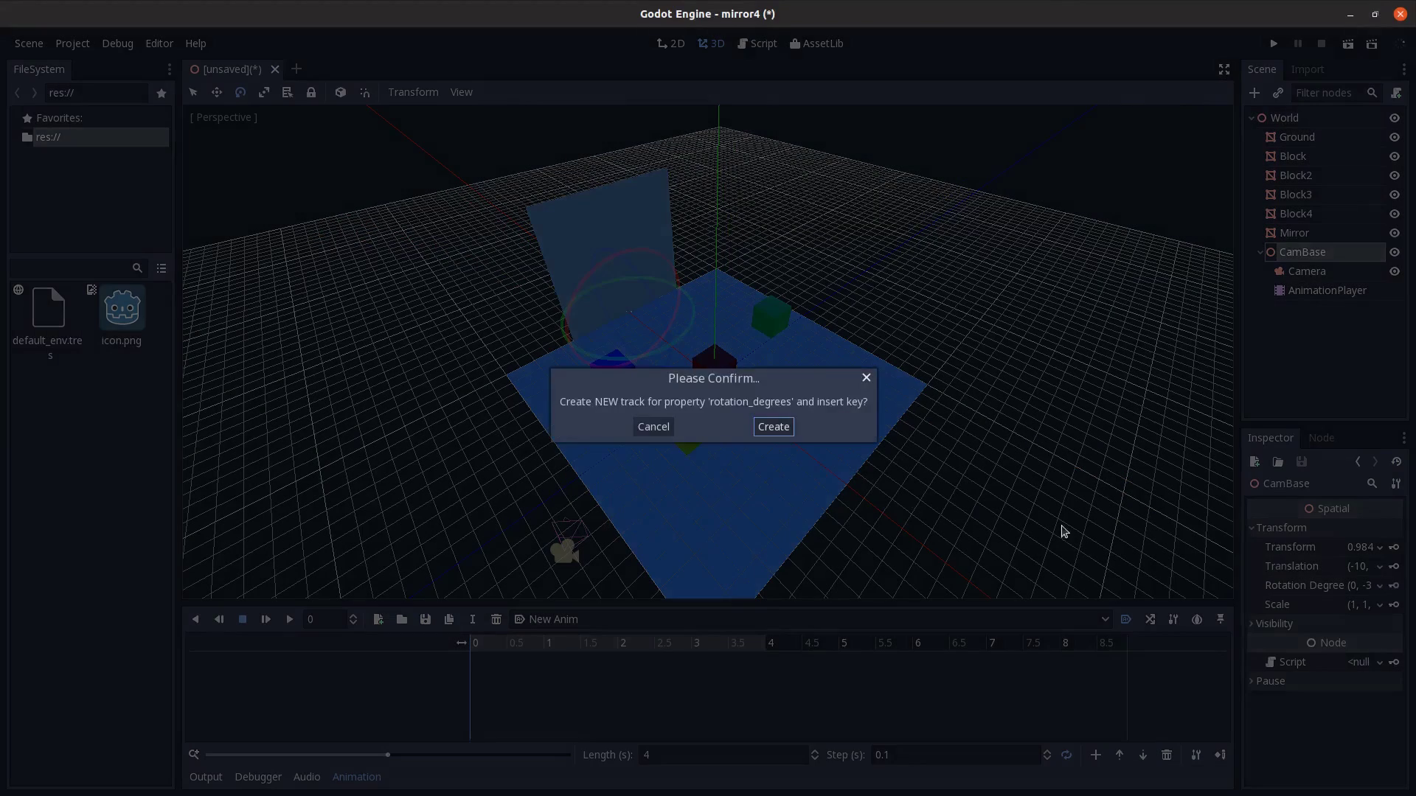
left_click(772, 427)
- At 2 seconds, swing CamBase to the opposite side and key its rotation degrees
left_click_drag(674, 291, 715, 246)
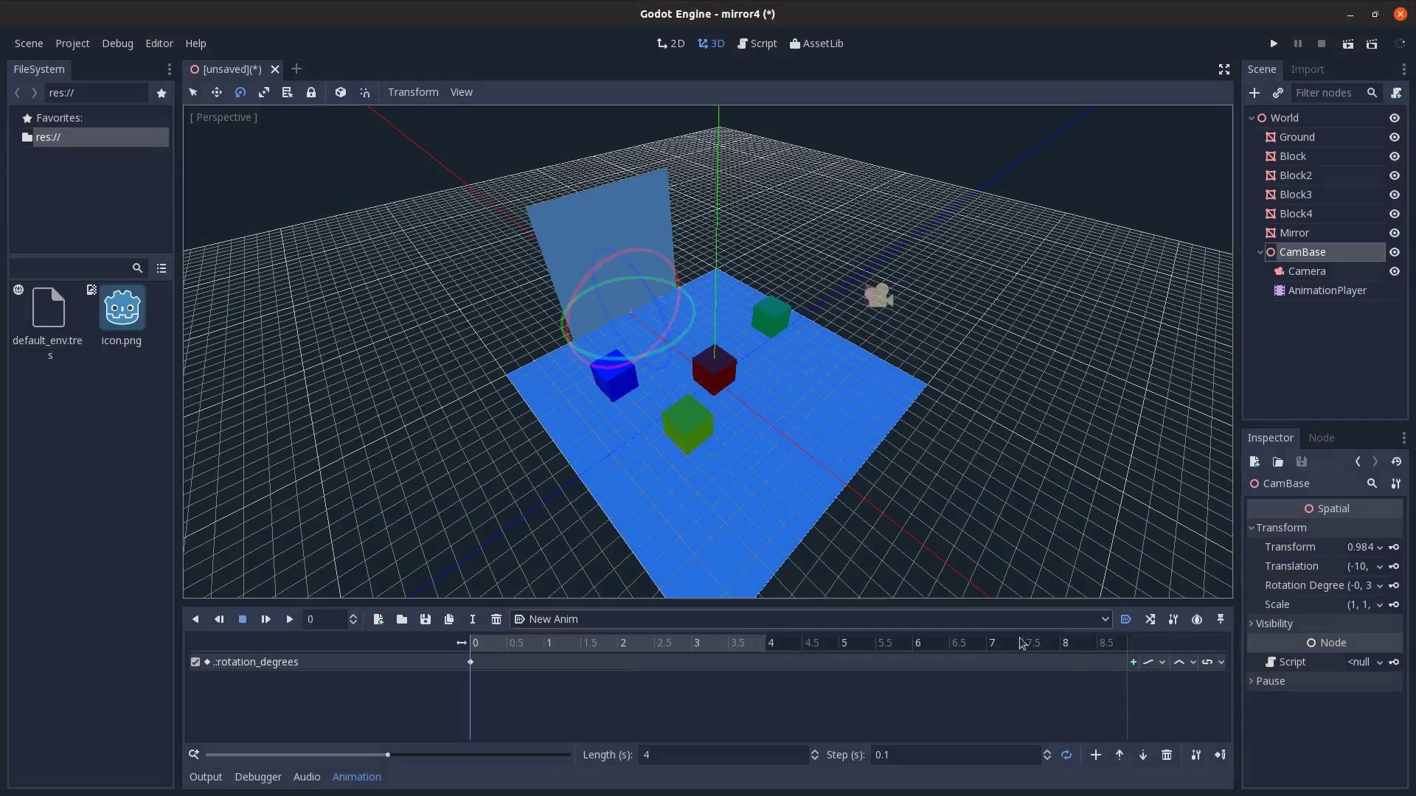
left_click(620, 643)
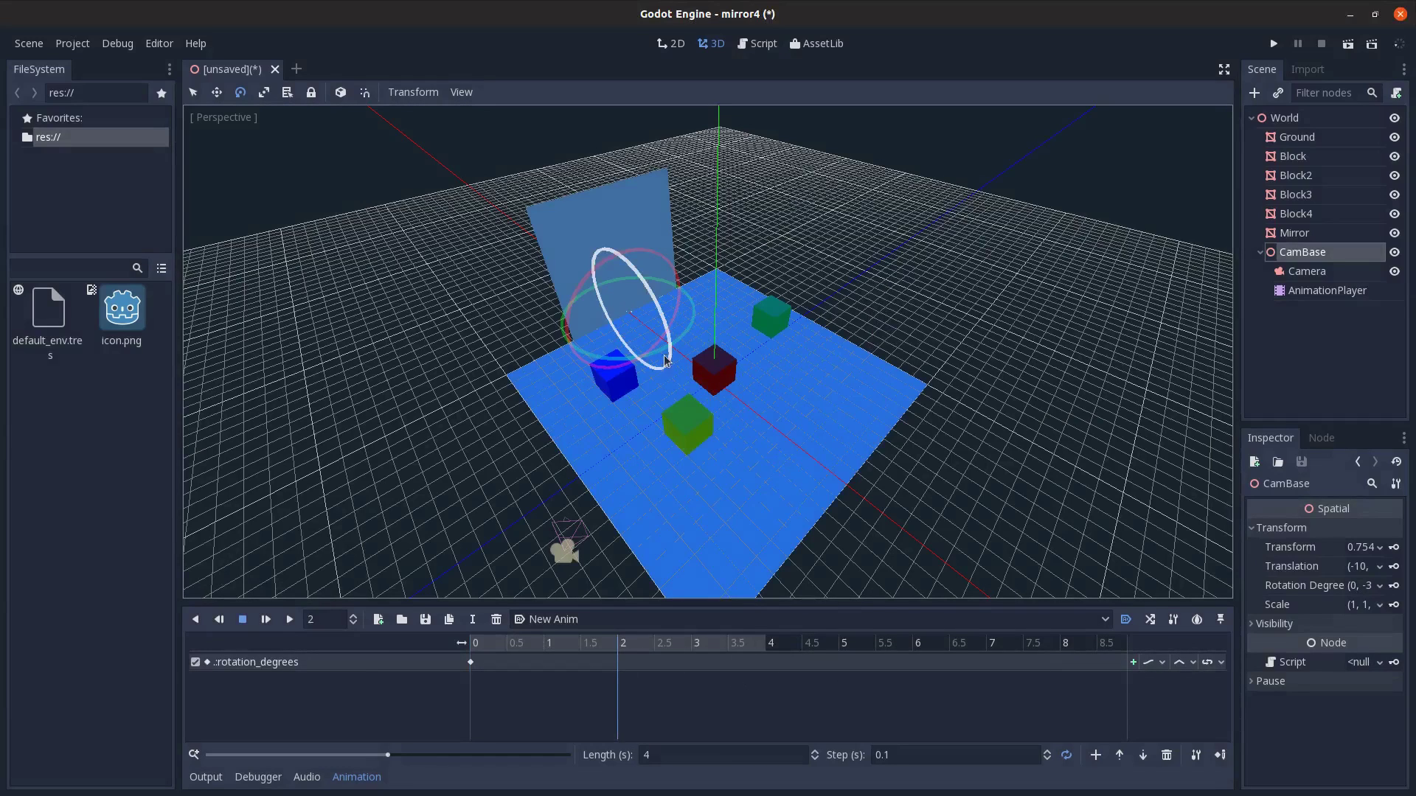
left_click_drag(667, 348, 730, 259)
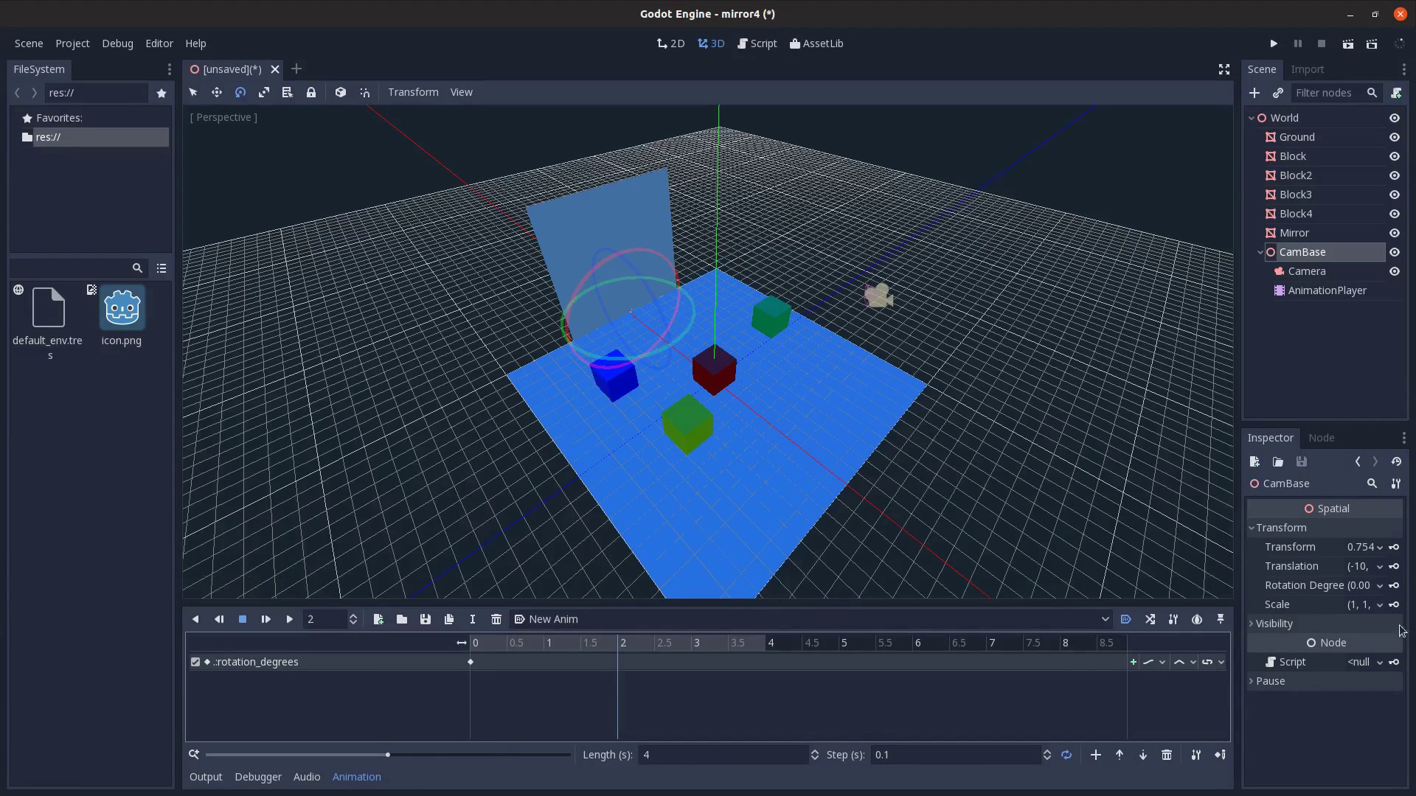
left_click(1393, 585)
- Play New Anim to check the camera's swing, and stop it
left_click(266, 619)
middle_click_drag(791, 547, 719, 520)
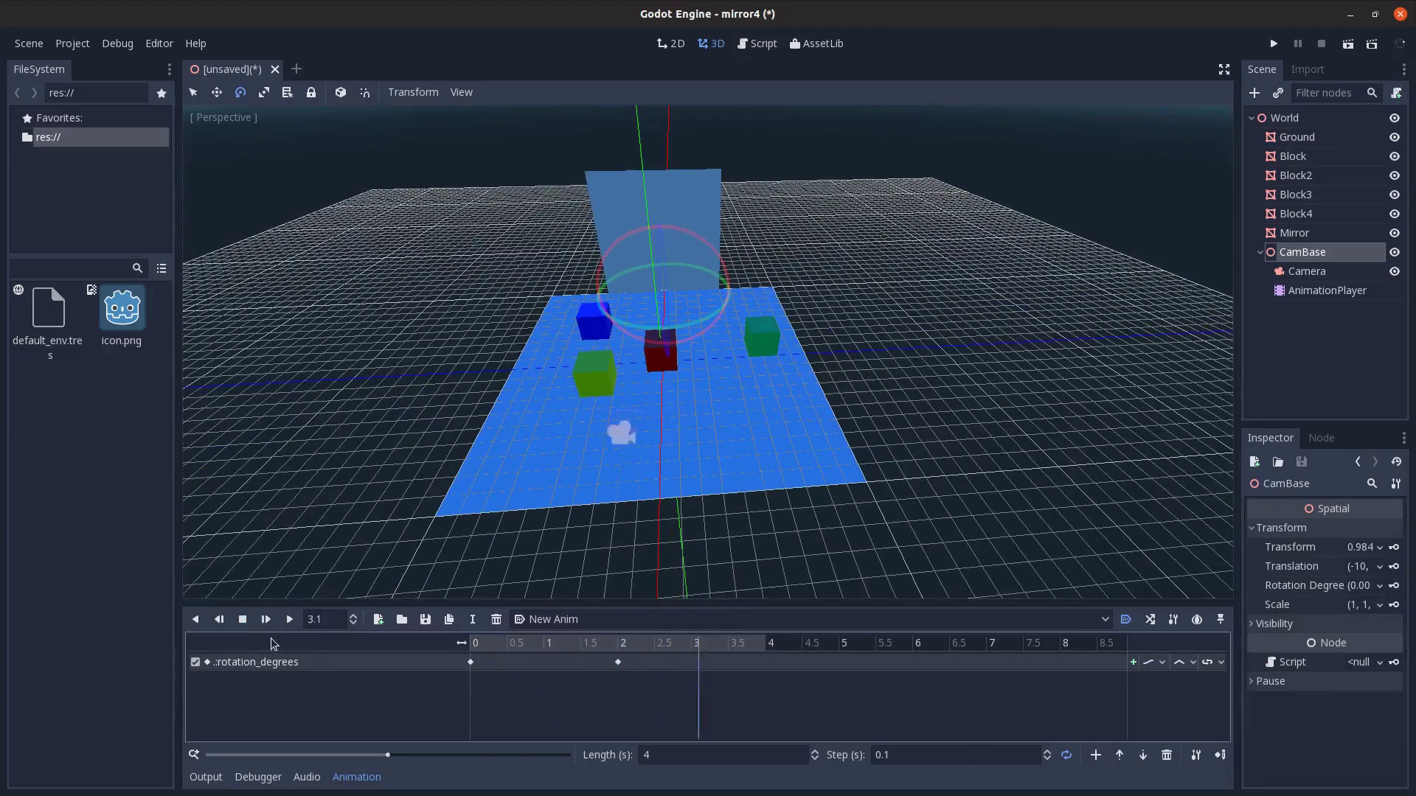
left_click(243, 620)
- Add a Viewport node under Mirror and a Camera node under that Viewport
left_click(1307, 240)
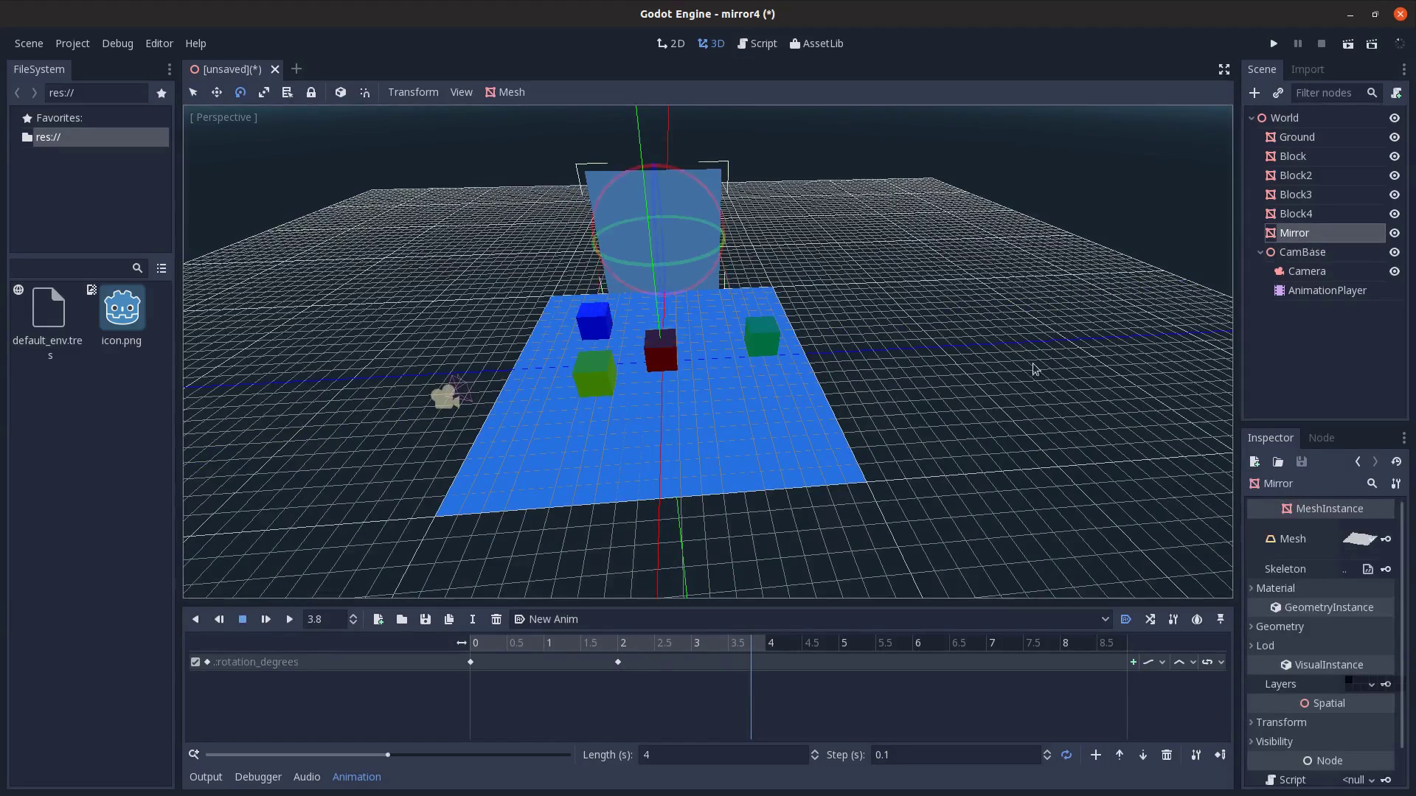
middle_click_drag(516, 413, 1168, 327)
key("ctrl+a")
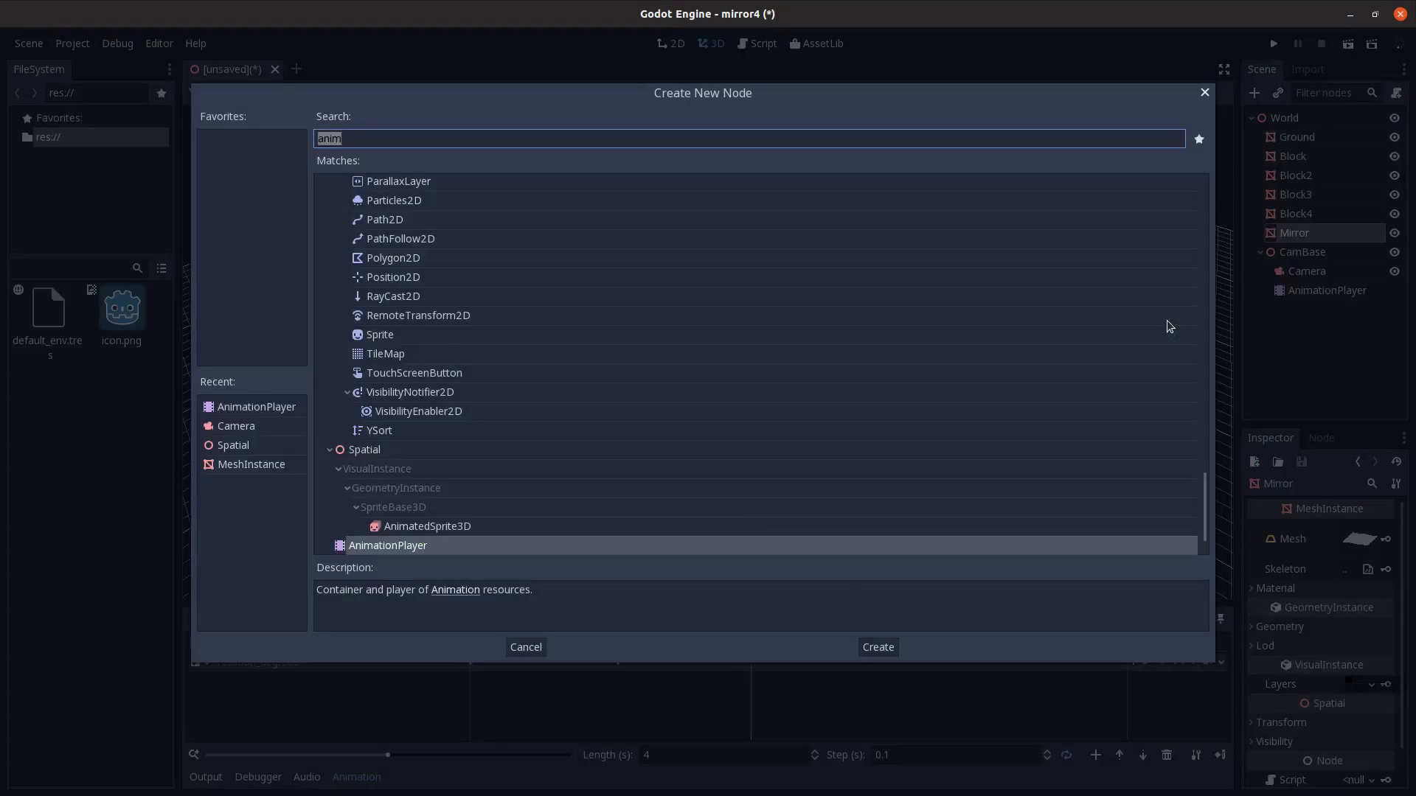
type("viewport")
key("Return")
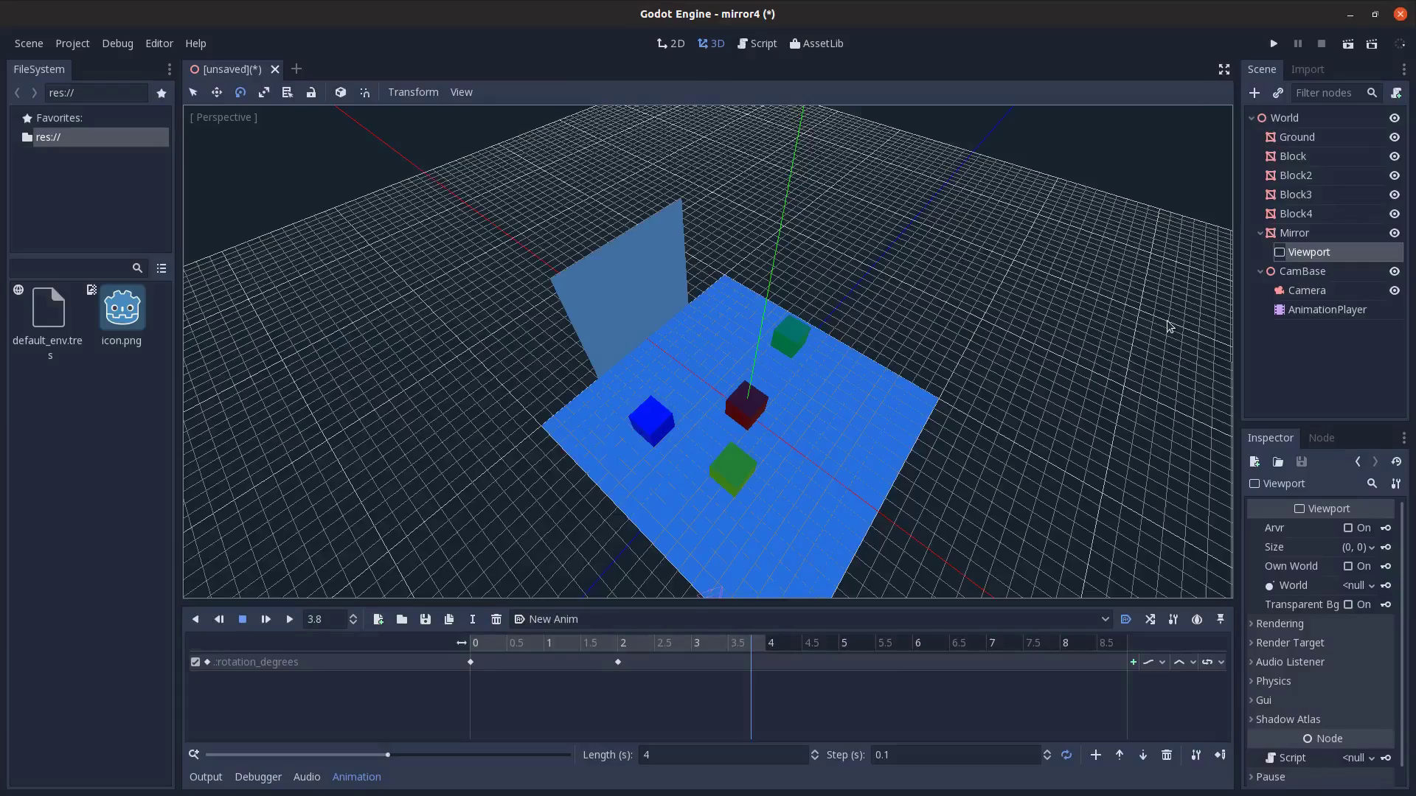
key("ctrl+a")
type("camera")
key("Return")
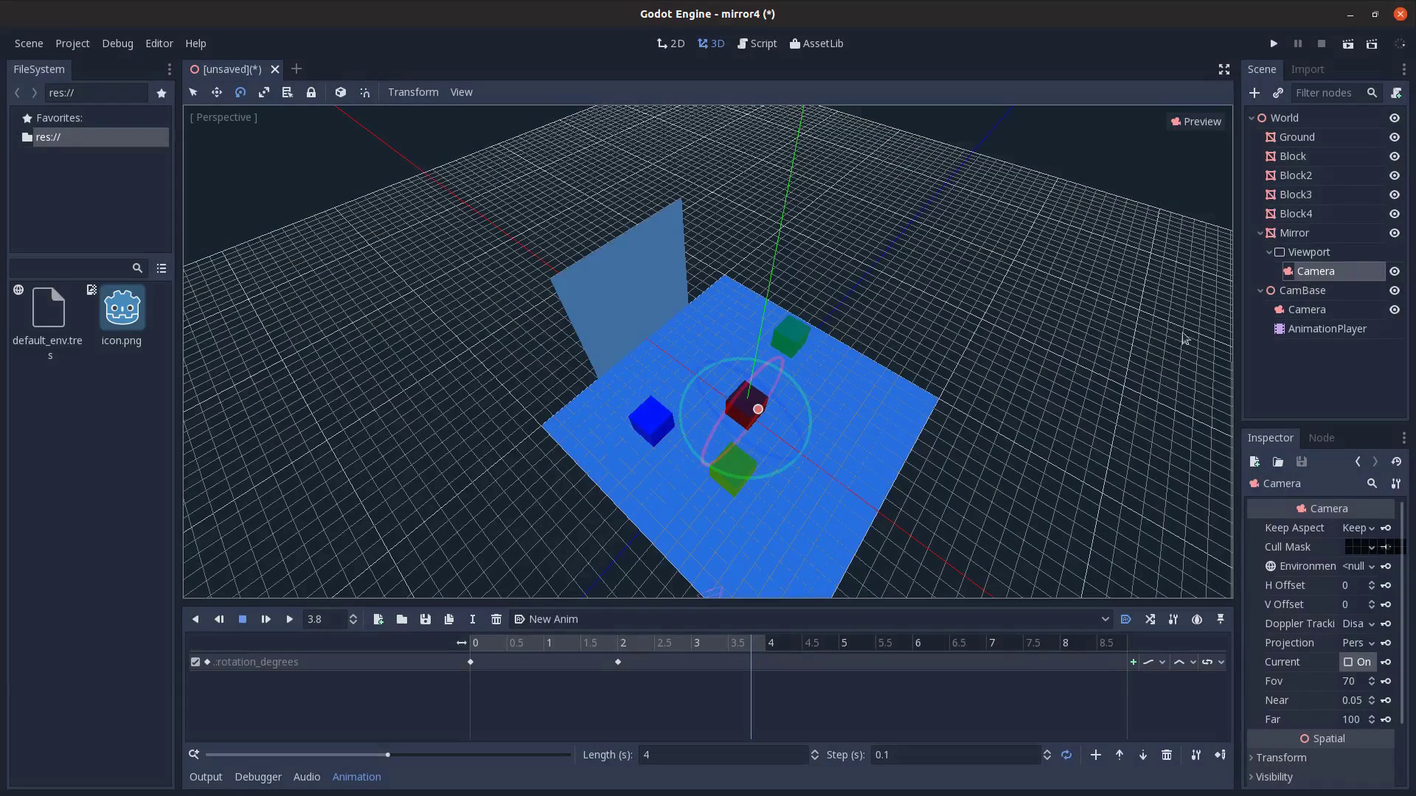
- Add a Spatial node under Mirror, place it above the Viewport node, and rename it DummyCam
left_click(1310, 252)
left_click(1310, 236)
key("ctrl+a")
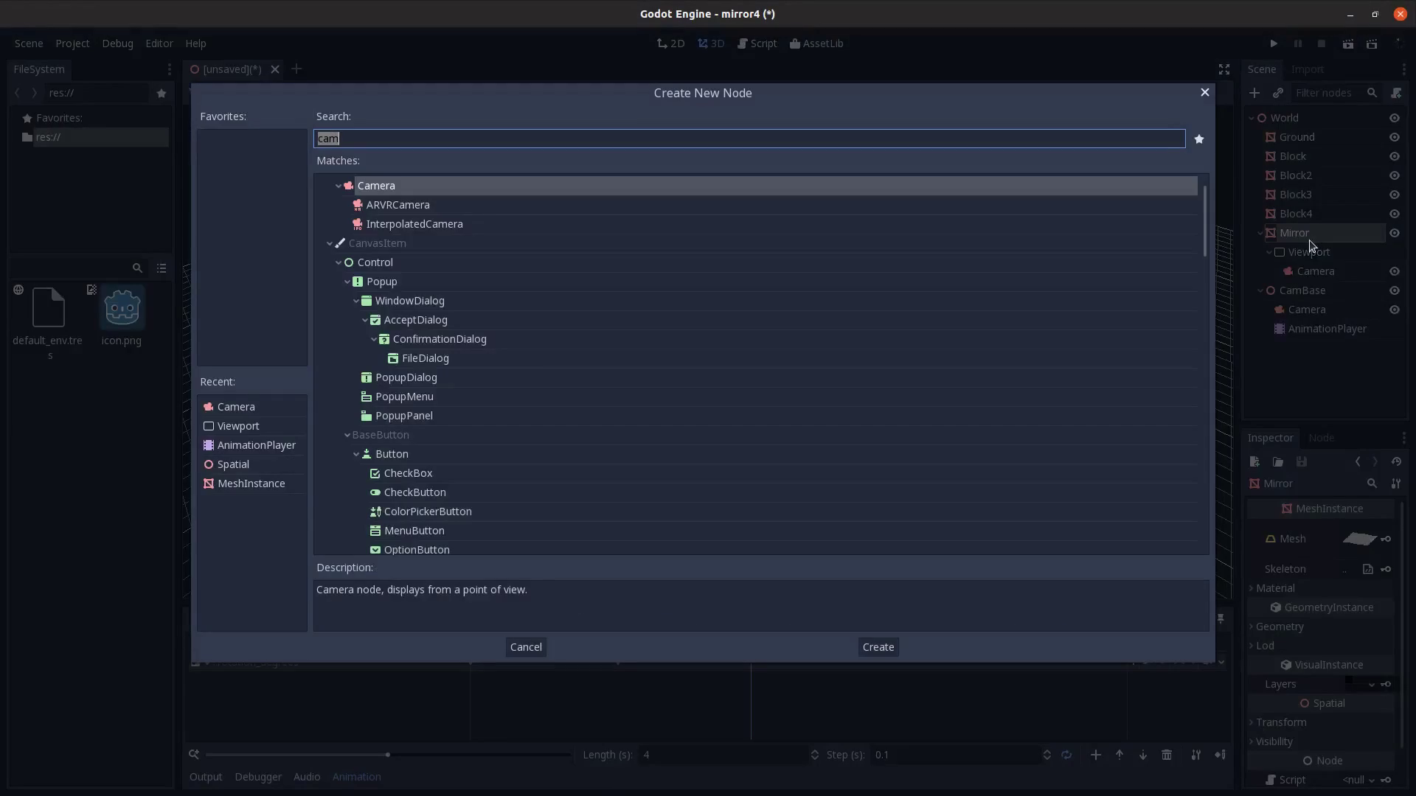
type("spatial")
key("Return")
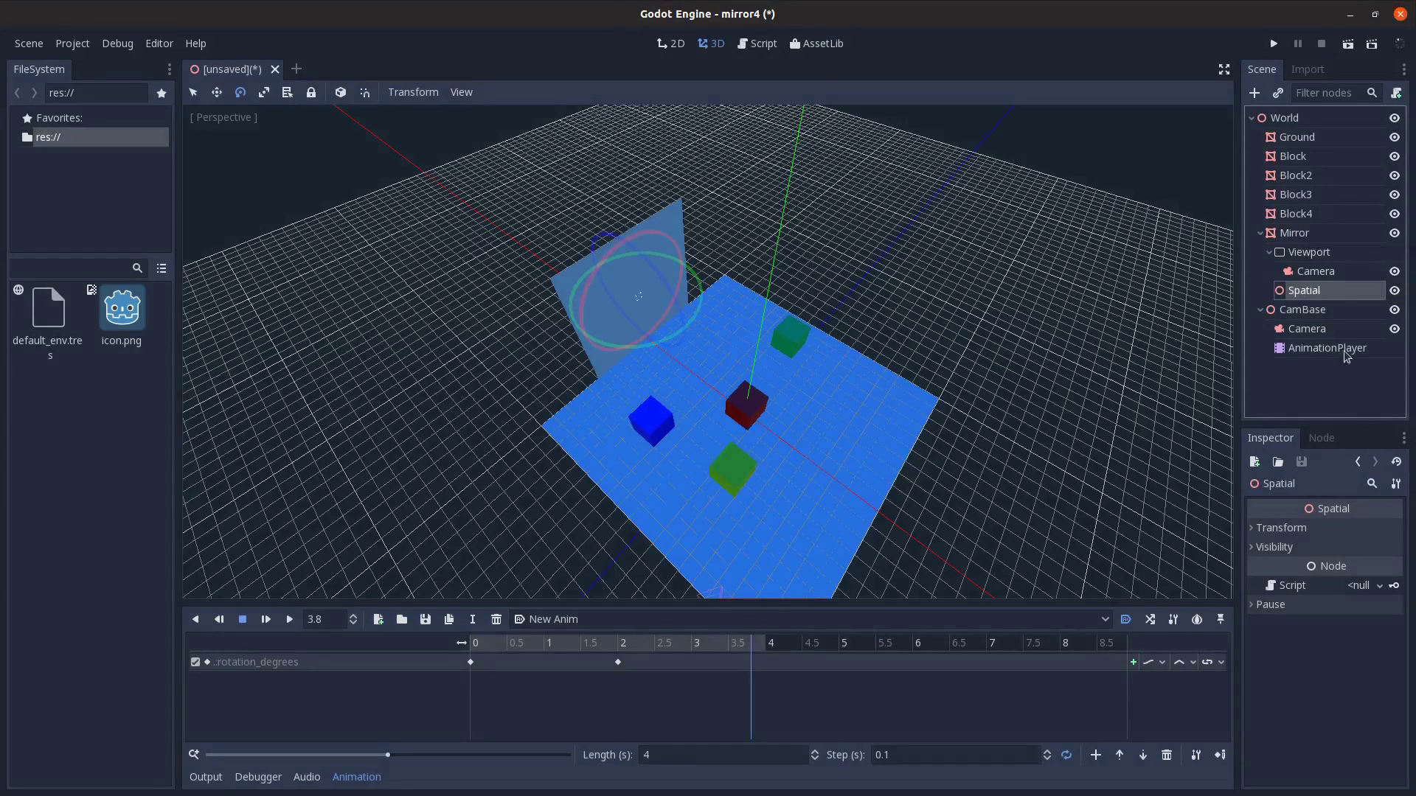
left_click_drag(1334, 291, 1340, 254)
double_click(1341, 252)
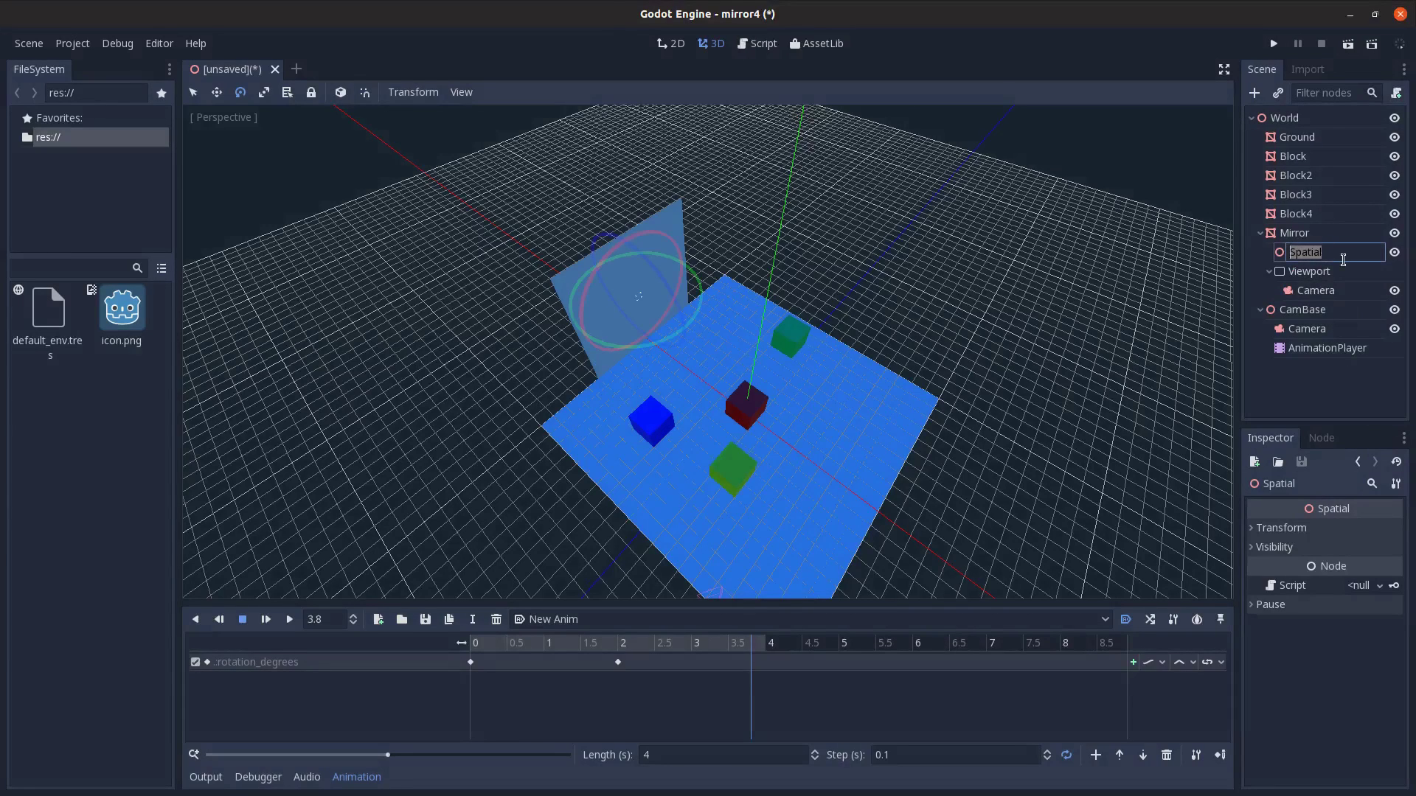
type("DummyCam")
key("Return")
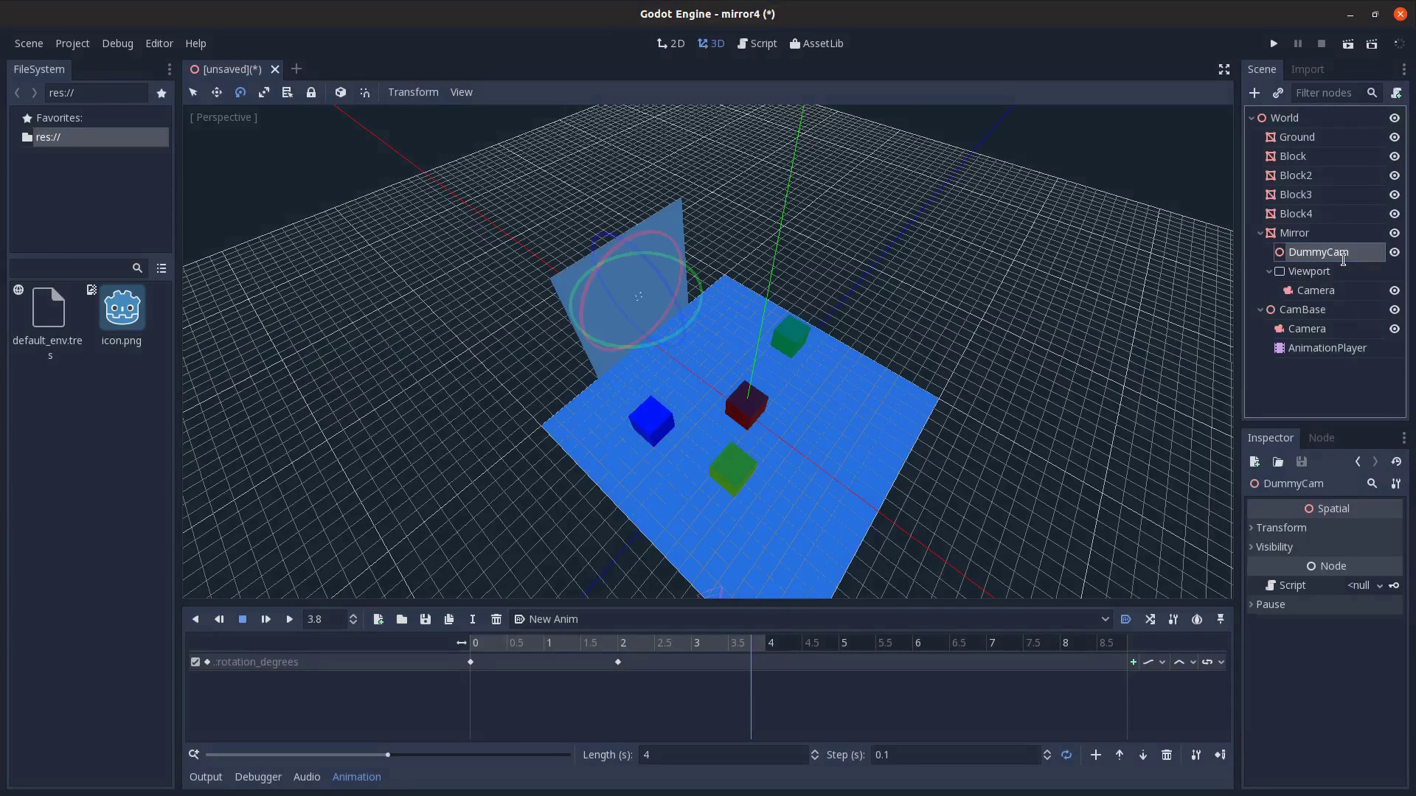
- Make the Camera under Viewport current and set the Viewport's x size to 500
left_click(1340, 294)
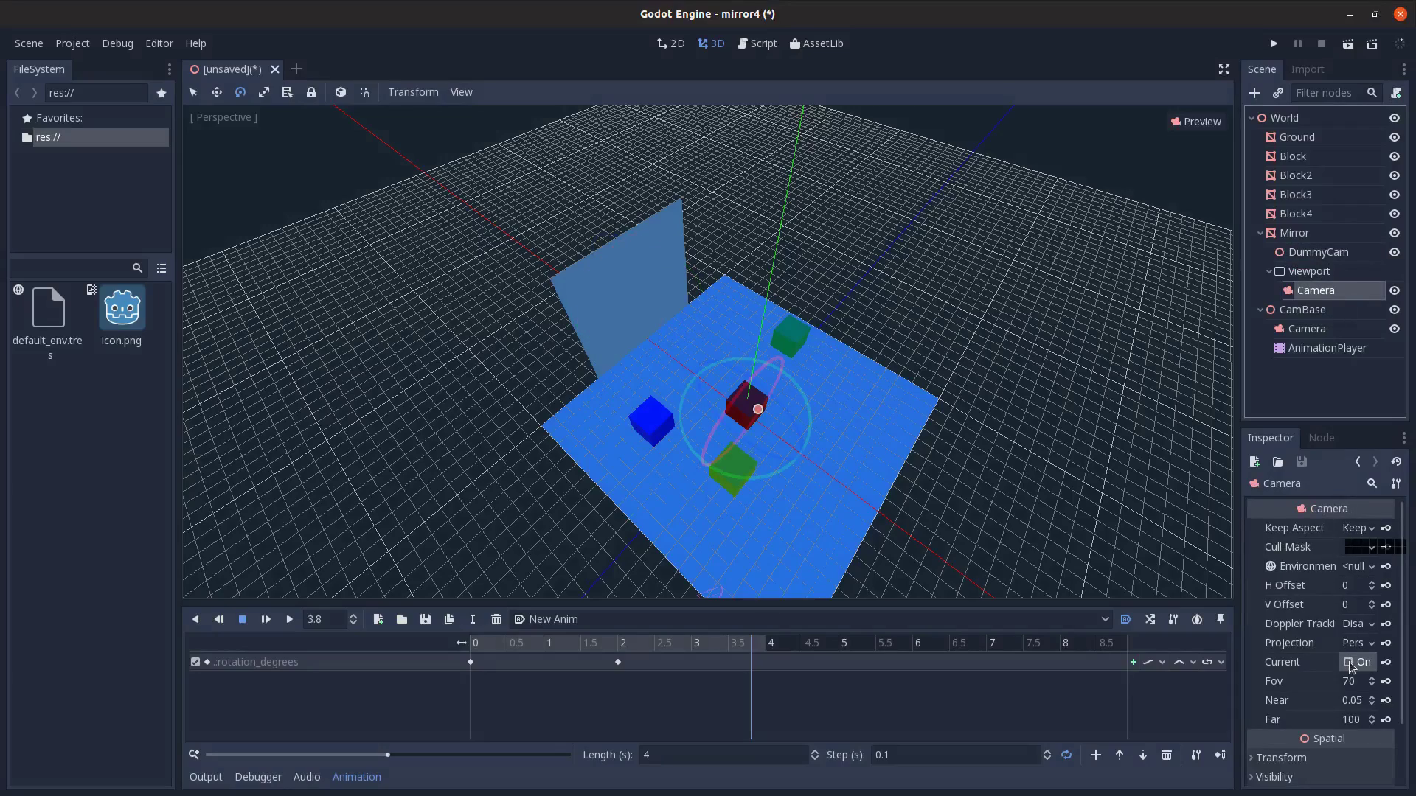
left_click(1311, 271)
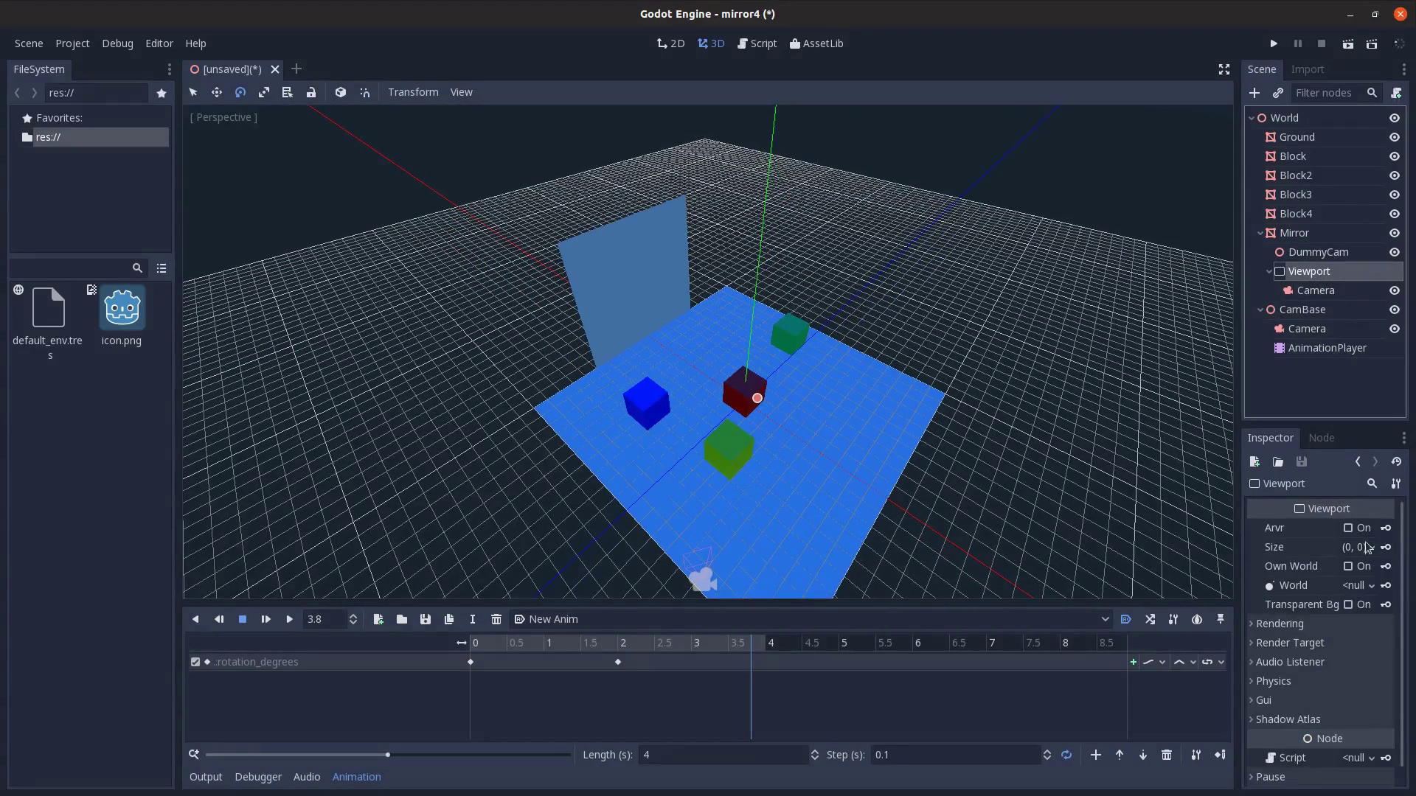
left_click(1354, 551)
type("500")
key("Tab")
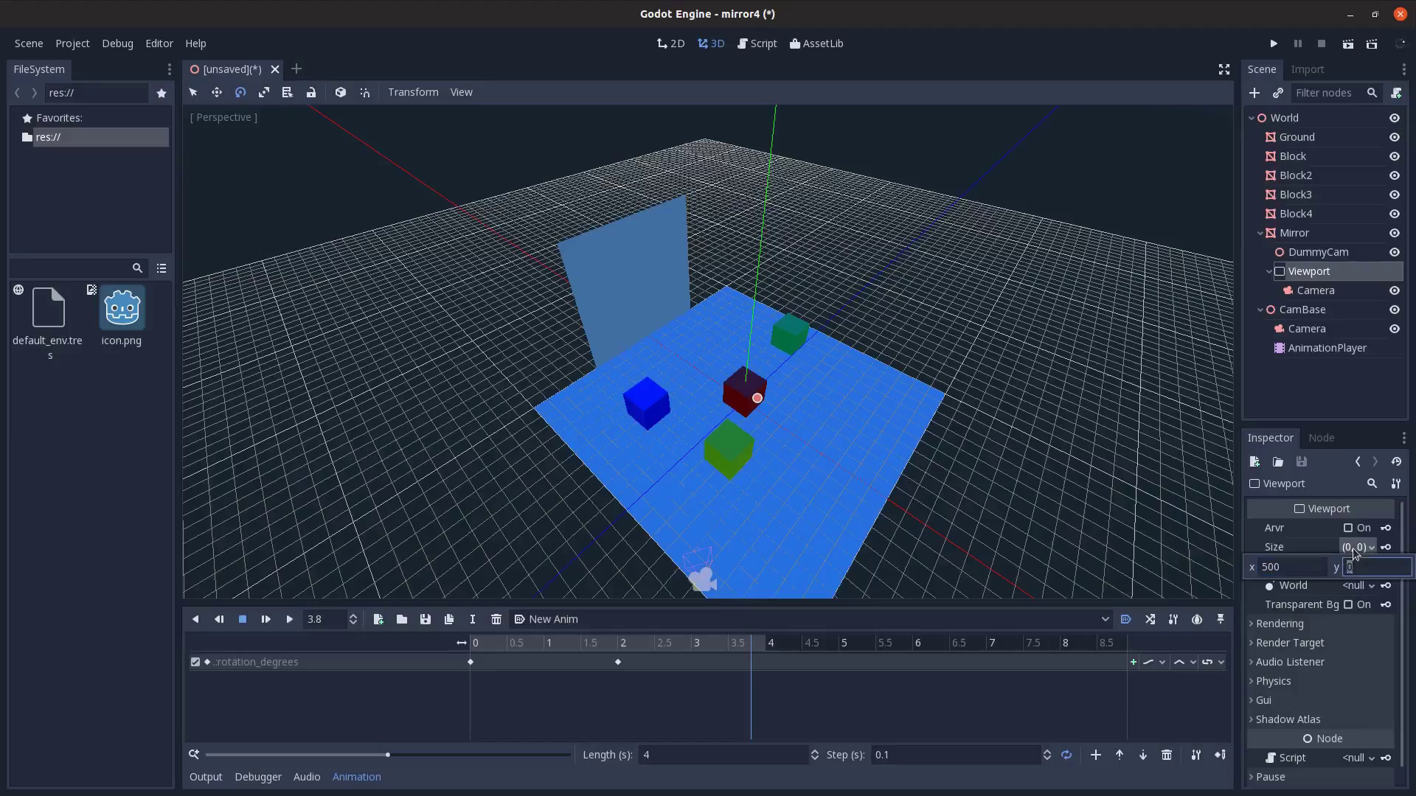
- Examine Mirror's placement relative to the blocks and the camera from above, the front and the side
middle_click_drag(826, 488, 817, 474)
middle_click_drag(930, 398, 913, 441)
middle_click_drag(1068, 500, 862, 484)
left_click(1294, 232)
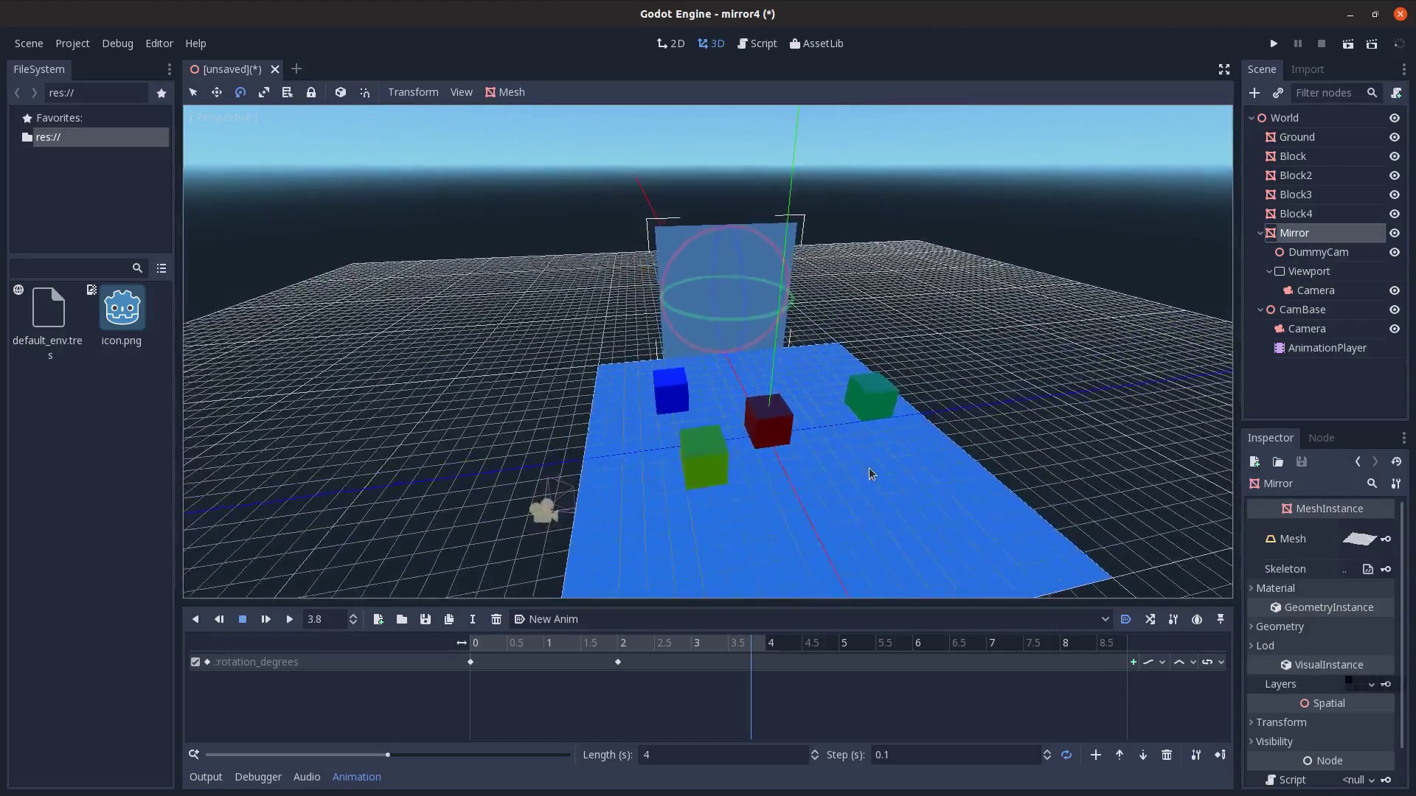
middle_click_drag(869, 474, 842, 534)
middle_click_drag(572, 518, 708, 542)
left_click(357, 777)
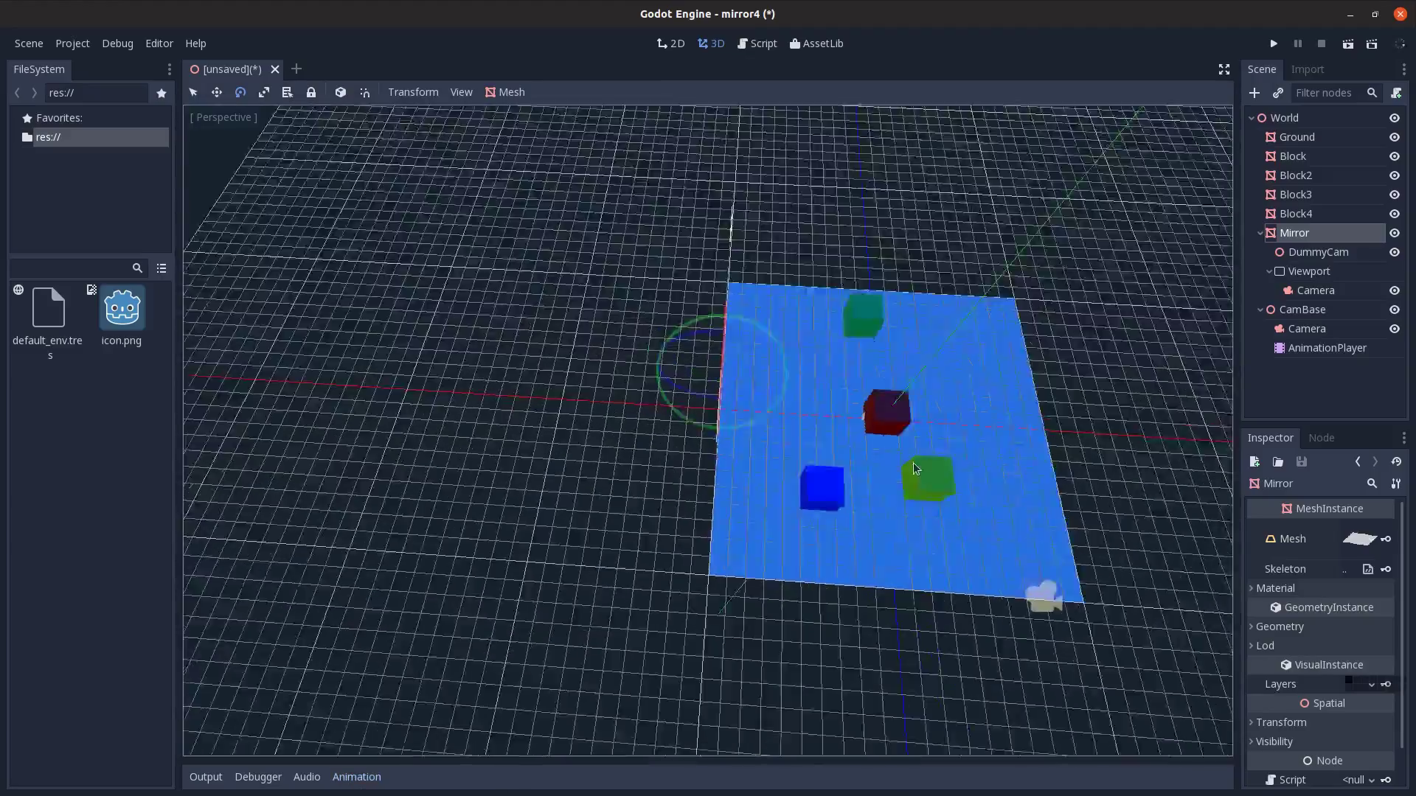
middle_click_drag(913, 463, 619, 376)
scroll(620, 376, "down", 6)
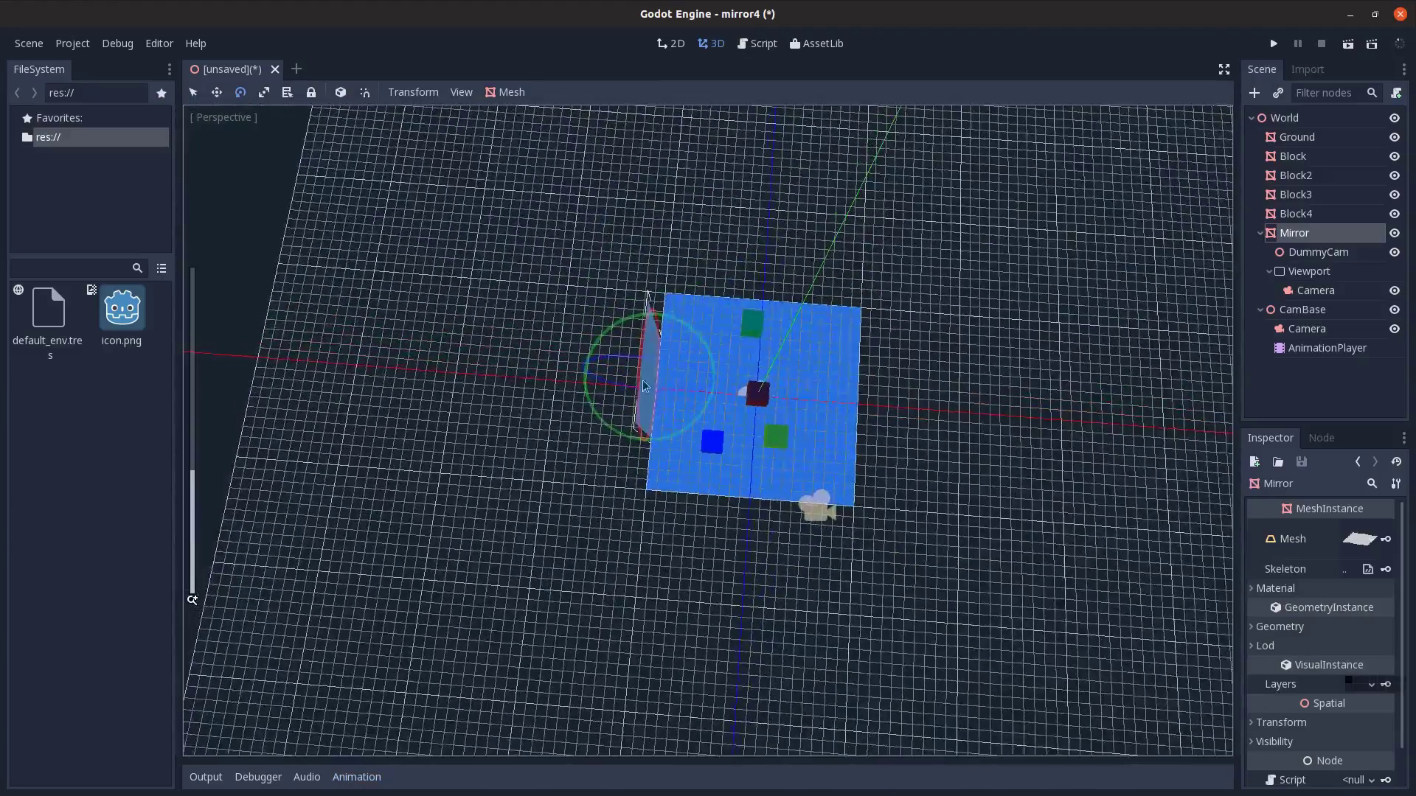
middle_click_drag(719, 449, 816, 433, "shift")
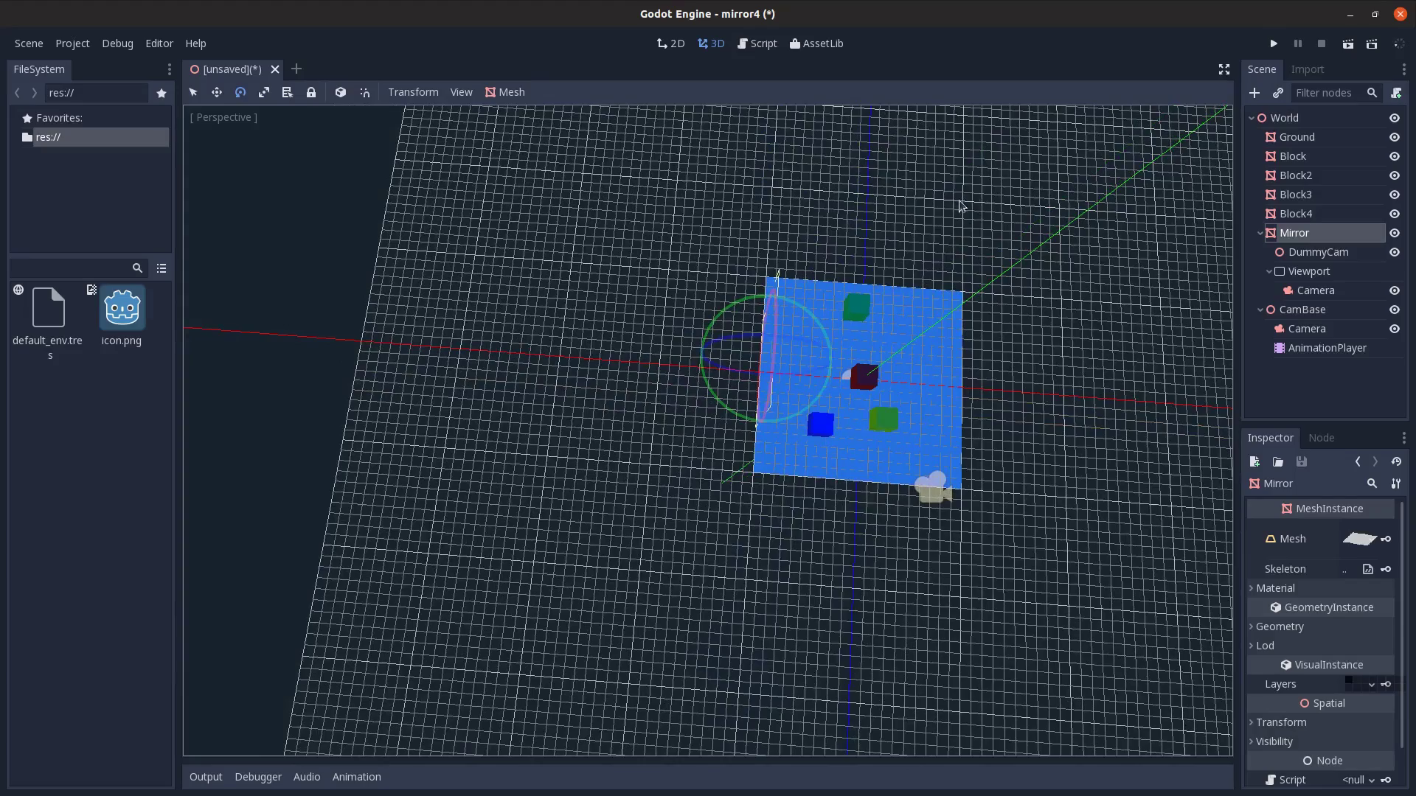
middle_click_drag(911, 522, 828, 543)
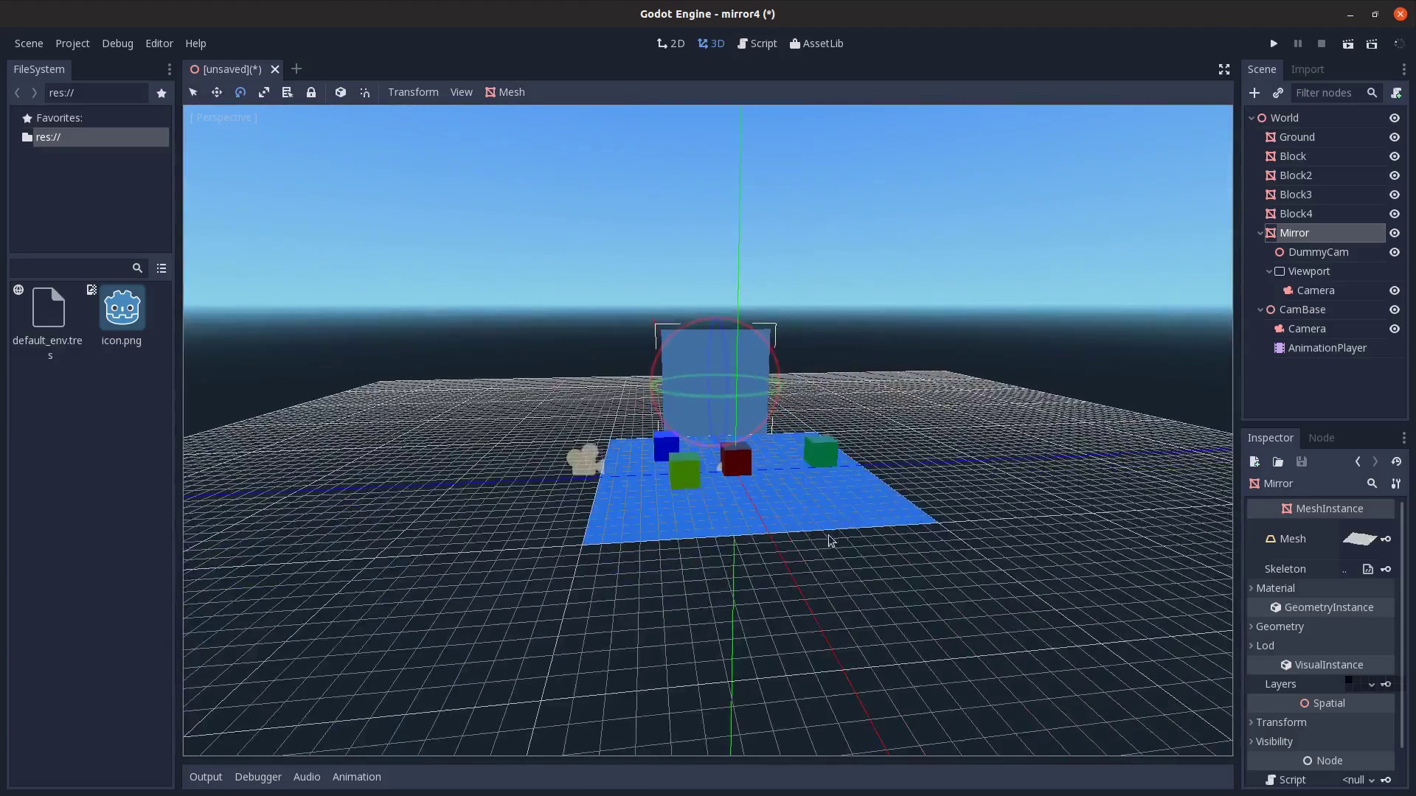
scroll(828, 413, "up", 5)
middle_click_drag(848, 457, 816, 528)
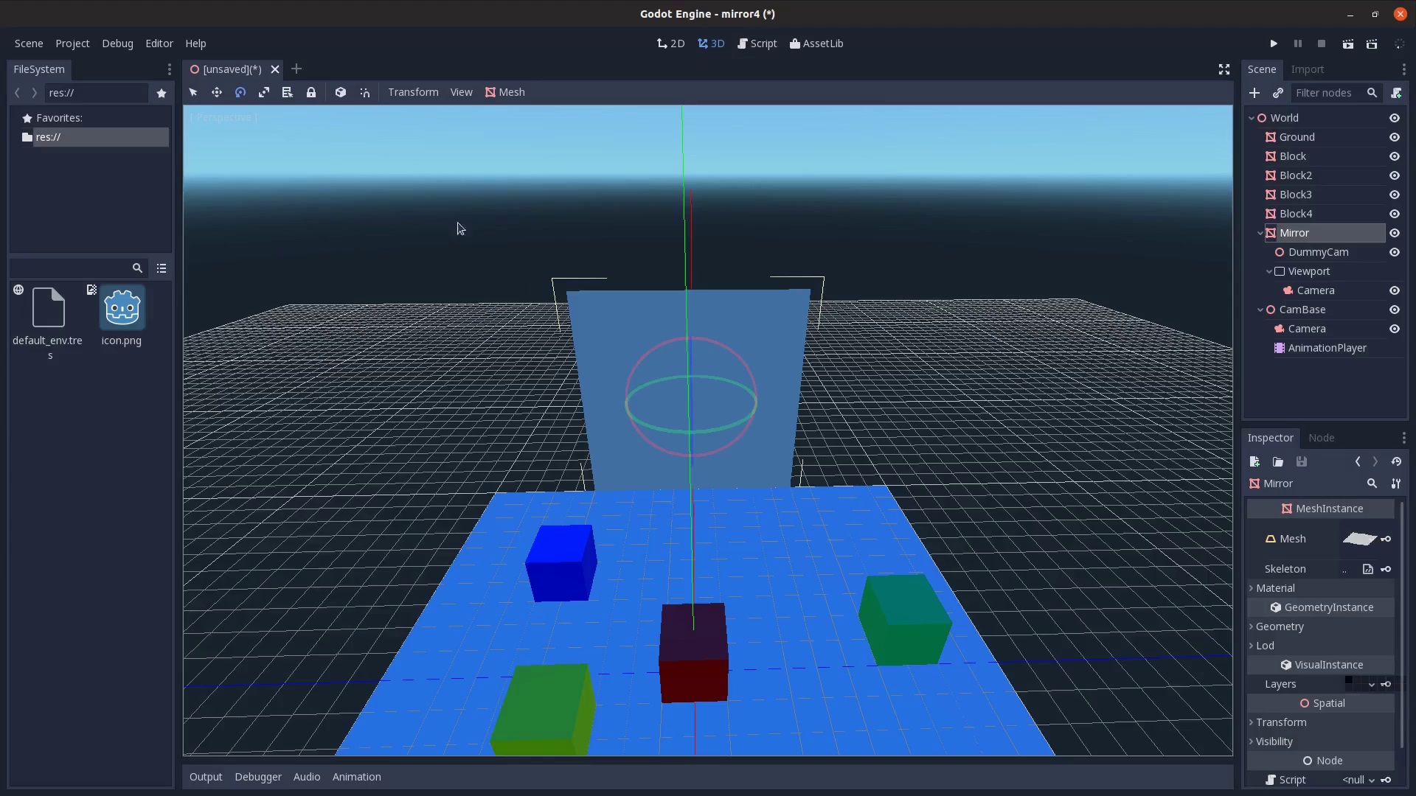
middle_click_drag(816, 387, 853, 296)
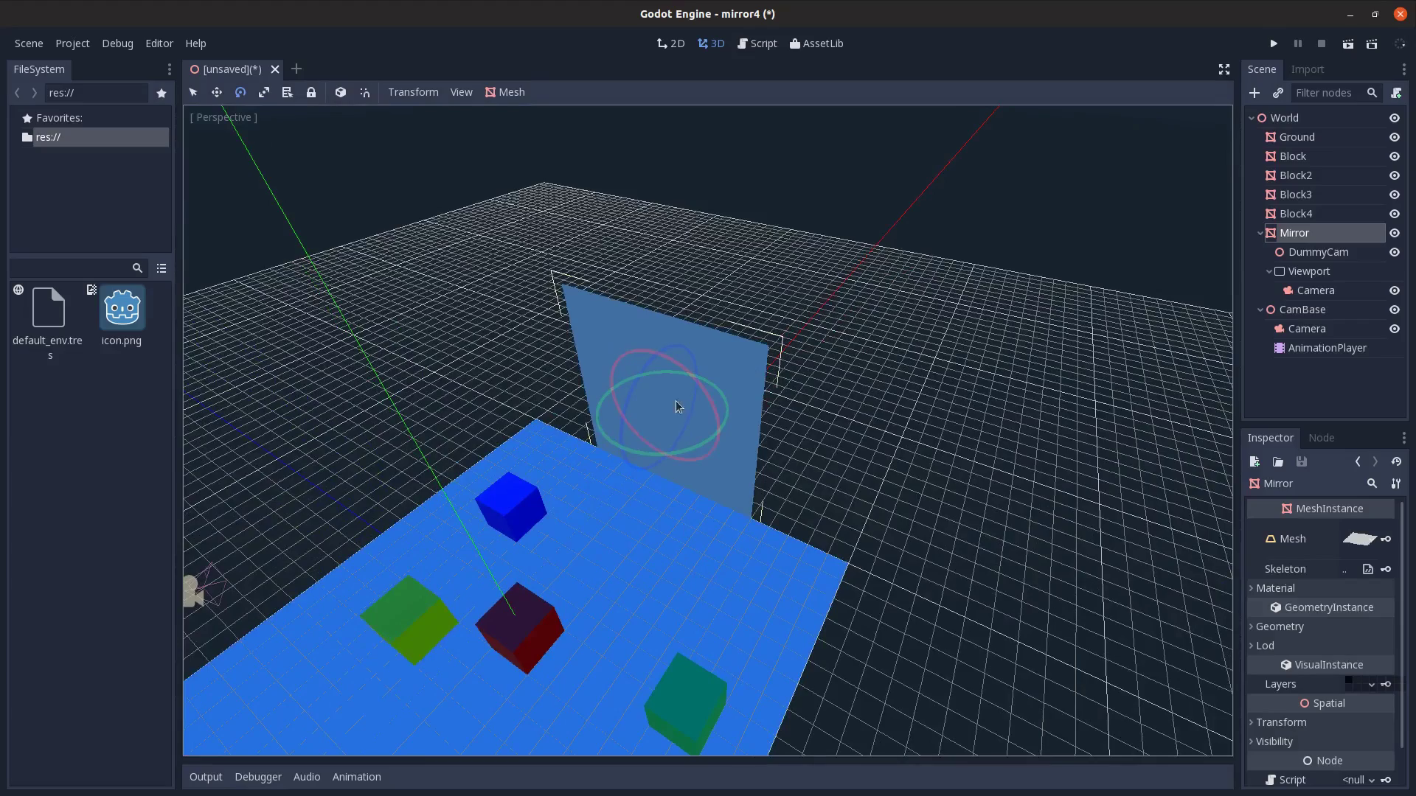
middle_click_drag(547, 440, 814, 414)
- Assign a new ShaderMaterial to Mirror's material slot 0
left_click(1325, 589)
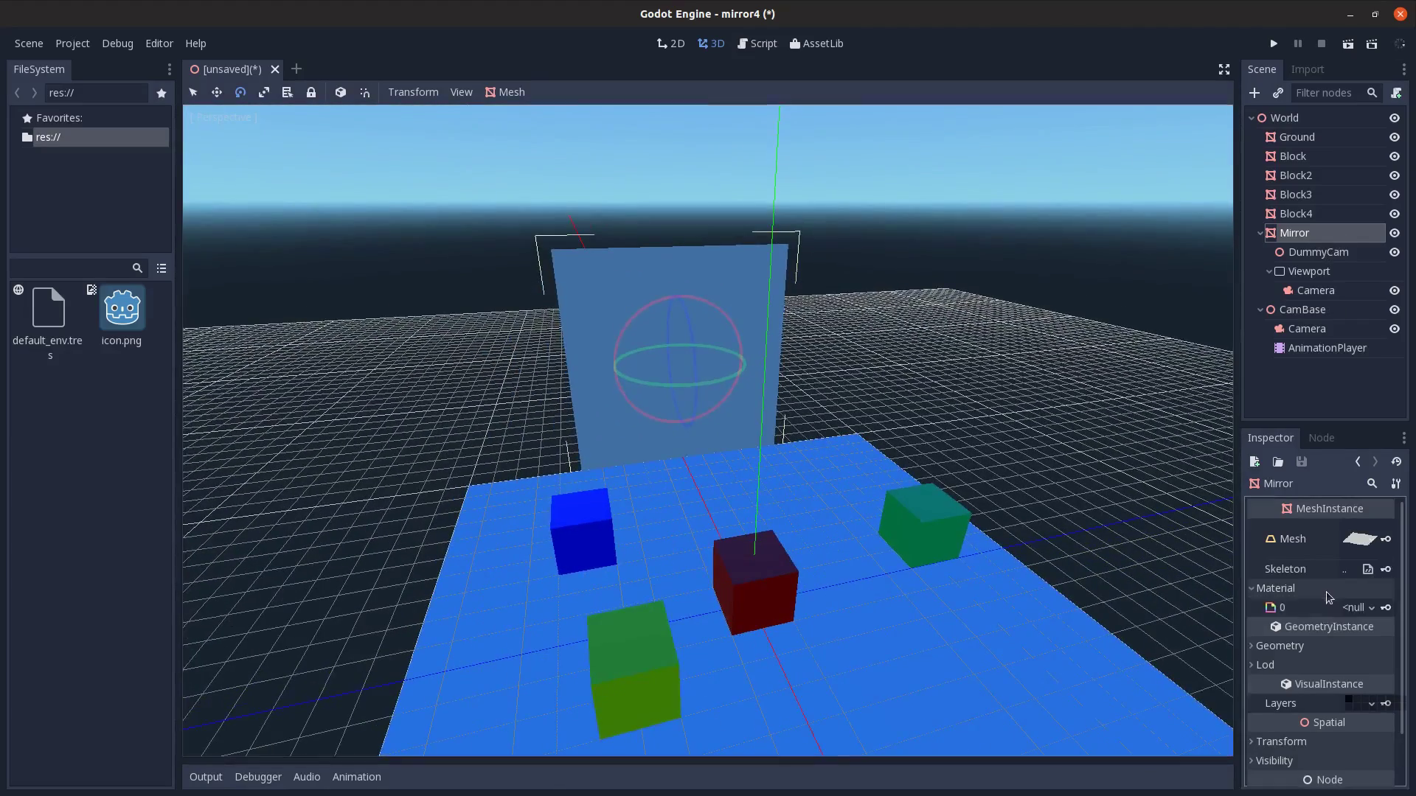
left_click(1356, 608)
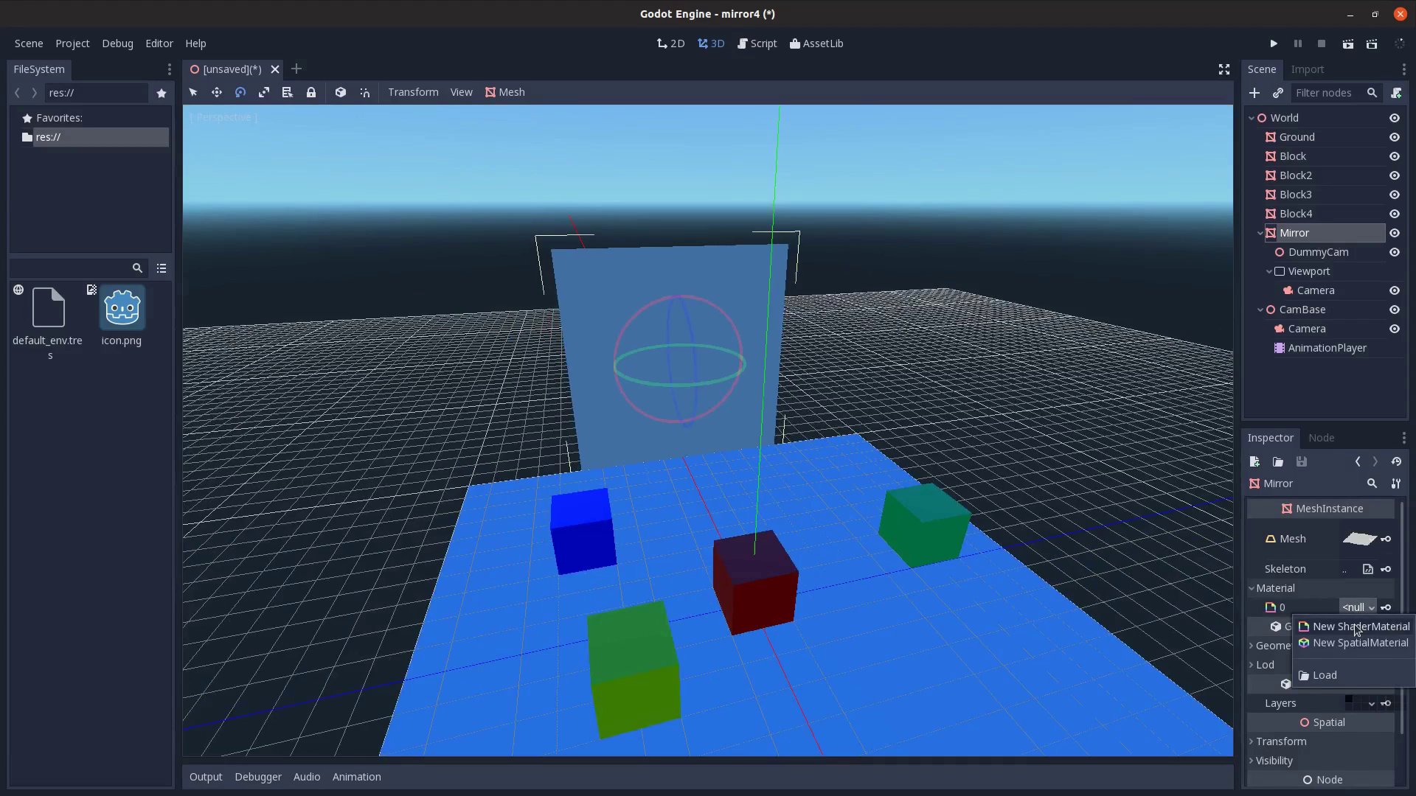
left_click(1357, 629)
left_click(1317, 253)
left_click(1312, 233)
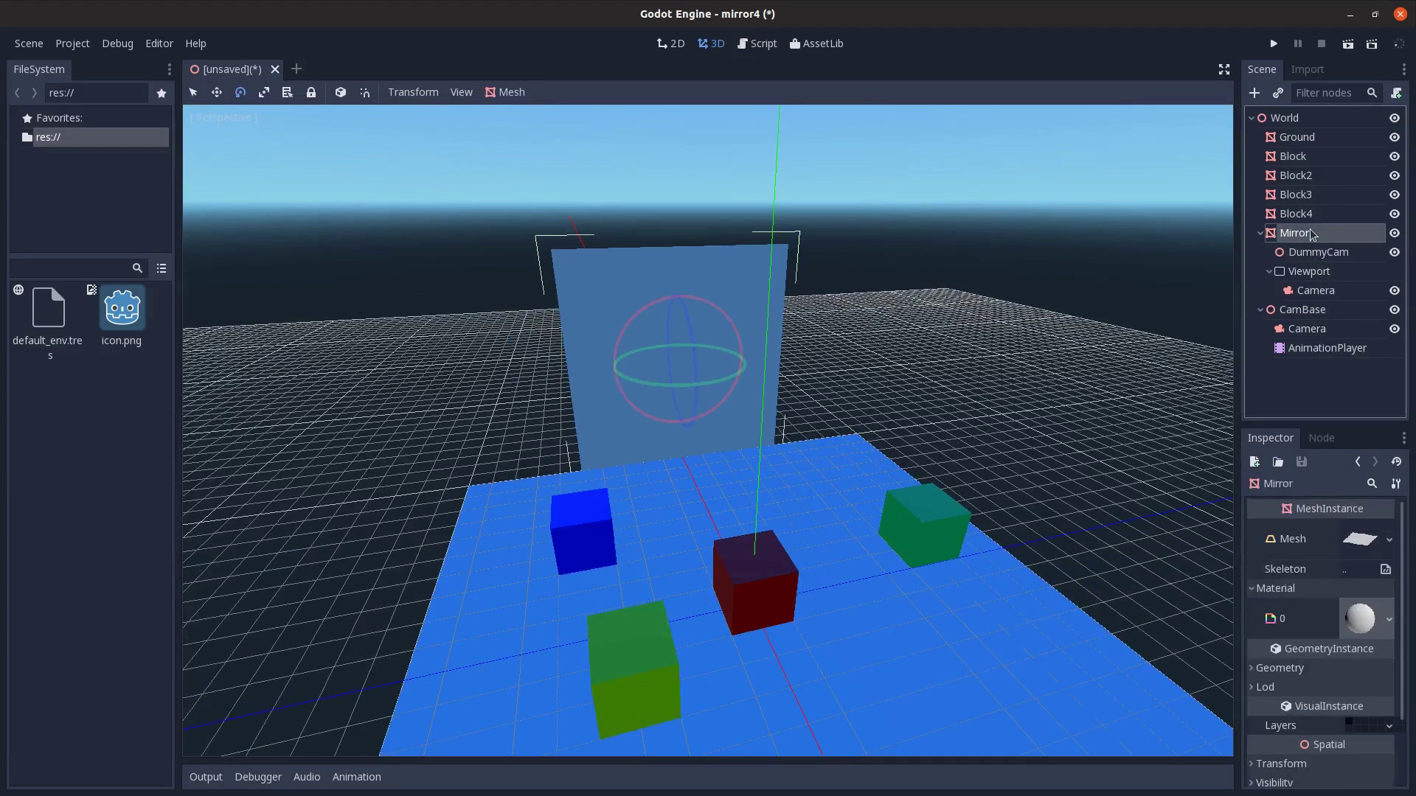
- Create a new Shader for Mirror's ShaderMaterial and open it for editing
left_click(1358, 619)
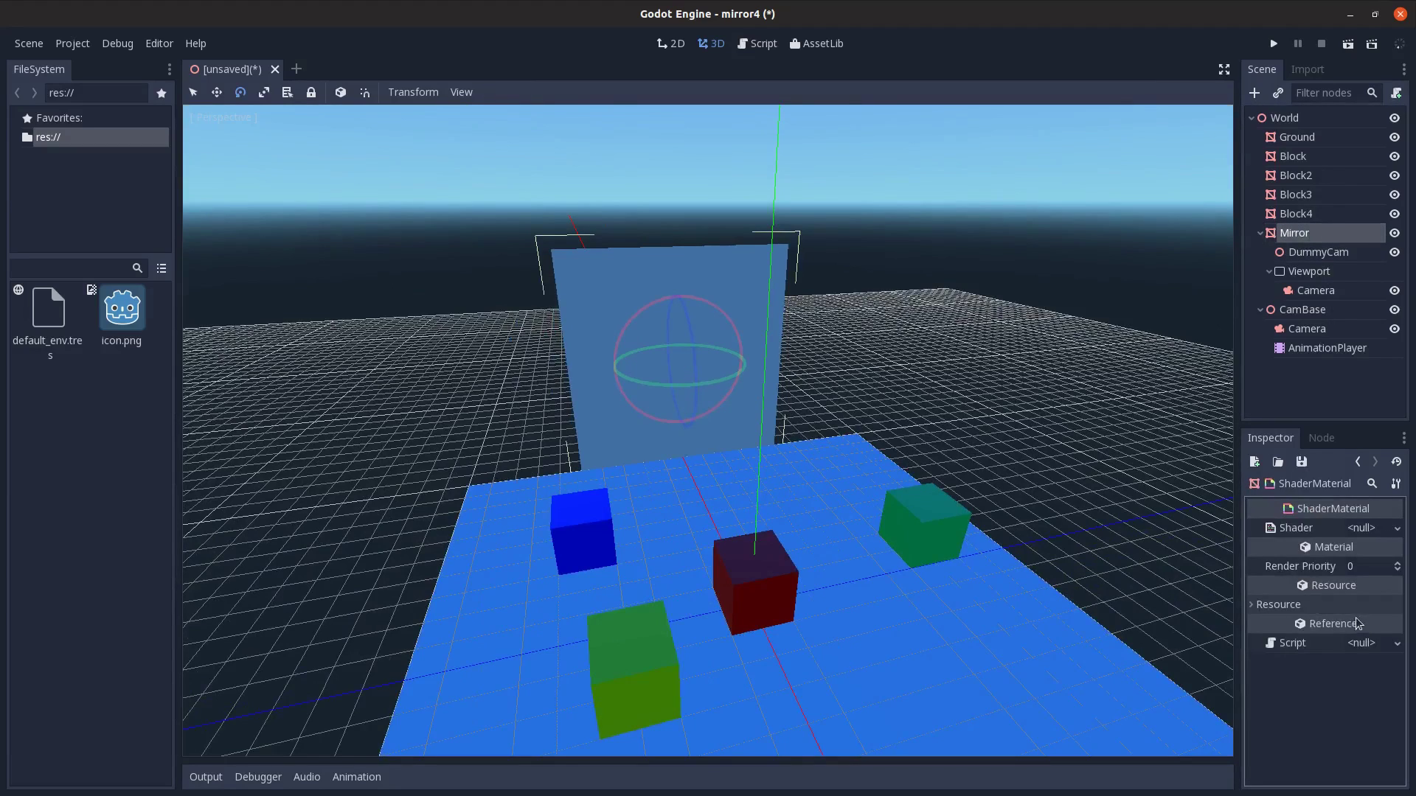
left_click(1360, 528)
left_click(1364, 544)
left_click(1358, 526)
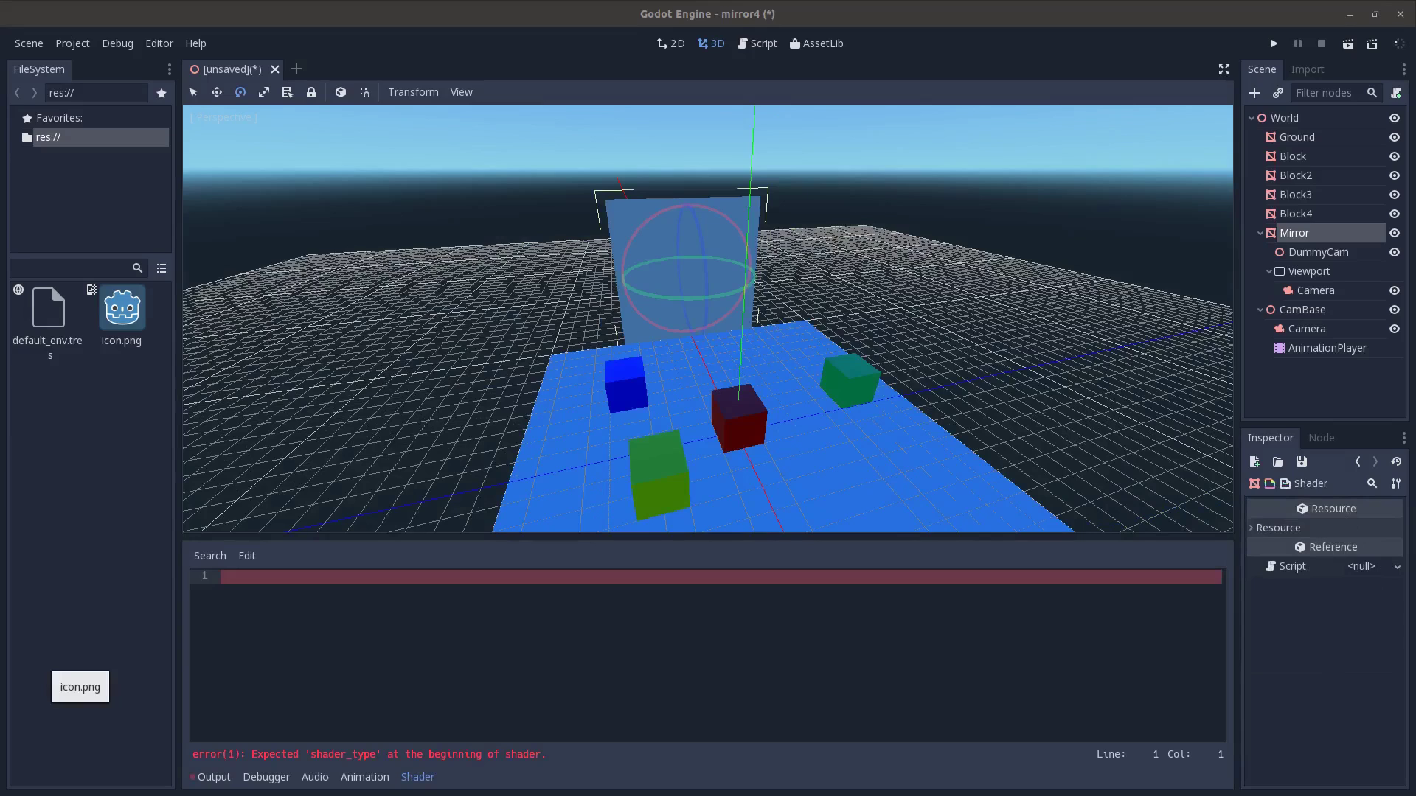
- Write the shader header with shader_type spatial, render_mode unshaded and uniform sampler2D refl_tx
left_click(250, 586)
type("shader_type spatial; render_mode unshaded;  uniform sampler2D refl_tx;")
left_click(313, 581)
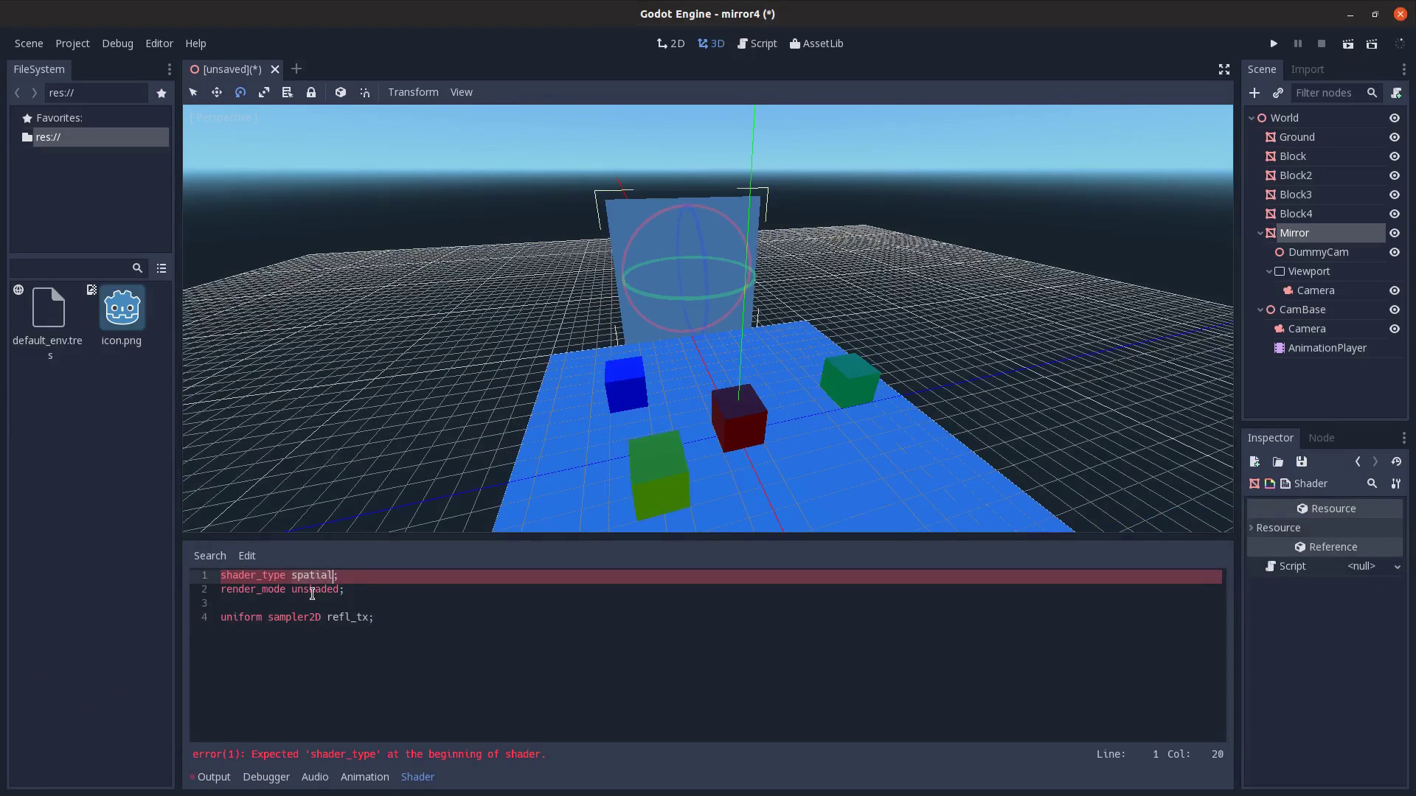
double_click(308, 592)
double_click(337, 618)
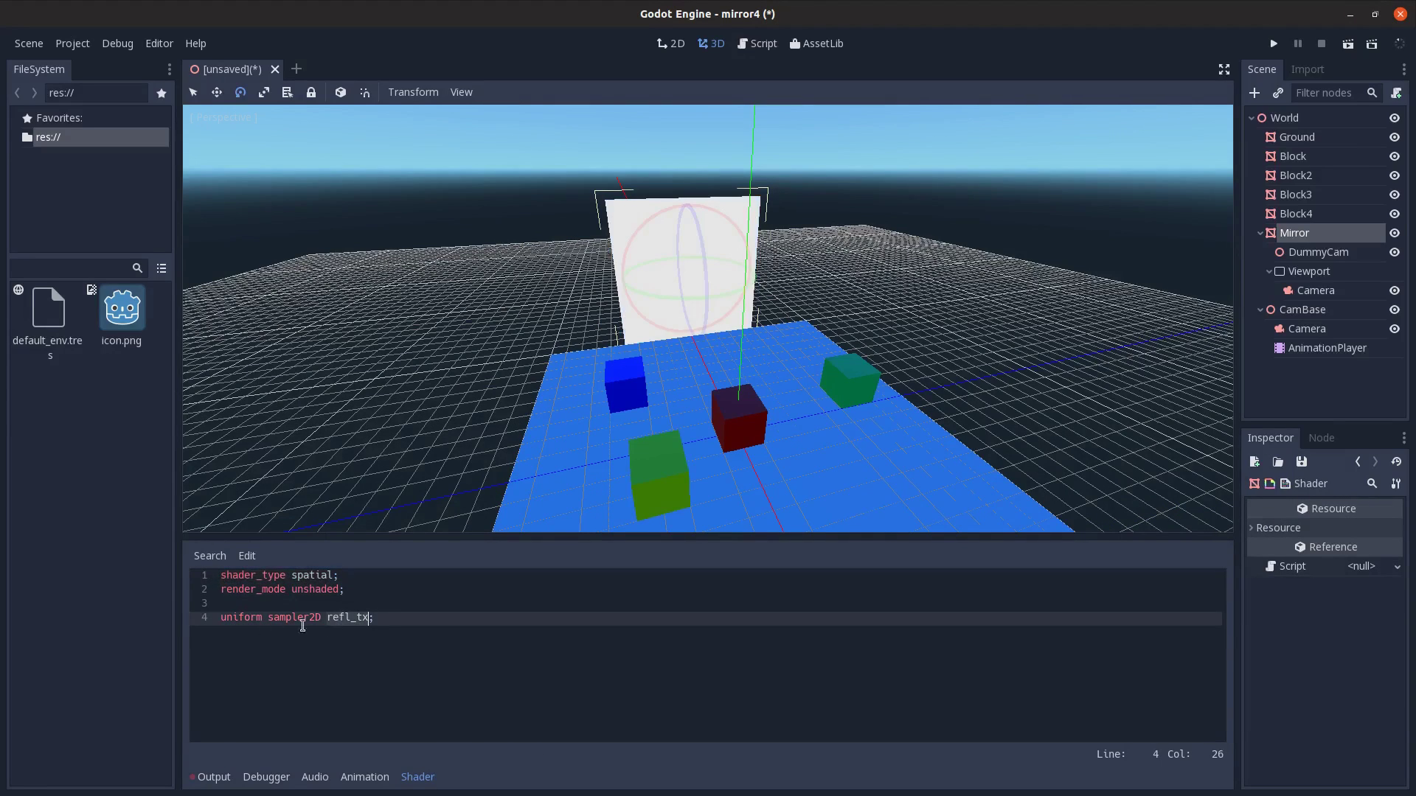
left_click(387, 621)
key("Return")
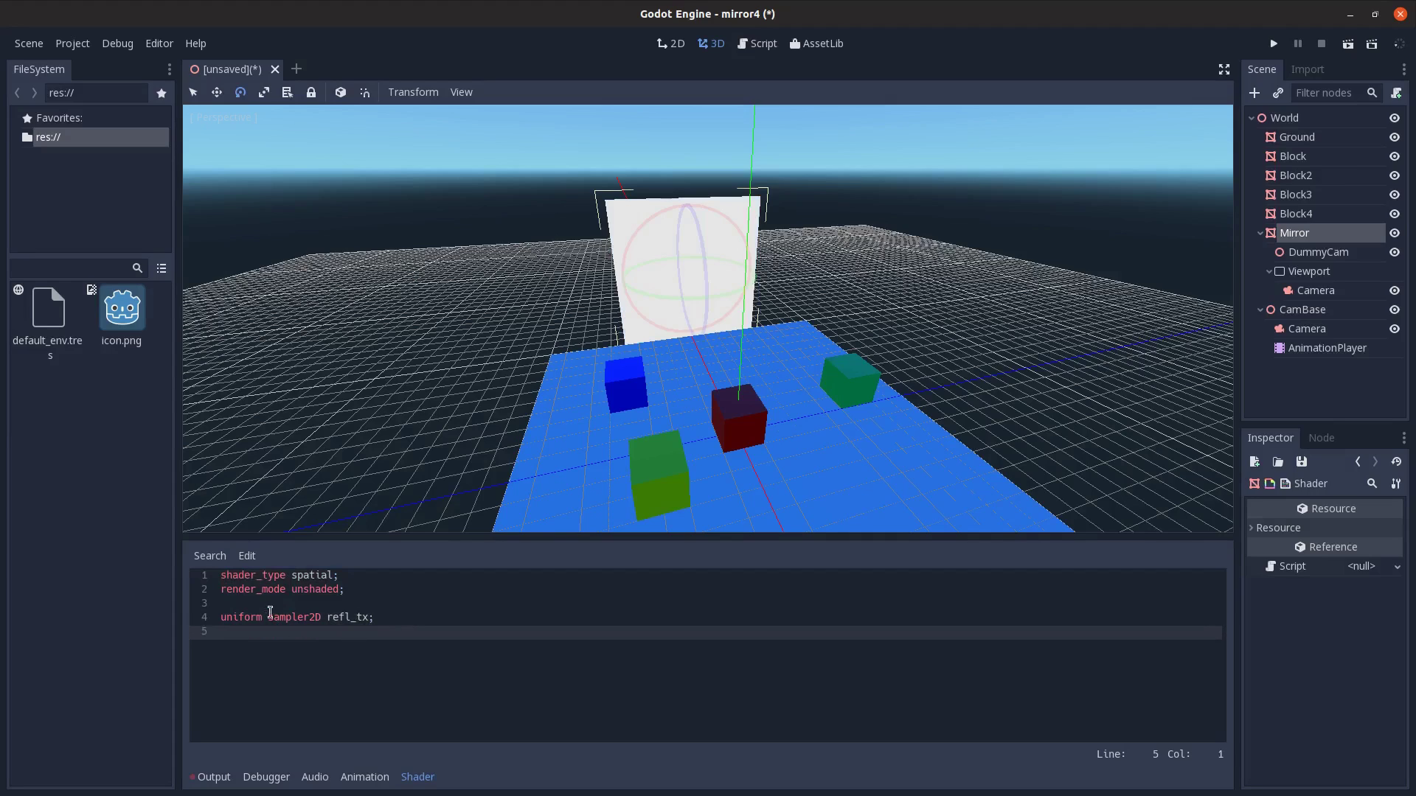
- Add a fragment() function that sets ALBEDO = texture(refl_tx, vec2(1.0 - SCREEN_UV.x, SCREEN_UV.y)).rgb
left_click(345, 618)
double_click(281, 621)
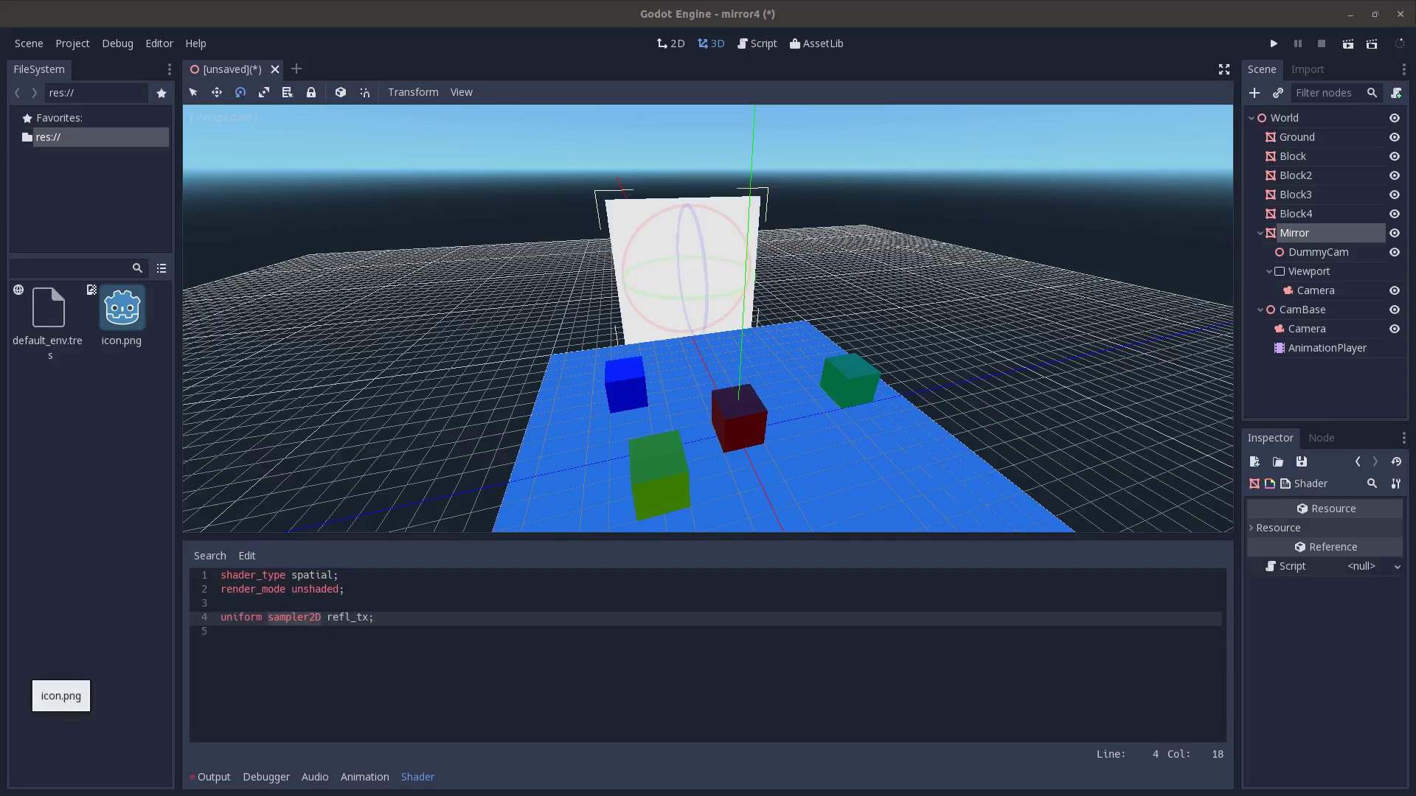
left_click(262, 635)
type("void fragment() { \tALBEDO = texture(refl_tx, vec2(1.0 - SCREEN_UV.x, SCREEN_UV.y)).rgb; }")
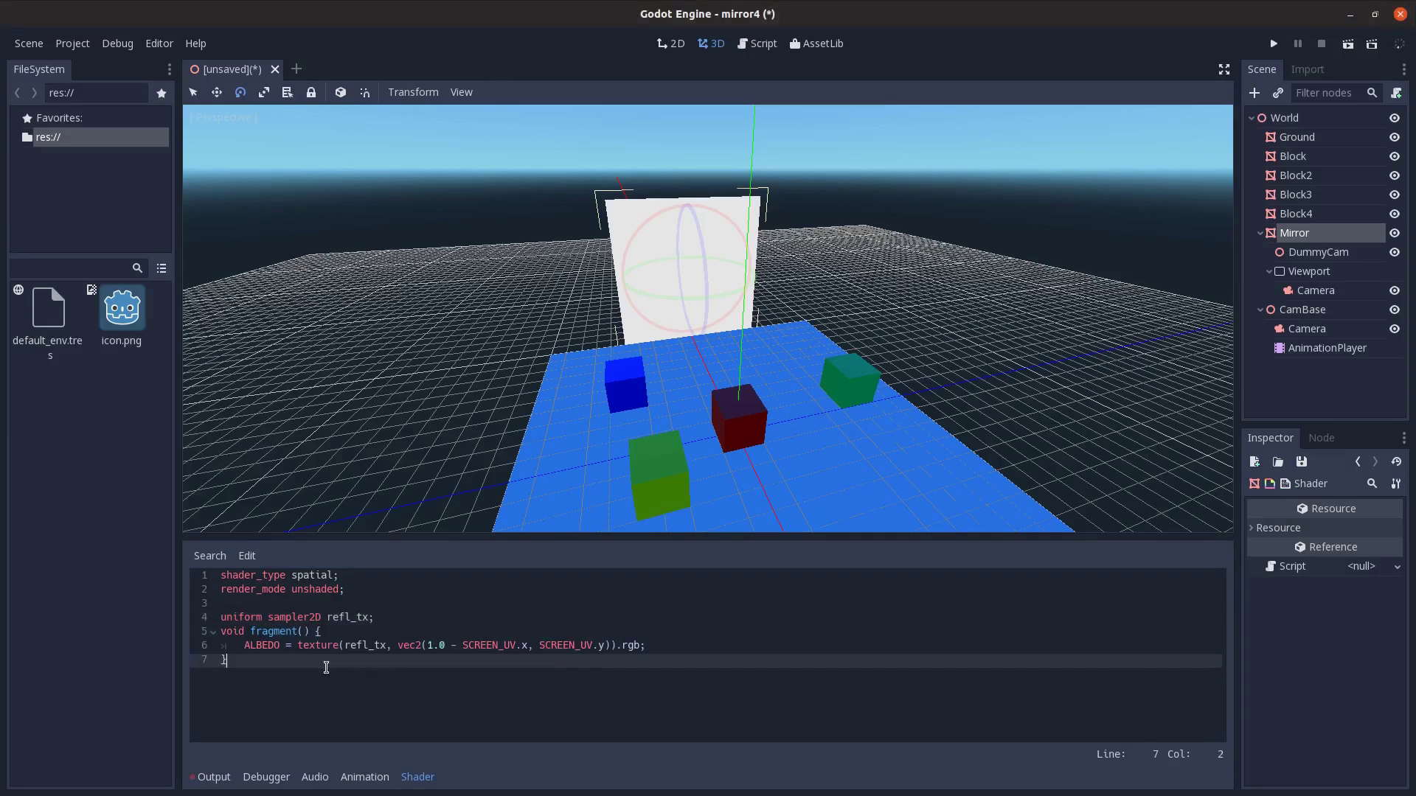
- Review the ALBEDO line's texture call, its refl_tx argument and the horizontally flipped SCREEN_UV coordinates
double_click(267, 647)
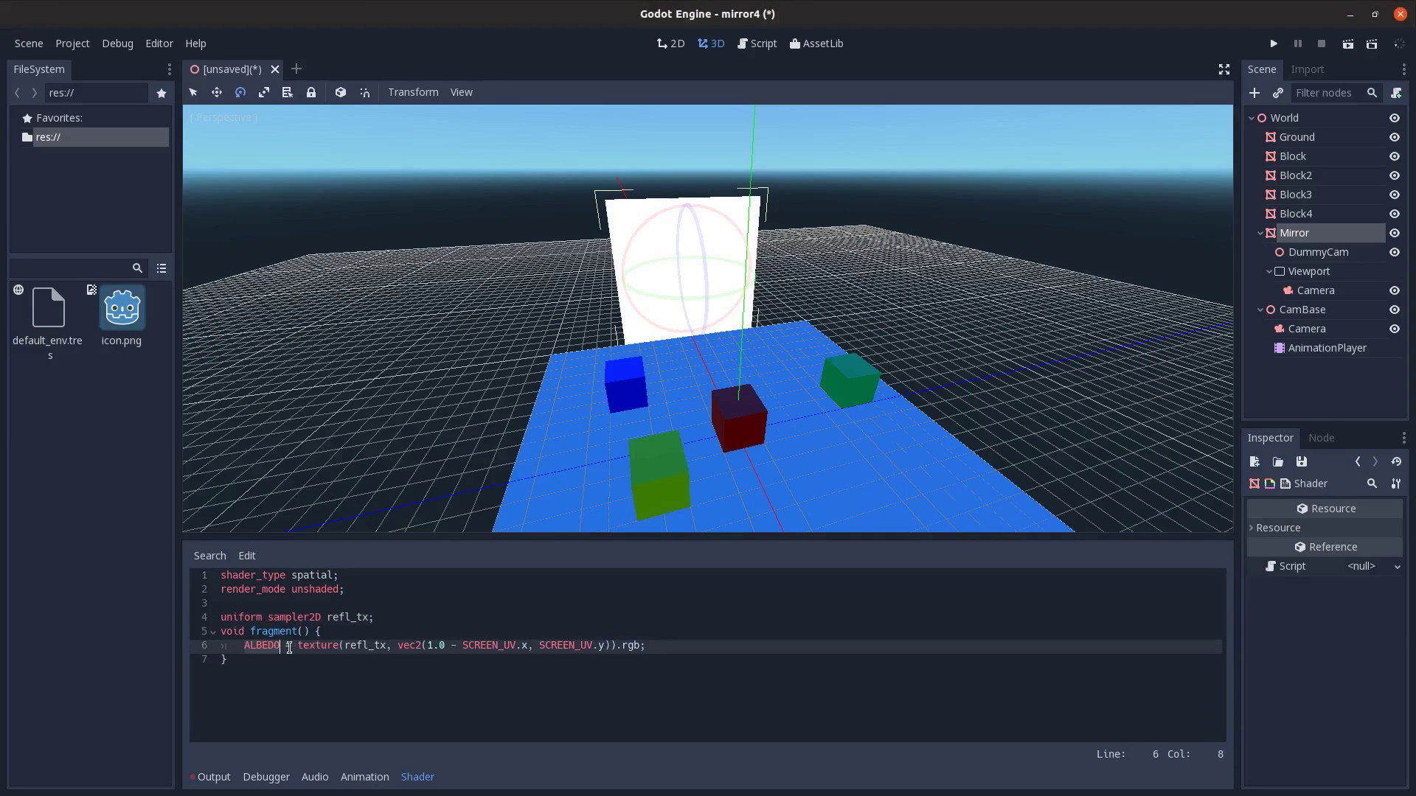
double_click(319, 647)
left_click(367, 640)
double_click(373, 651)
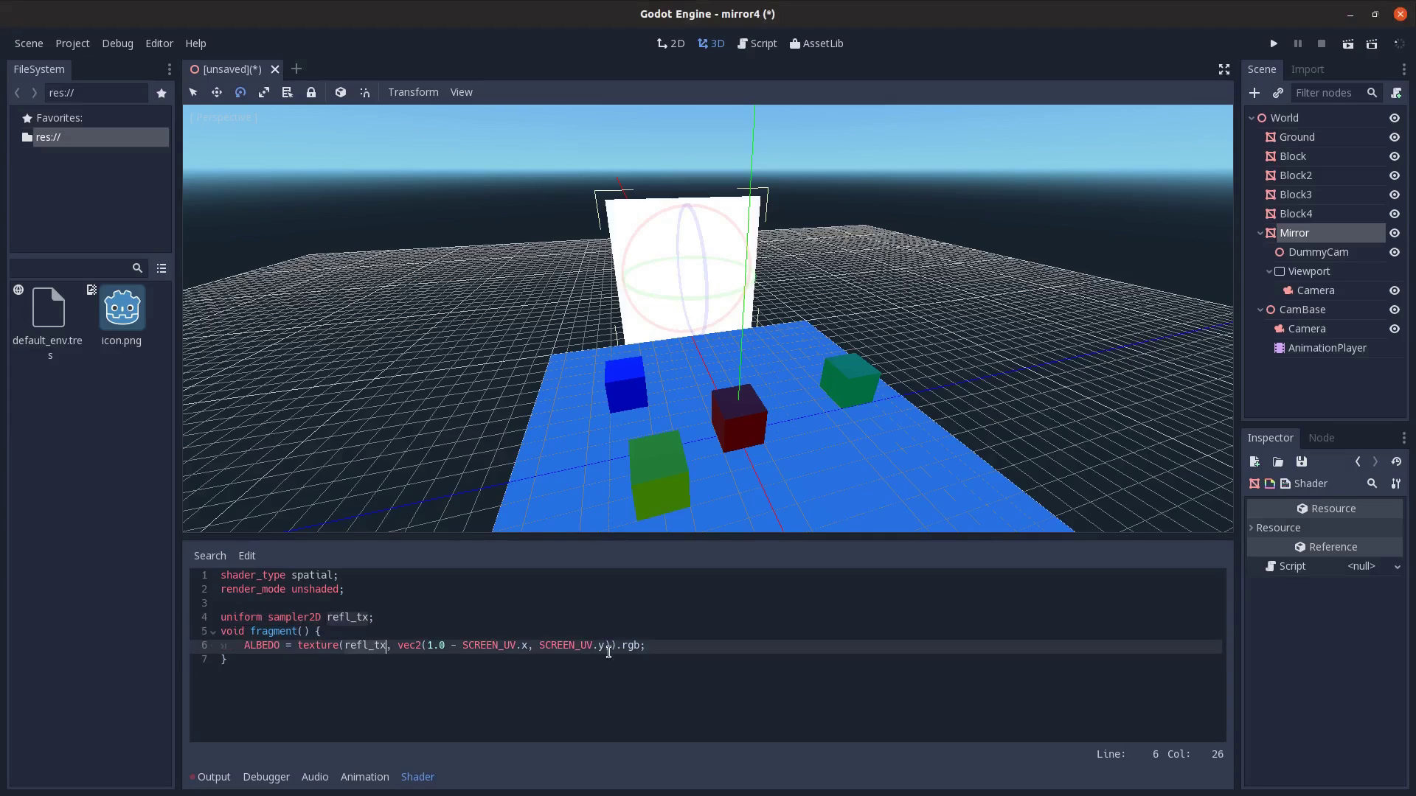
double_click(558, 649)
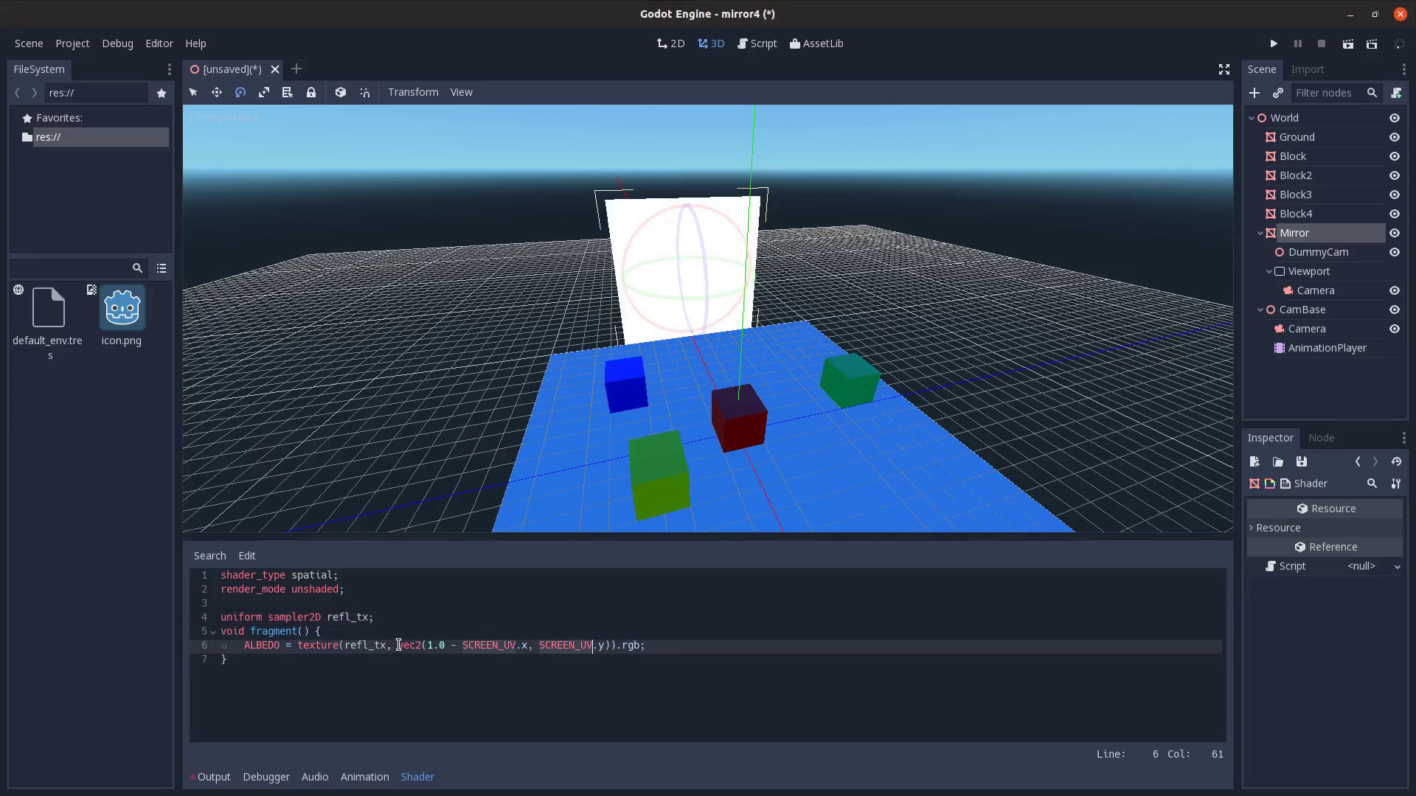
left_click(454, 645)
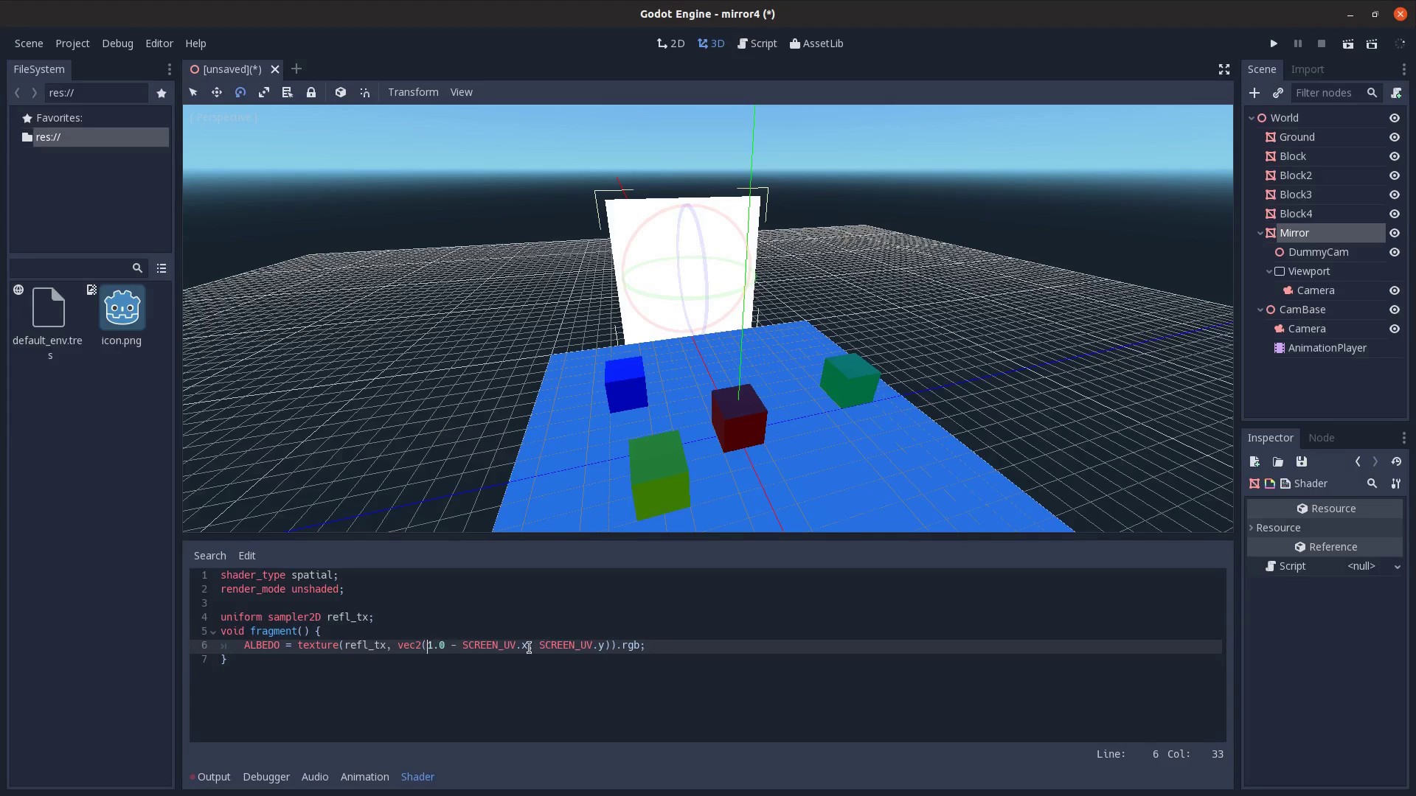
left_click(432, 646)
left_click_drag(396, 648, 608, 647)
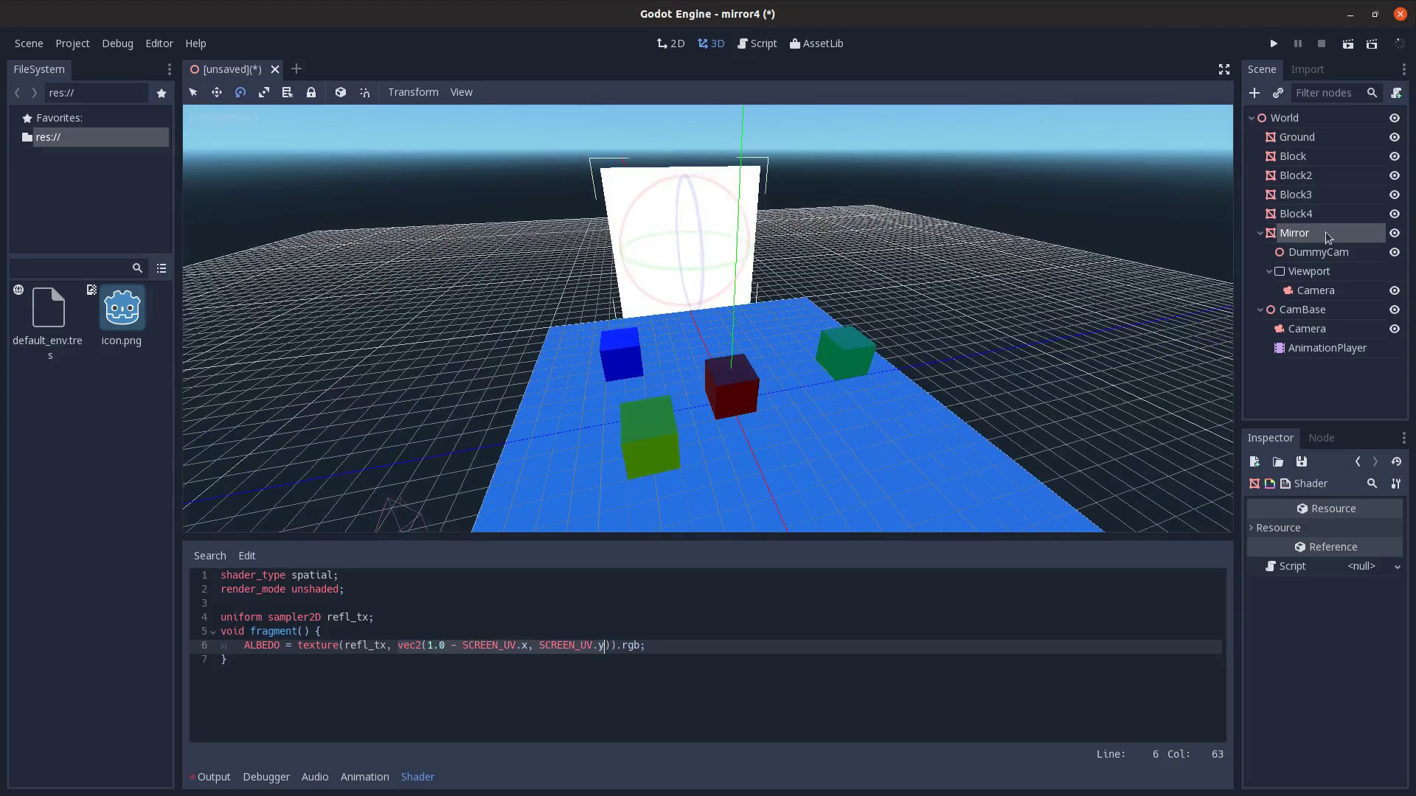
- Set the Refl Tx parameter of Mirror's ShaderMaterial to a new ViewportTexture taken from the Viewport under Mirror
left_click(1324, 232)
left_click(1353, 621)
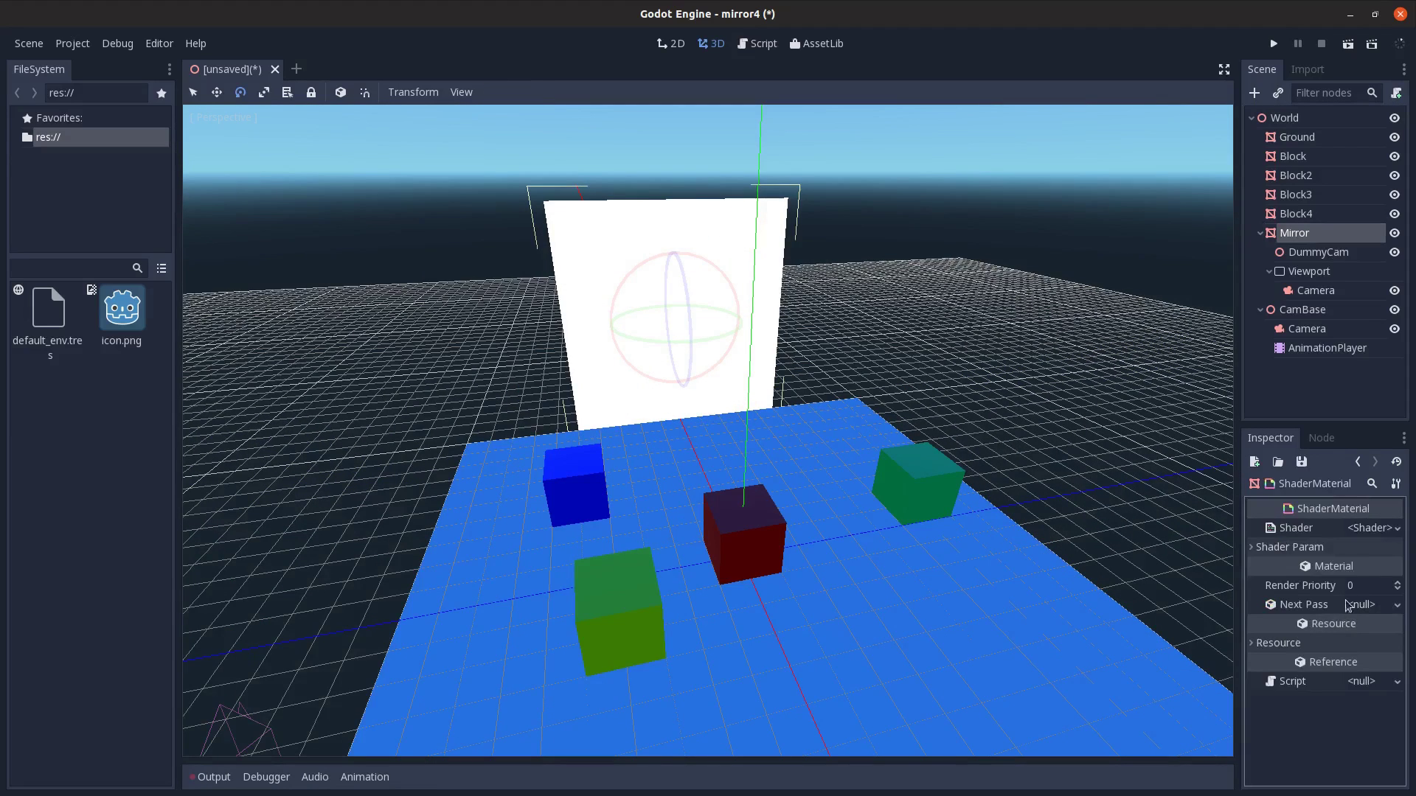
left_click(1363, 566)
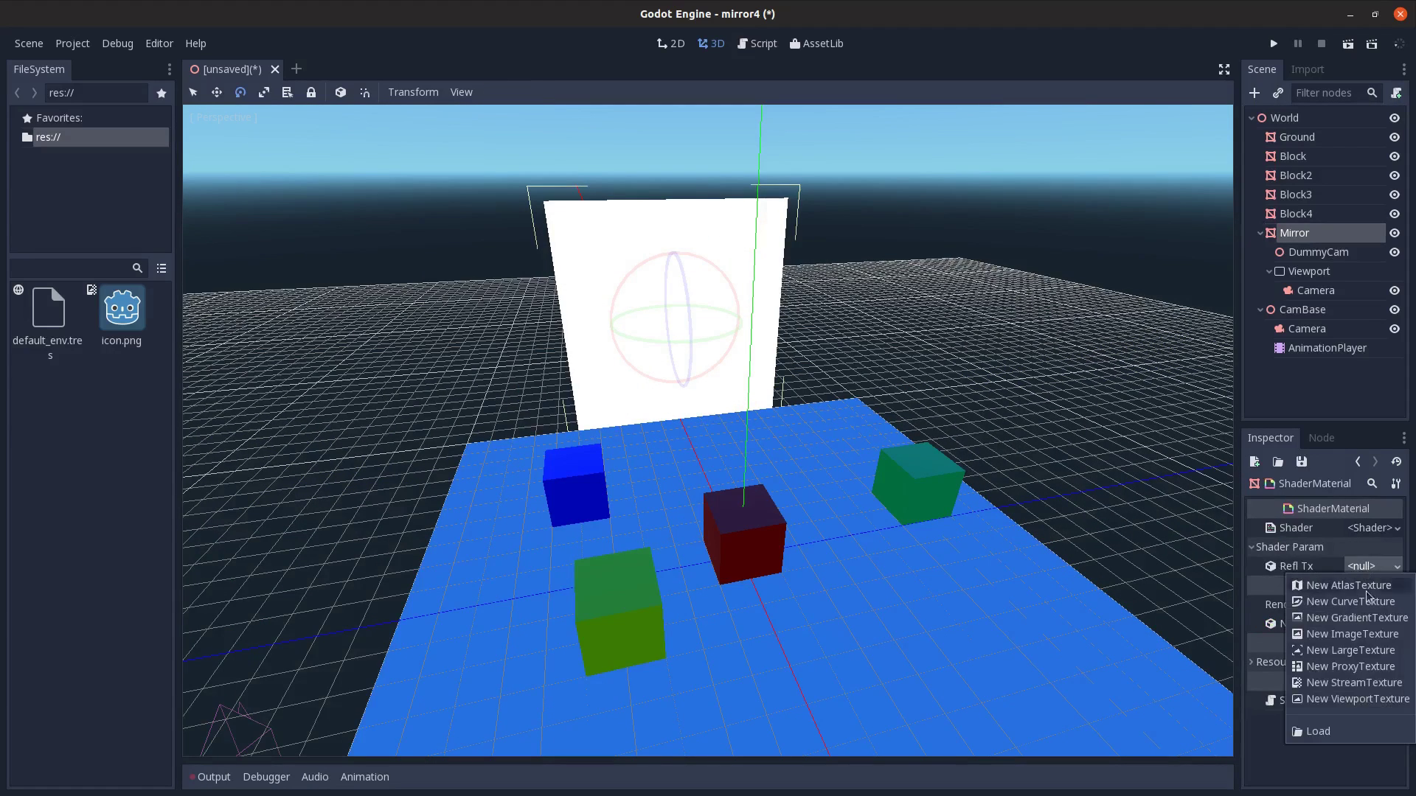
left_click(1363, 700)
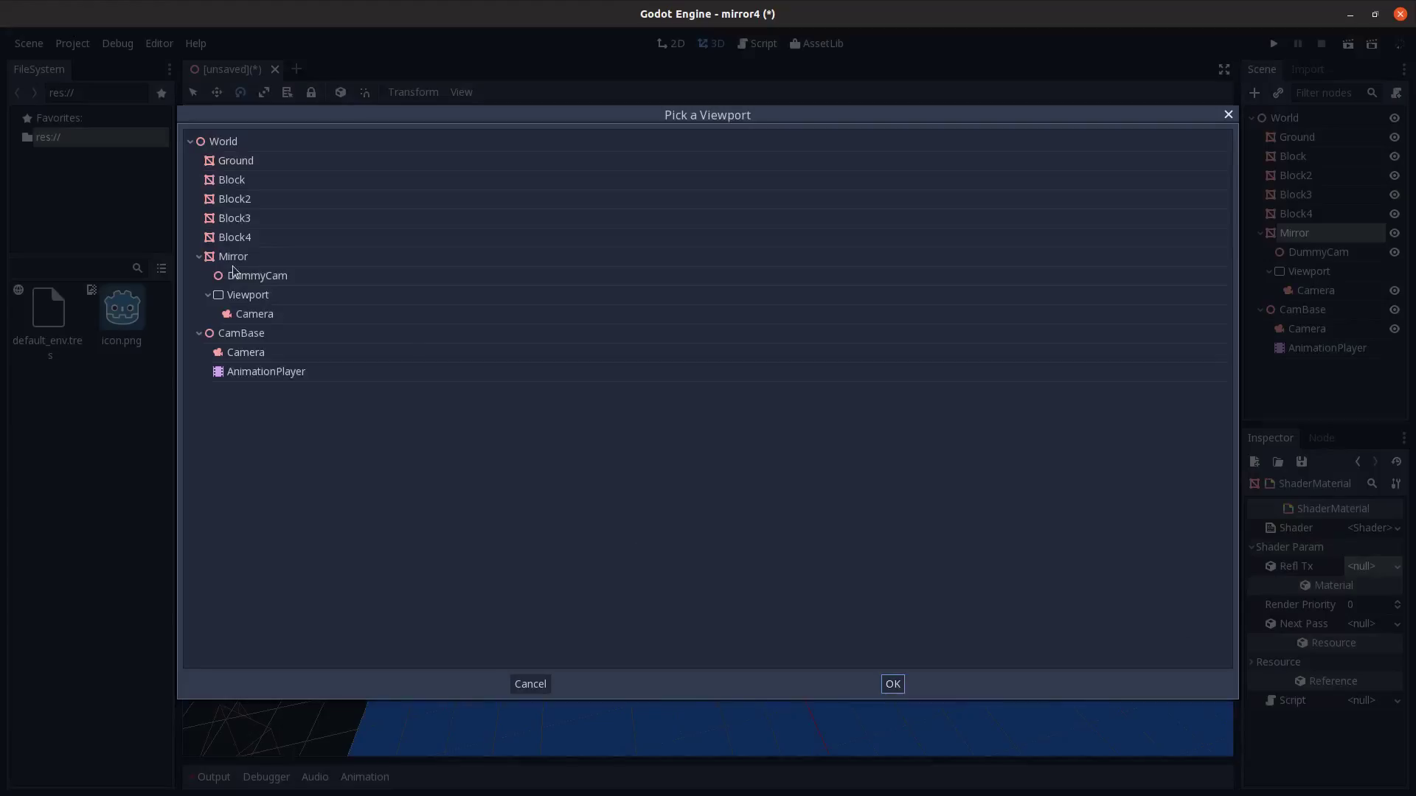
double_click(256, 300)
- Move the Camera under Viewport off the ground's edge near the CamBase camera and inspect the image on the mirror
scroll(841, 590, "up", 2)
middle_click_drag(841, 590, 846, 554)
scroll(845, 555, "down", 11)
middle_click_drag(800, 632, 825, 583, "shift")
left_click(1325, 287)
middle_click_drag(956, 607, 849, 568)
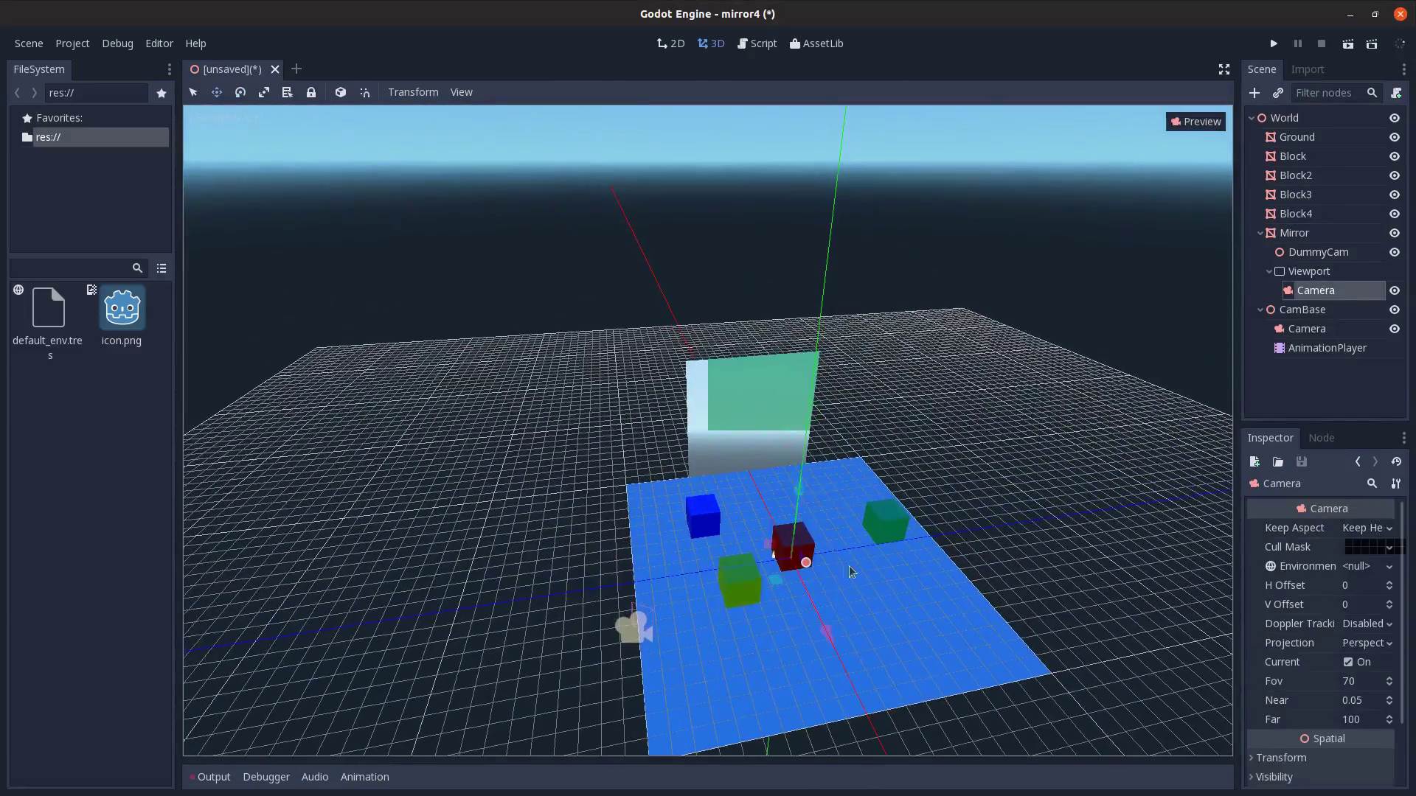
key("w")
left_click_drag(807, 513, 455, 564)
middle_click_drag(455, 564, 696, 549)
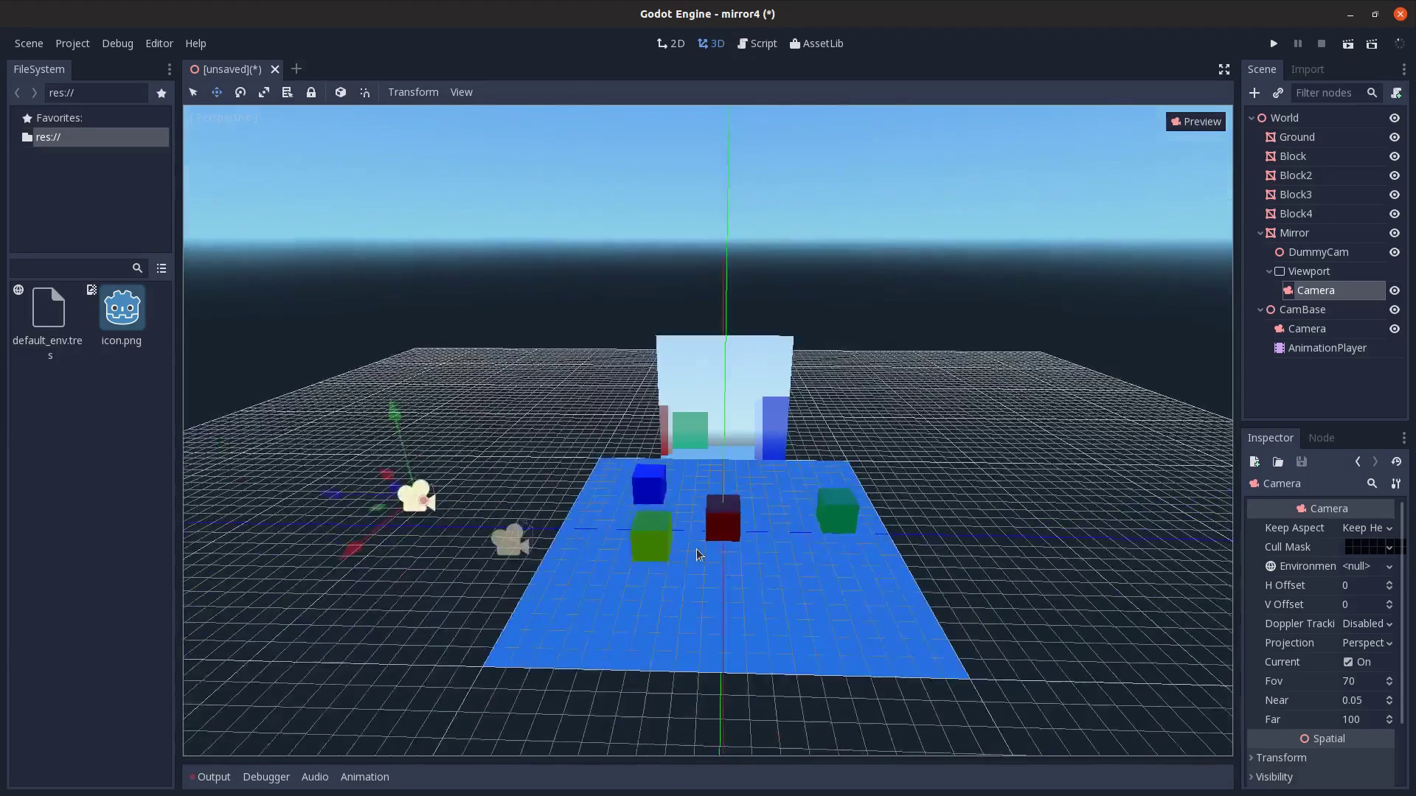
scroll(705, 546, "up", 5)
scroll(781, 500, "down", 5)
middle_click_drag(784, 496, 913, 306, "shift")
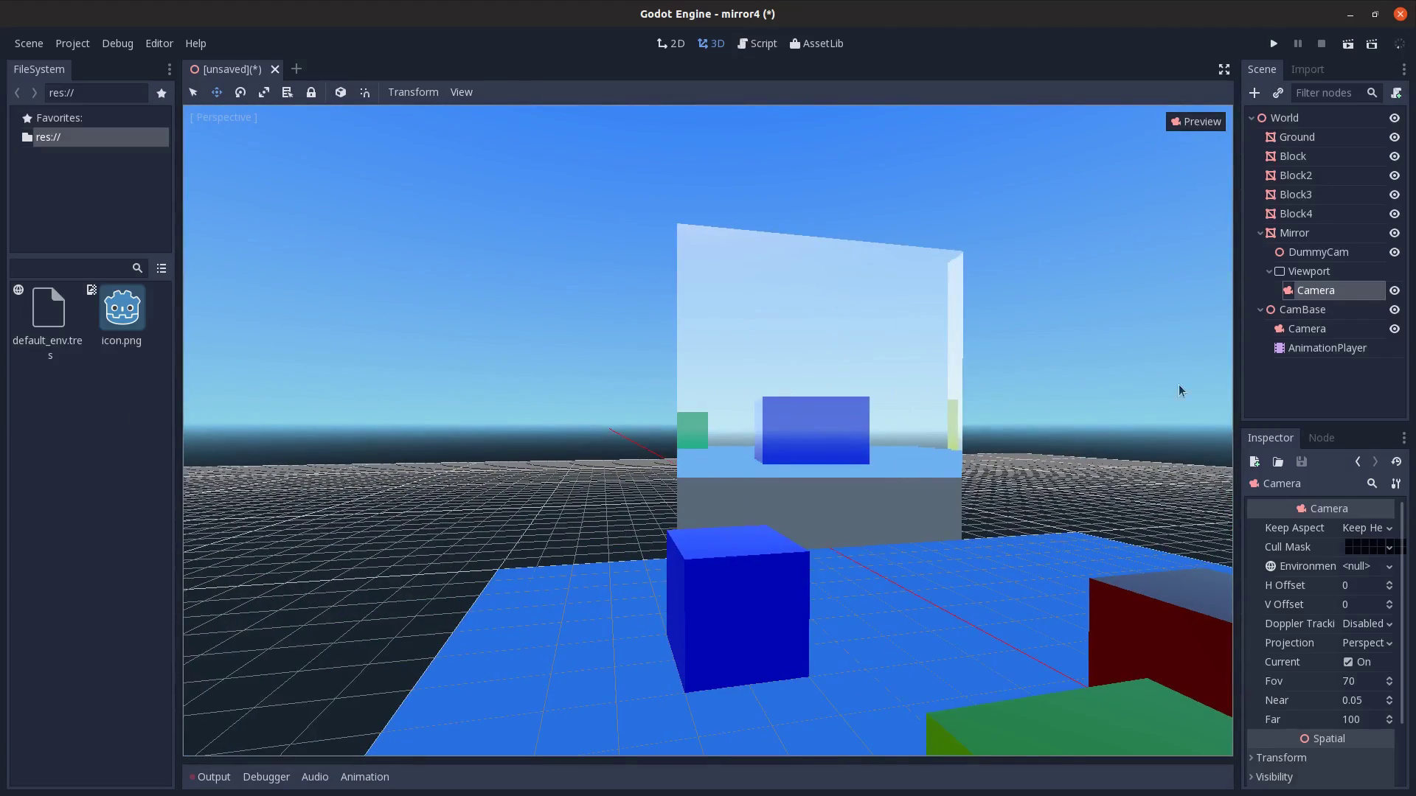
- Examine the Viewport node and the image shown on the mirror plane from several angles and distances
left_click(1320, 272)
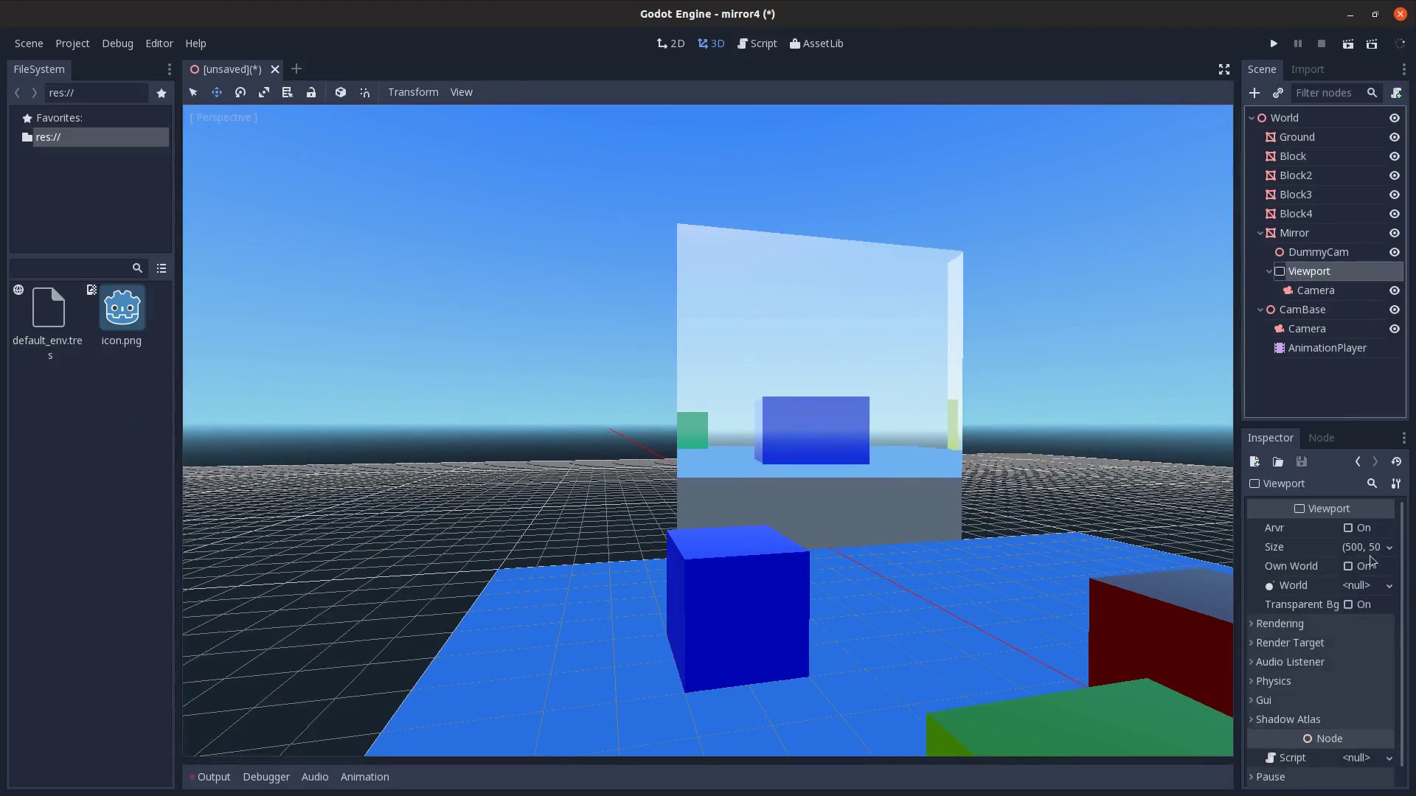
middle_click_drag(922, 560, 922, 276)
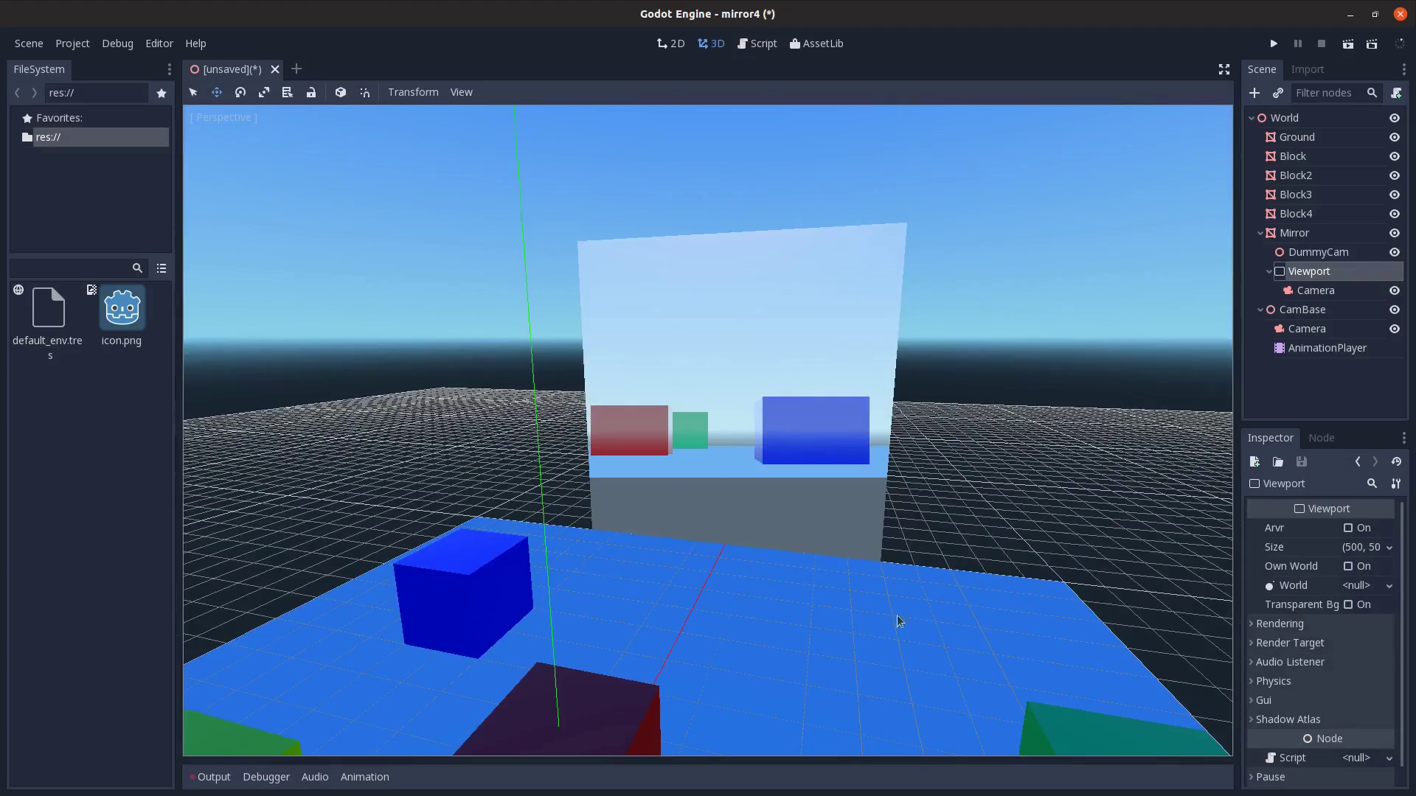
middle_click_drag(897, 620, 833, 358)
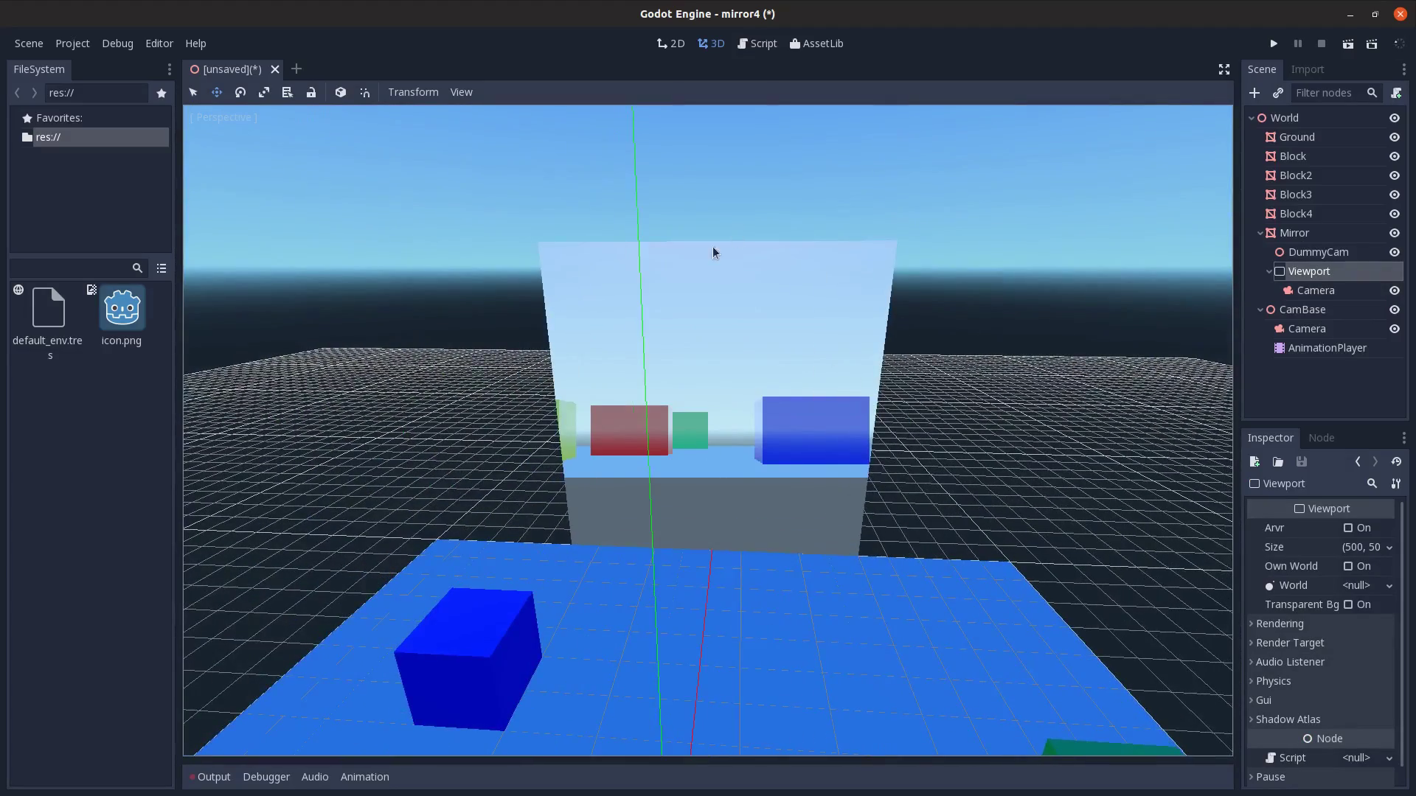
scroll(745, 515, "up", 8)
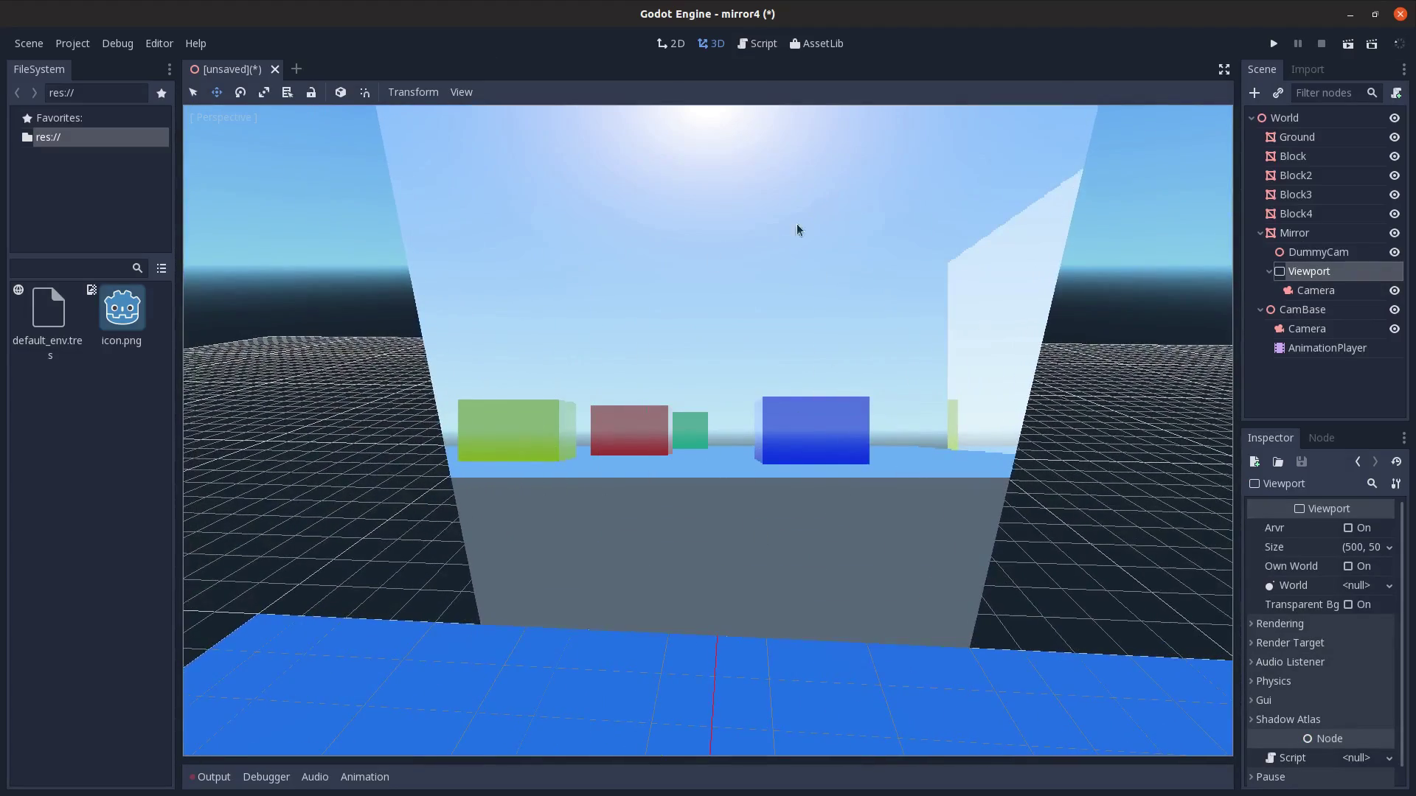
mouse_move(944, 591)
middle_mouse_down()
mouse_move(882, 594)
mouse_move(1028, 579)
mouse_move(926, 576)
middle_mouse_up()
scroll(805, 580, "down", 15)
middle_click_drag(806, 582, 626, 546, "shift")
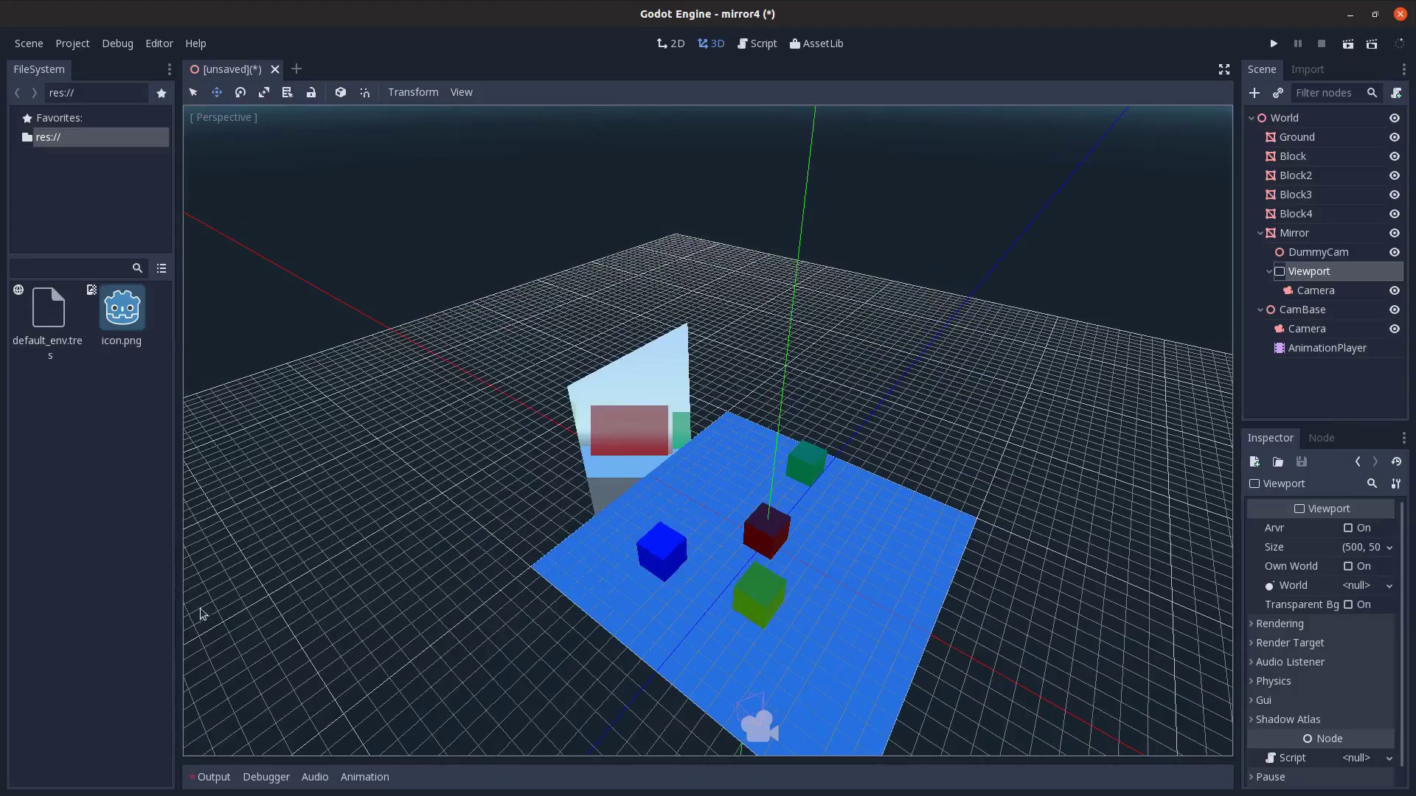
middle_click_drag(672, 569, 830, 583)
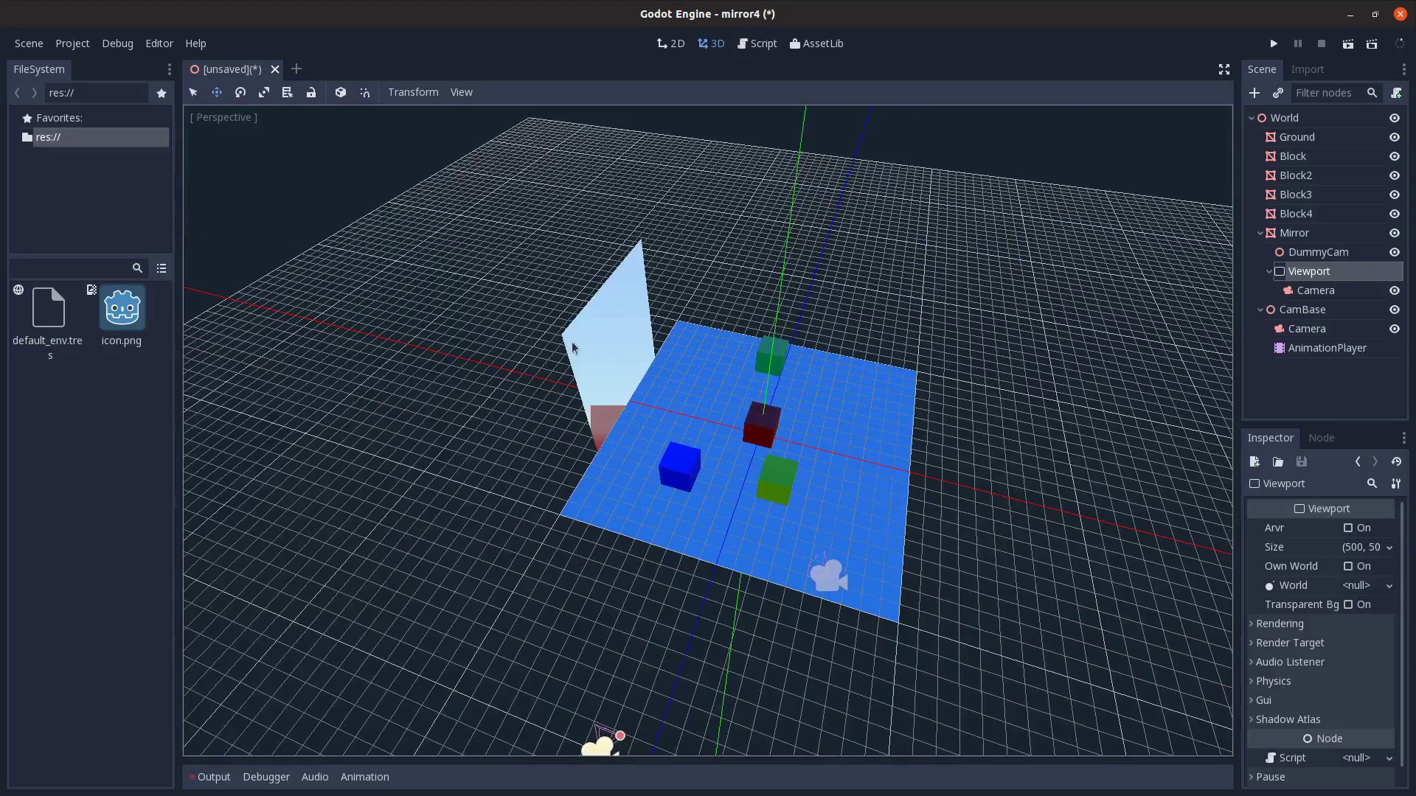
middle_click_drag(610, 377, 822, 555)
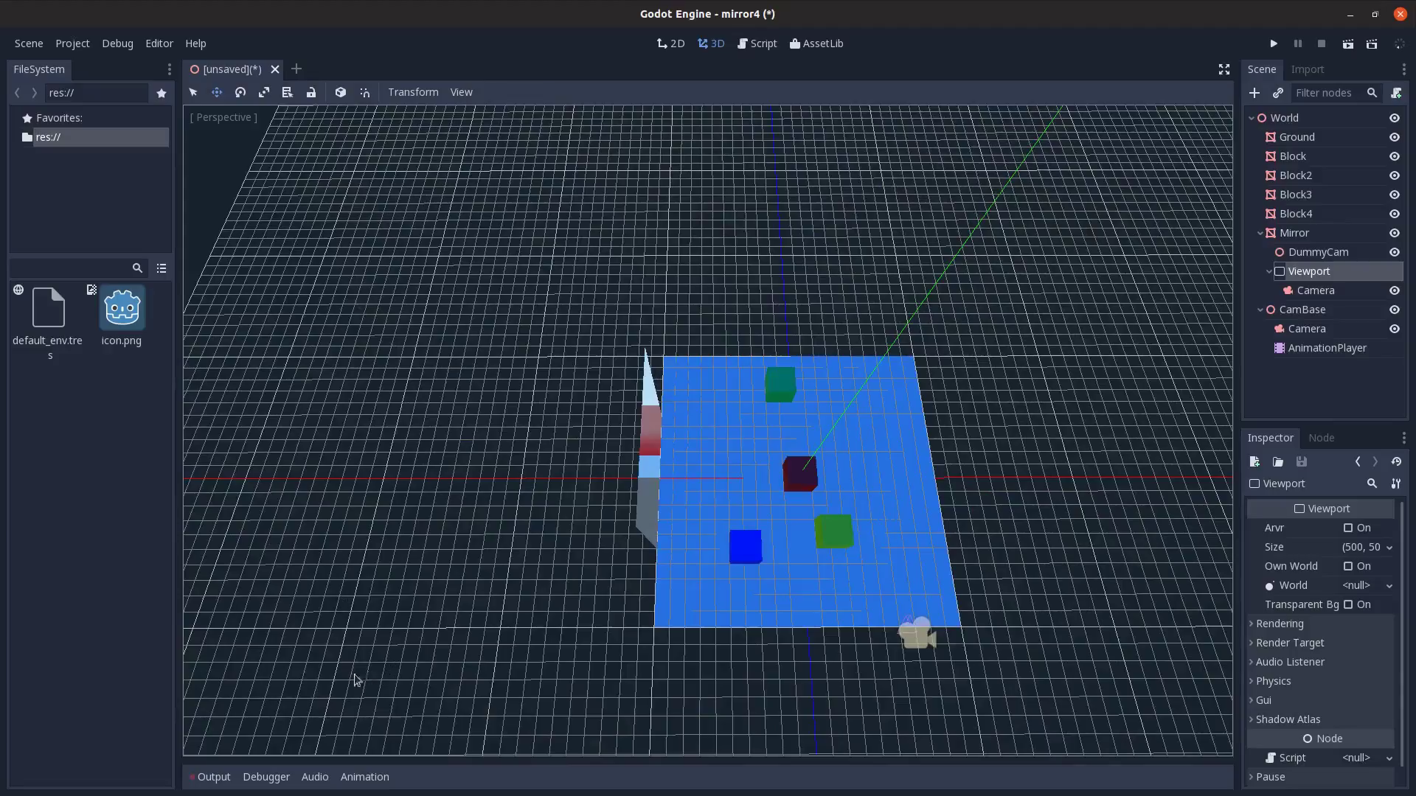
middle_click_drag(892, 641, 1006, 508)
- Move DummyCam along the X axis from the mirror plane out over the ground, past the red block
left_click(1302, 252)
middle_click_drag(971, 614, 682, 438)
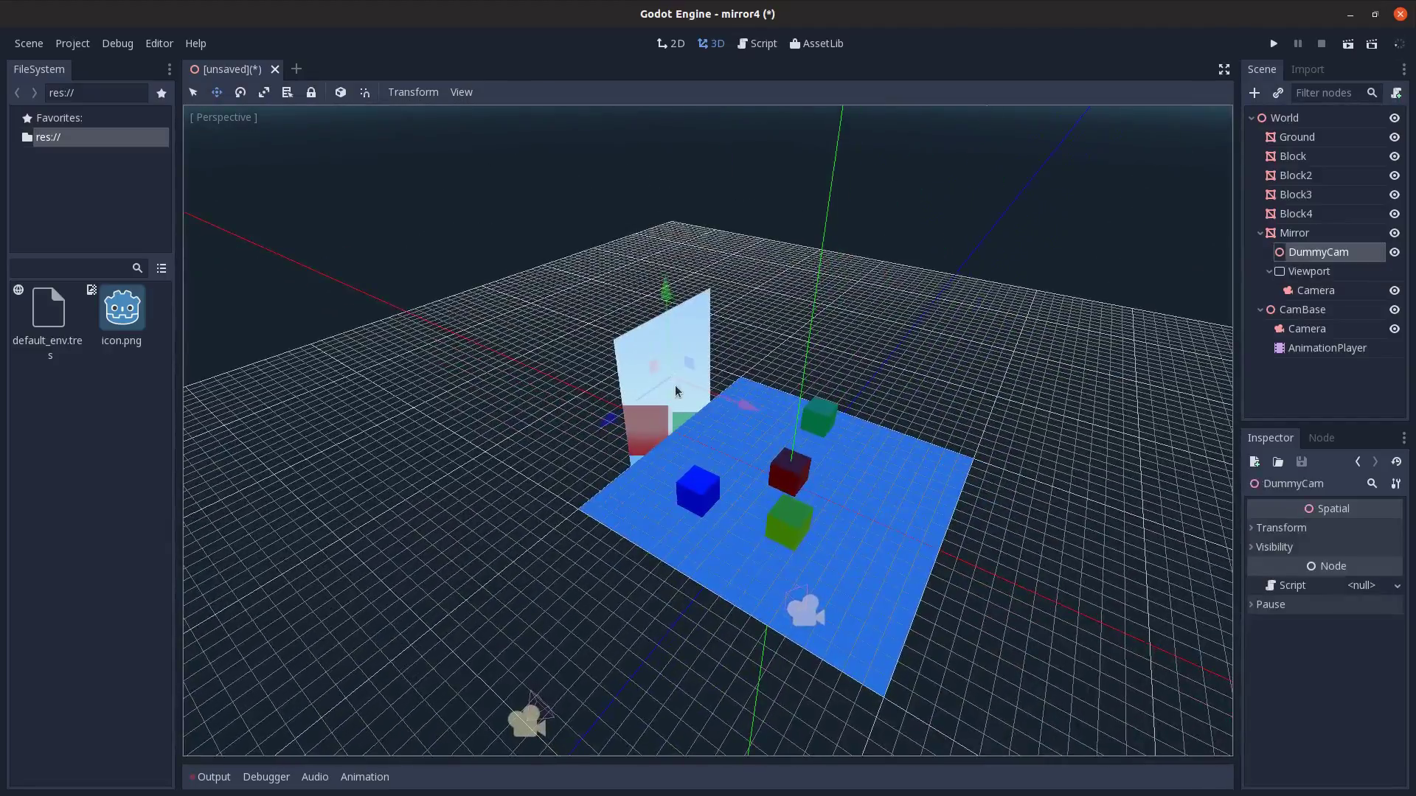
left_click_drag(675, 397, 860, 460)
middle_click_drag(860, 460, 943, 493)
left_click(1294, 233)
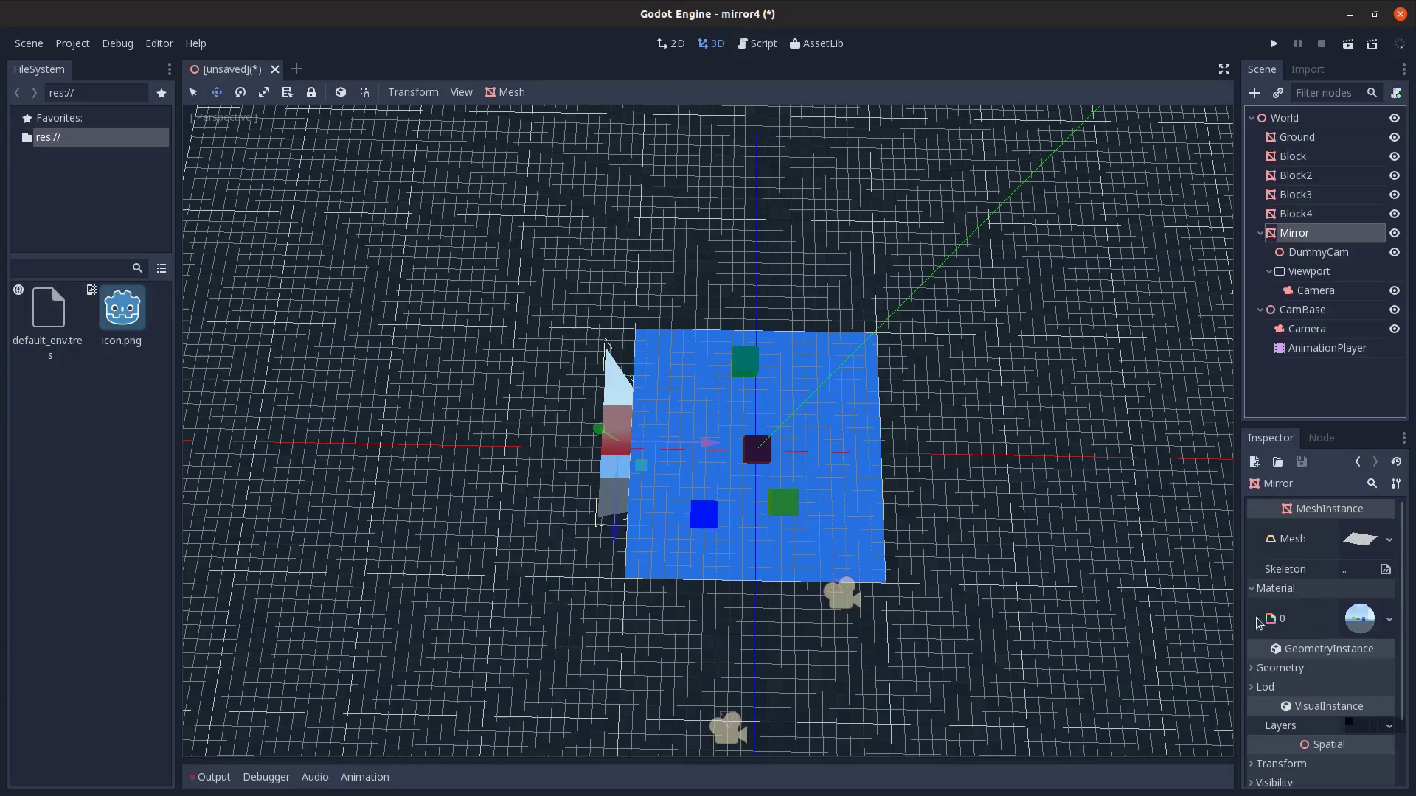
- Move DummyCam back along the X axis to a spot behind the mirror, outside the ground
left_click(1316, 252)
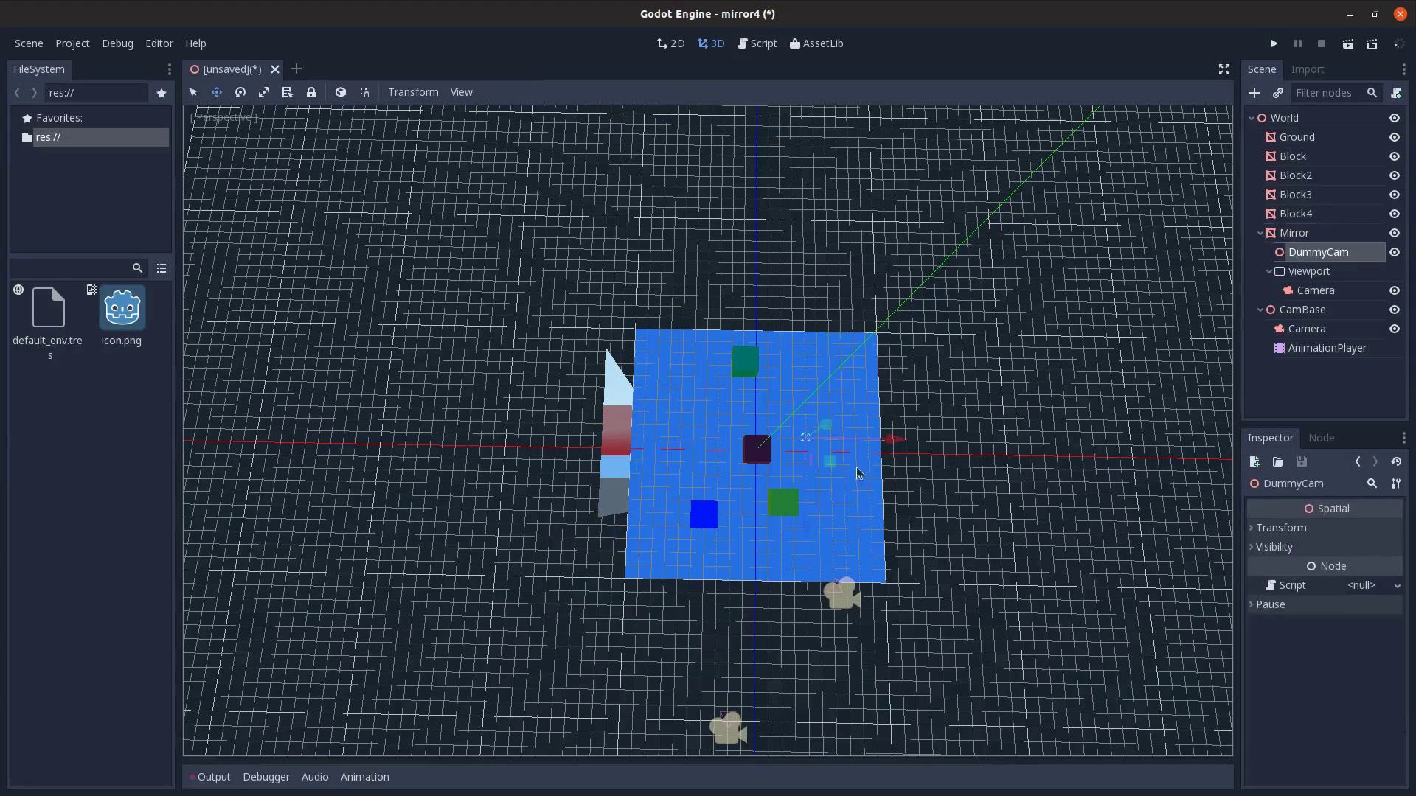
left_click_drag(901, 441, 549, 433)
middle_click_drag(618, 564, 556, 357)
- Set the Y scale of the Mirror node to -1
left_click(1295, 237)
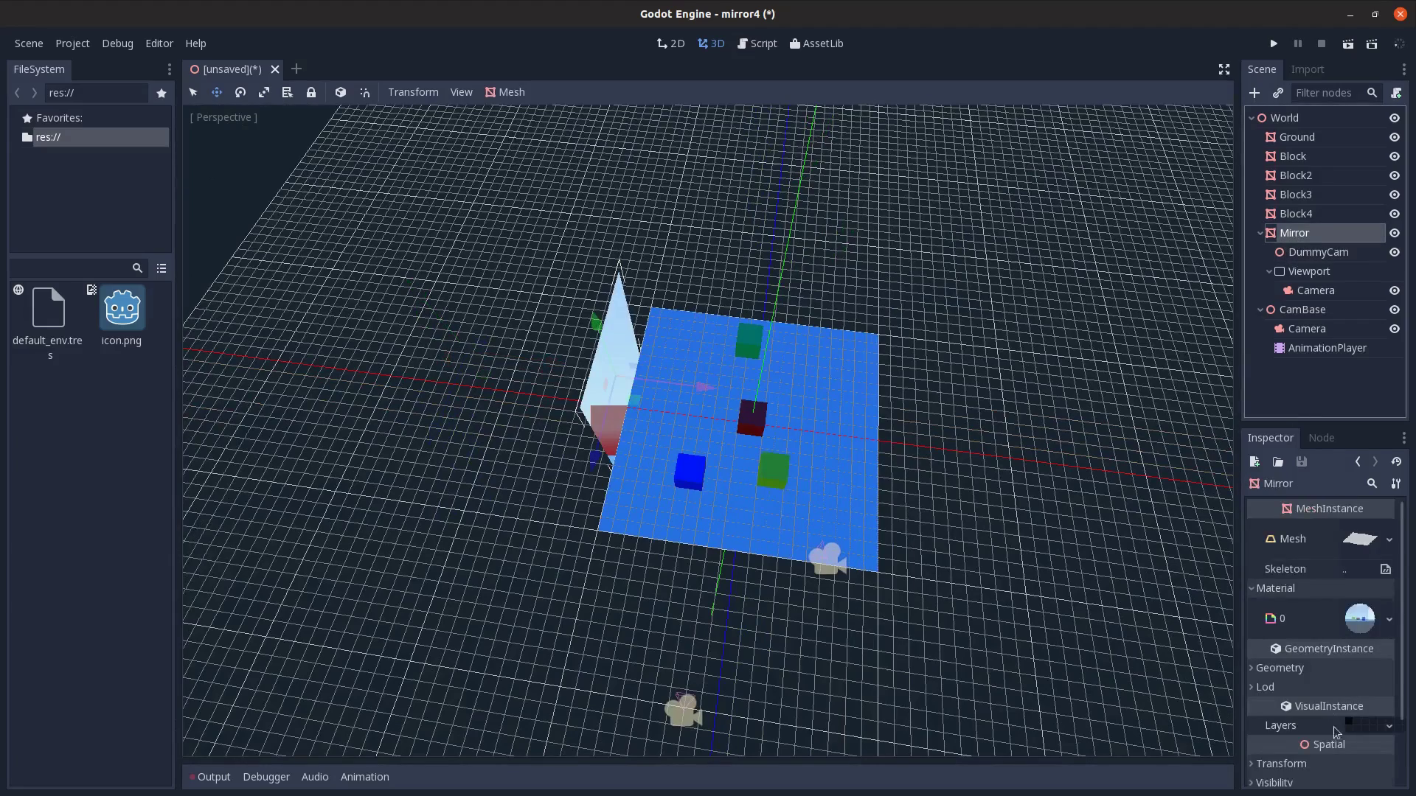
scroll(1333, 727, "down", 2)
left_click(1311, 696)
left_click(1359, 770)
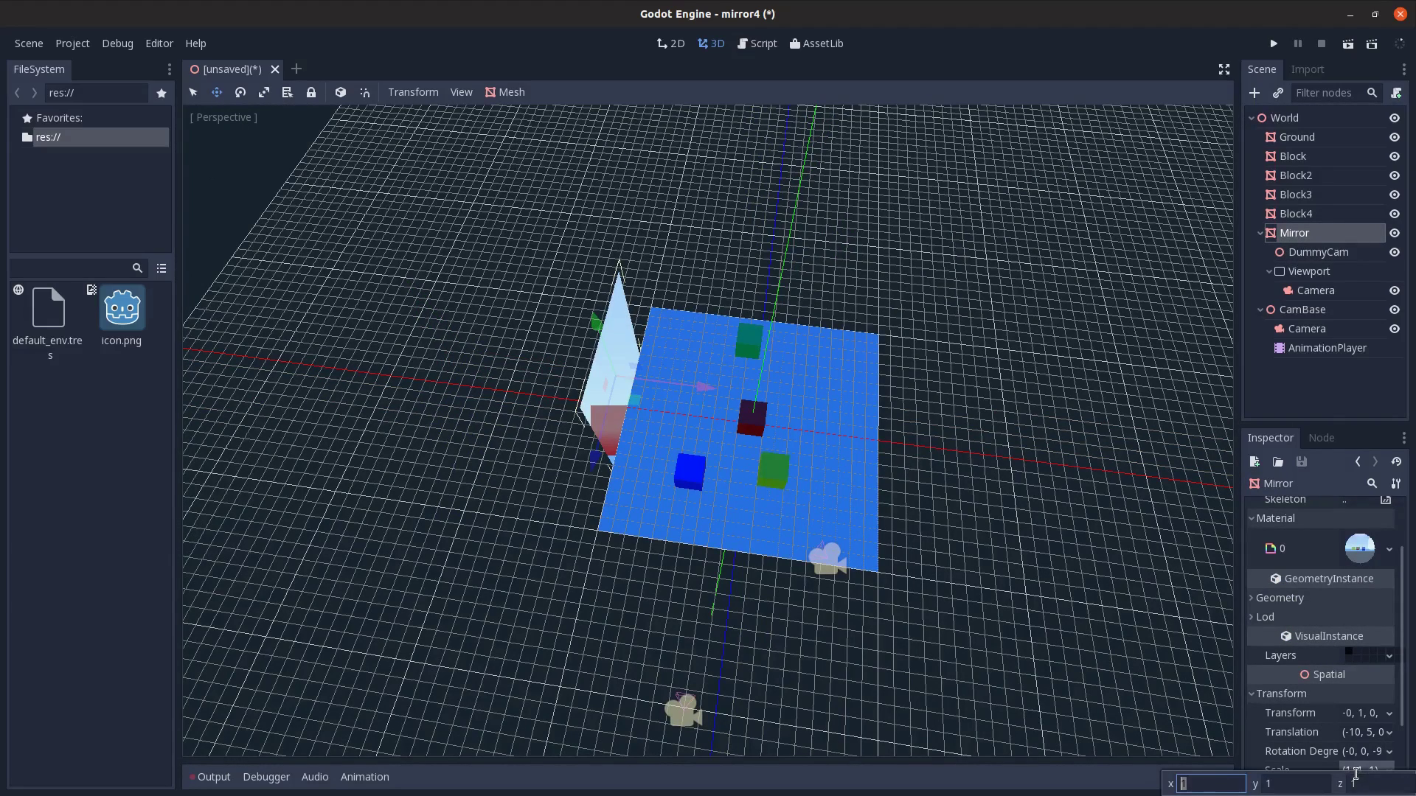
type("-1")
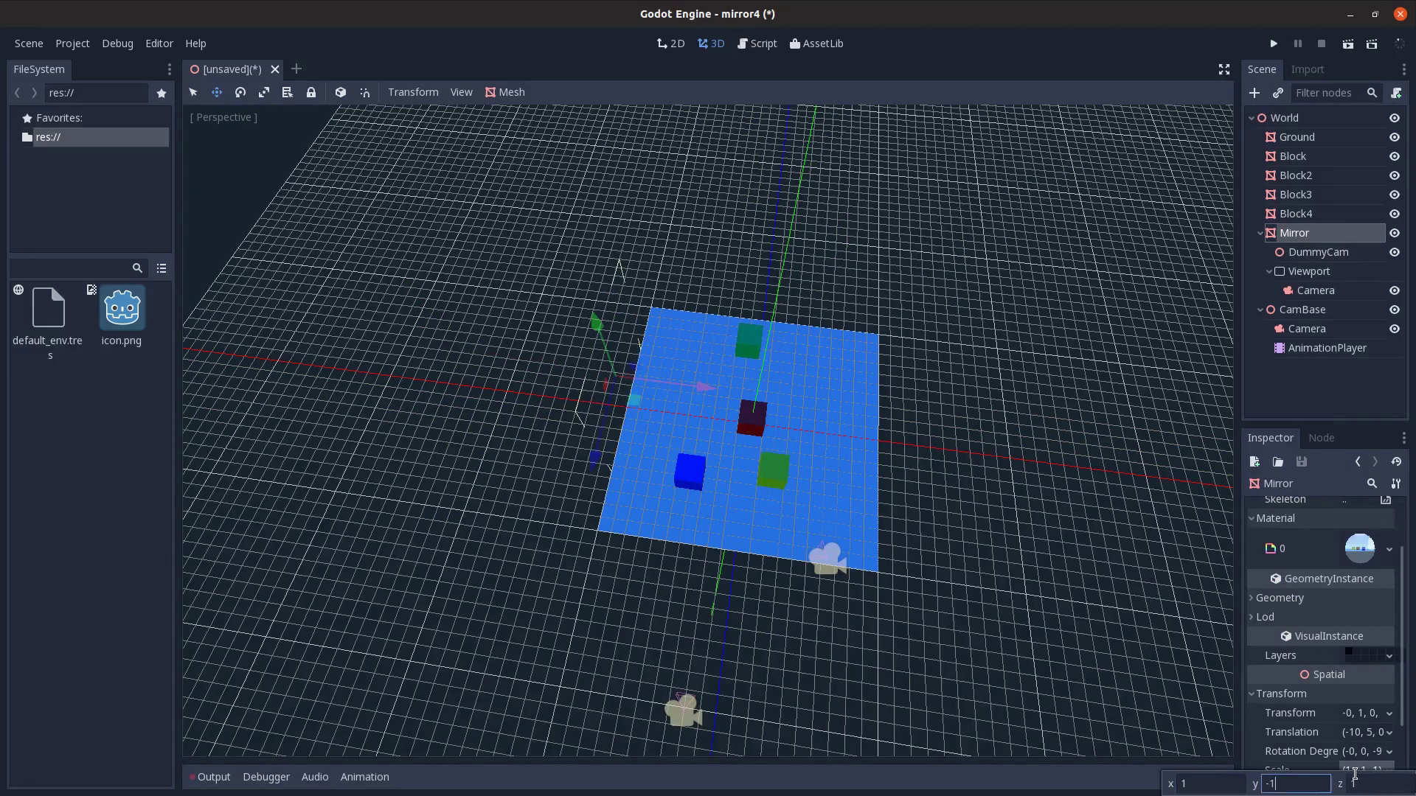
key("Return")
- Reparent DummyCam from Mirror to the Camera under CamBase
middle_click_drag(745, 737, 771, 464)
left_click(1327, 253)
left_click_drag(1332, 260, 1333, 330)
- Set DummyCam's Translation to 0, 0, 0 so that it sits at its parent camera
left_click(1302, 530)
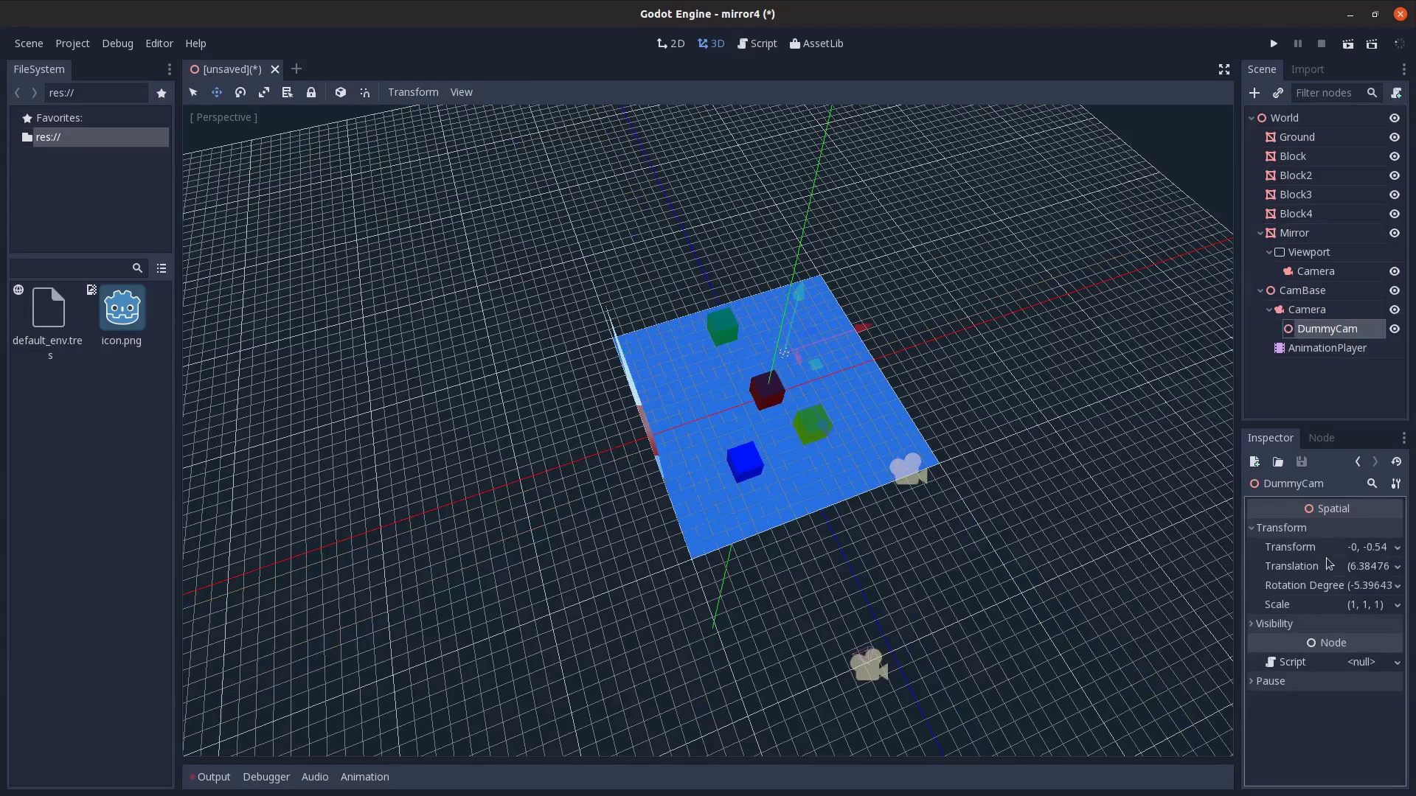
left_click(1373, 567)
type("00")
key("Tab")
type("0")
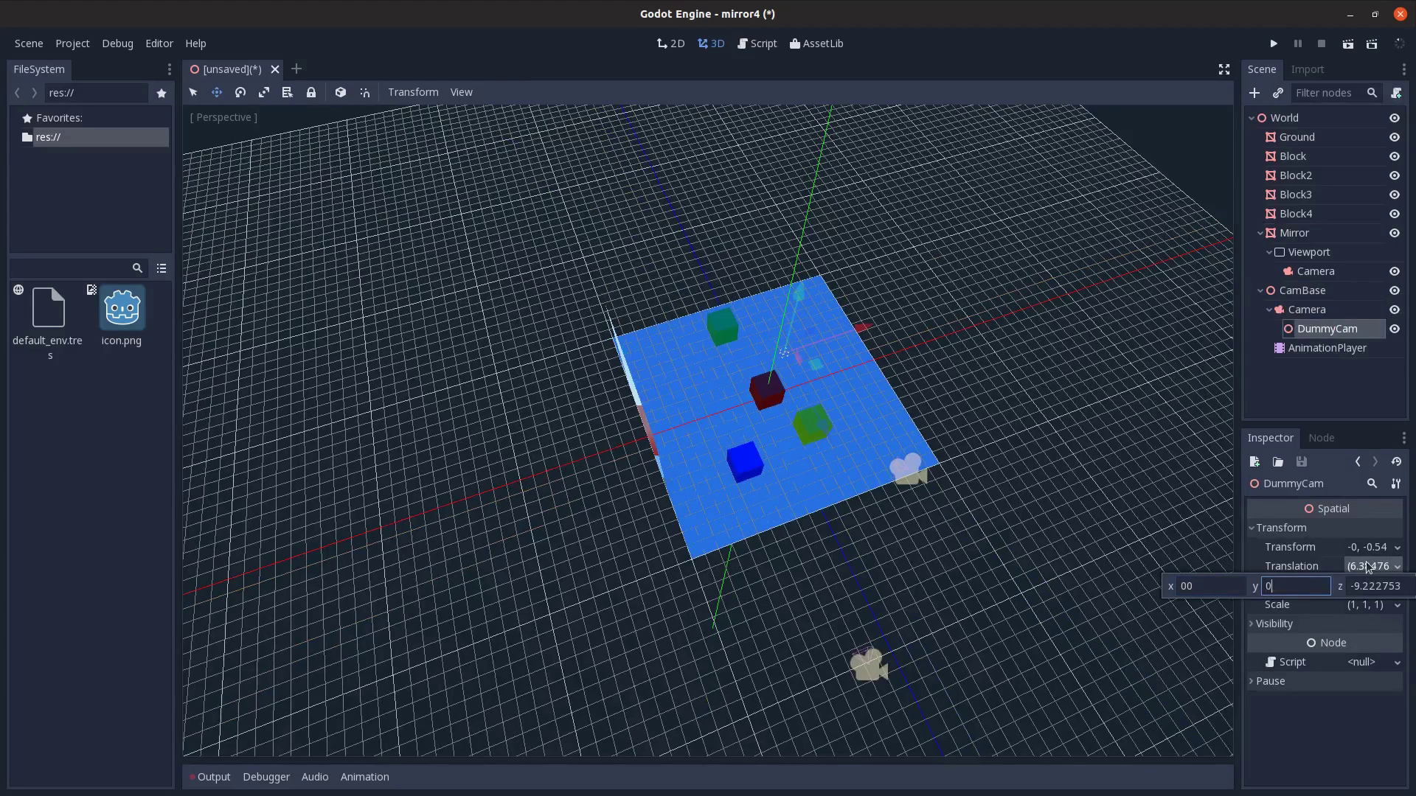
key("Tab")
type("0")
left_click(1368, 629)
- Set DummyCam's Rotation Degrees to 0, 0, 0 to align it with its parent camera
left_click(1363, 589)
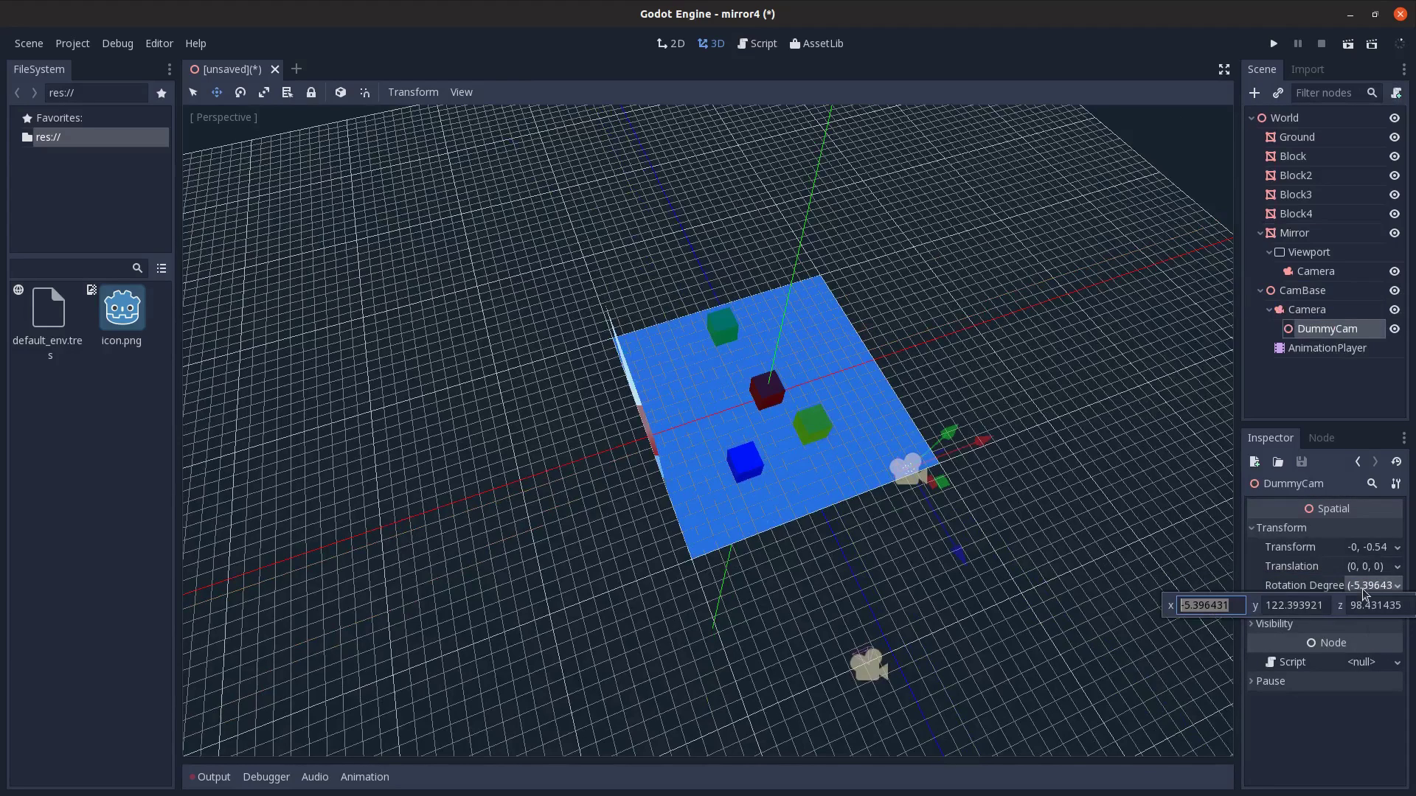
type("0")
key("Tab")
type("0")
key("Tab")
type("0")
- Reparent DummyCam back under Mirror and set Mirror's Y scale to 1
middle_click_drag(1010, 423, 971, 391)
left_click_drag(1331, 329, 1322, 237)
left_click(1322, 237)
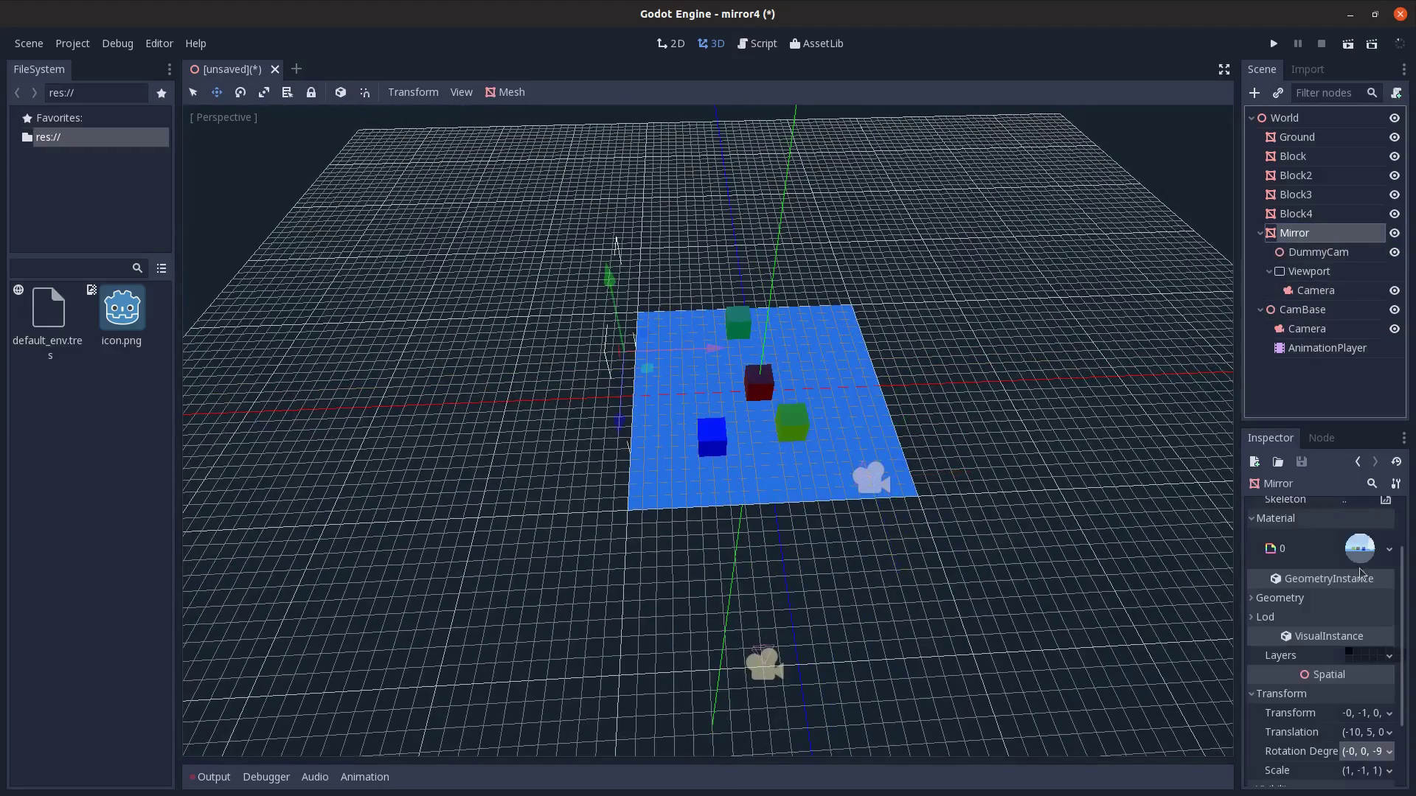
left_click(1365, 752)
left_click(1350, 699)
left_click(1375, 770)
left_click(1293, 784)
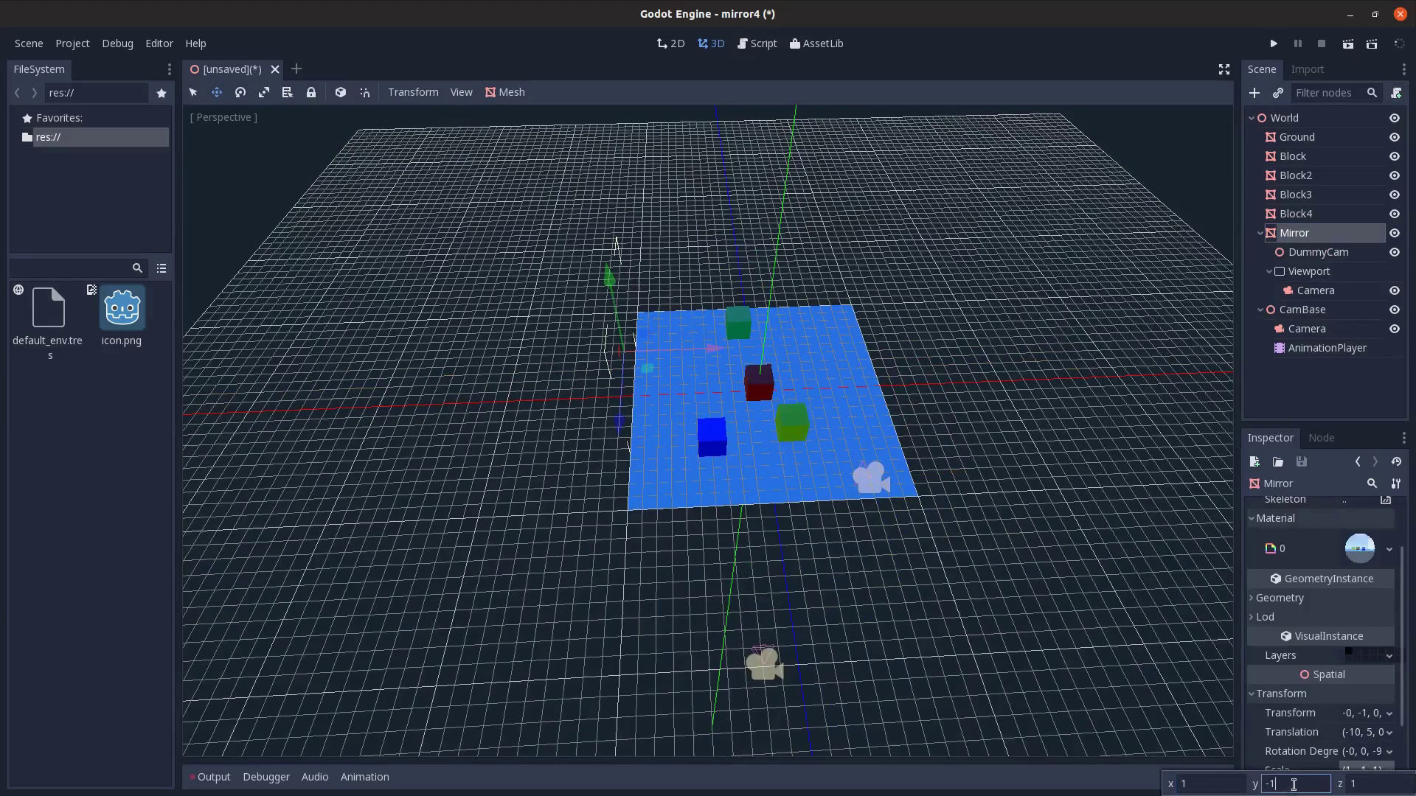
left_click_drag(1293, 785, 1231, 785)
type("1")
key("Return")
- Inspect DummyCam's position relative to the mirror and the CamBase camera
middle_click_drag(670, 569, 693, 557)
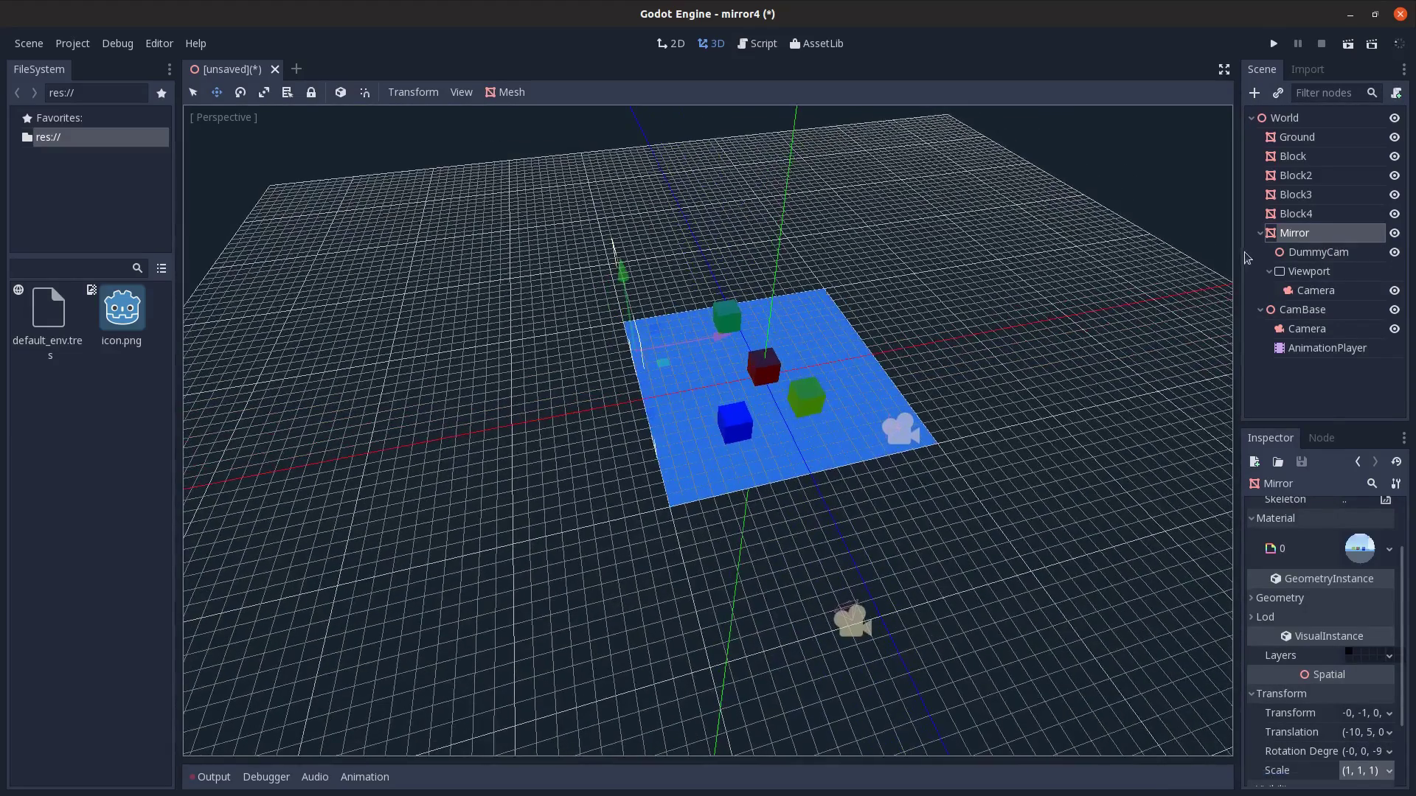
left_click(1339, 255)
middle_click_drag(453, 562, 907, 516)
- Attach a new GDScript with the default template to the Mirror node at res://Mirror.gd
left_click(1313, 236)
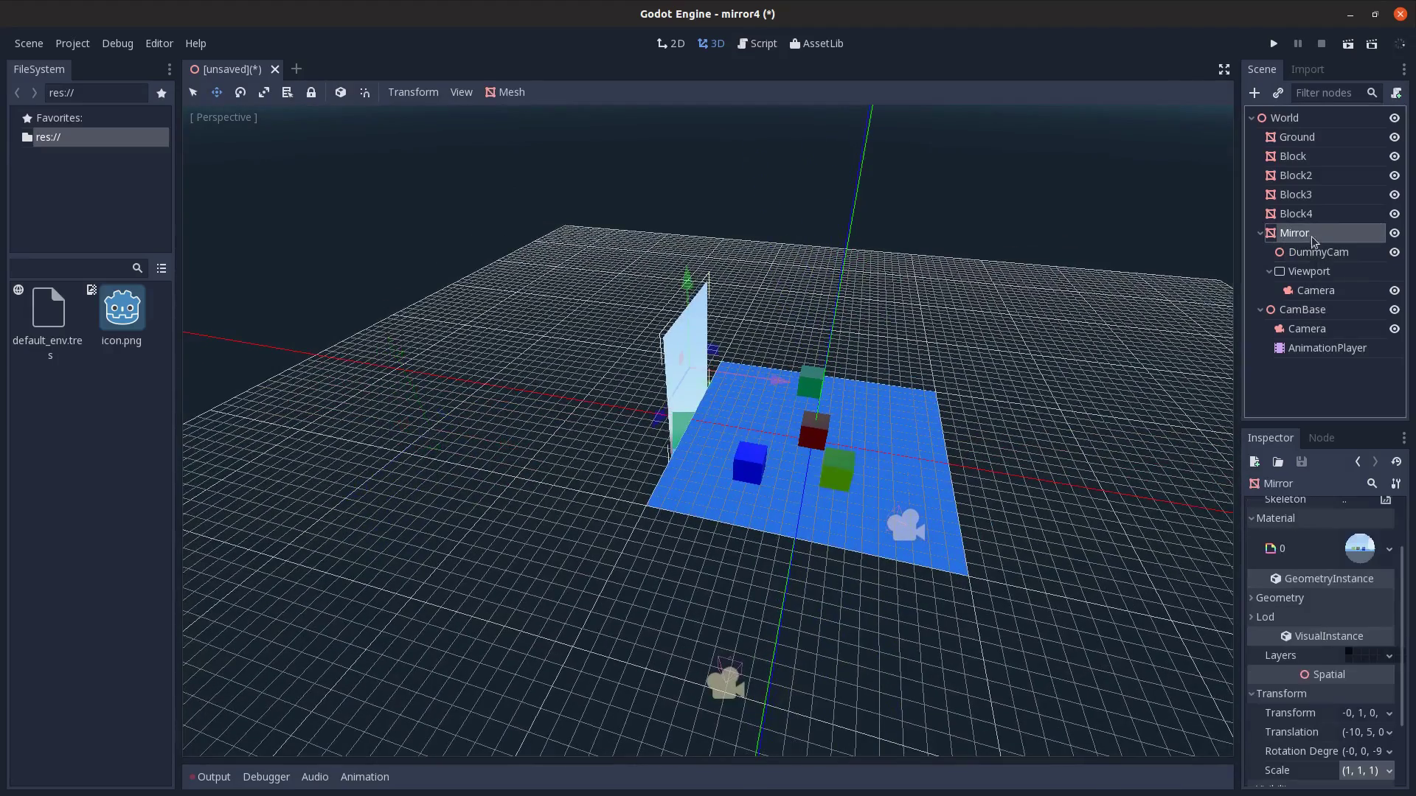
left_click(1396, 94)
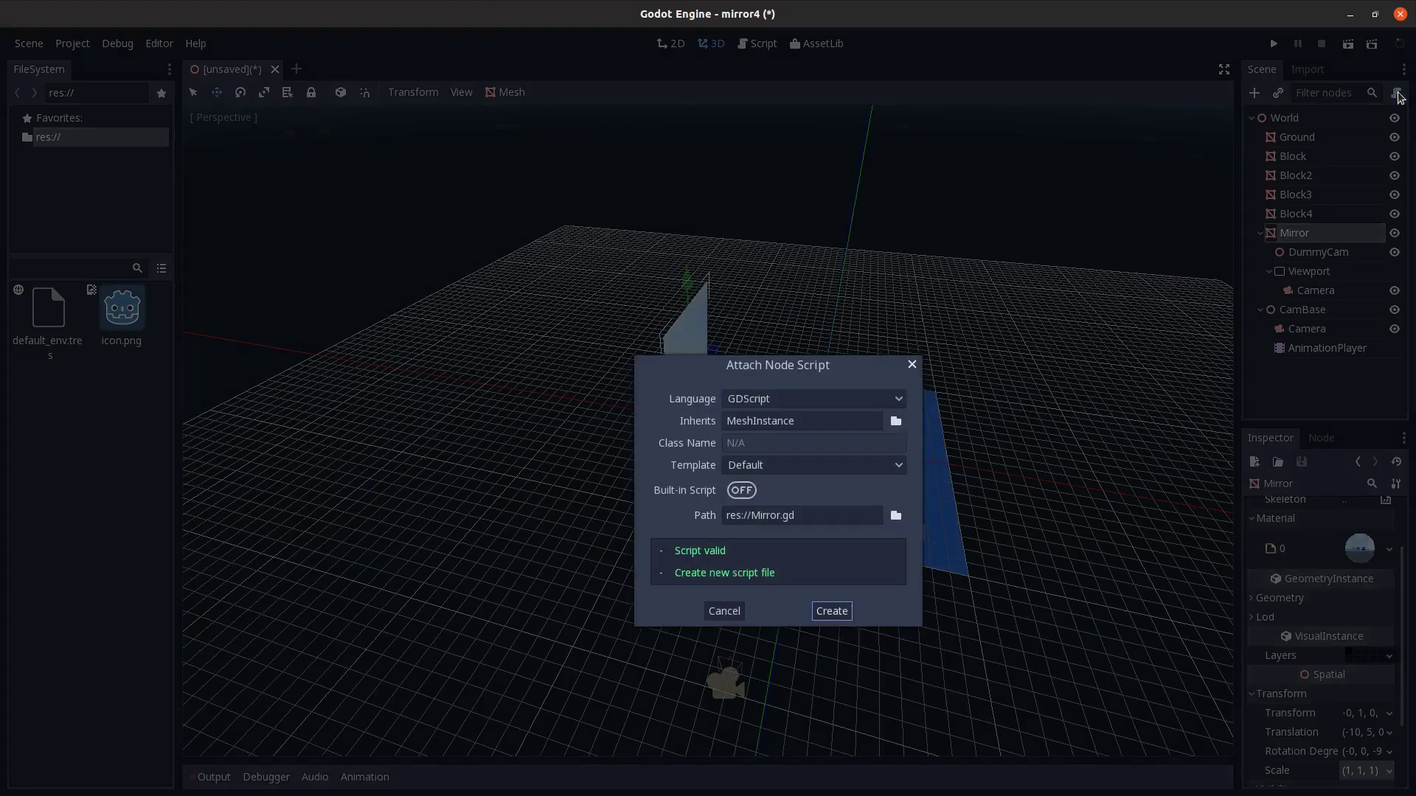
left_click(831, 610)
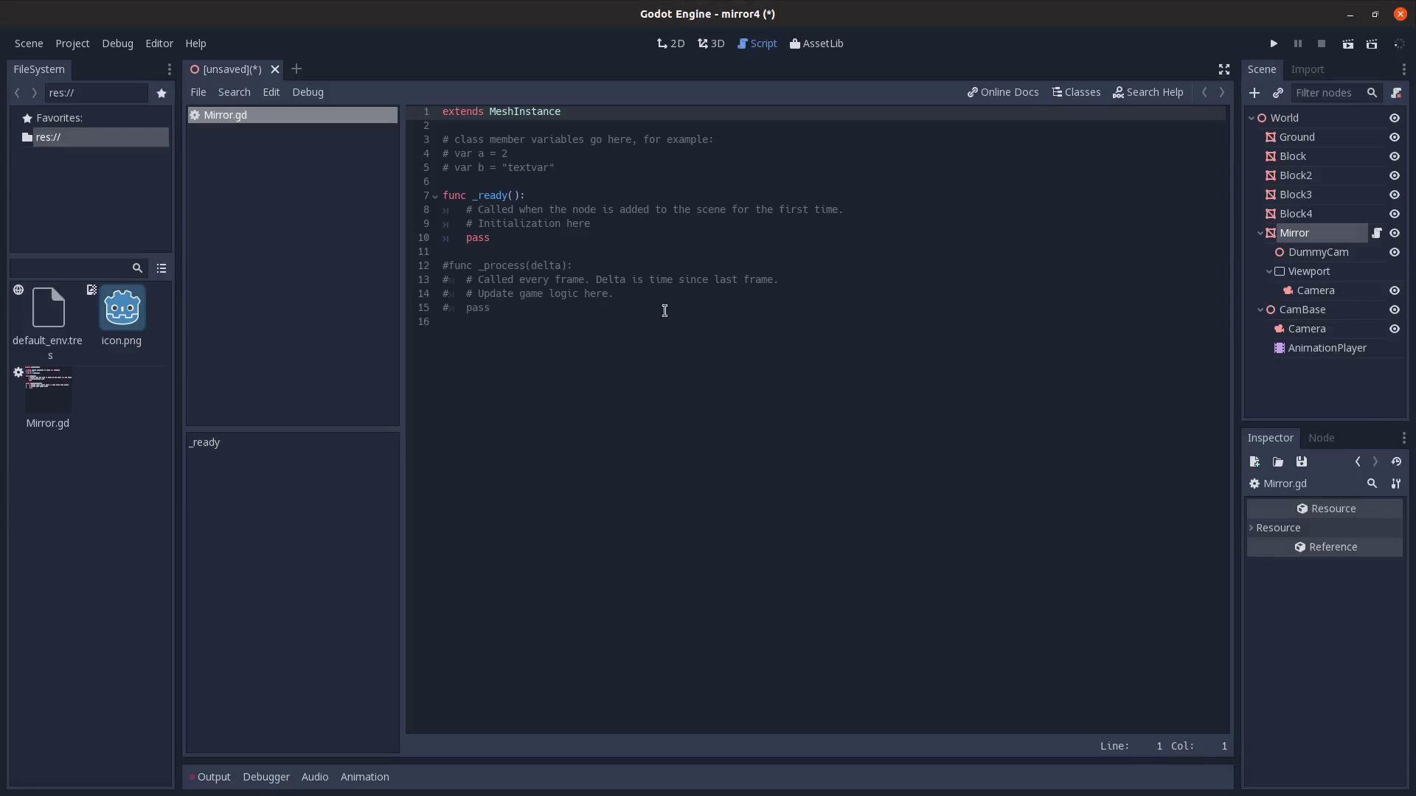
- Replace the template code below extends MeshInstance with onready var dummy_cam = $DummyCam and onready var mirror_cam = $Viewport/Camera
left_click_drag(584, 170, 426, 144)
key("BackSpace")
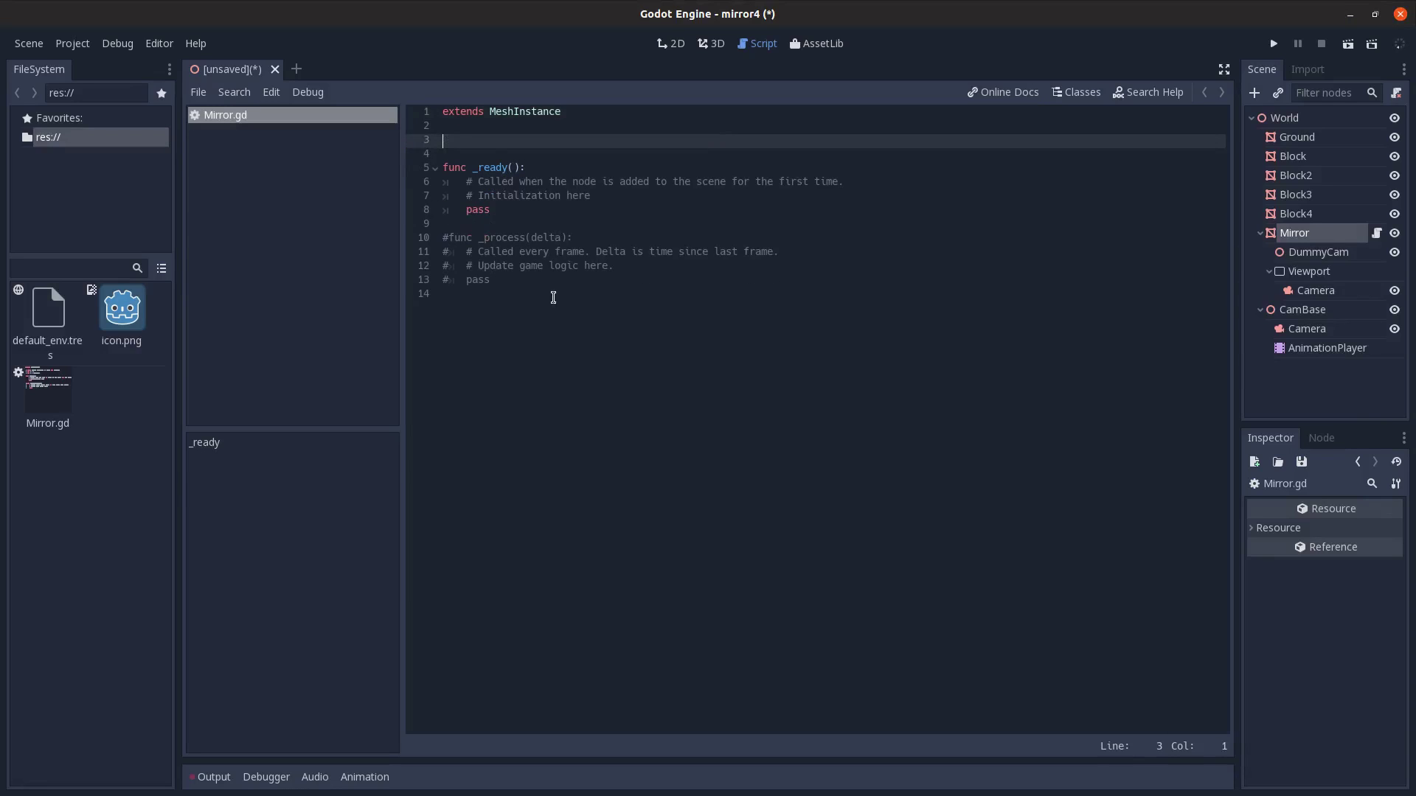
left_click_drag(553, 294, 421, 243)
key("BackSpace")
left_click_drag(569, 278, 421, 157)
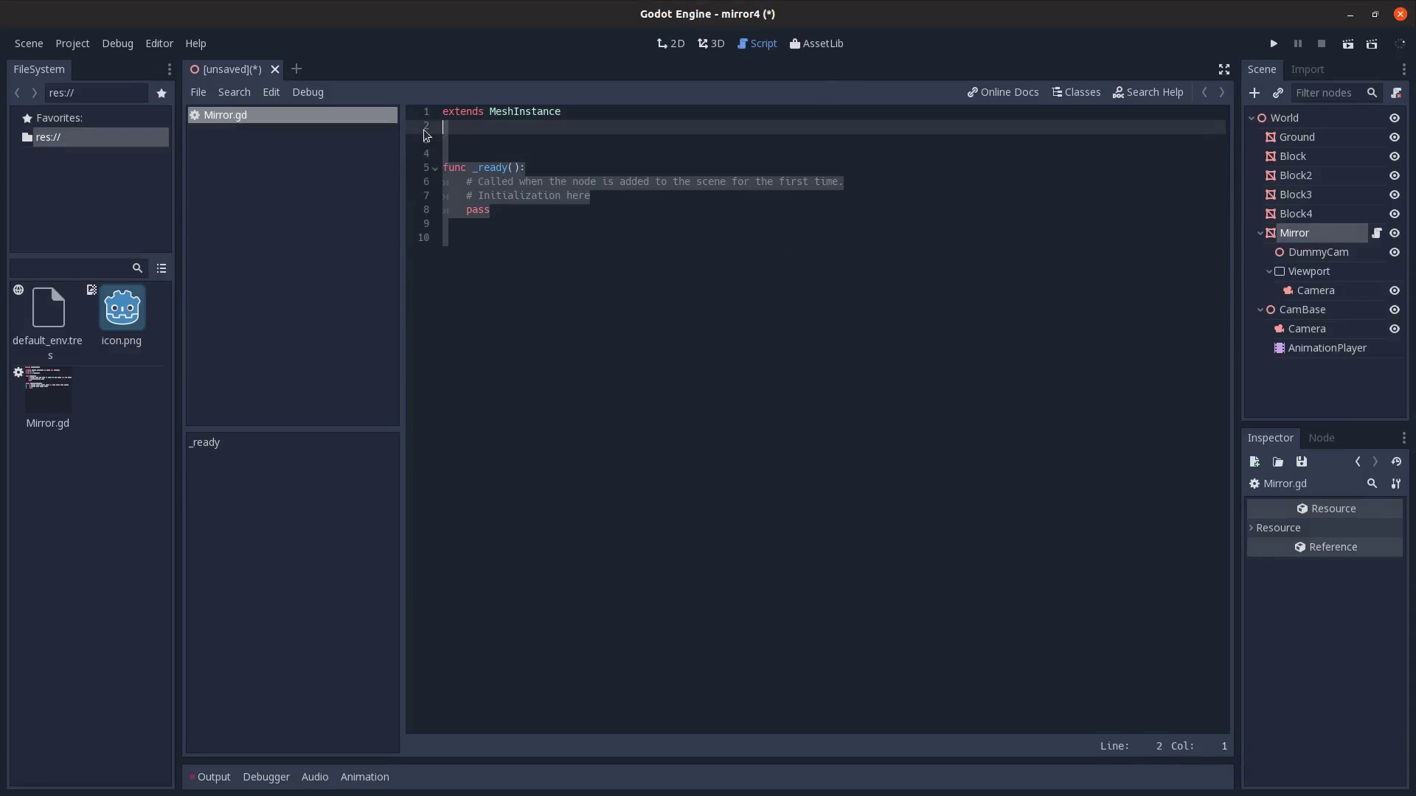
key("BackSpace")
key("BackSpace")
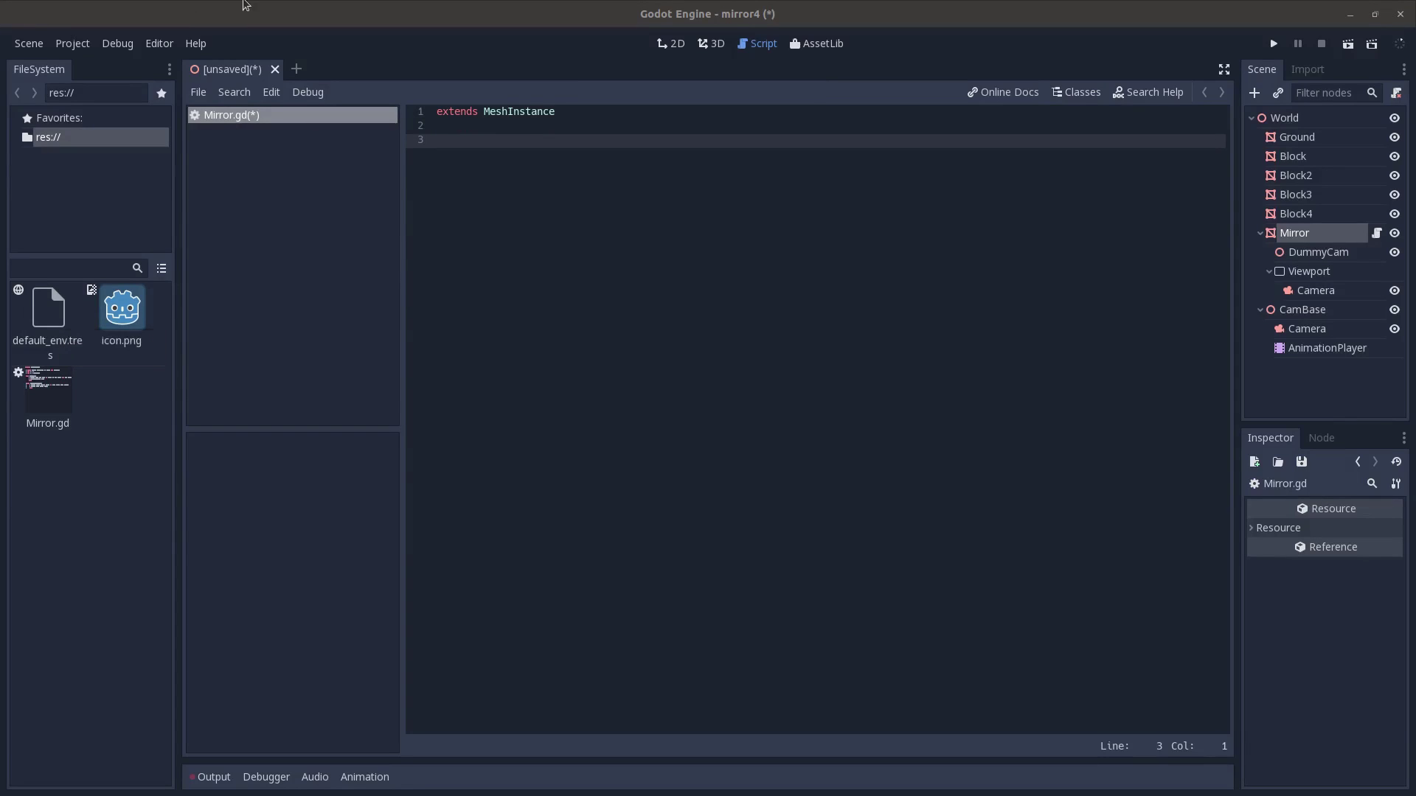
type("onready var dummy_cam = $DummyCam onready var mirror_cam = $Viewport/Camera")
key("Up")
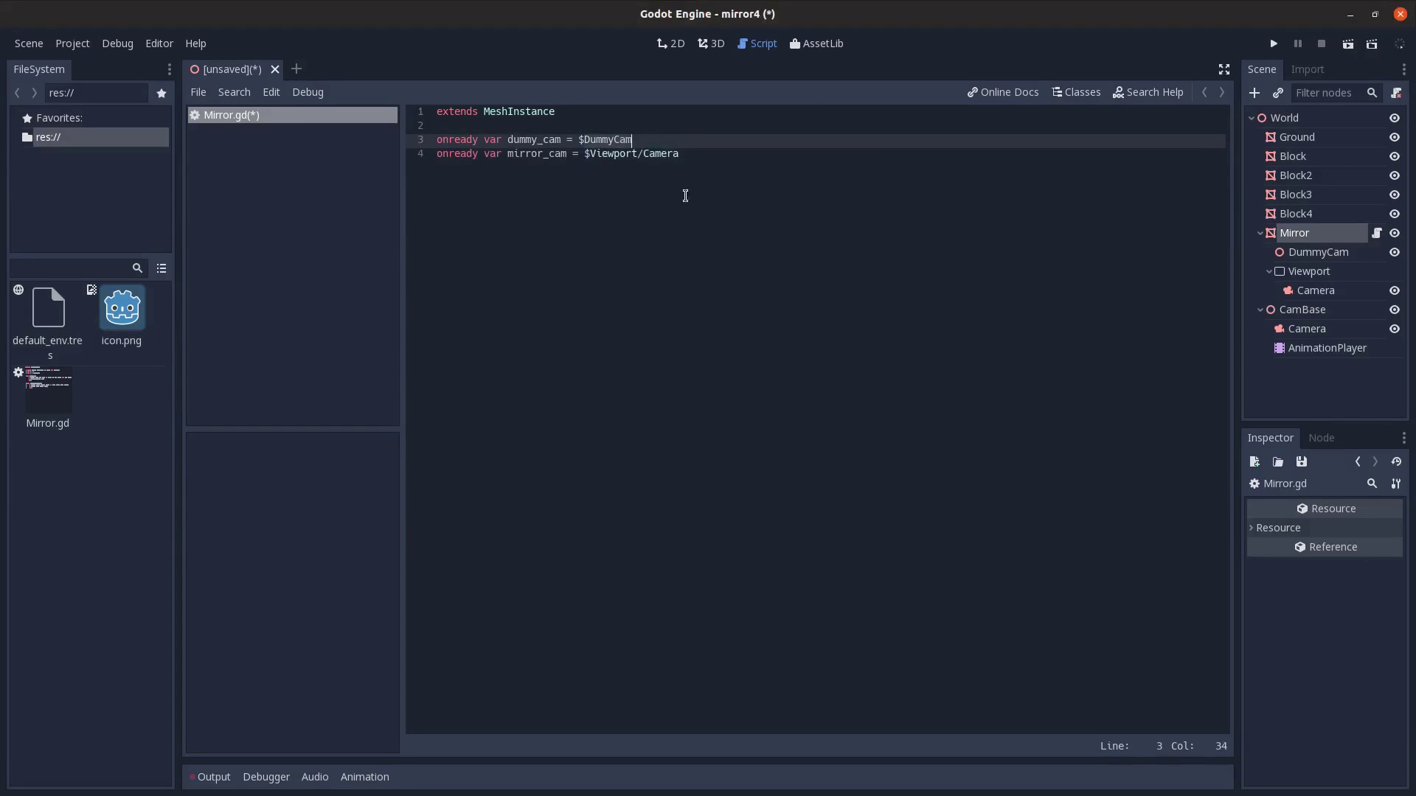
- Examine where the Camera under Viewport, the Mirror plane and DummyCam sit relative to each other in the scene
left_click(1332, 293)
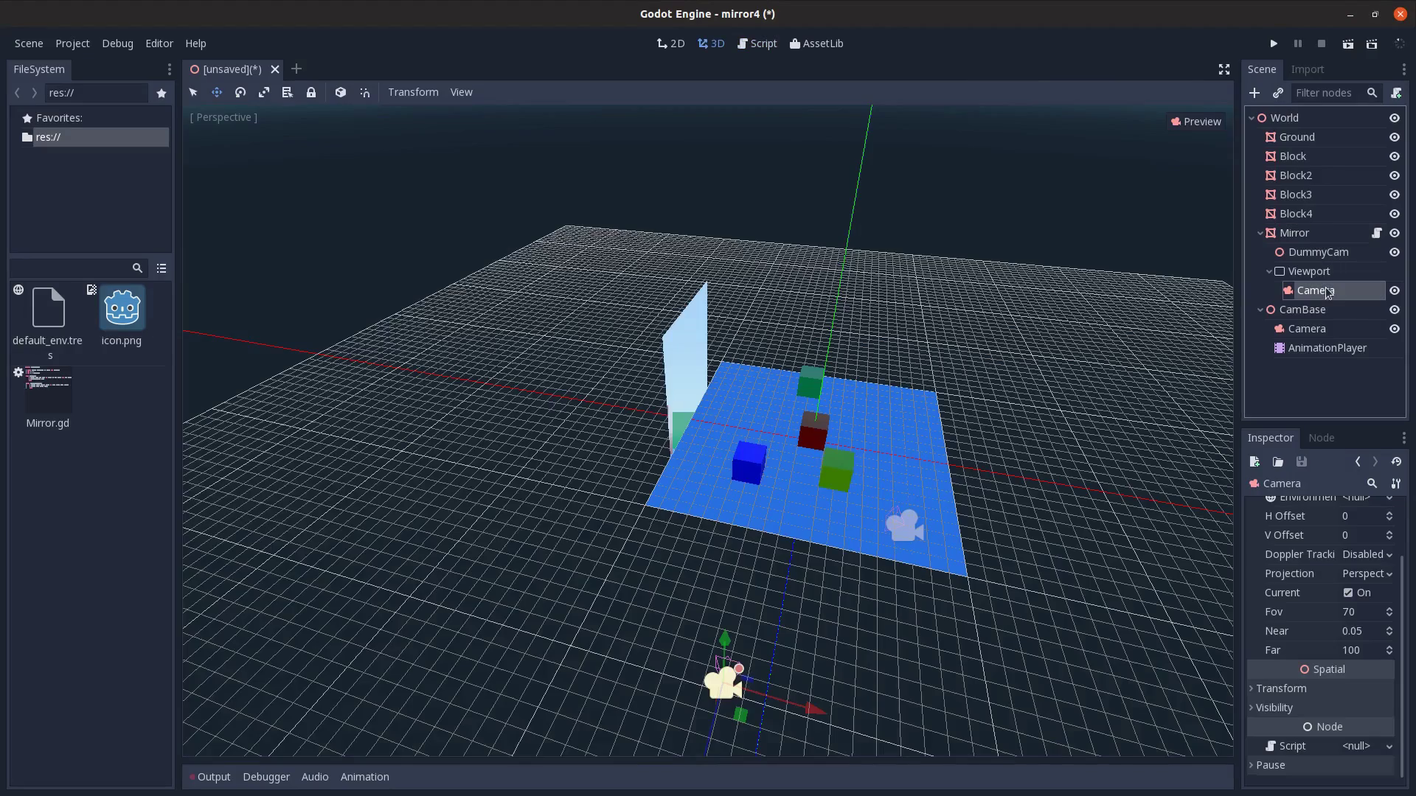
middle_click_drag(918, 431, 693, 516)
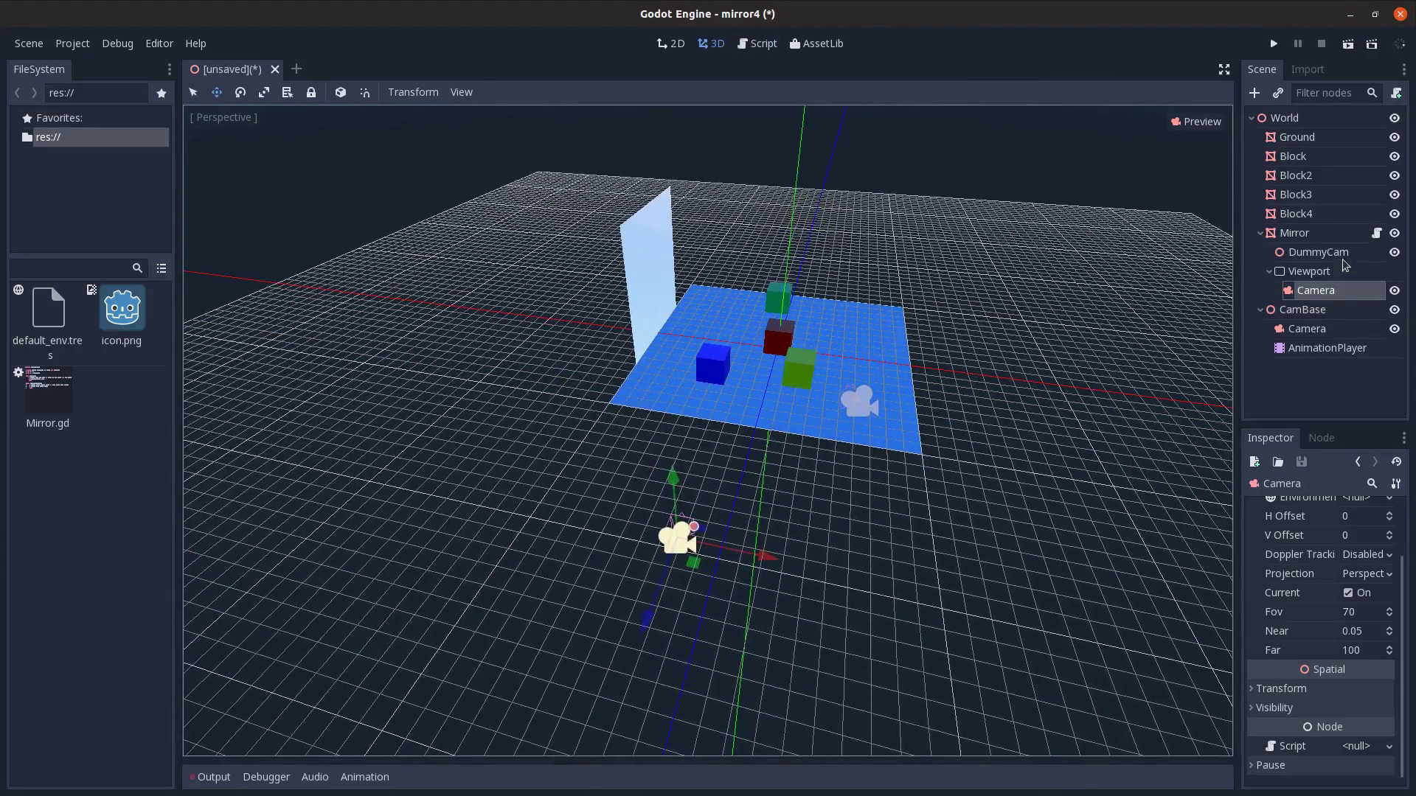
left_click(1325, 272)
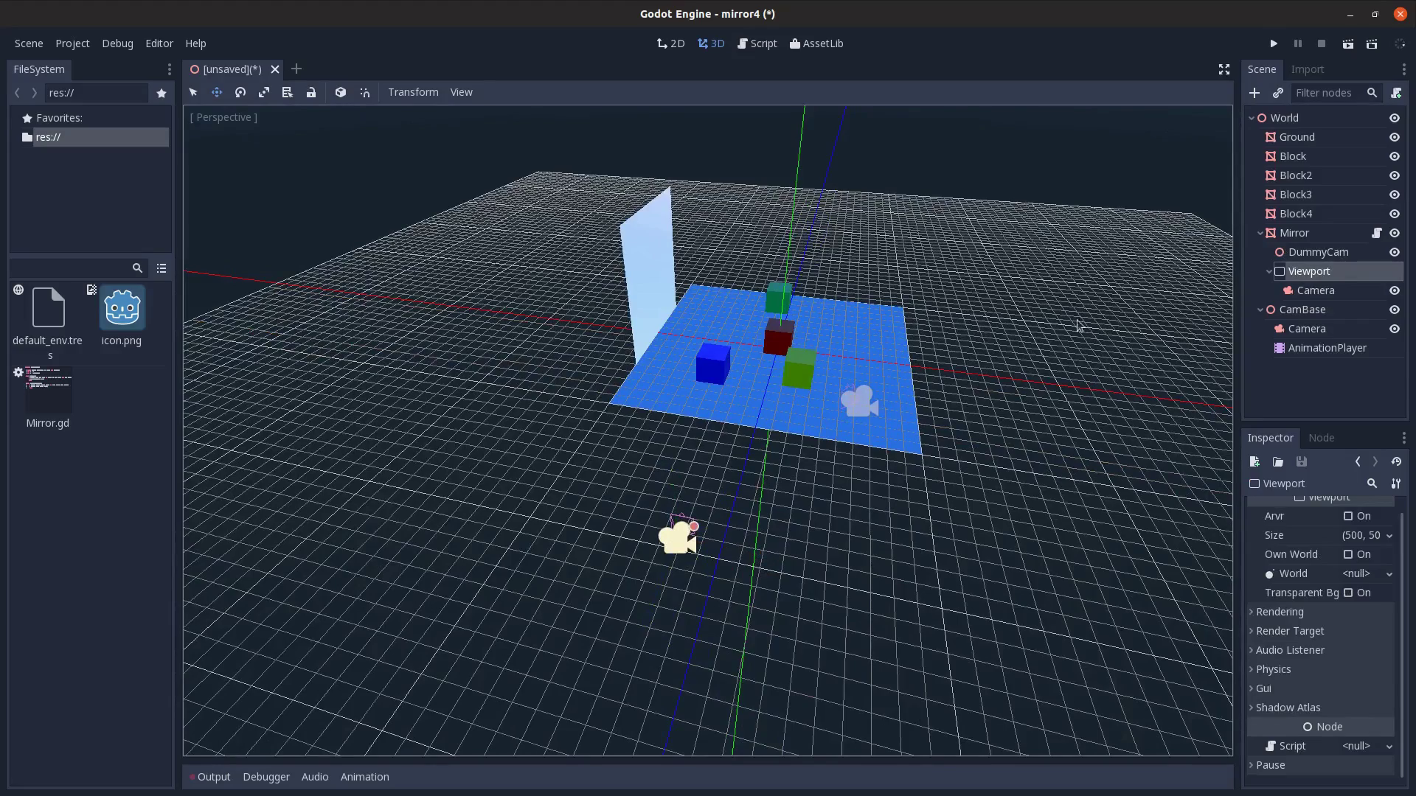
middle_click_drag(1078, 326, 1078, 362)
left_click(1307, 238)
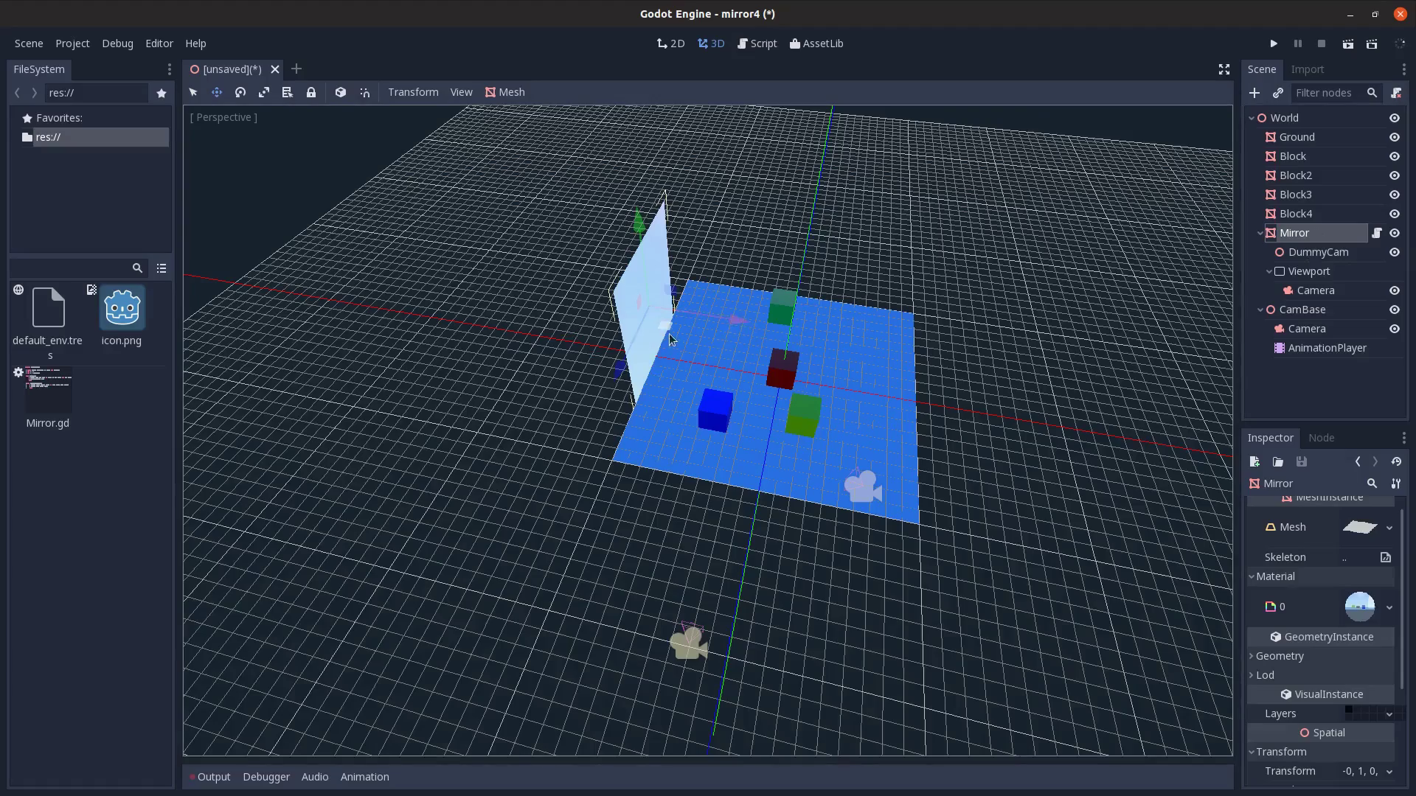
left_click_drag(664, 324, 638, 336)
key("ctrl+z")
middle_click_drag(619, 408, 646, 438)
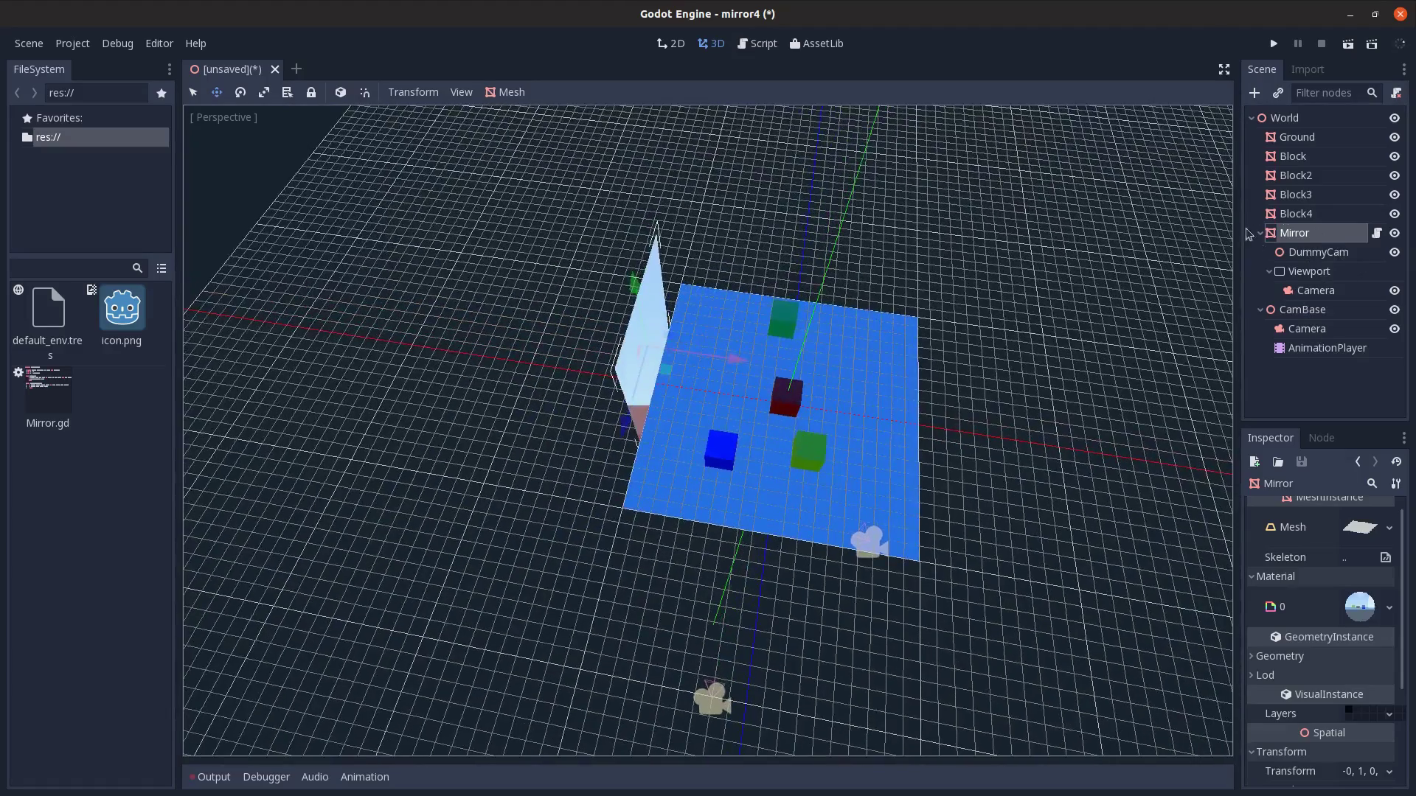
left_click(1316, 253)
middle_click_drag(610, 511, 606, 496)
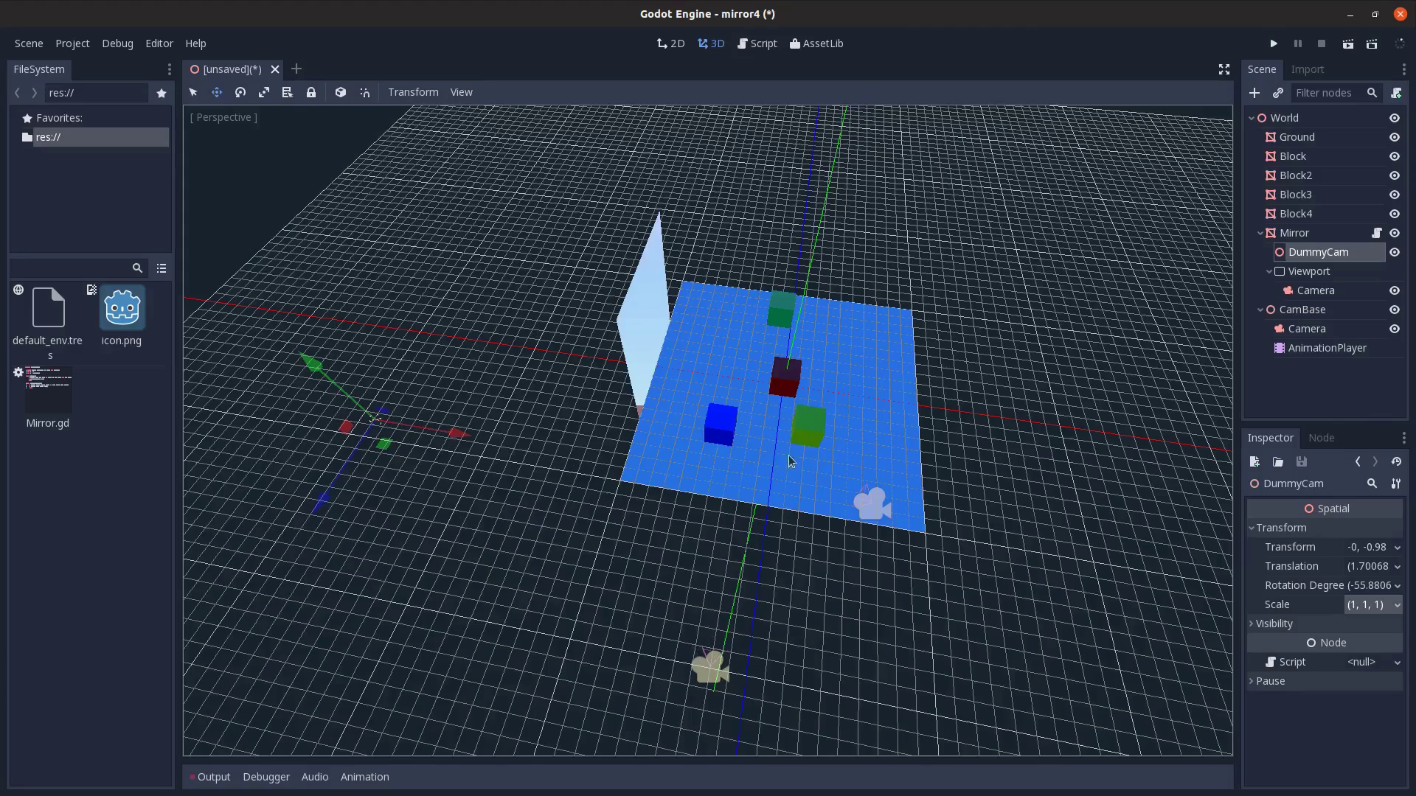
middle_click_drag(1058, 322, 963, 506, "shift")
- Add a _ready() function below the camera variables in Mirror.gd that calls add_to_group("mirrors")
left_click(1377, 234)
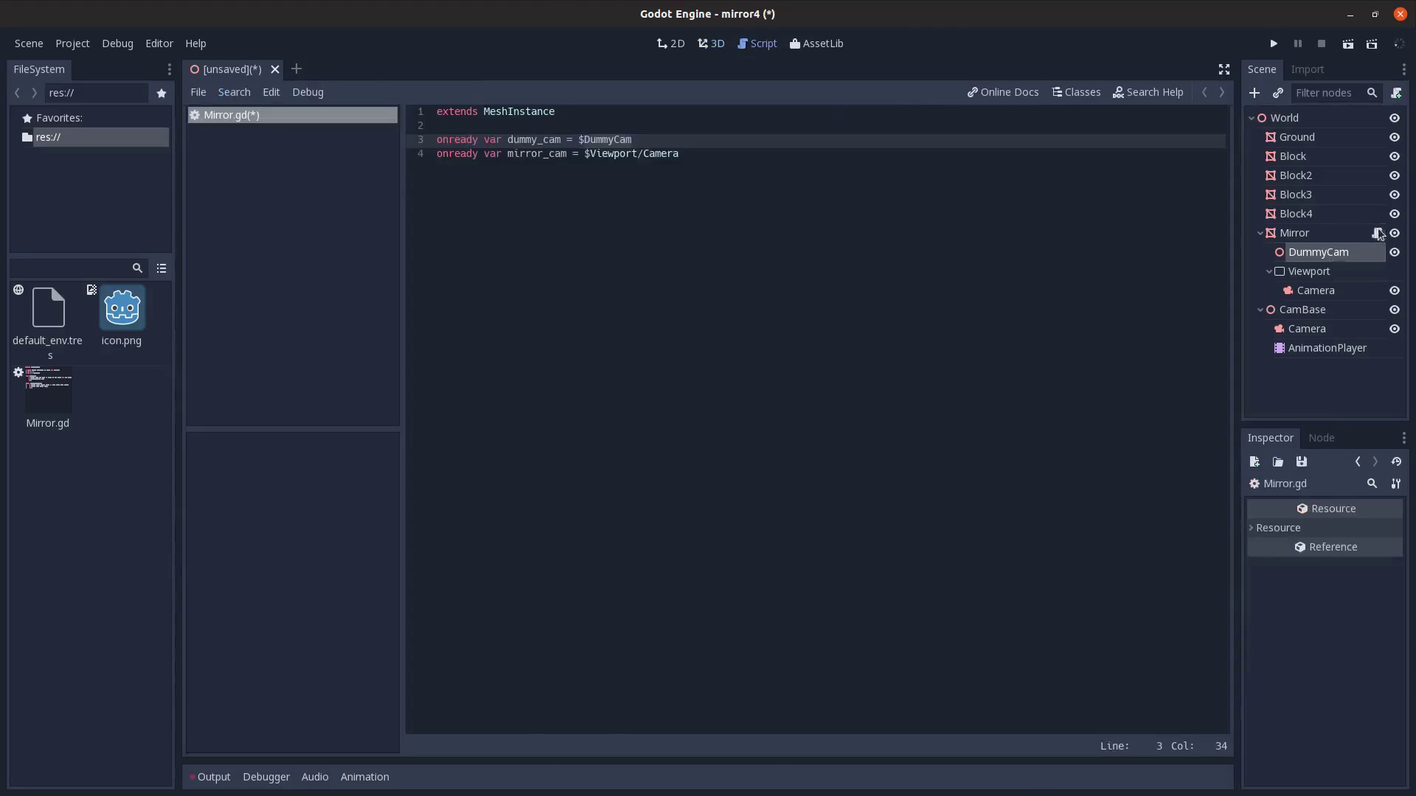
left_click(726, 152)
key("Return")
key("Return")
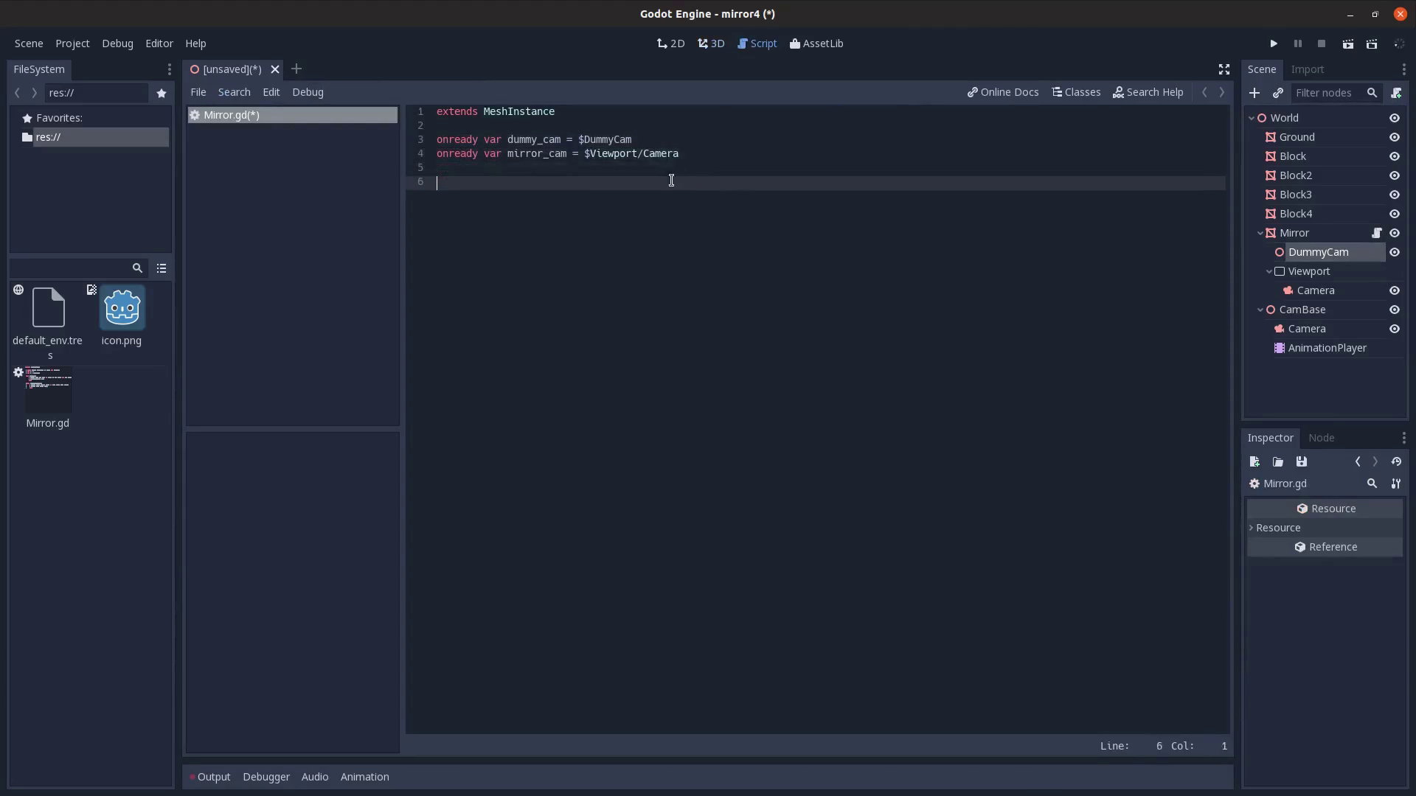
left_click(658, 157)
left_click(473, 203)
key("alt+Tab")
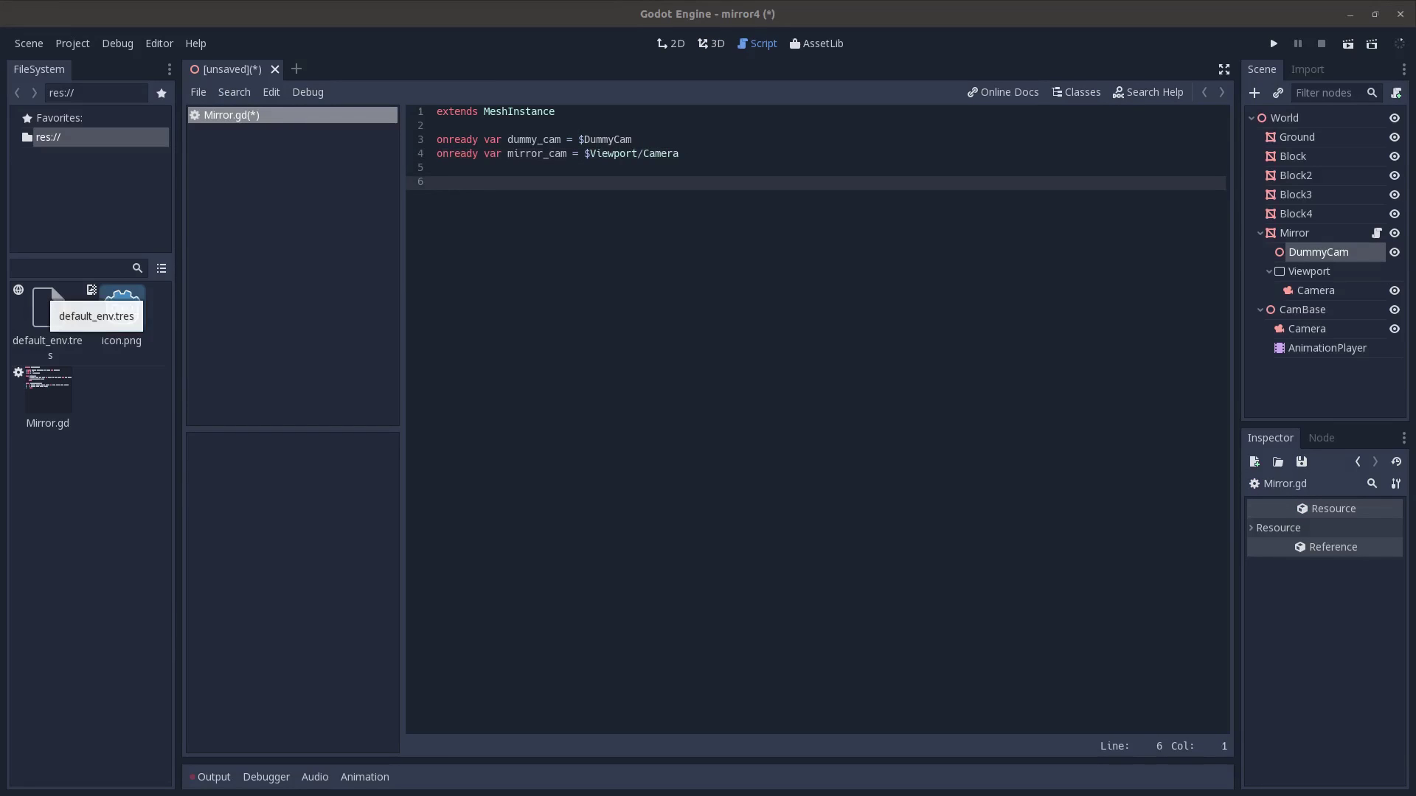
left_click(518, 186)
type("func _ready(): \tadd_to_group(\"mirrors\")")
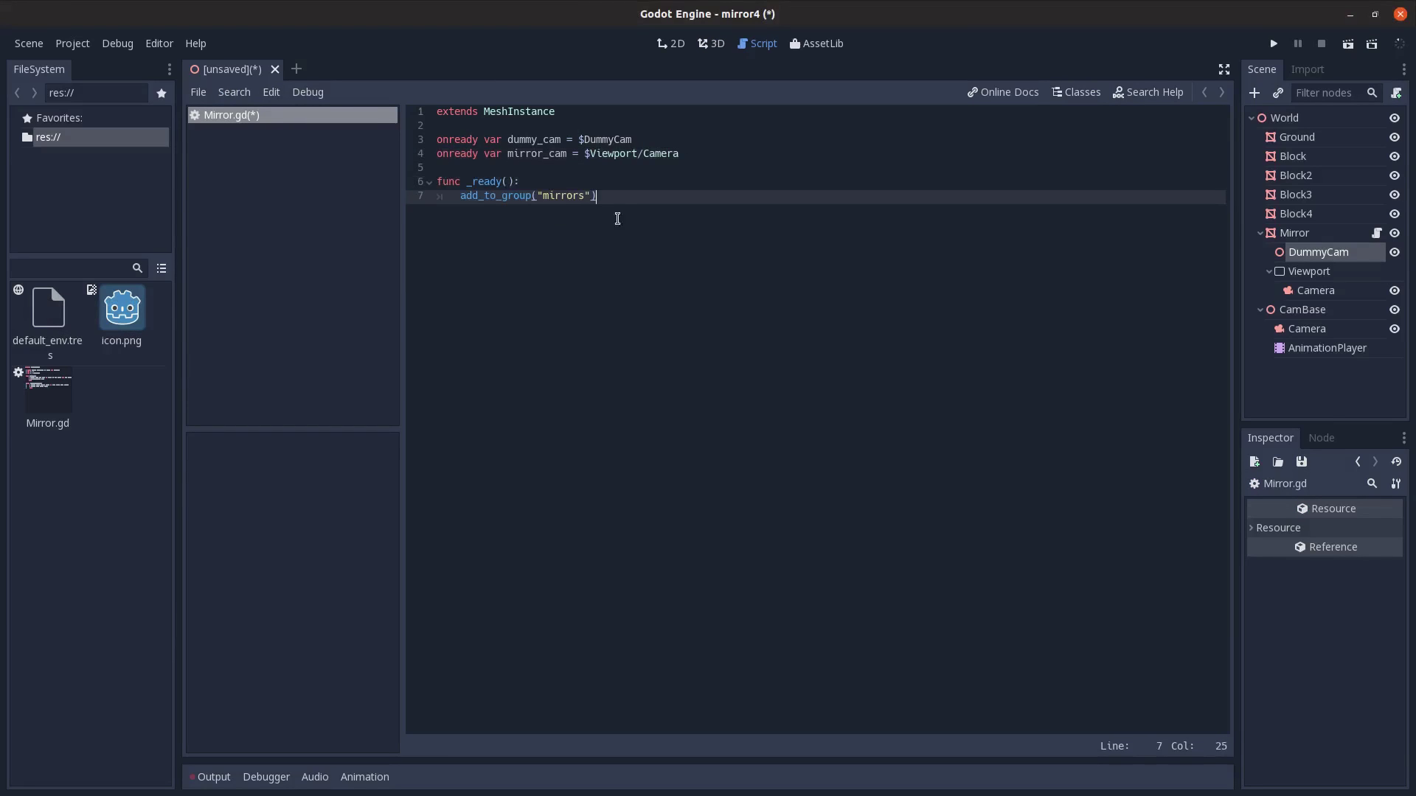
- In _ready(), set $Viewport.size to a Vector2 of the ProjectSettings values display/window/size/width and display/window/size/height
key("Return")
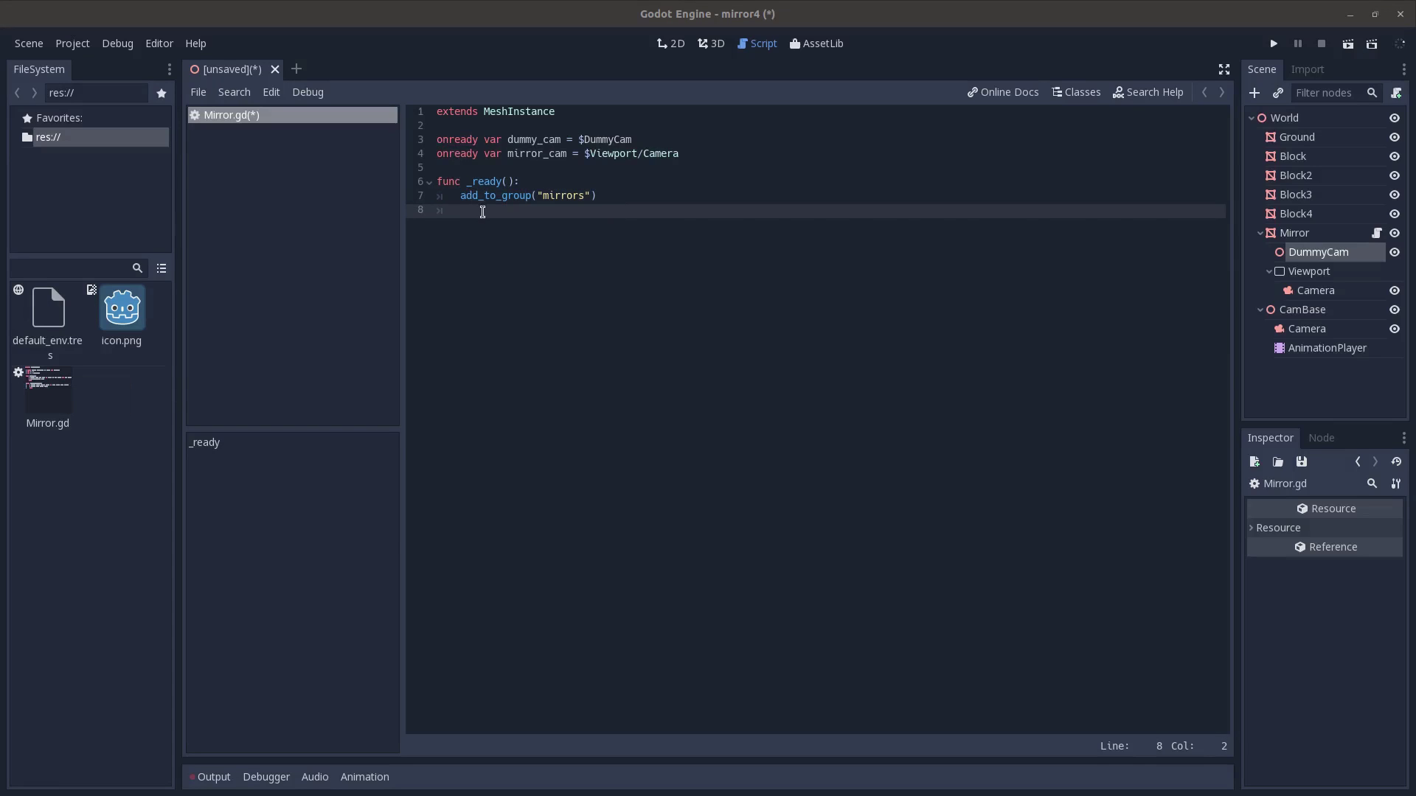
left_click(545, 248)
type("$Viewport.size = Vector2(ProjectSettings.get_setting(\"display/window/size/width\"), ProjectSettings.get_setting(\"display/window/size/height\"))")
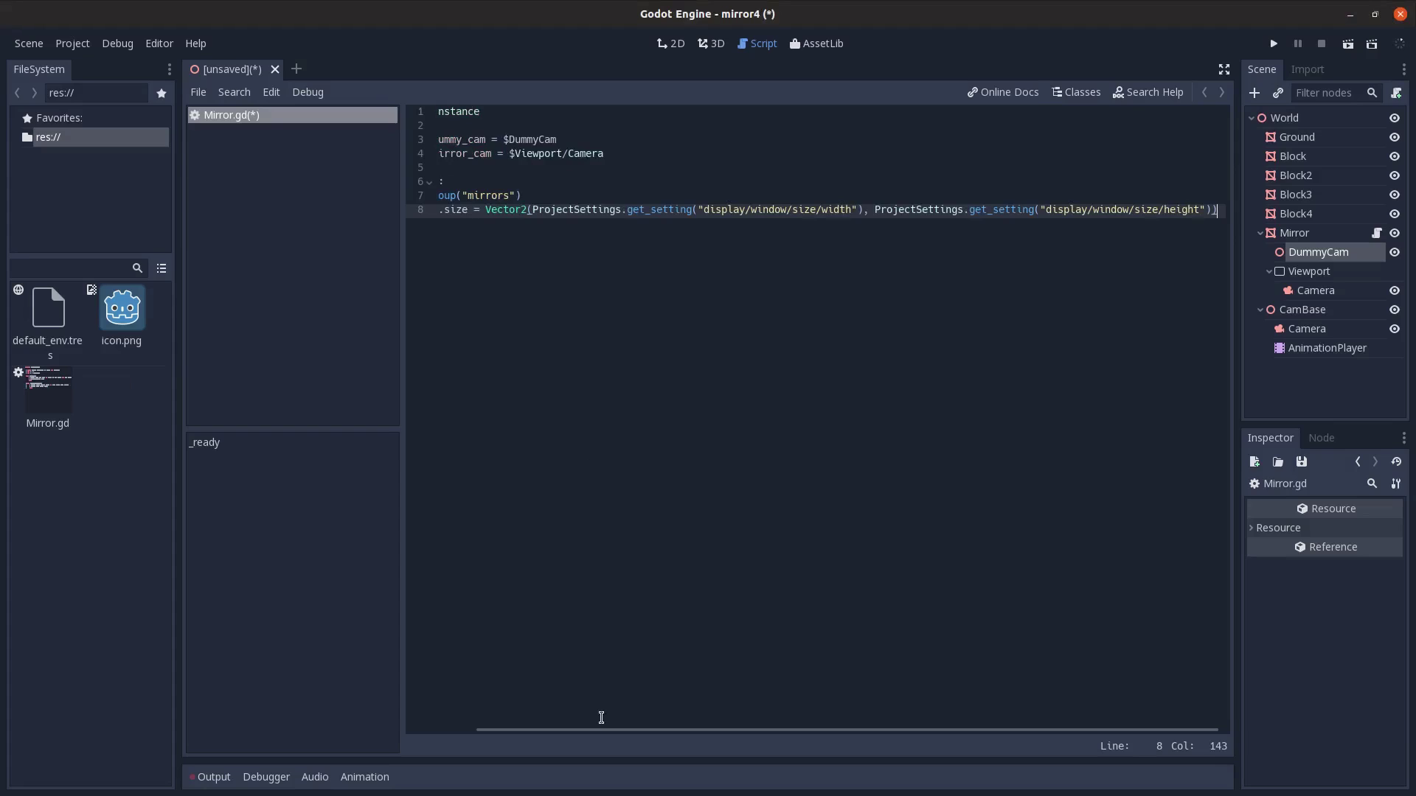
left_click_drag(601, 729, 638, 397)
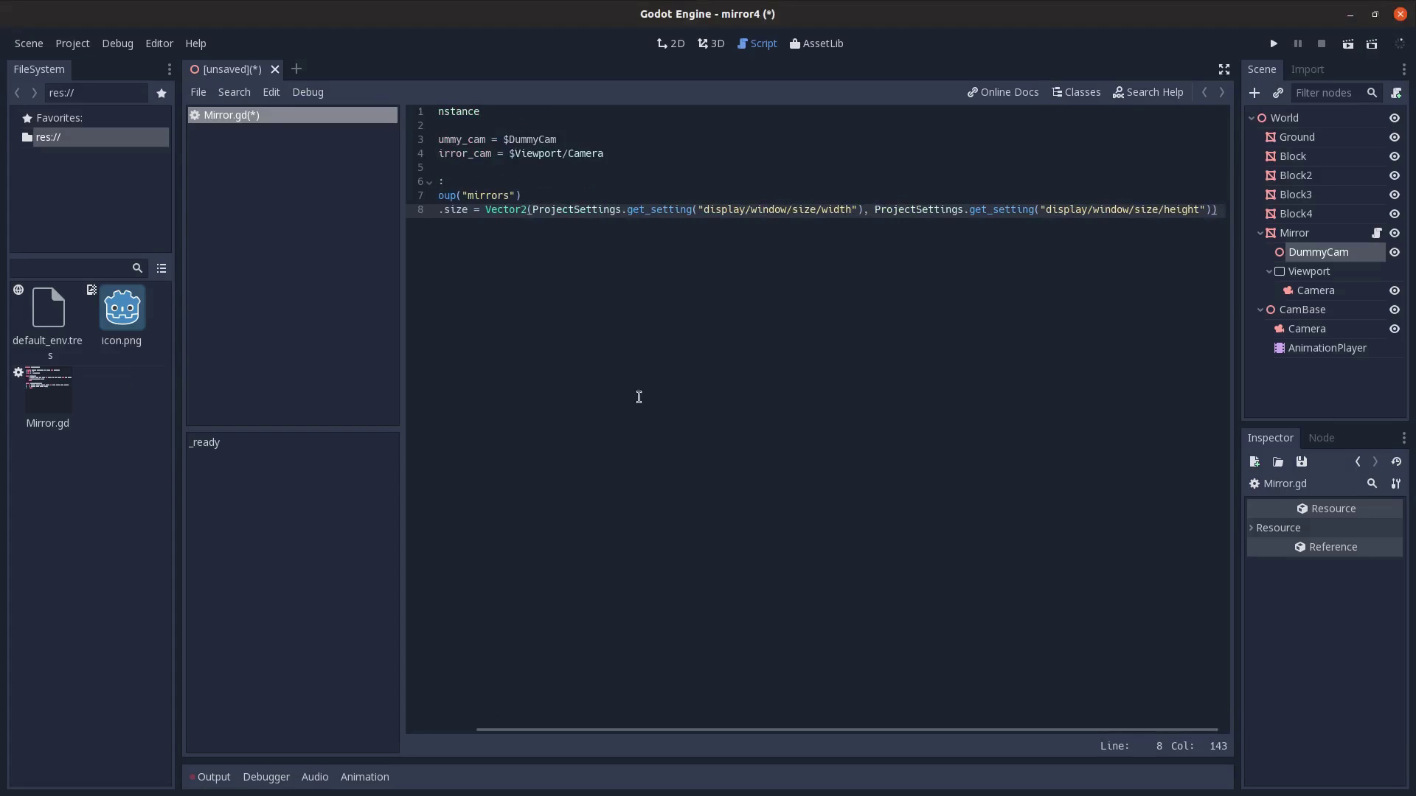
double_click(546, 207)
left_click(550, 209)
double_click(838, 209)
double_click(1180, 211)
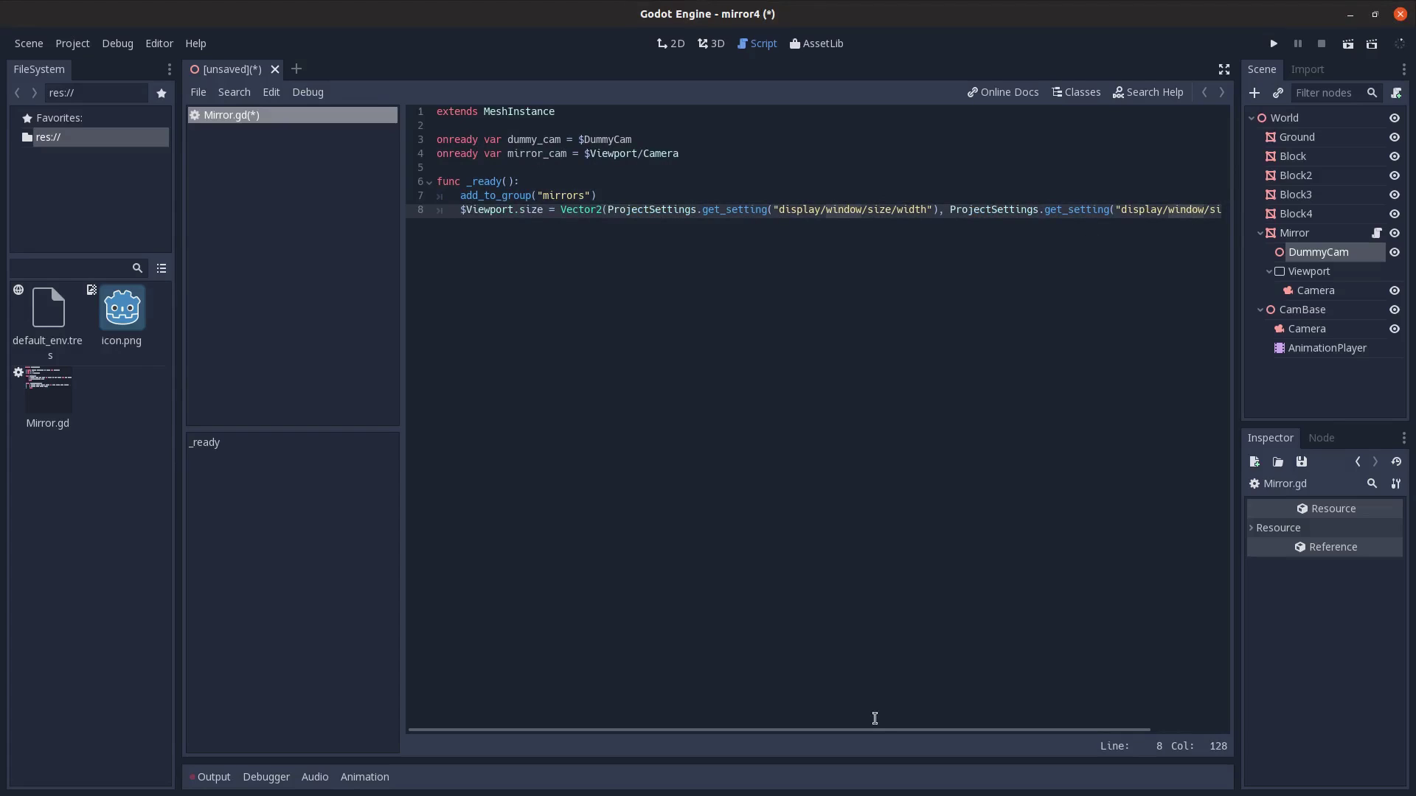
left_click(603, 211)
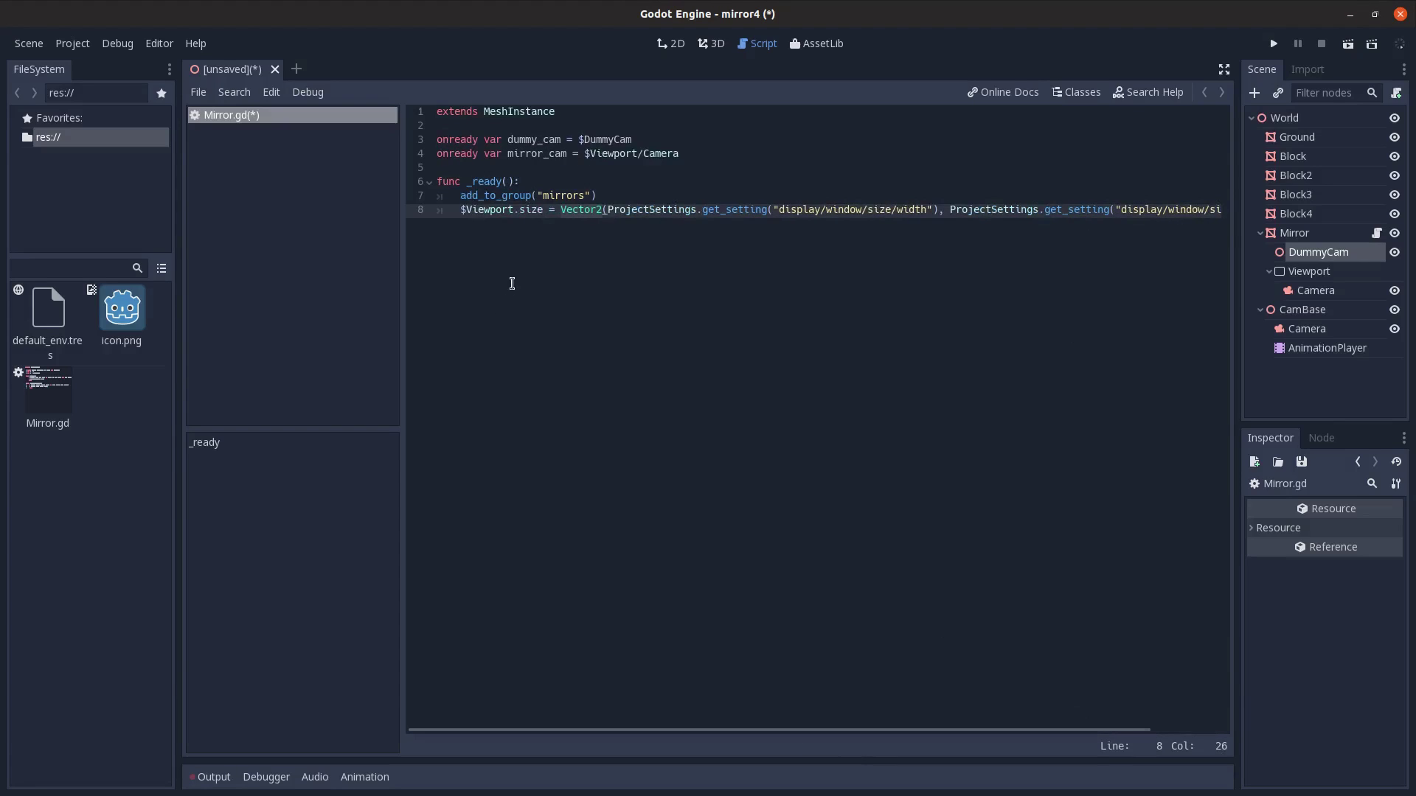
- Declare func update_cam(main_cam_transform): below _ready(), separated by a blank line
key("End")
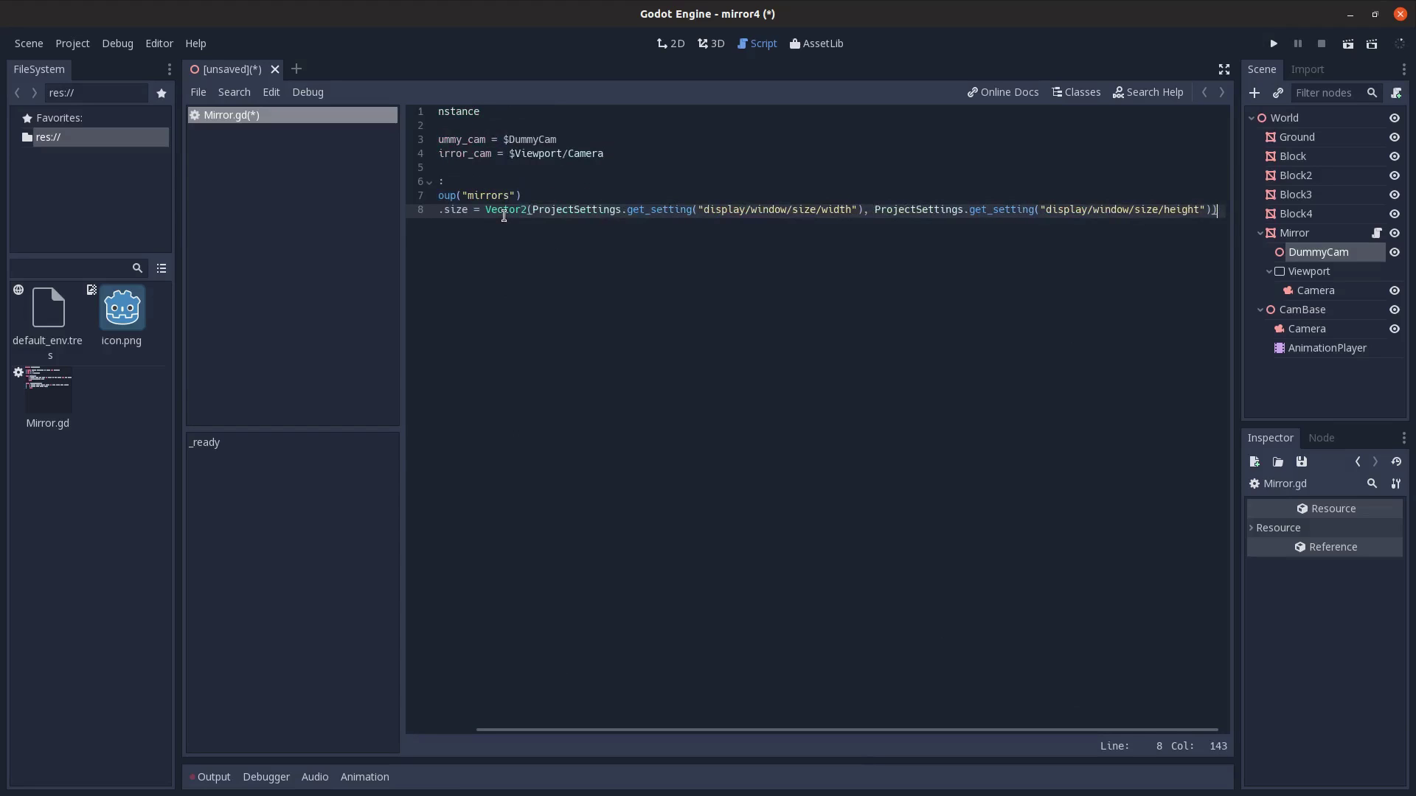
key("Return")
key("BackSpace")
key("Return")
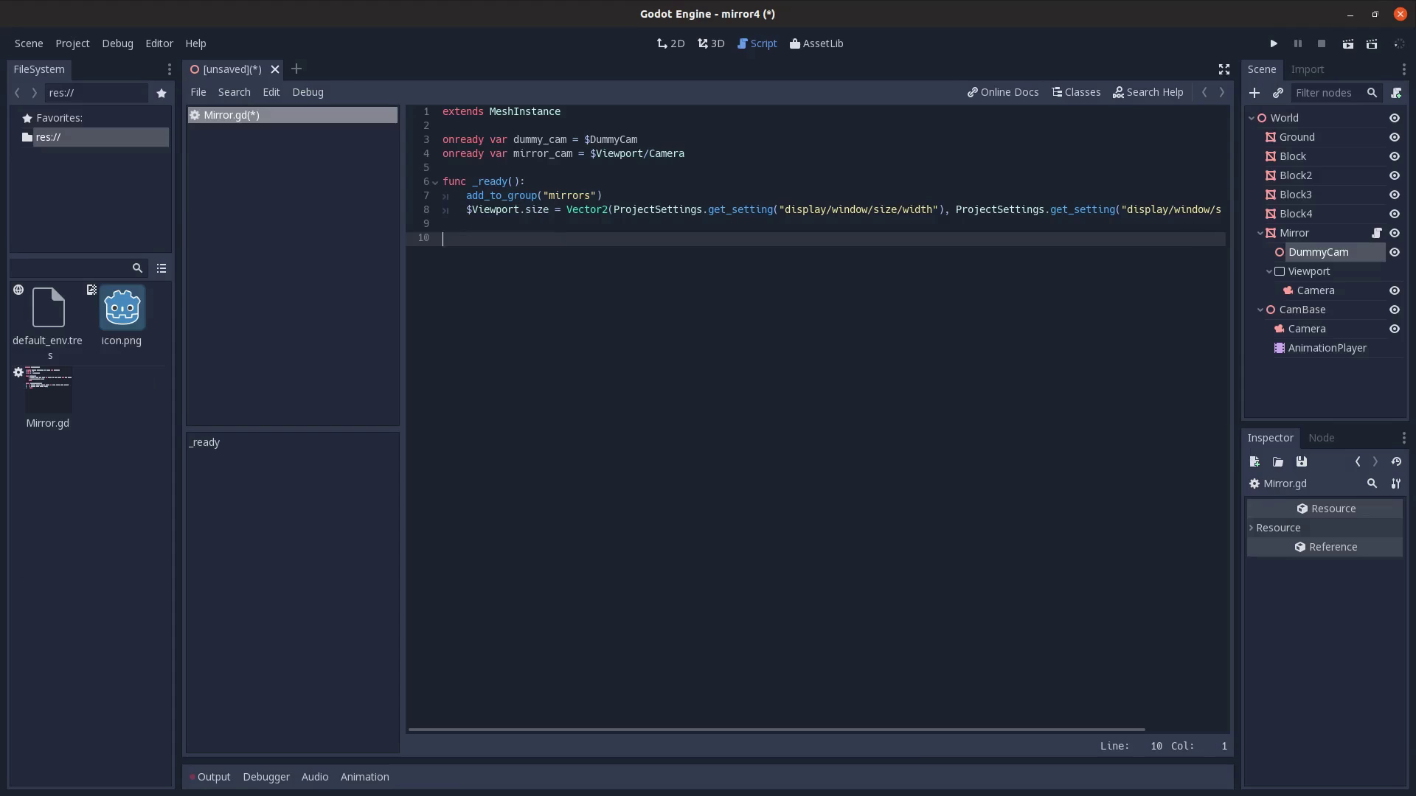
key("alt+Tab")
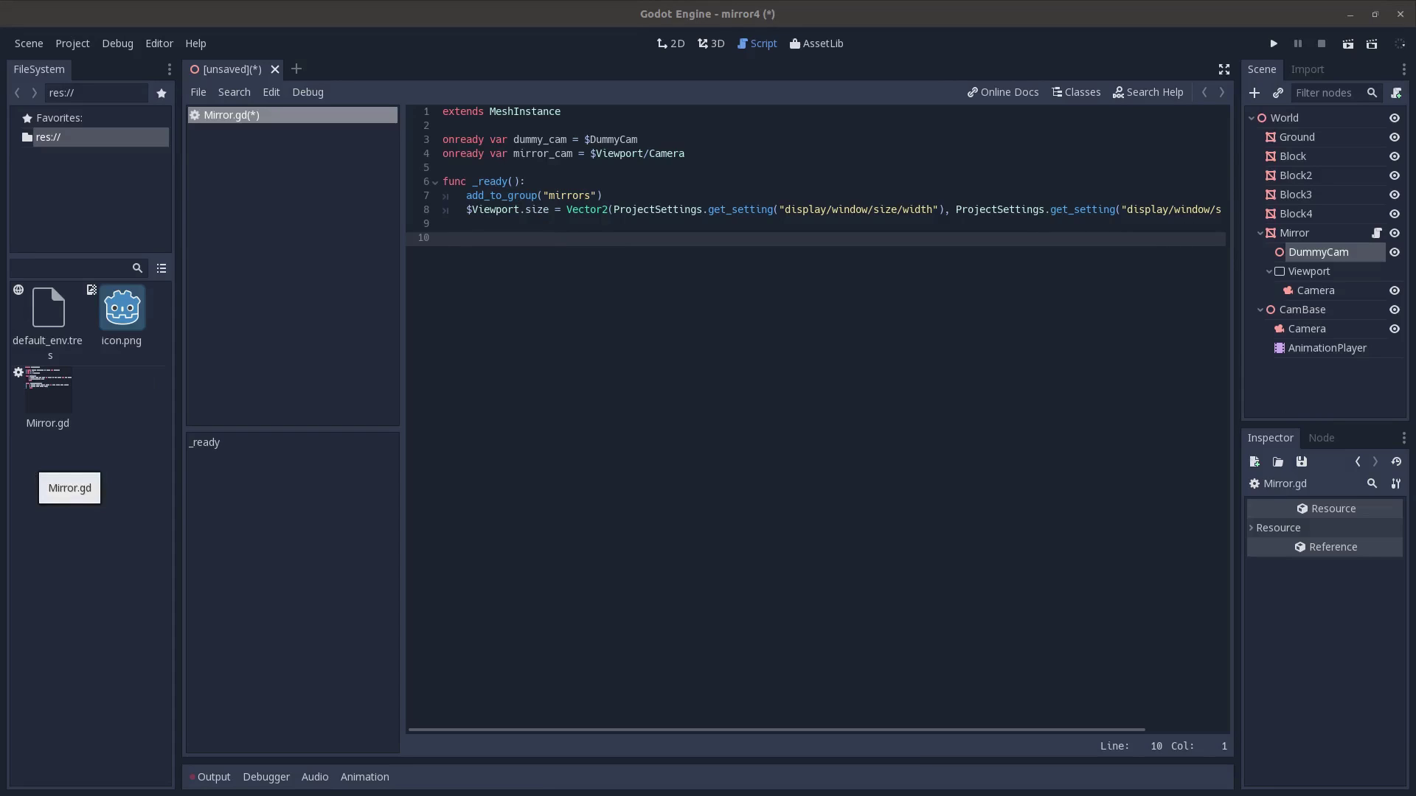
left_click(442, 238)
type("func update_cam(main_cam_transform):")
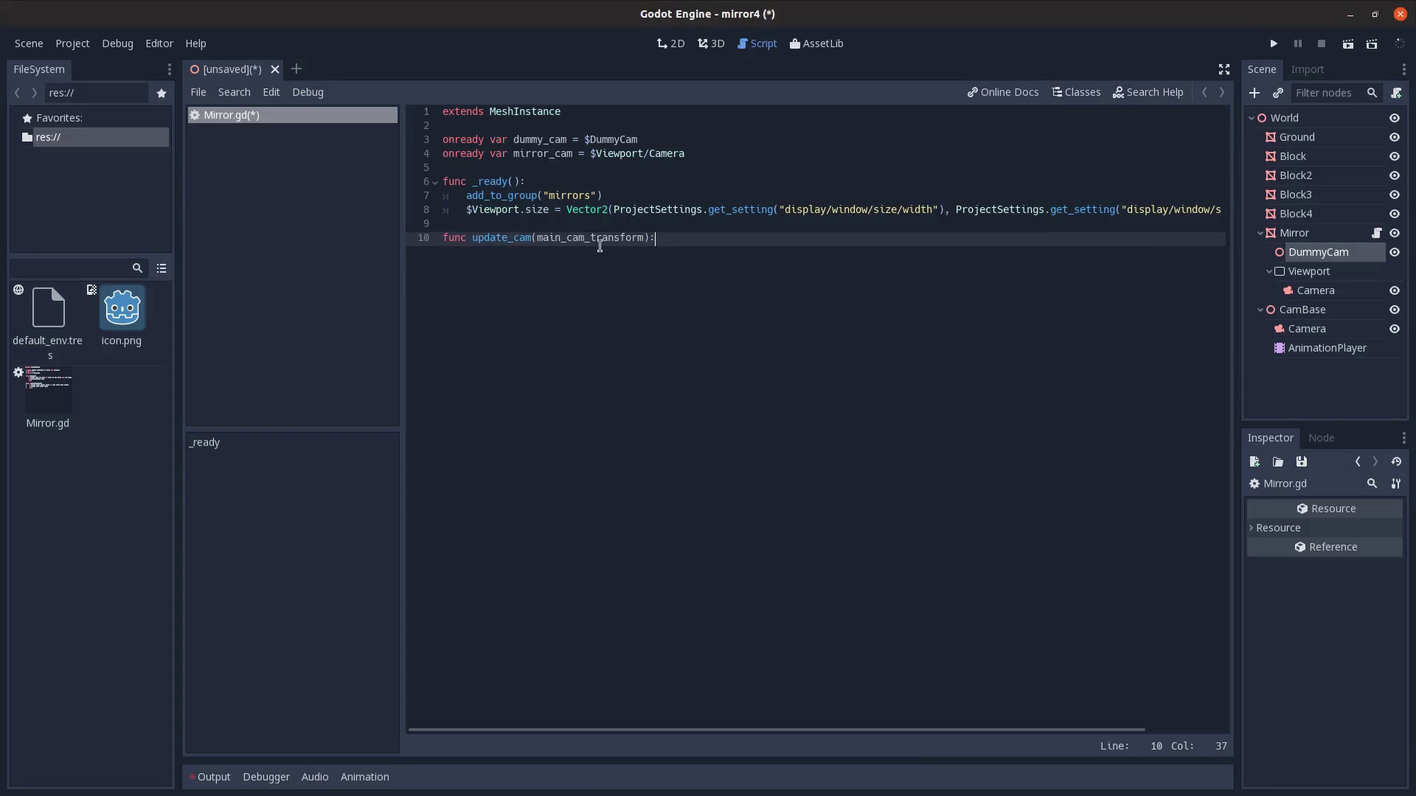
key("Return")
double_click(594, 238)
left_click(576, 261)
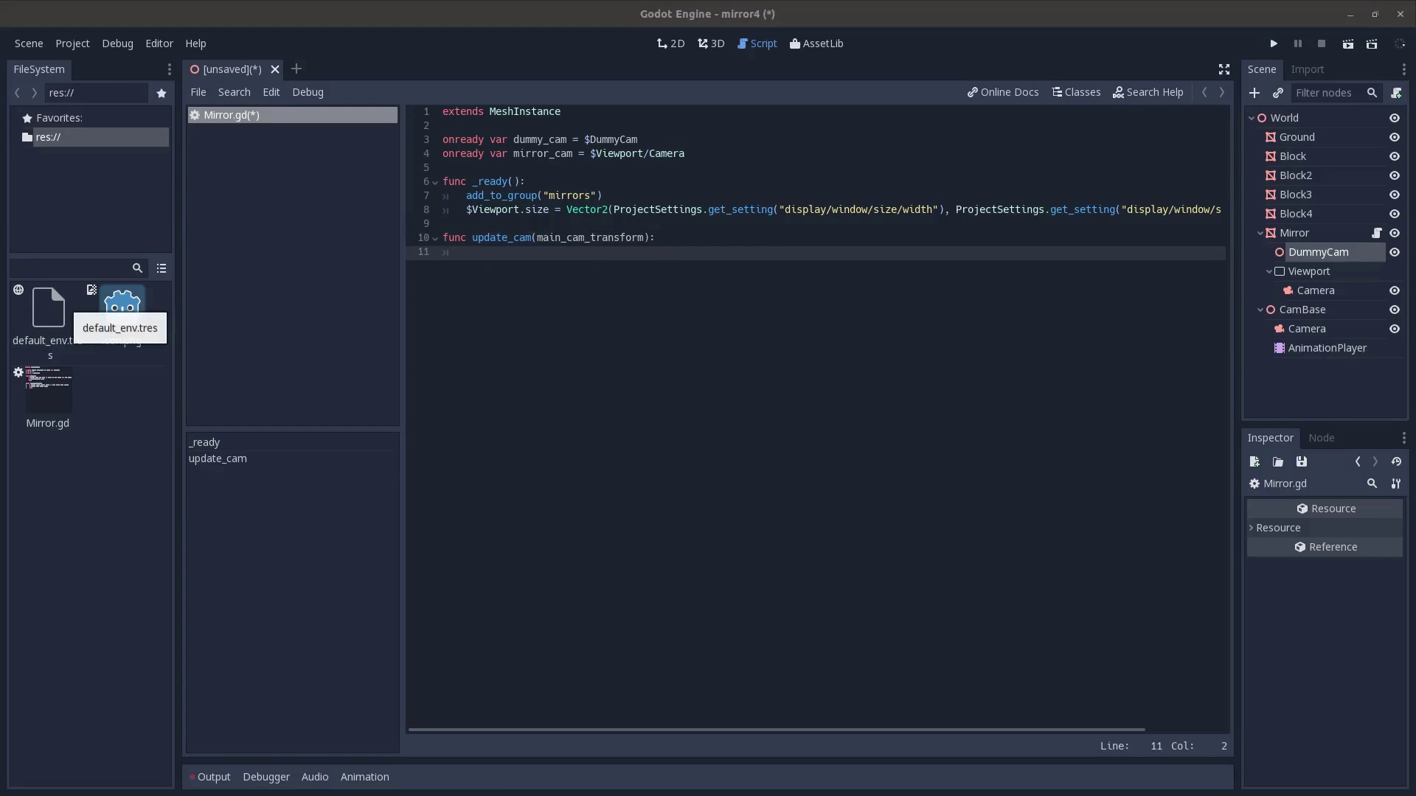
- Begin the update_cam body with scale.y *= -1, followed by dummy_cam.global_transform = main_cam_transform
type("scale.y *= -1")
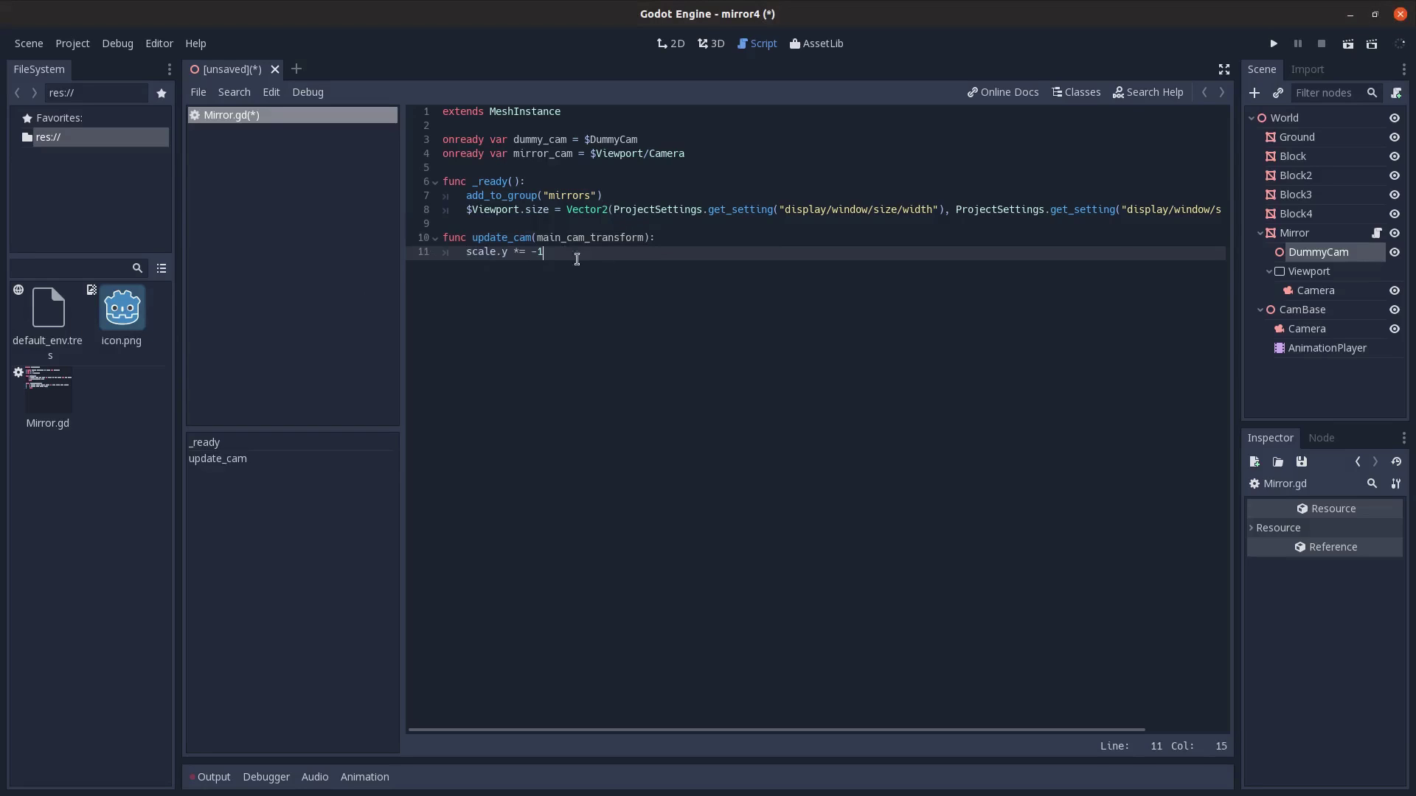
right_click(567, 258)
left_click(546, 270)
key("Return")
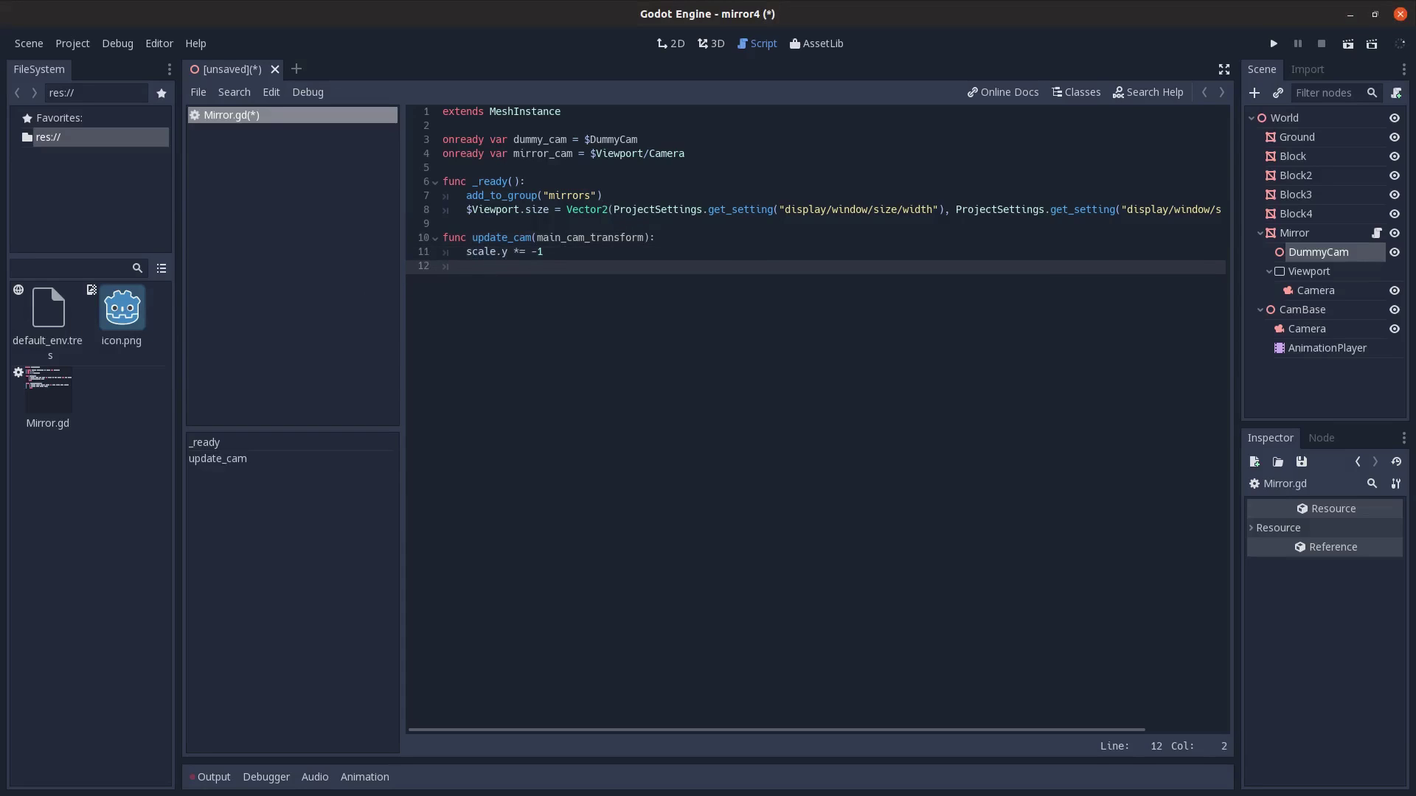
type("dummy_cam.global_transform = main_cam_transform")
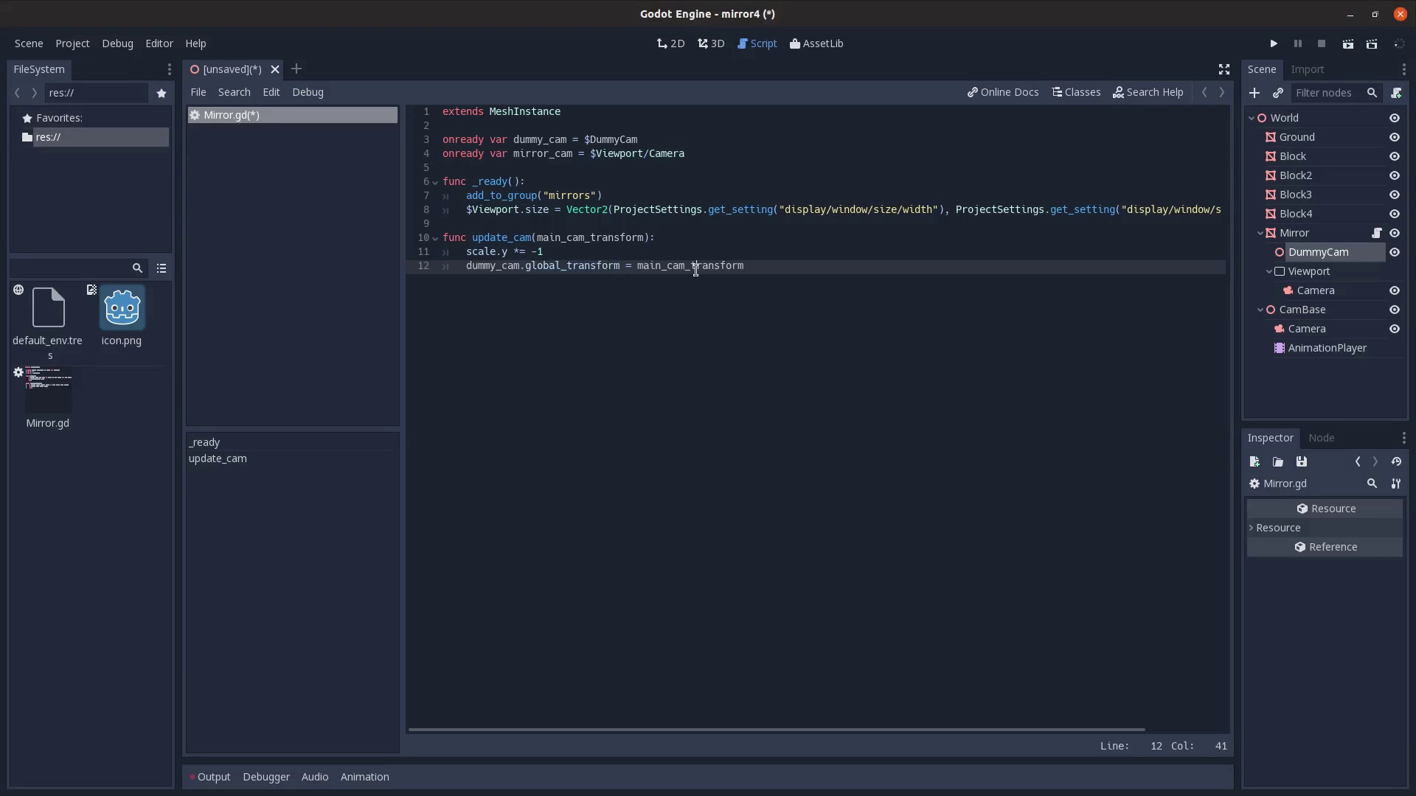
double_click(696, 269)
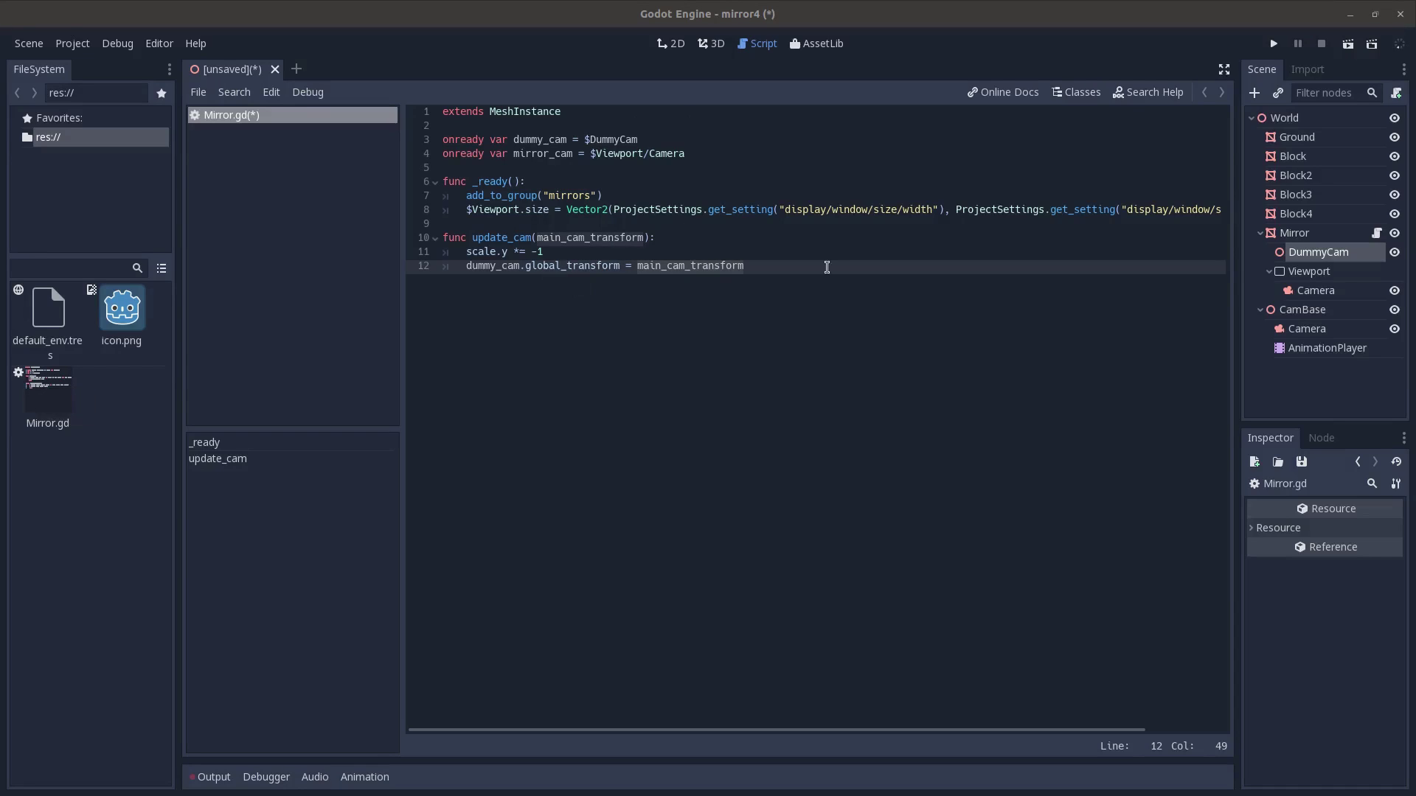
- Continue update_cam with a second scale.y *= -1 and the line mirror_cam.global_transform = dummy_cam.global_transform
key("Return")
type("scale.y *= -1")
key("Return")
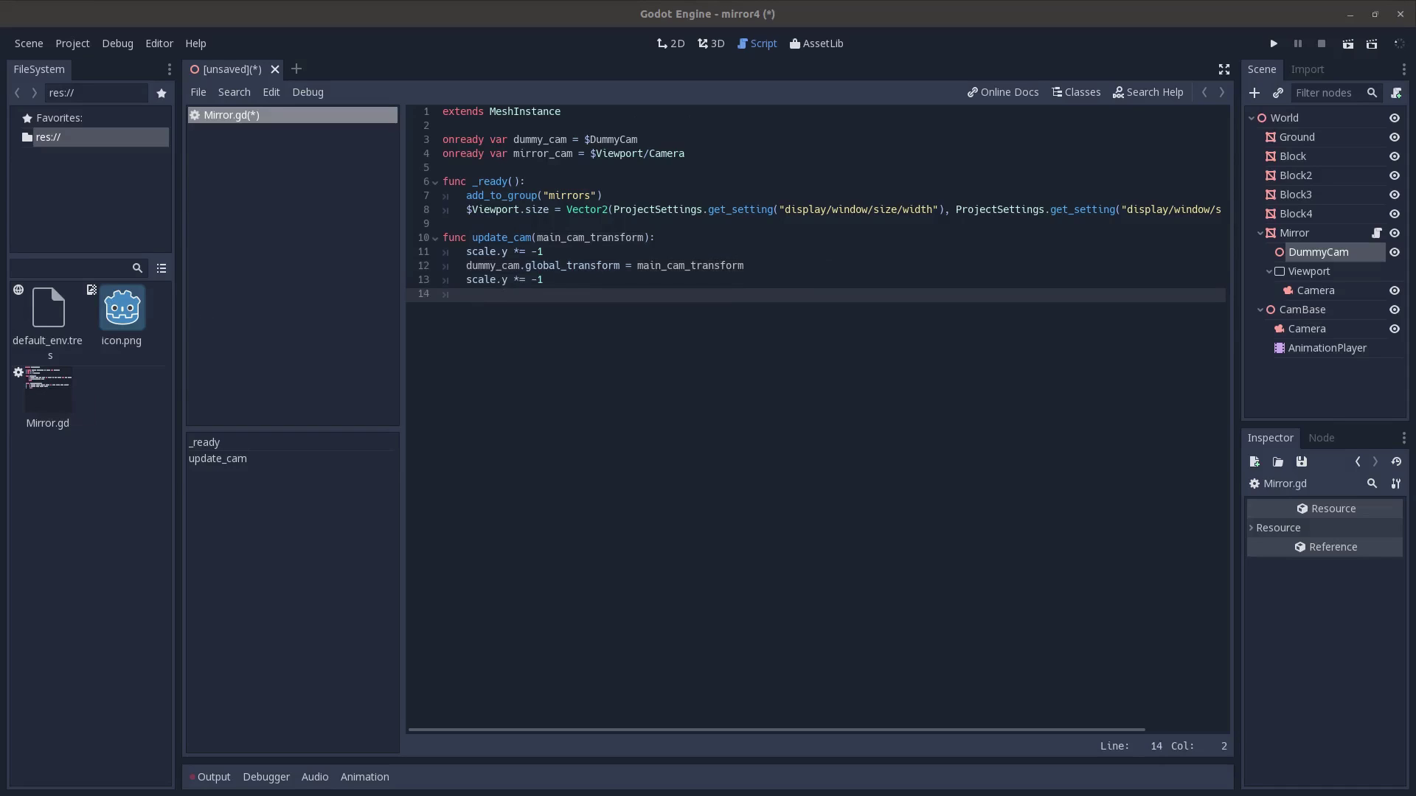
left_click(567, 296)
type("mirror_cam.global_transform = dummy_cam.global_transform")
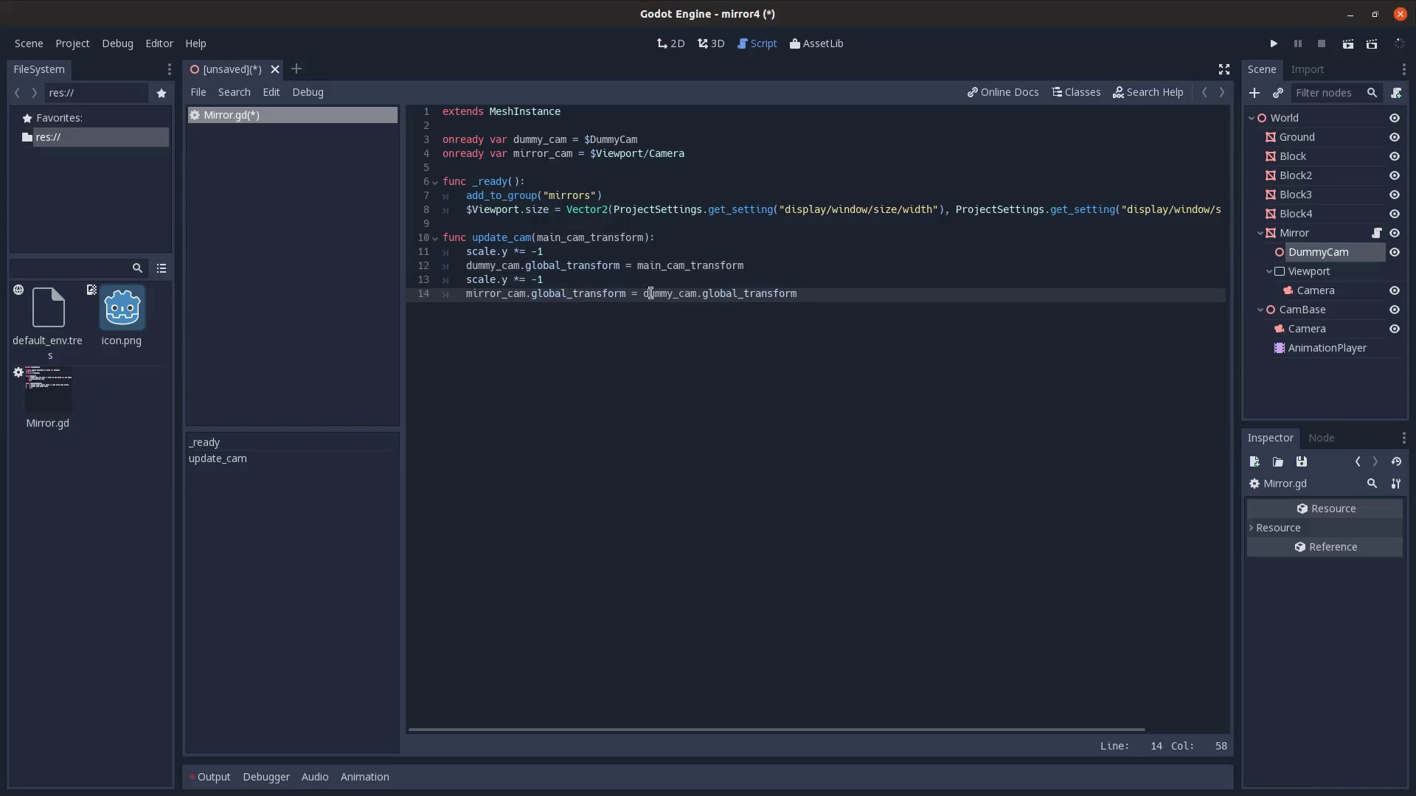
double_click(491, 262)
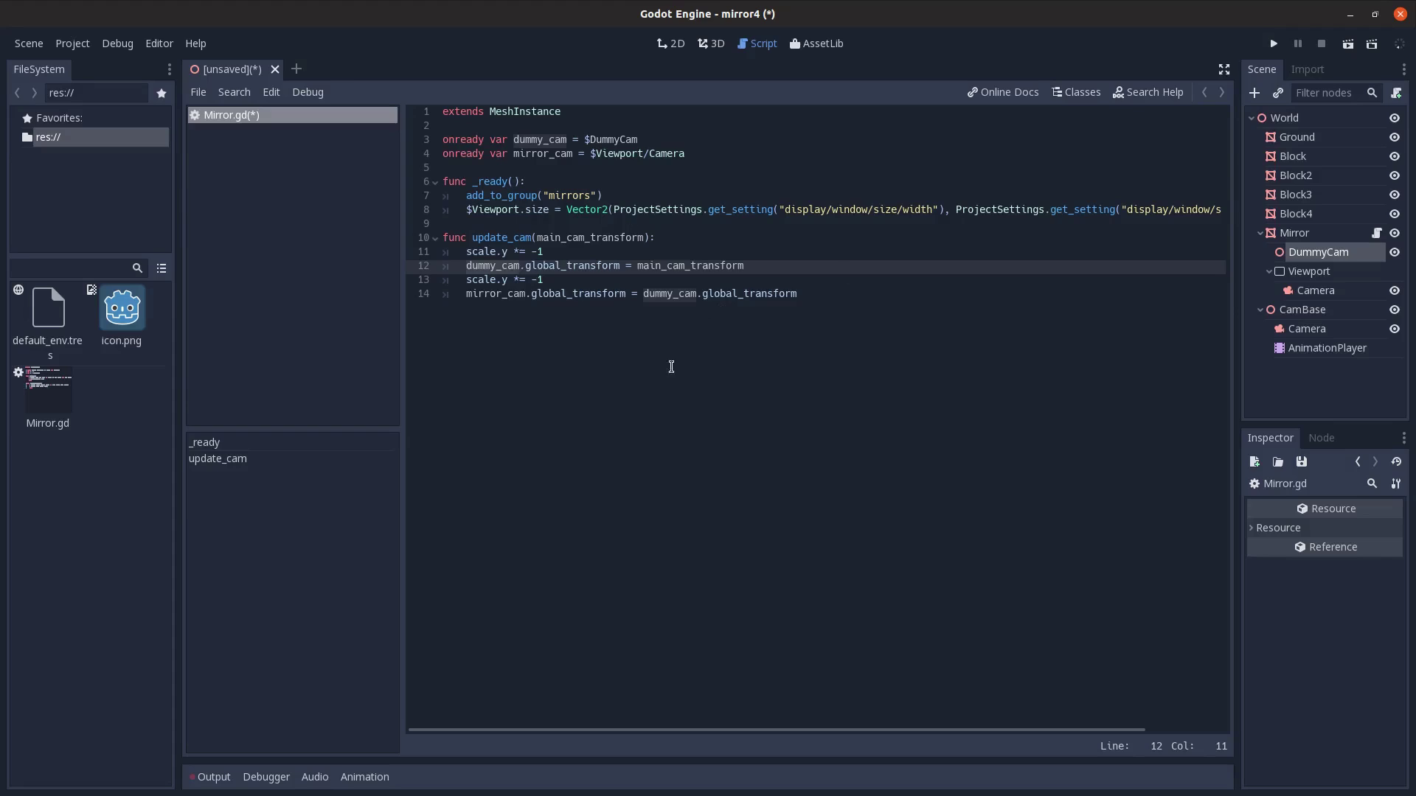
- End update_cam with the line mirror_cam.global_transform.basis.x *= -1
left_click(817, 297)
key("Return")
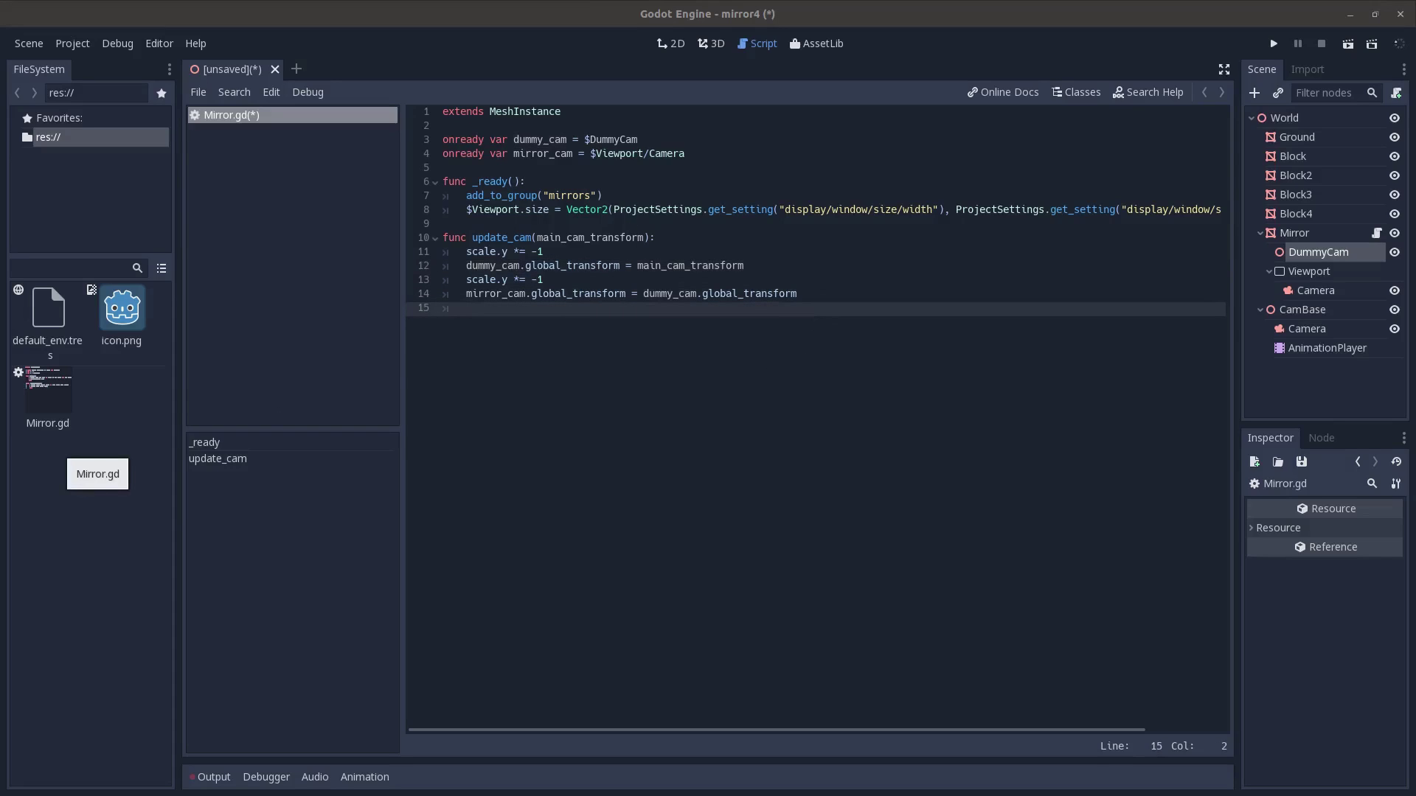
type("mirror_cam.global_transform.basis.x *= -1")
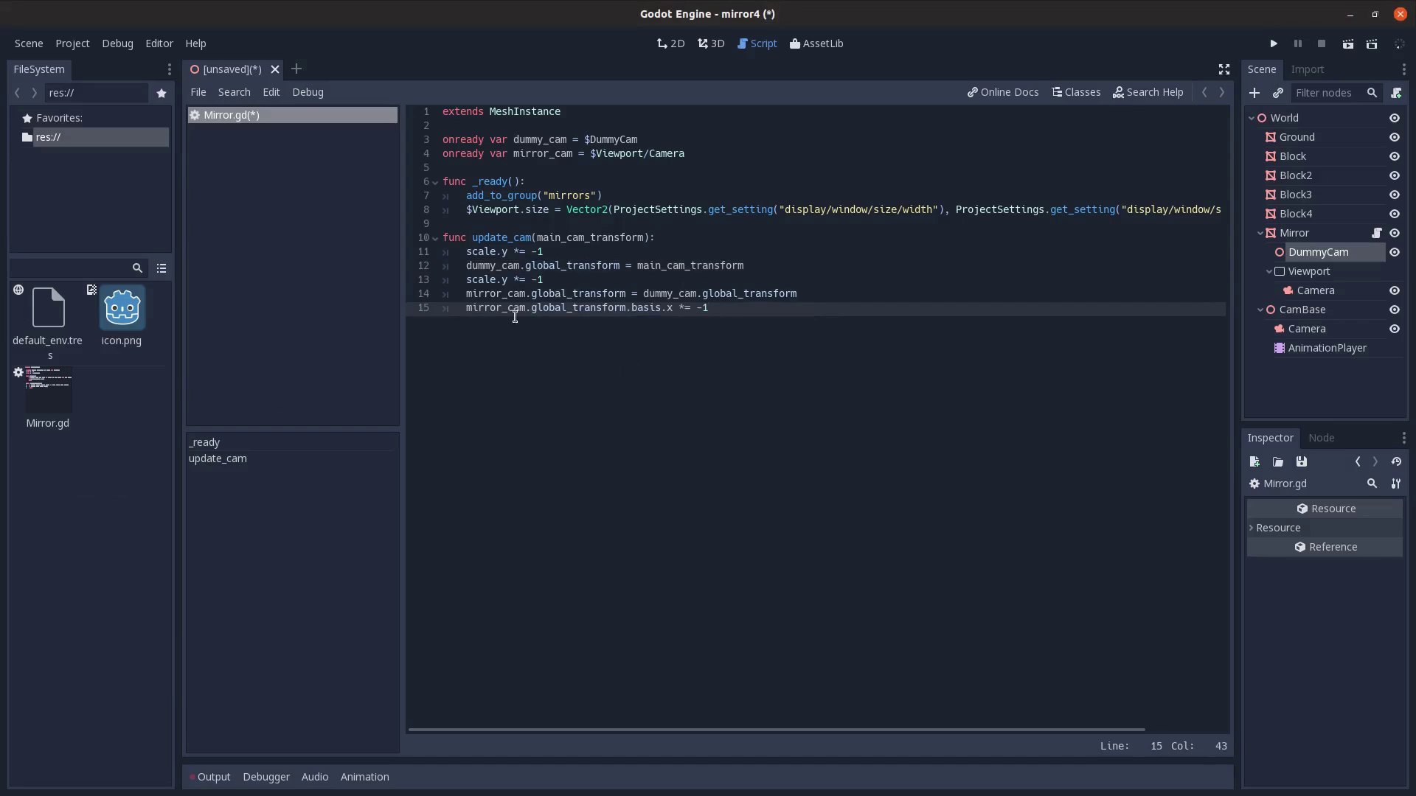
left_click(649, 309)
left_click(724, 308)
triple_click(646, 309)
left_click(724, 312)
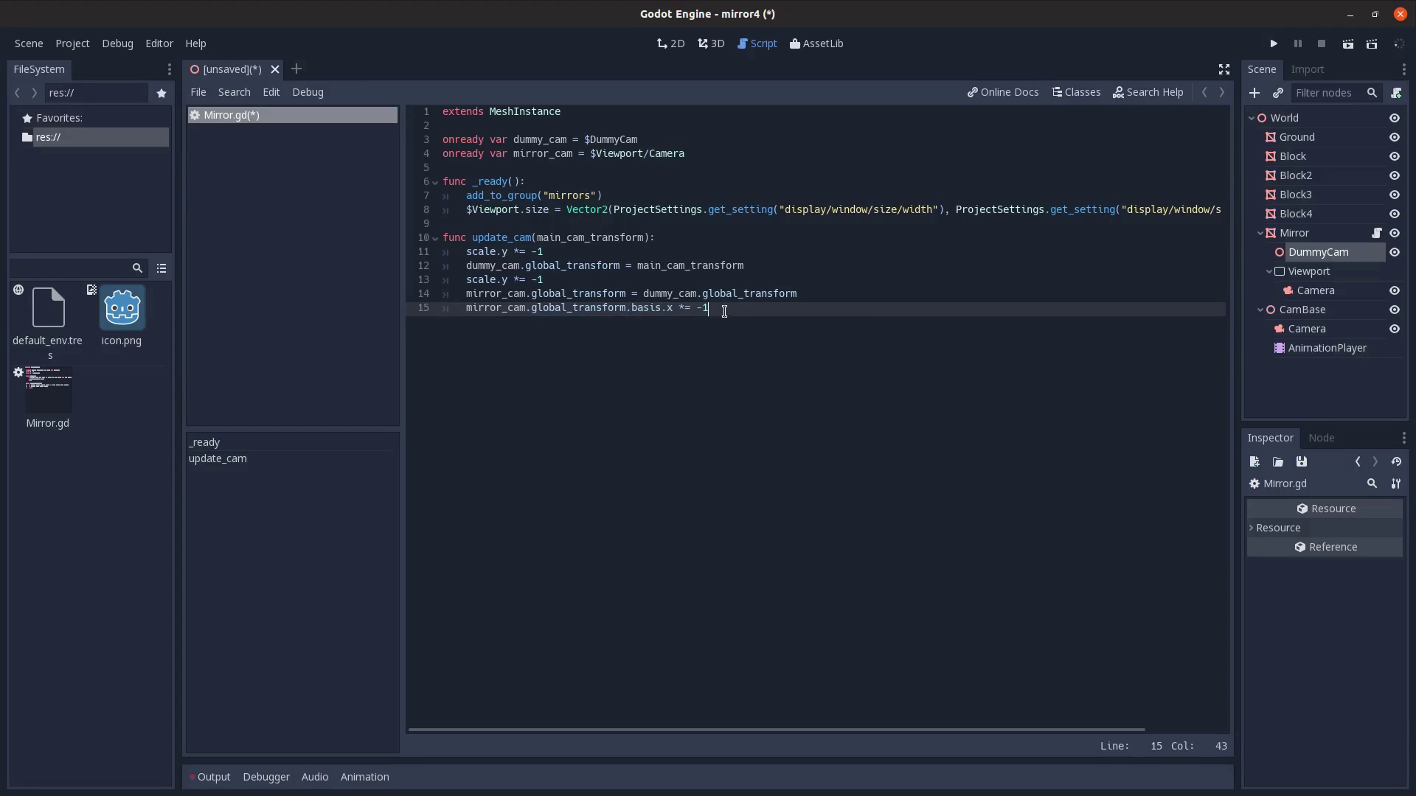
- Save the scene as World.tscn in res://
left_click(466, 308)
key("ctrl+s")
key("Return")
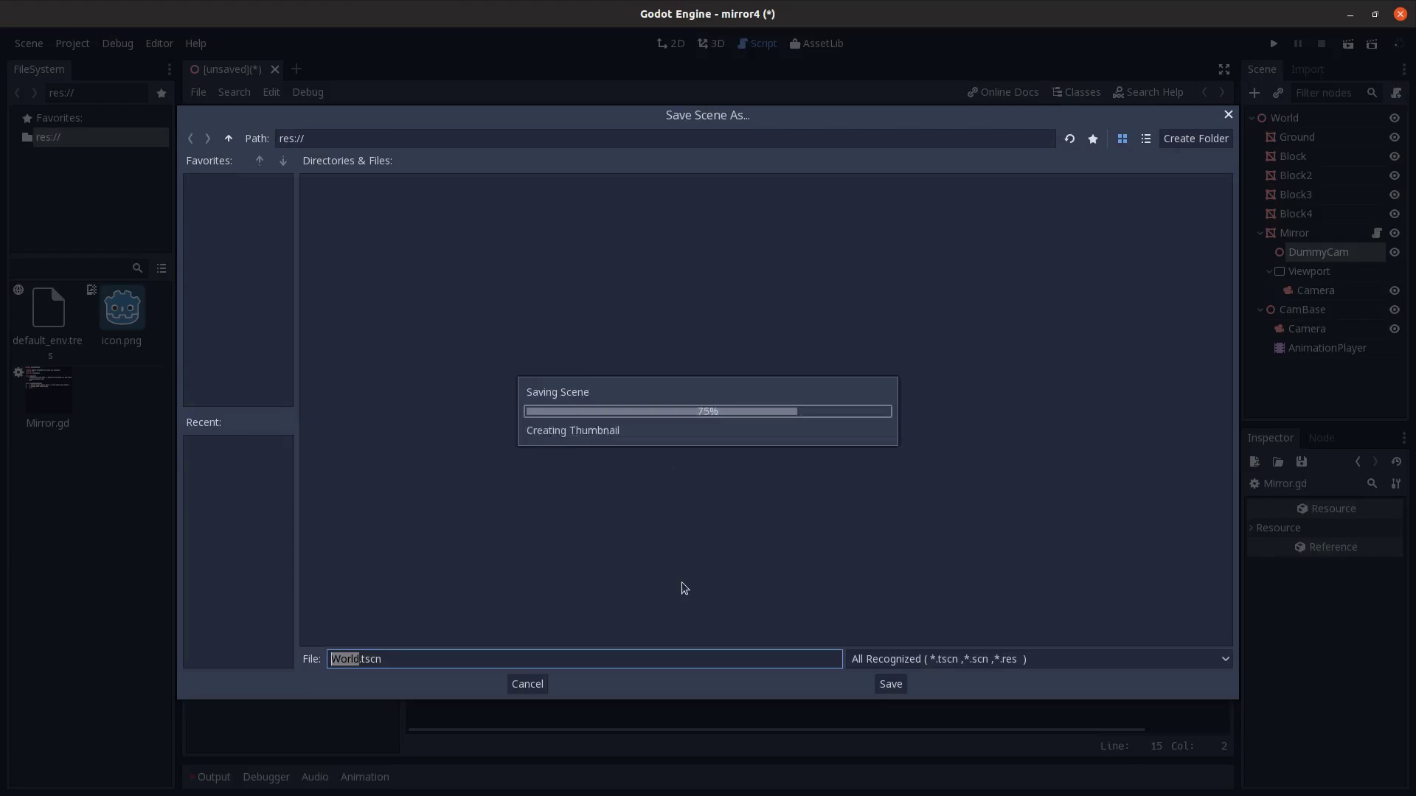
- Attach a new GDScript with the default template to the Camera under CamBase at res://Camera.gd
left_click(1316, 337)
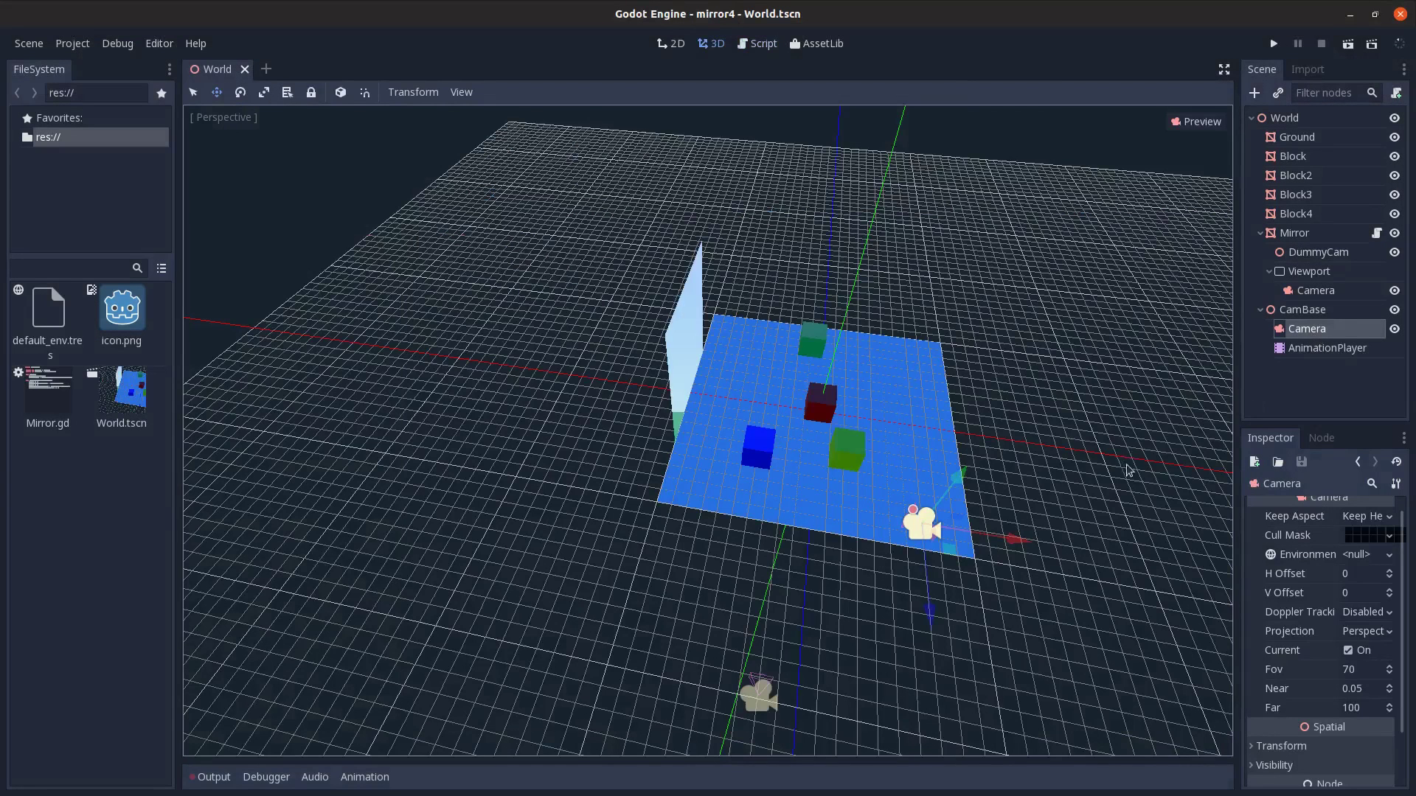
left_click(1396, 94)
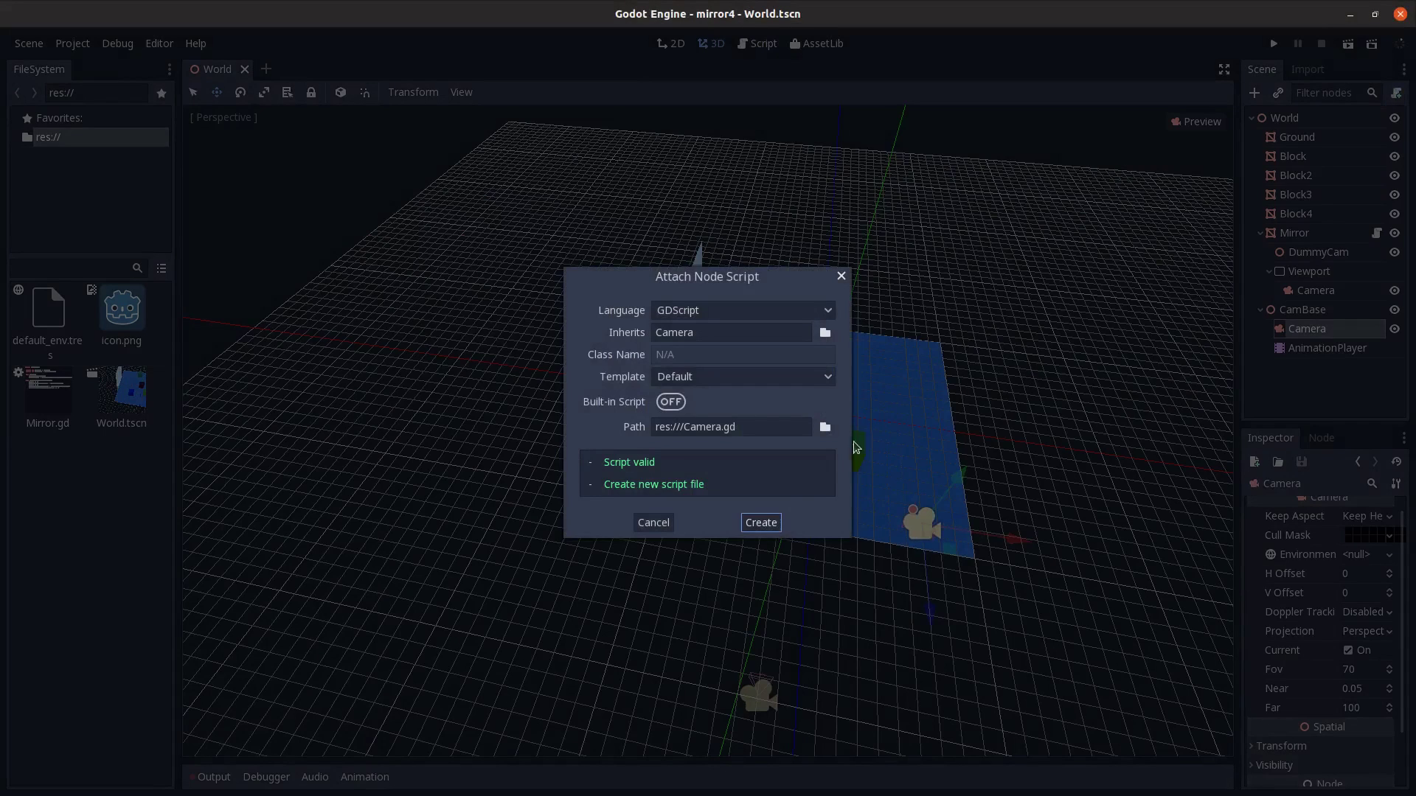
left_click(773, 524)
- Replace Camera.gd's template code with a _process(delta) function running get_tree().call_group("mirrors", "update_cam", global_transform), and save
left_click_drag(775, 512, 419, 145)
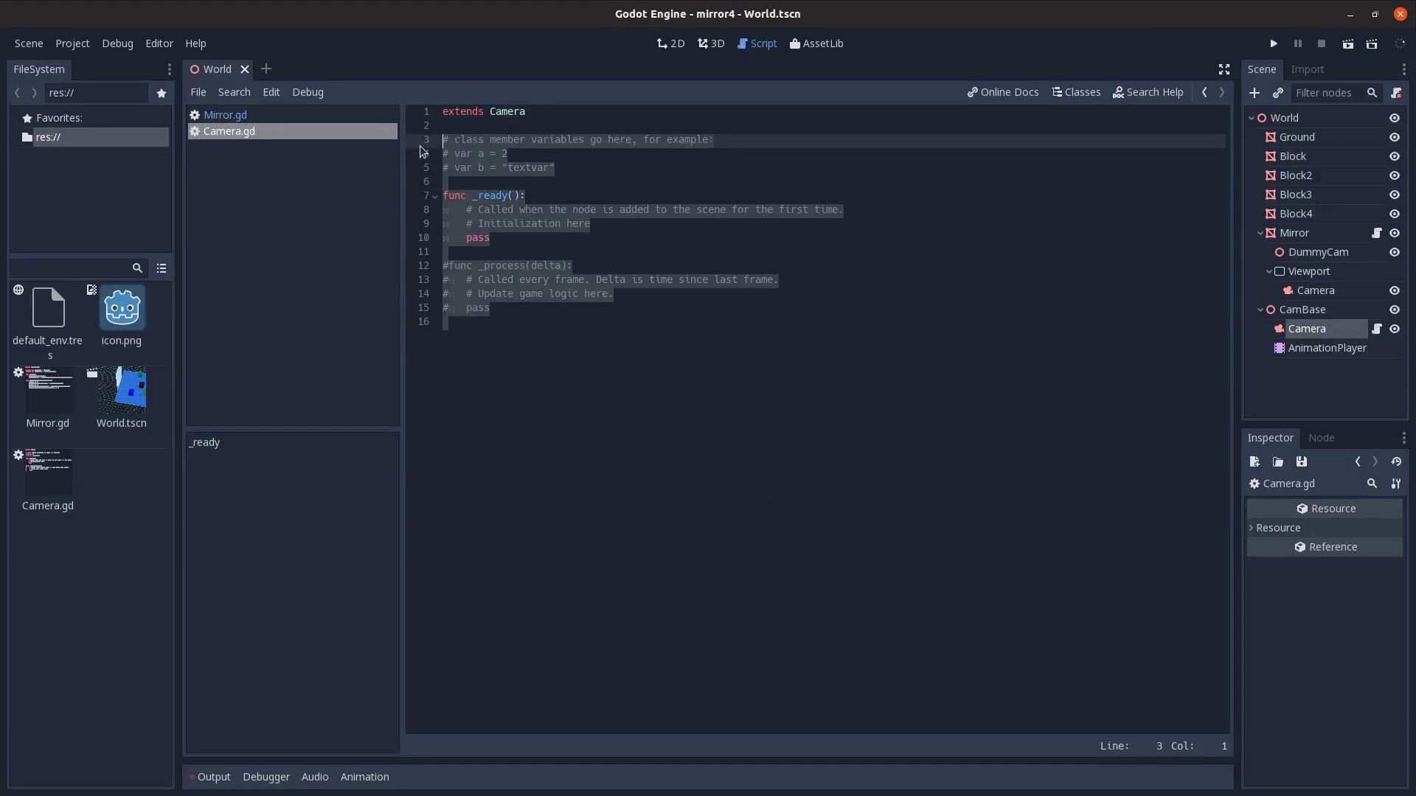
key("BackSpace")
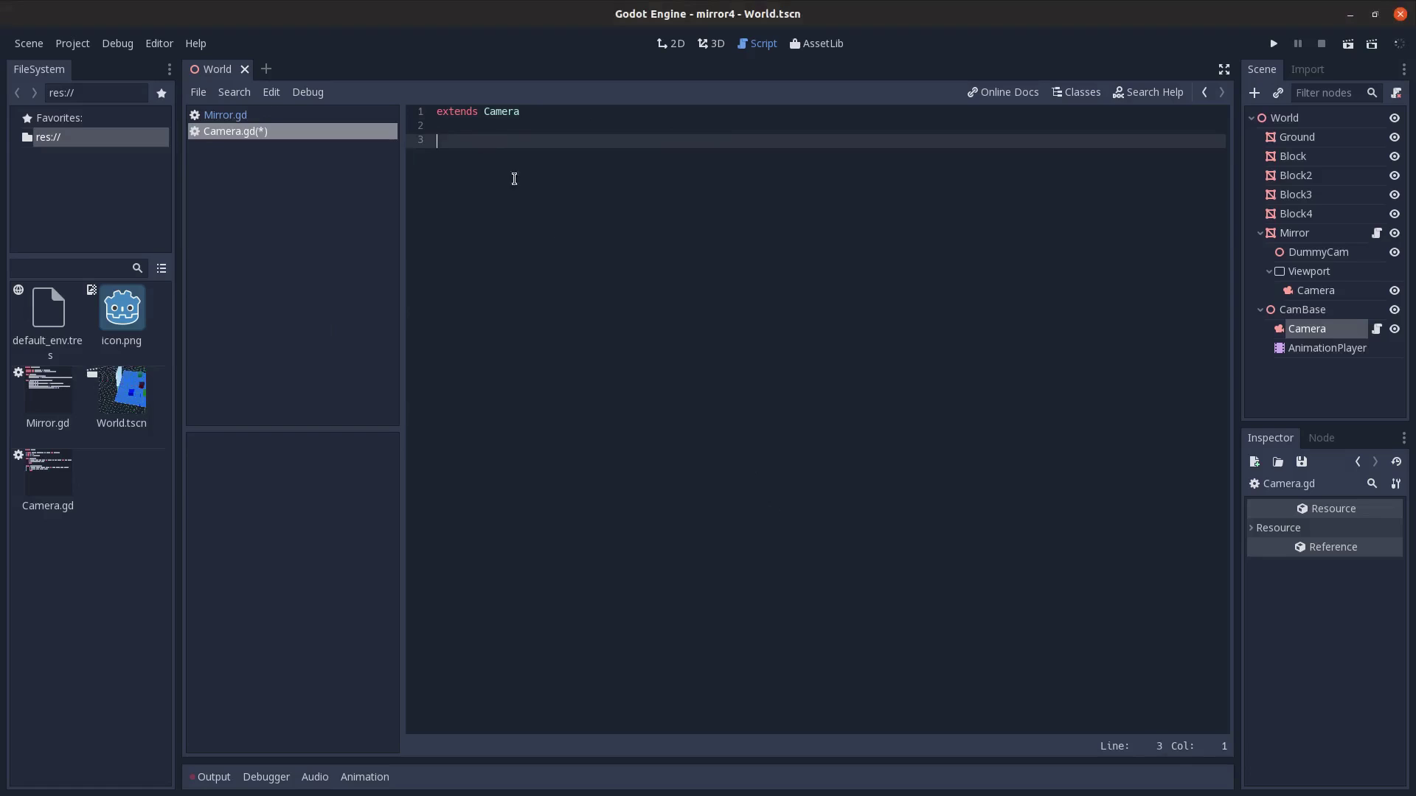
type("func _process(delta): \tget_tree().call_group(\"mirrors\", \"update_cam\", global_transform)")
double_click(494, 139)
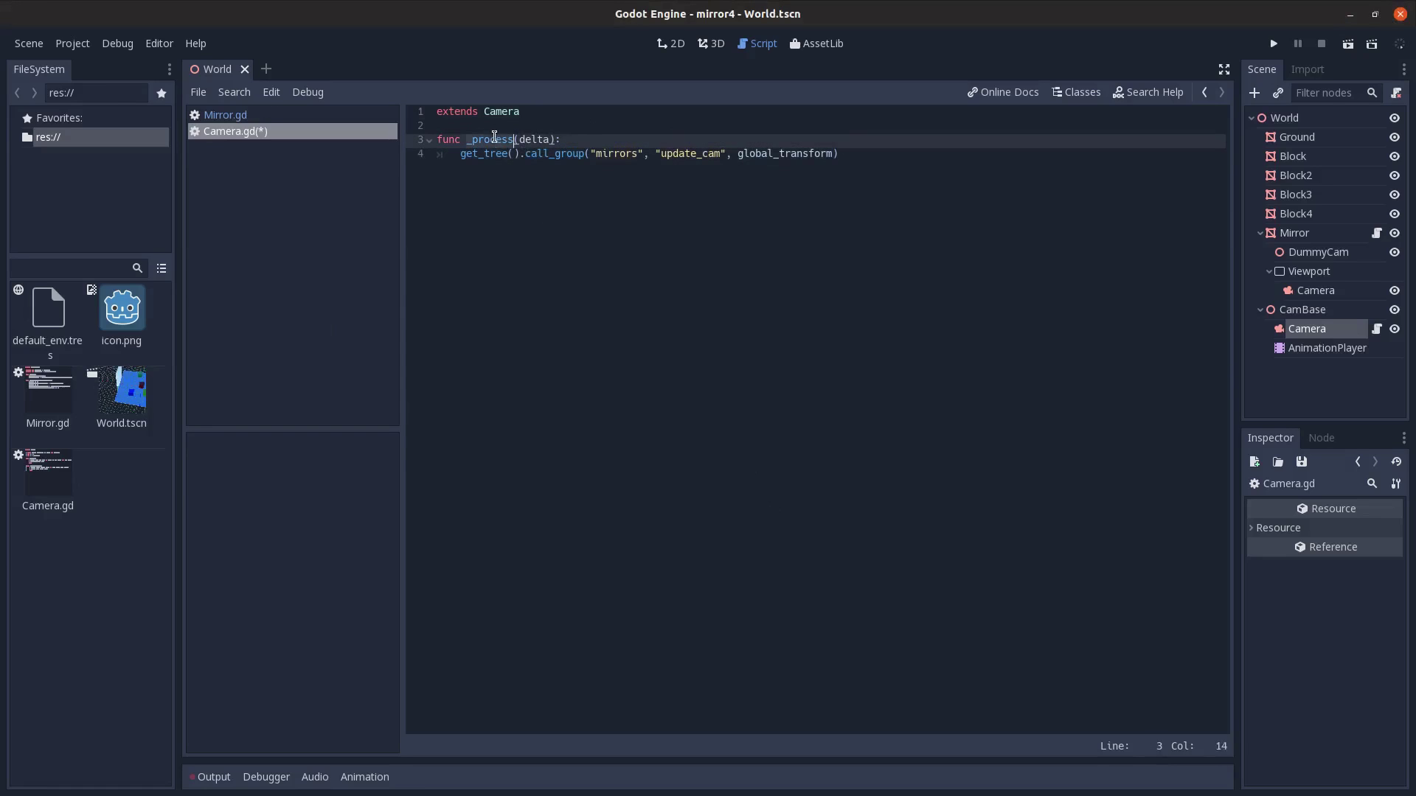
double_click(685, 153)
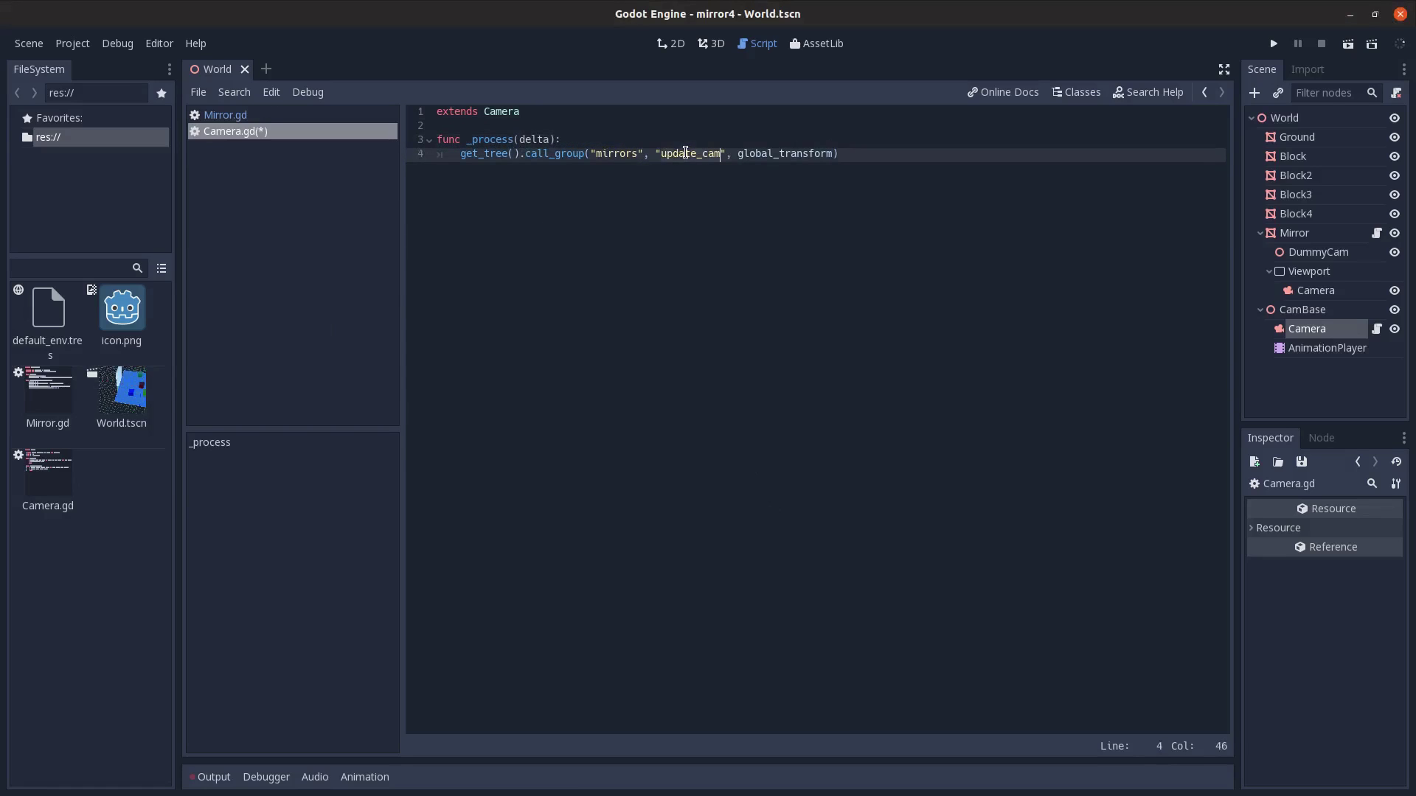
double_click(793, 153)
key("ctrl+s")
- Enable Local To Scene in the resource settings of the Mirror's ShaderMaterial
left_click(262, 115)
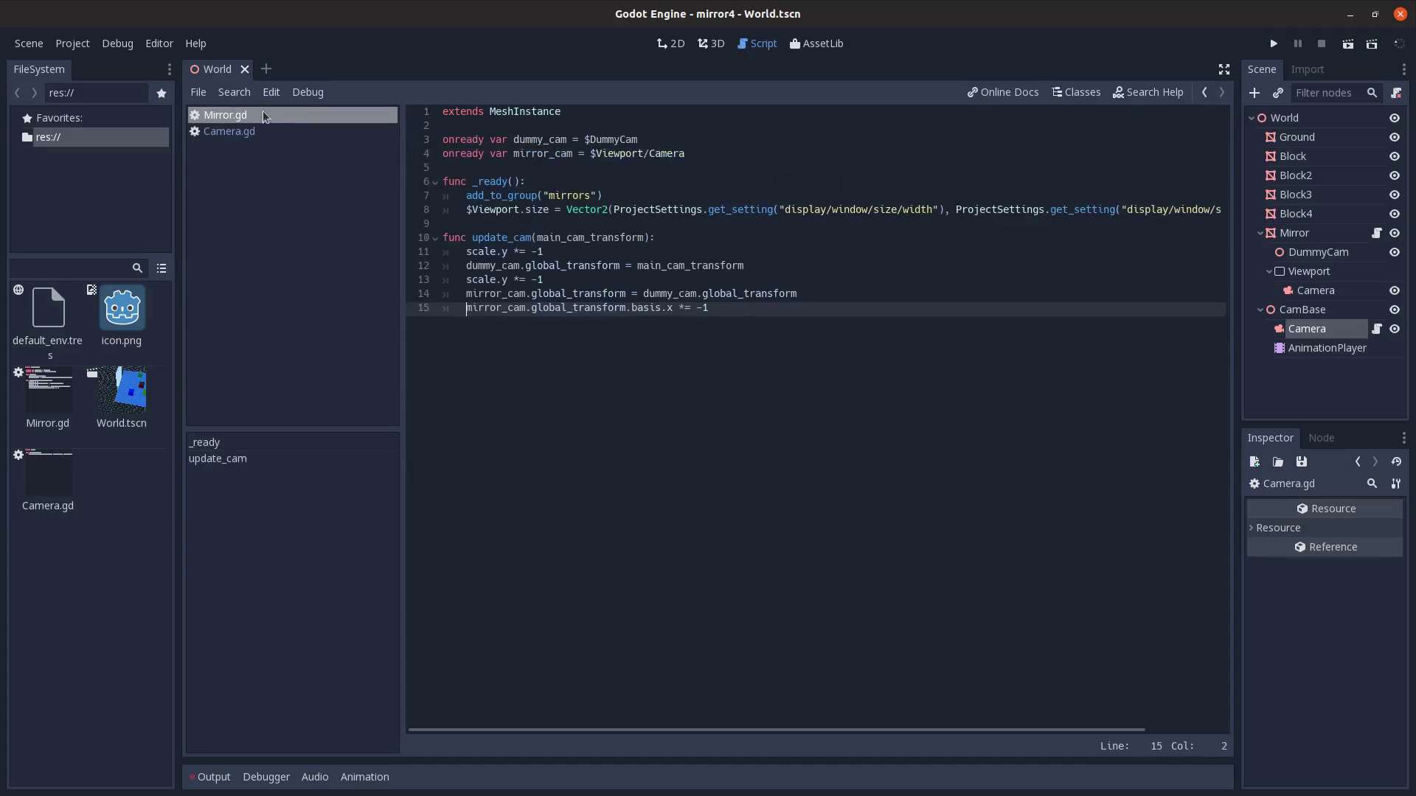
left_click(1318, 235)
left_click(1361, 609)
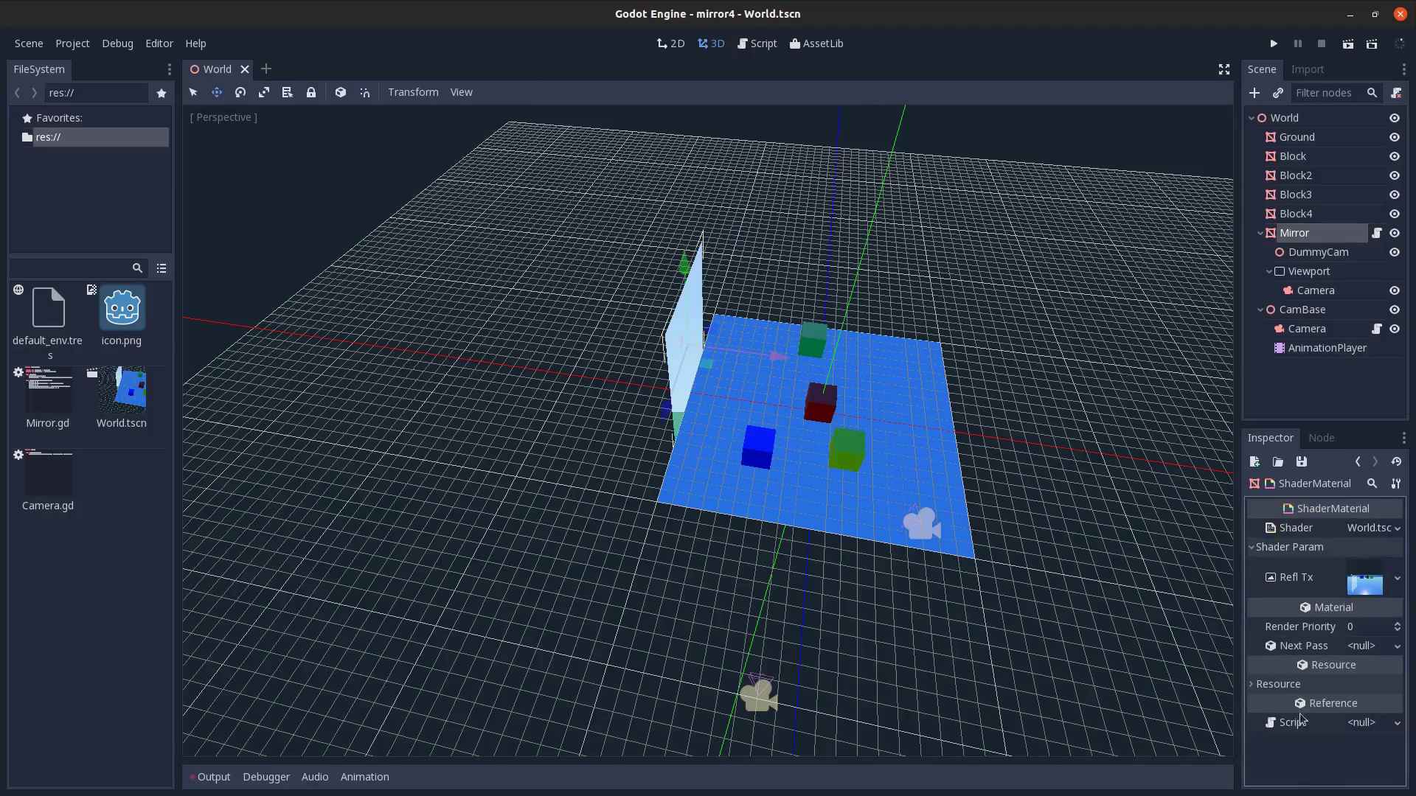
left_click(1301, 686)
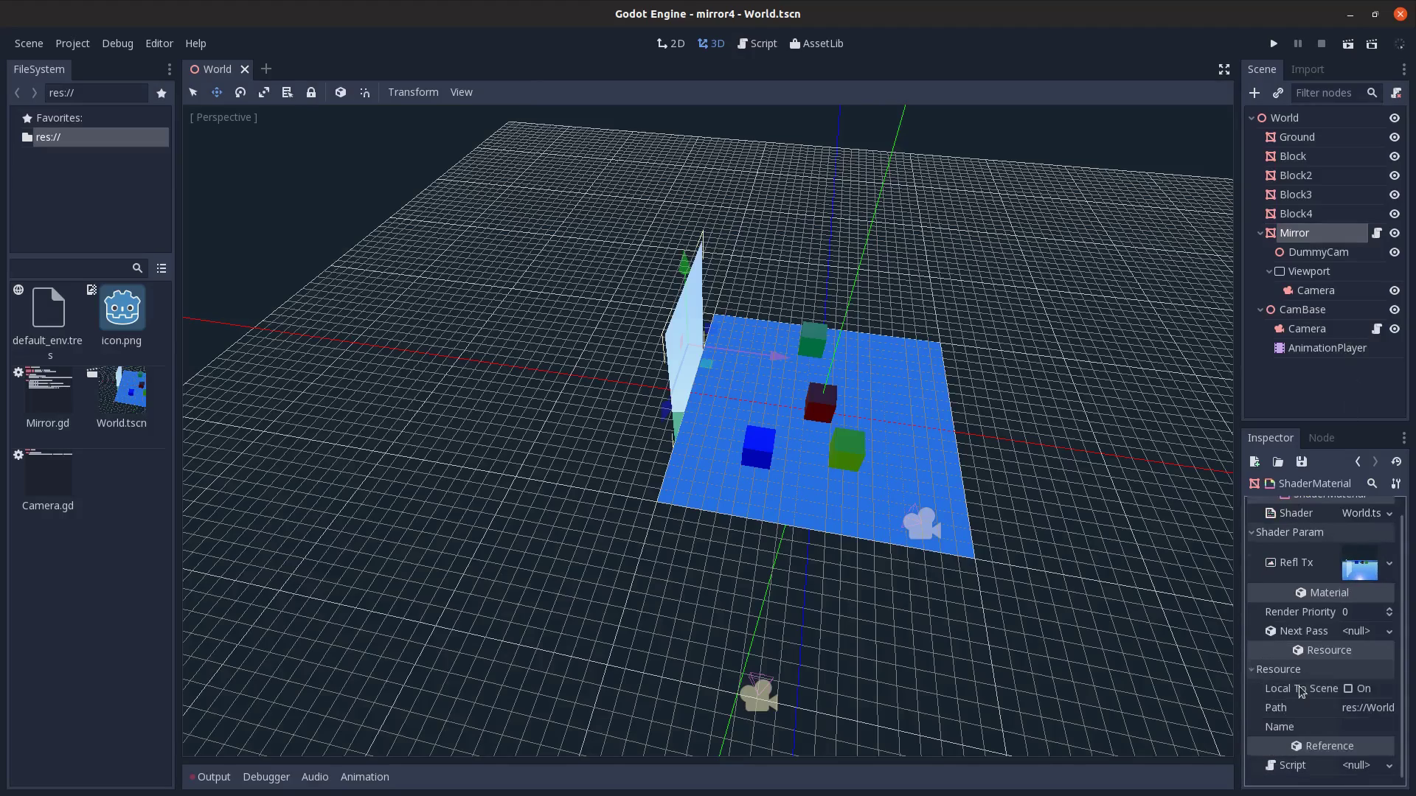
left_click(1349, 688)
middle_click_drag(914, 516, 710, 405)
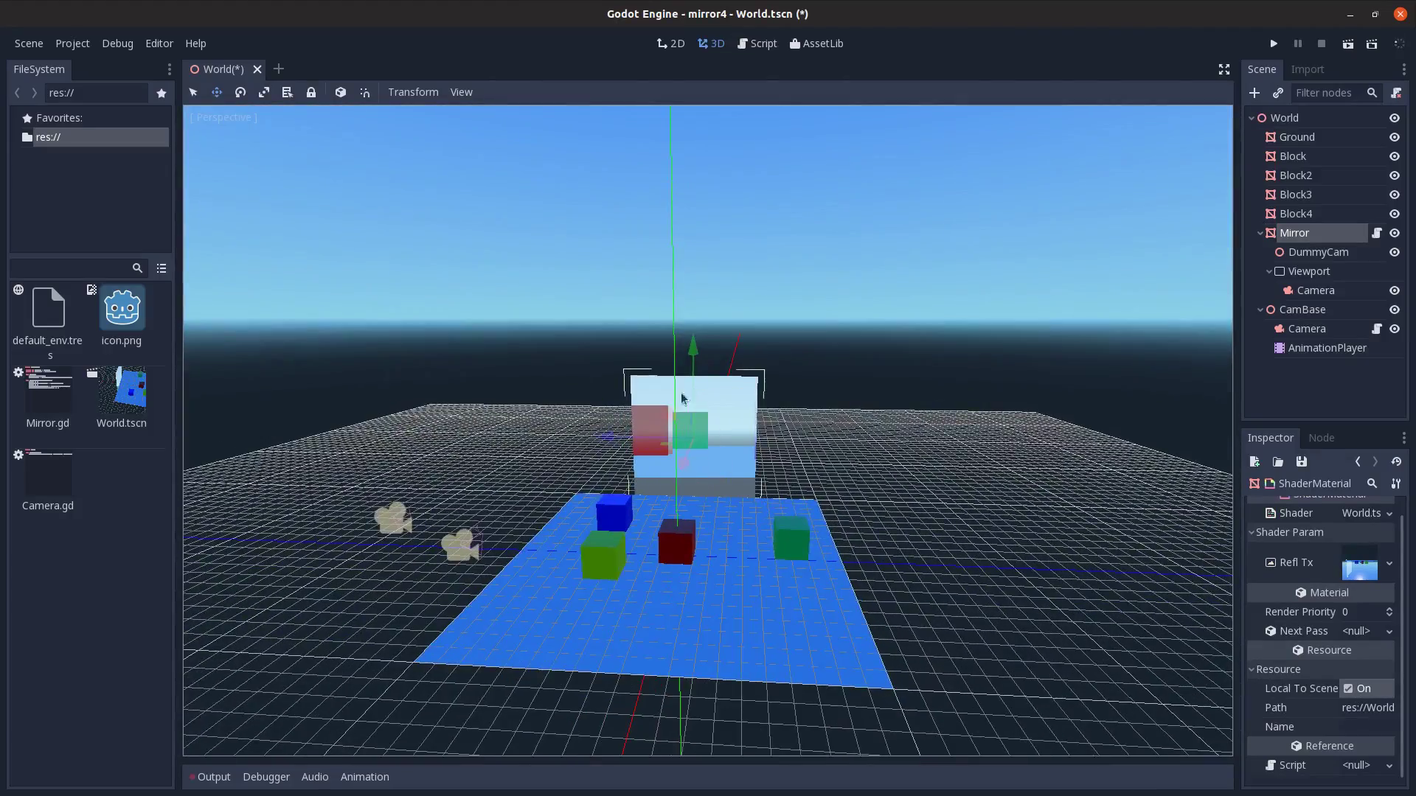
- Run the current scene to check the mirror's reflection, and close the game window
scroll(764, 500, "up", 8)
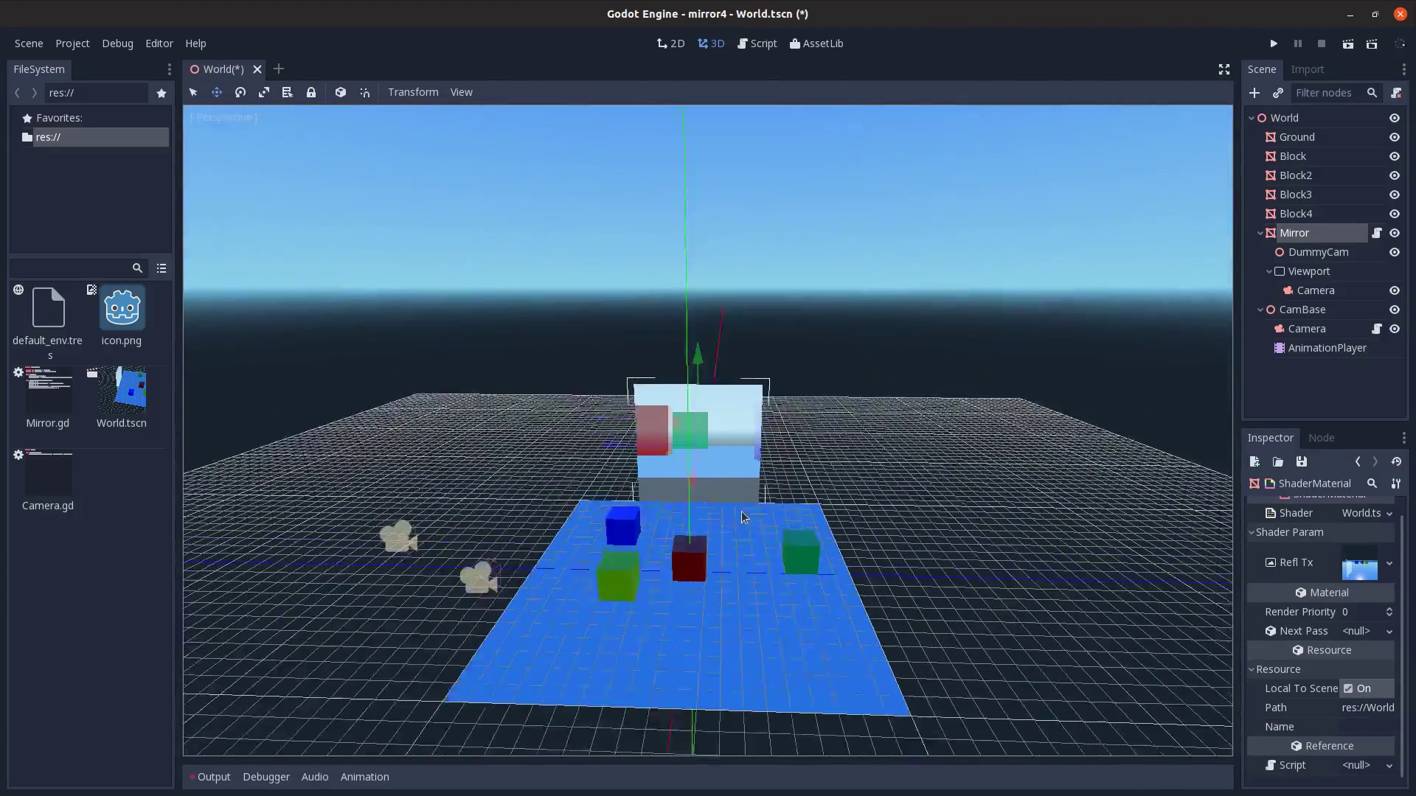
middle_click_drag(797, 617, 848, 517)
left_click(1347, 44)
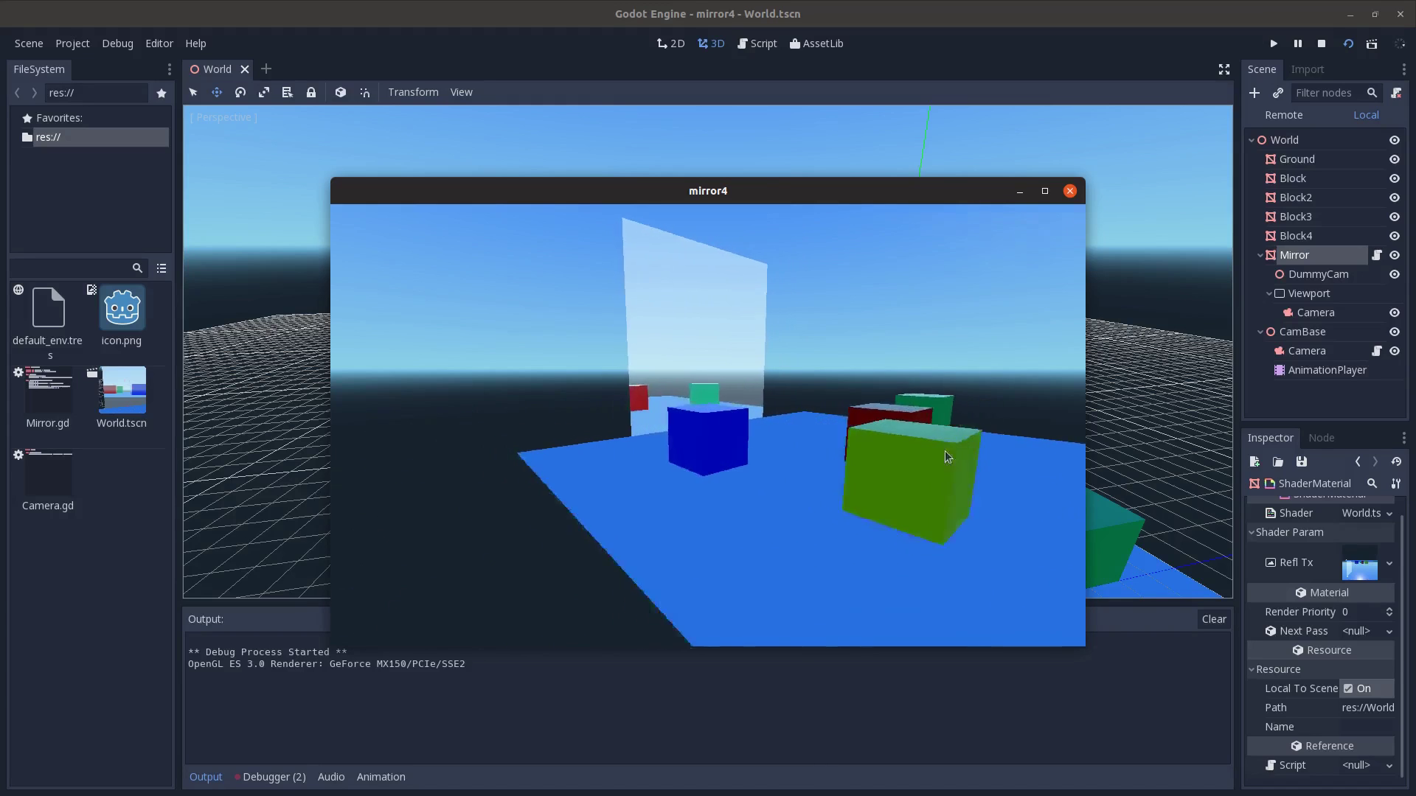
left_click(1069, 191)
- Read the errors reported by the debugger for the last run, and return to the output log
left_click(274, 778)
left_click(282, 591)
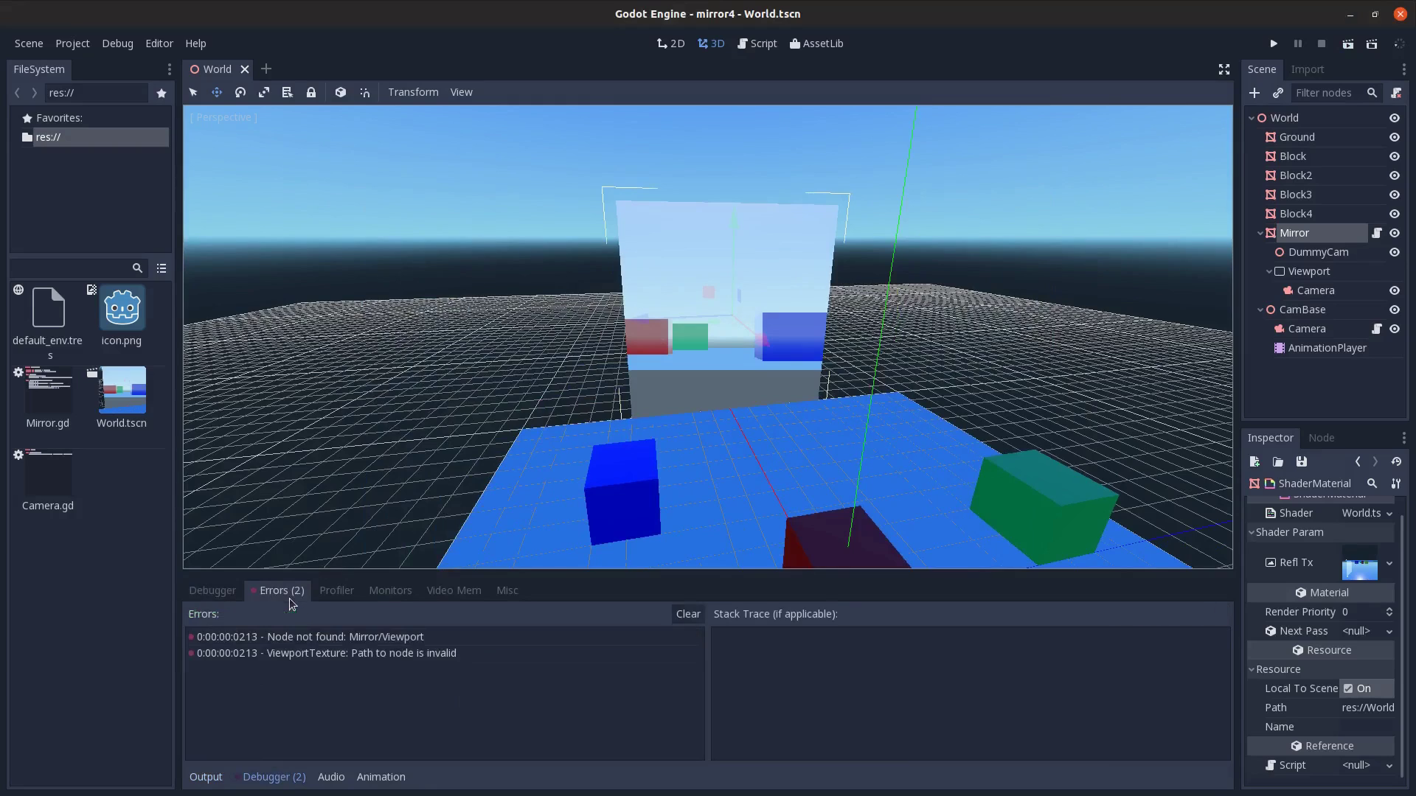
left_click(395, 636)
left_click(396, 655)
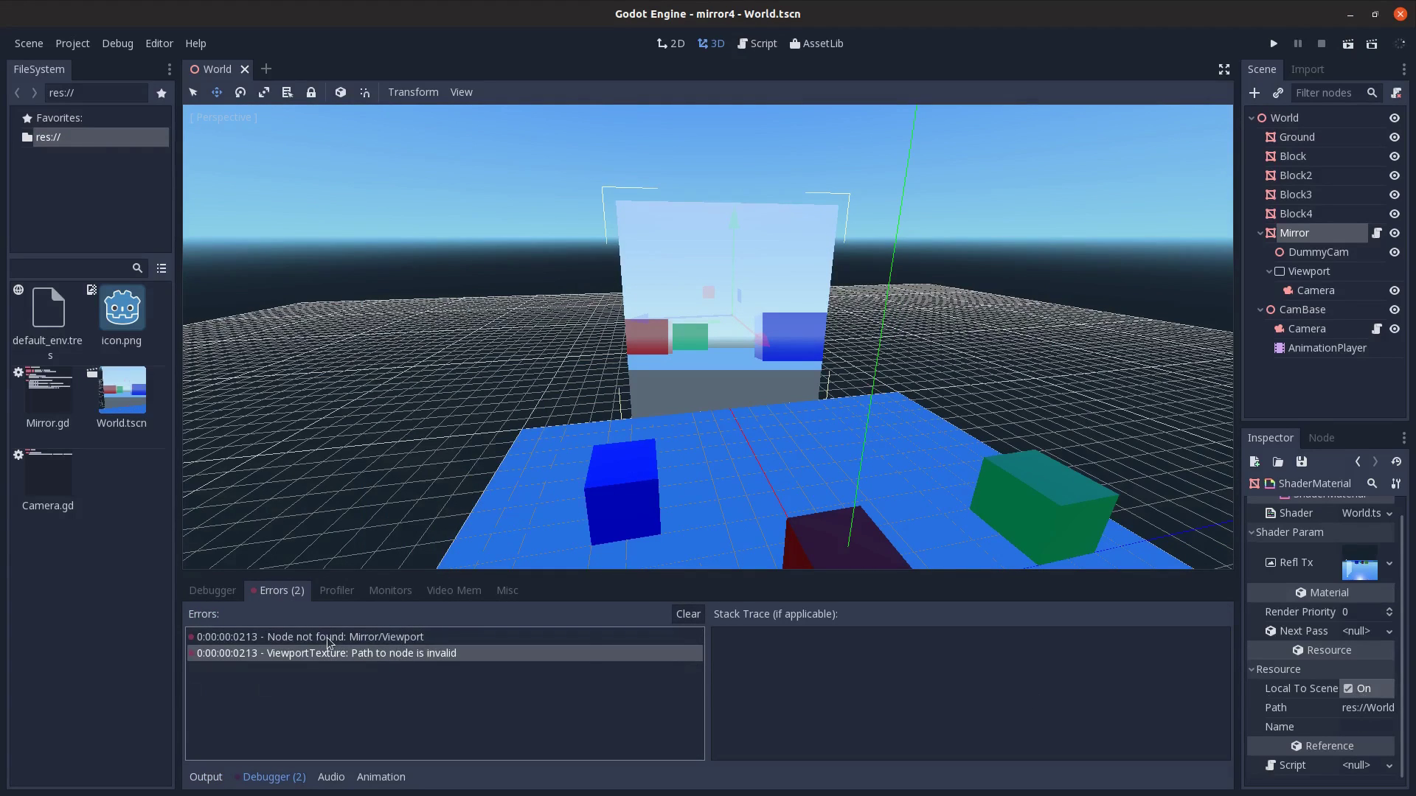
left_click(218, 588)
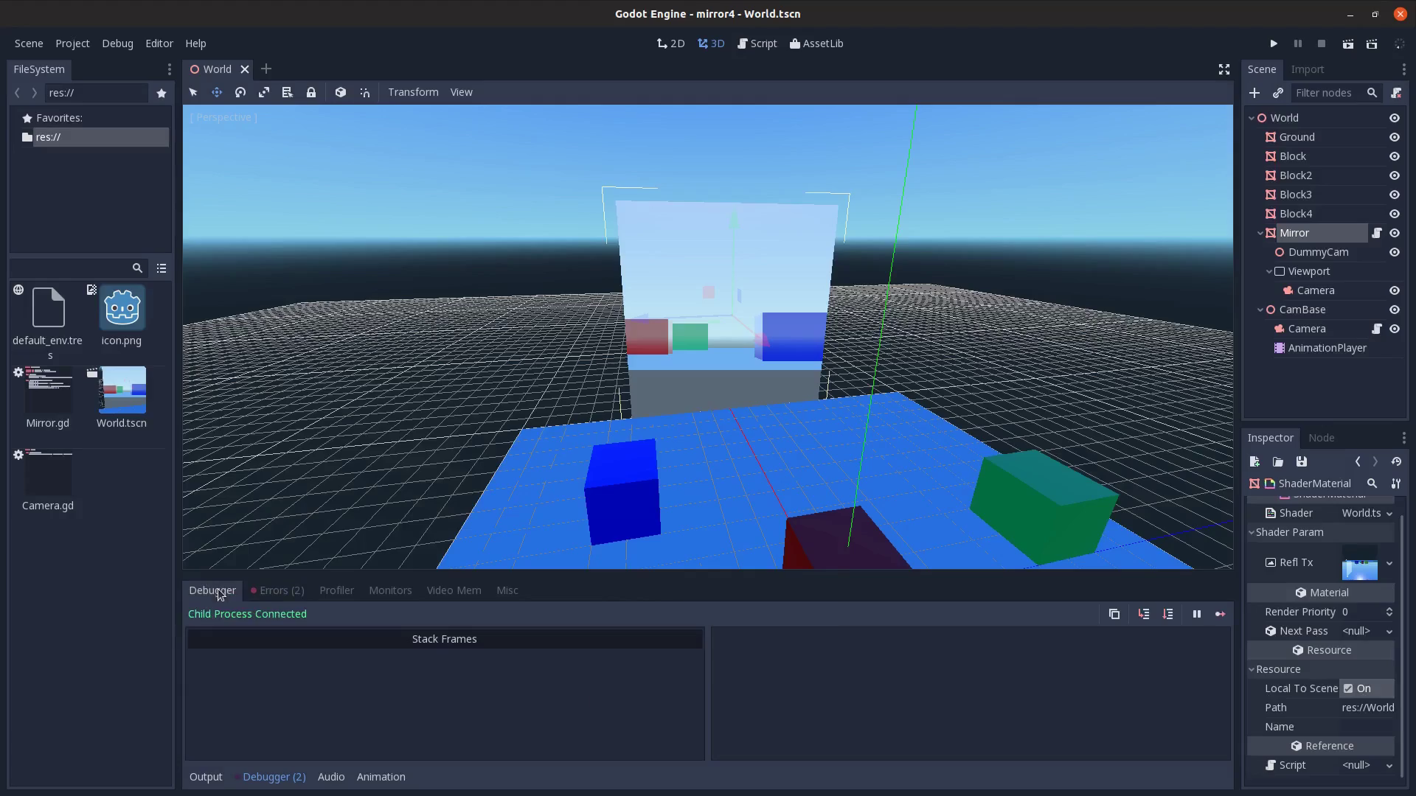
left_click(206, 777)
- Temporarily move Block3 behind the mirror plane to test the reflection in the running scene, and undo the move
middle_click_drag(640, 519, 838, 522)
scroll(837, 521, "down", 10)
middle_click_drag(685, 434, 819, 511)
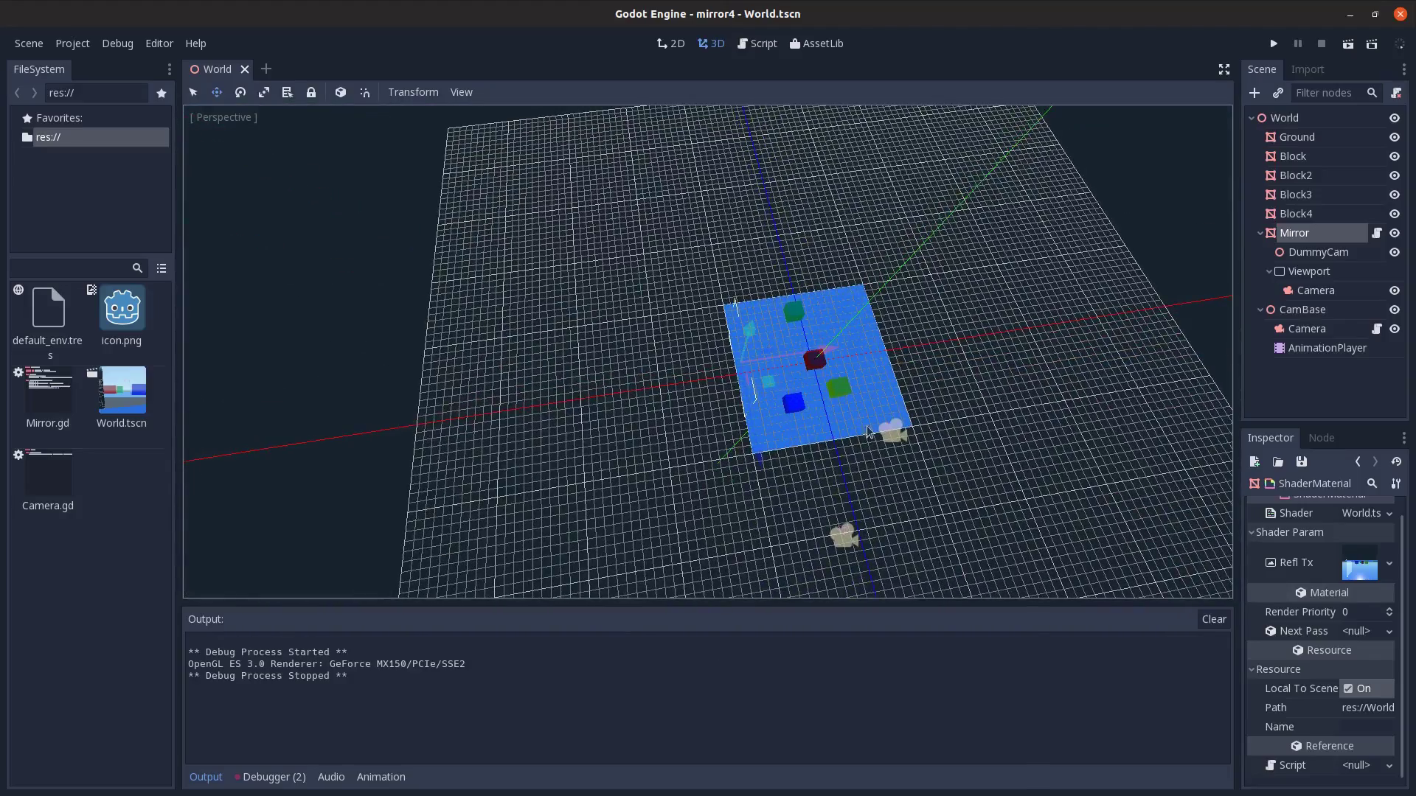
scroll(662, 527, "down", 2)
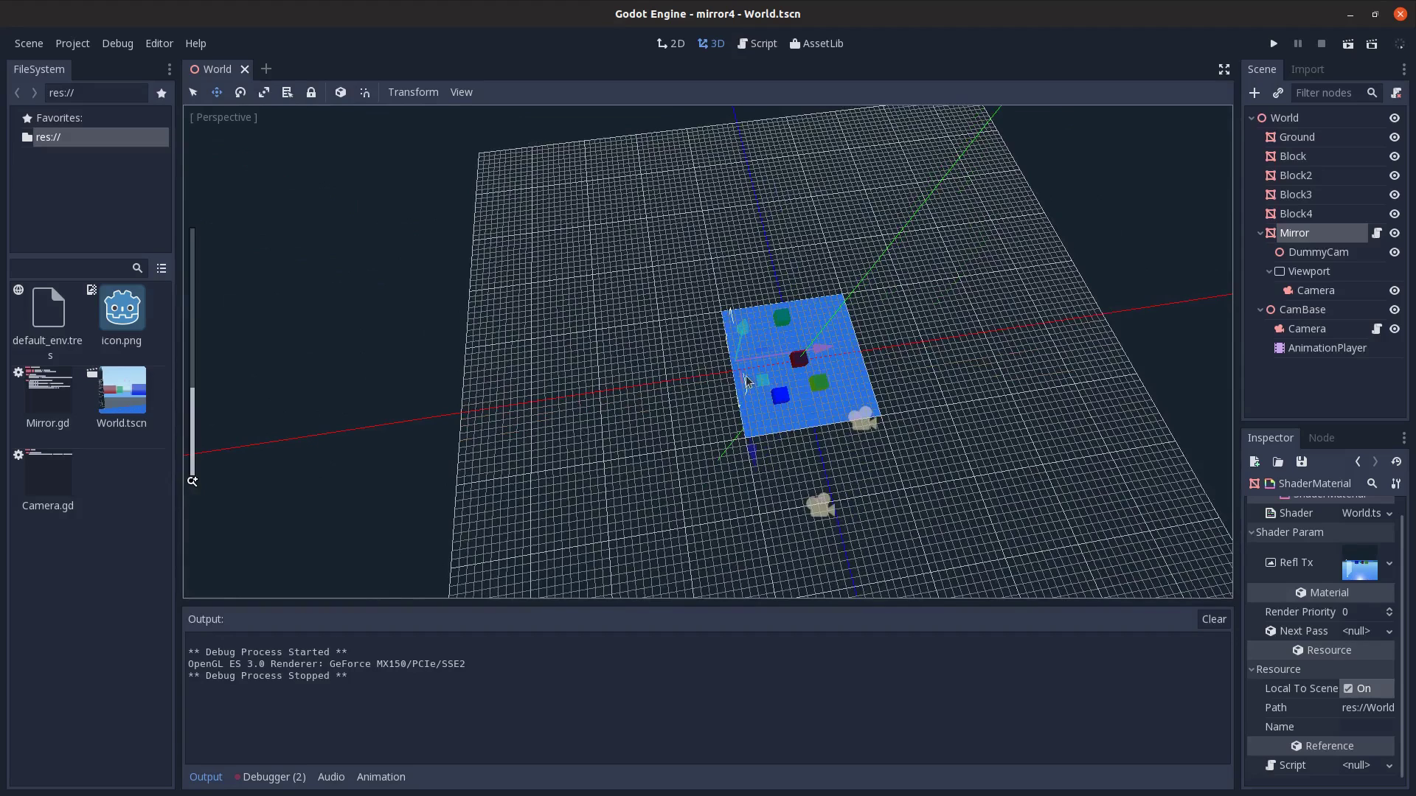
left_click(1295, 194)
left_click_drag(811, 422, 738, 409)
key("ctrl+s")
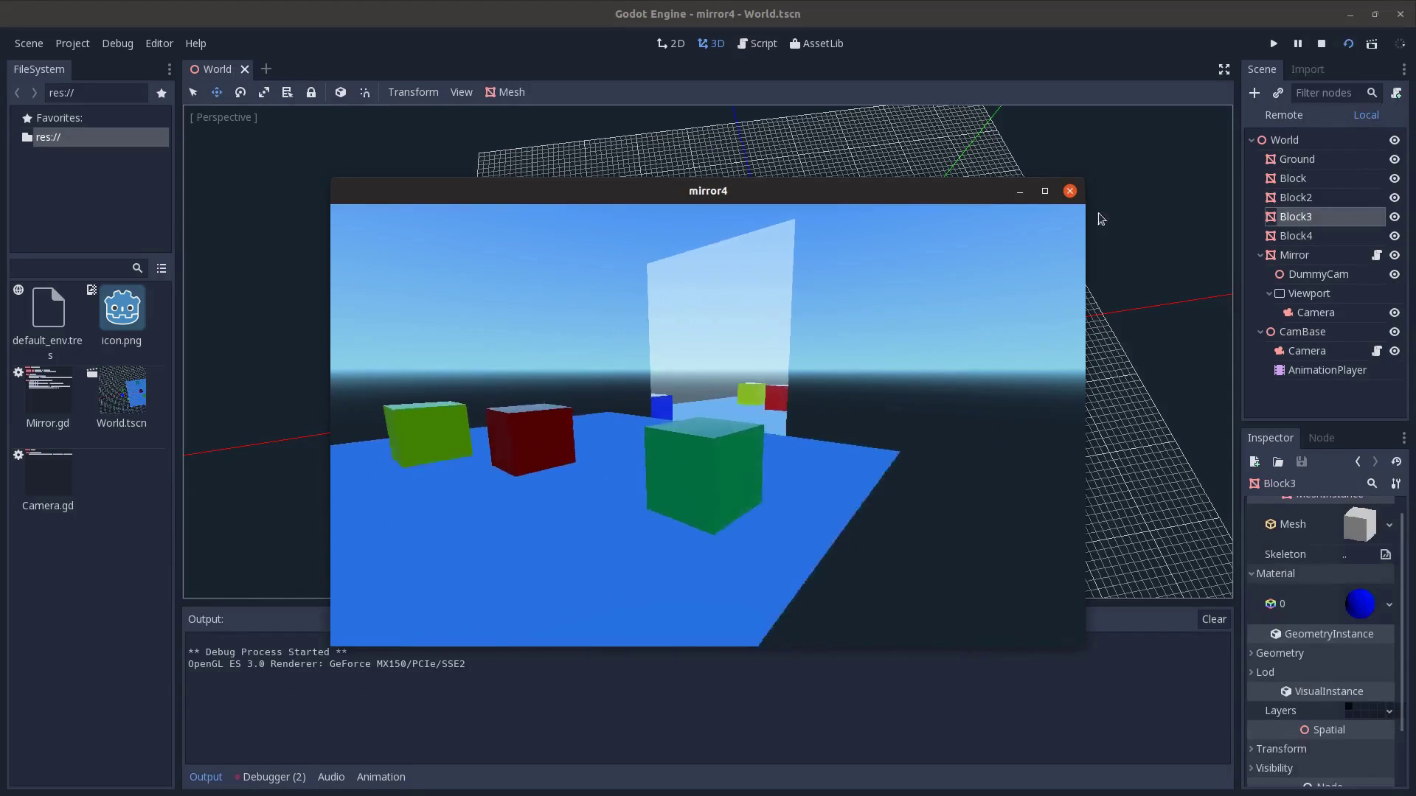
left_click(1069, 191)
key("ctrl+z")
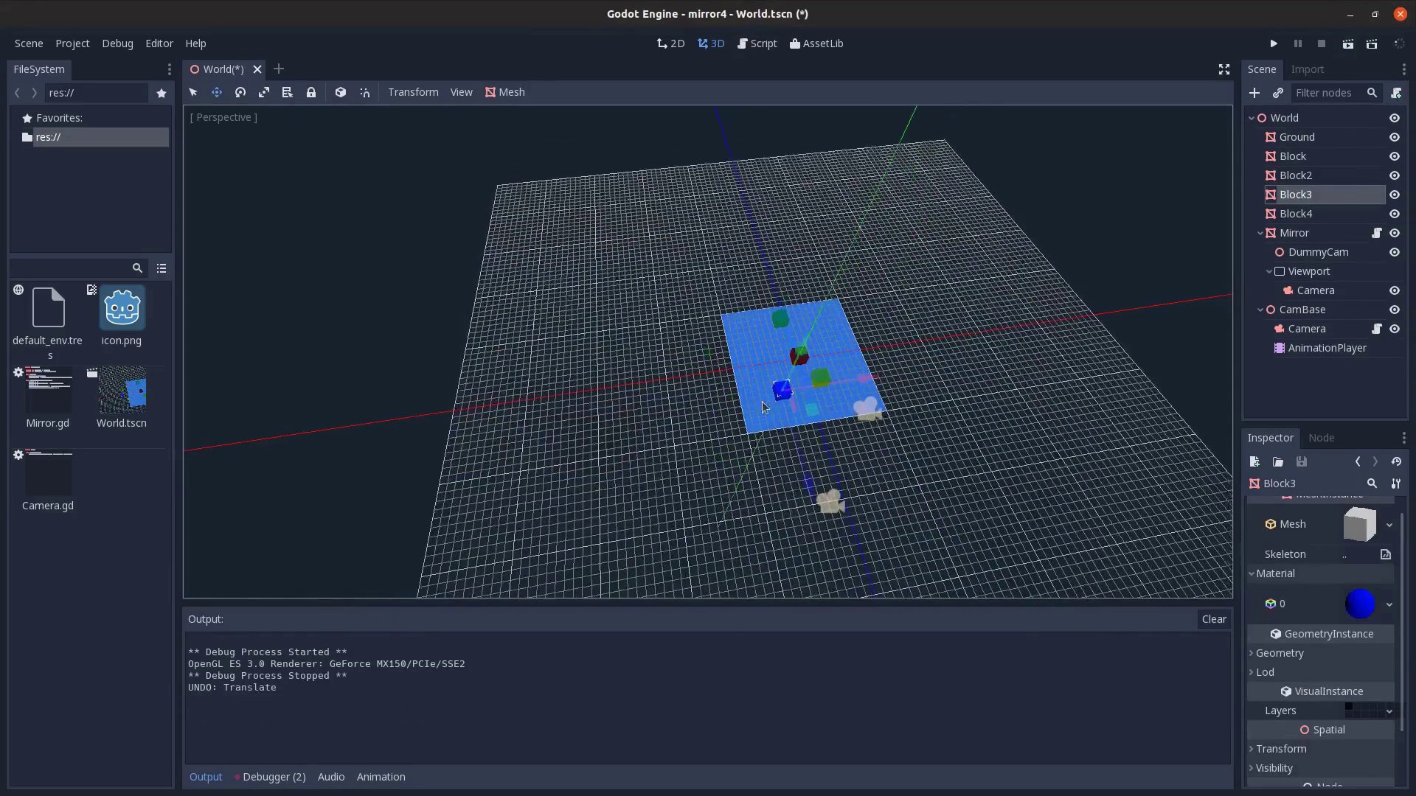
- Set the Near distance of the Camera under the Mirror's Viewport to 0.05
scroll(762, 407, "up", 8)
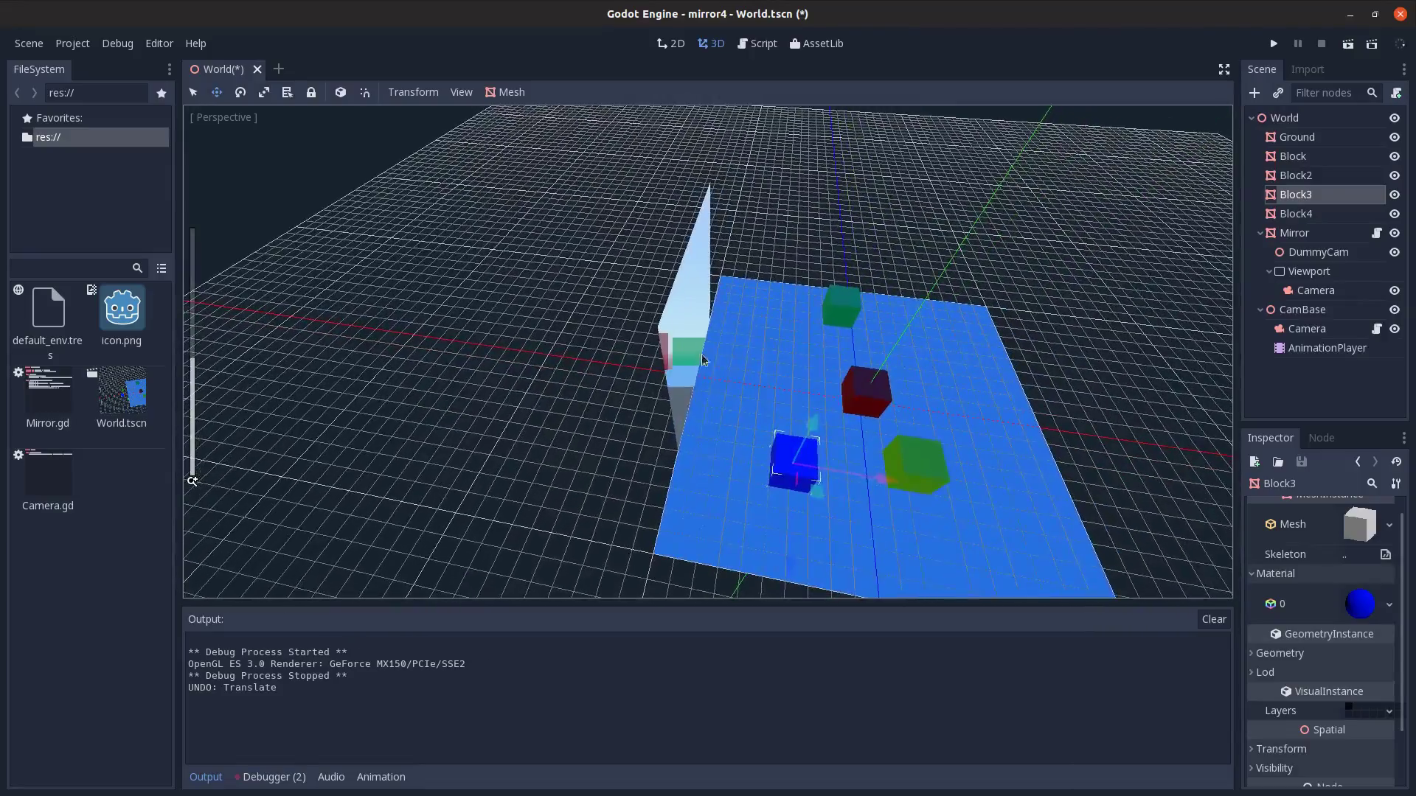
middle_click_drag(861, 423, 815, 403)
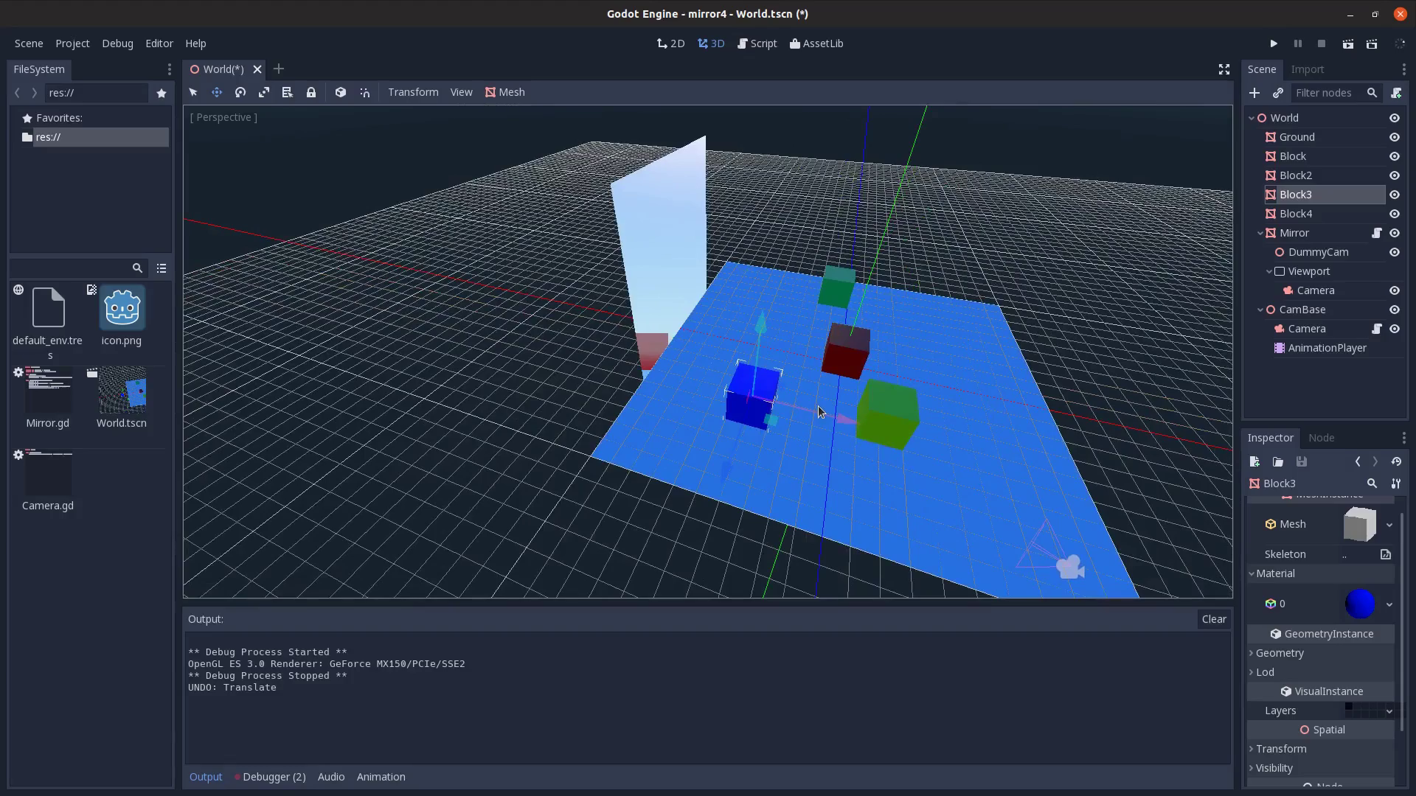
scroll(617, 268, "down", 8)
middle_click_drag(518, 317, 674, 325)
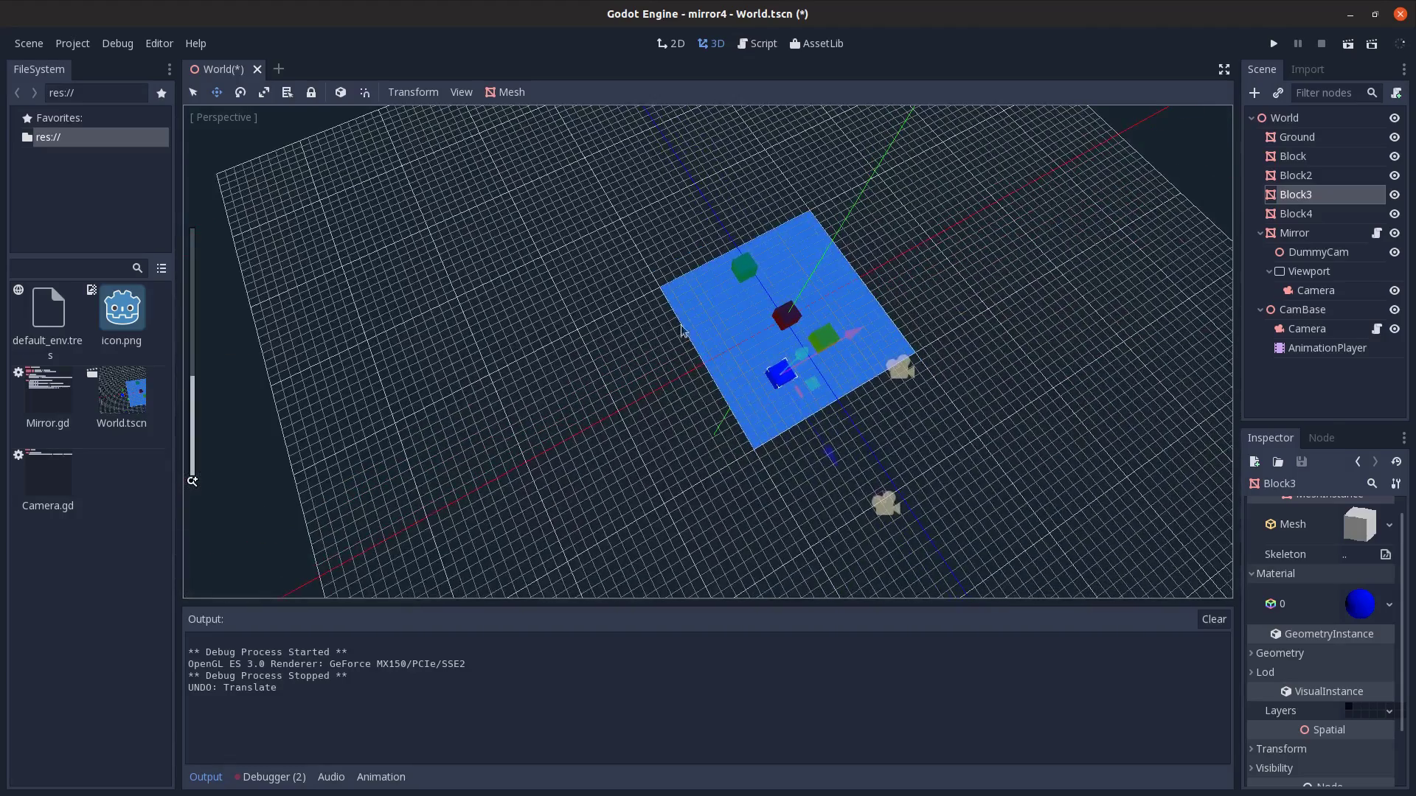
left_click(1339, 291)
middle_click_drag(811, 346, 818, 502)
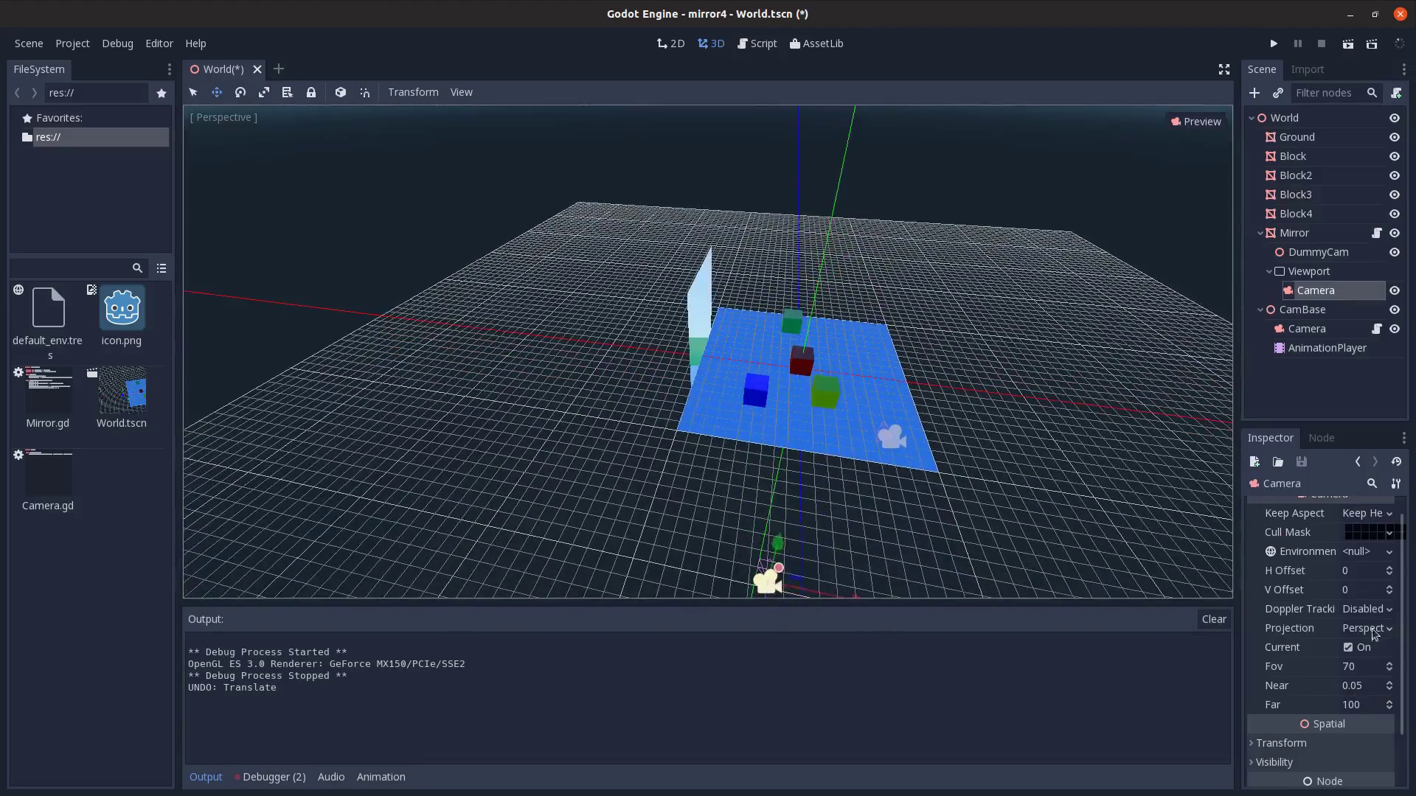
left_click(1354, 686)
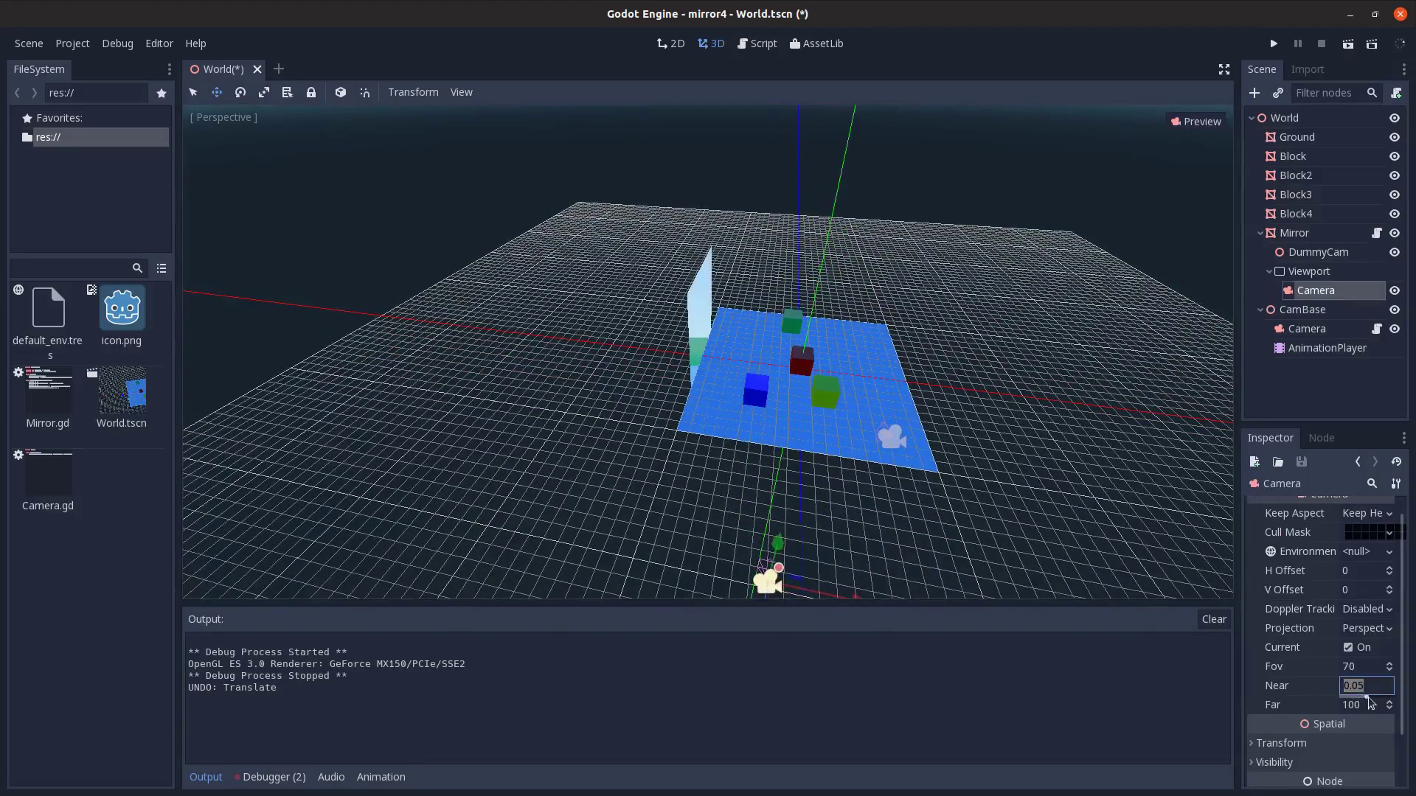
mouse_move(920, 579)
middle_mouse_down()
mouse_move(895, 509)
mouse_move(825, 467)
mouse_move(716, 481)
middle_mouse_up()
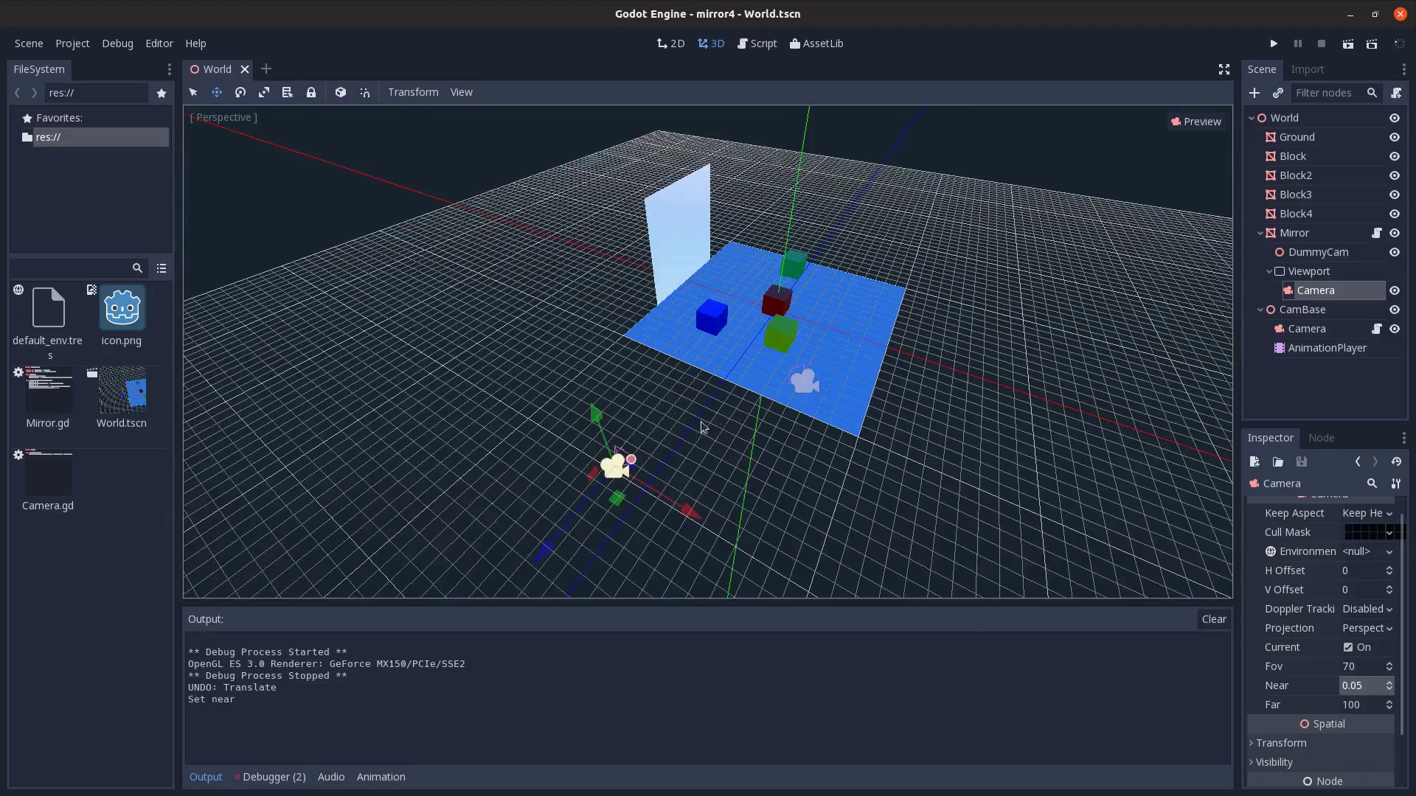
- Examine the placement of both cameras, the mirror plane and the blocks from several angles, including behind the mirror
middle_click_drag(704, 428, 499, 478)
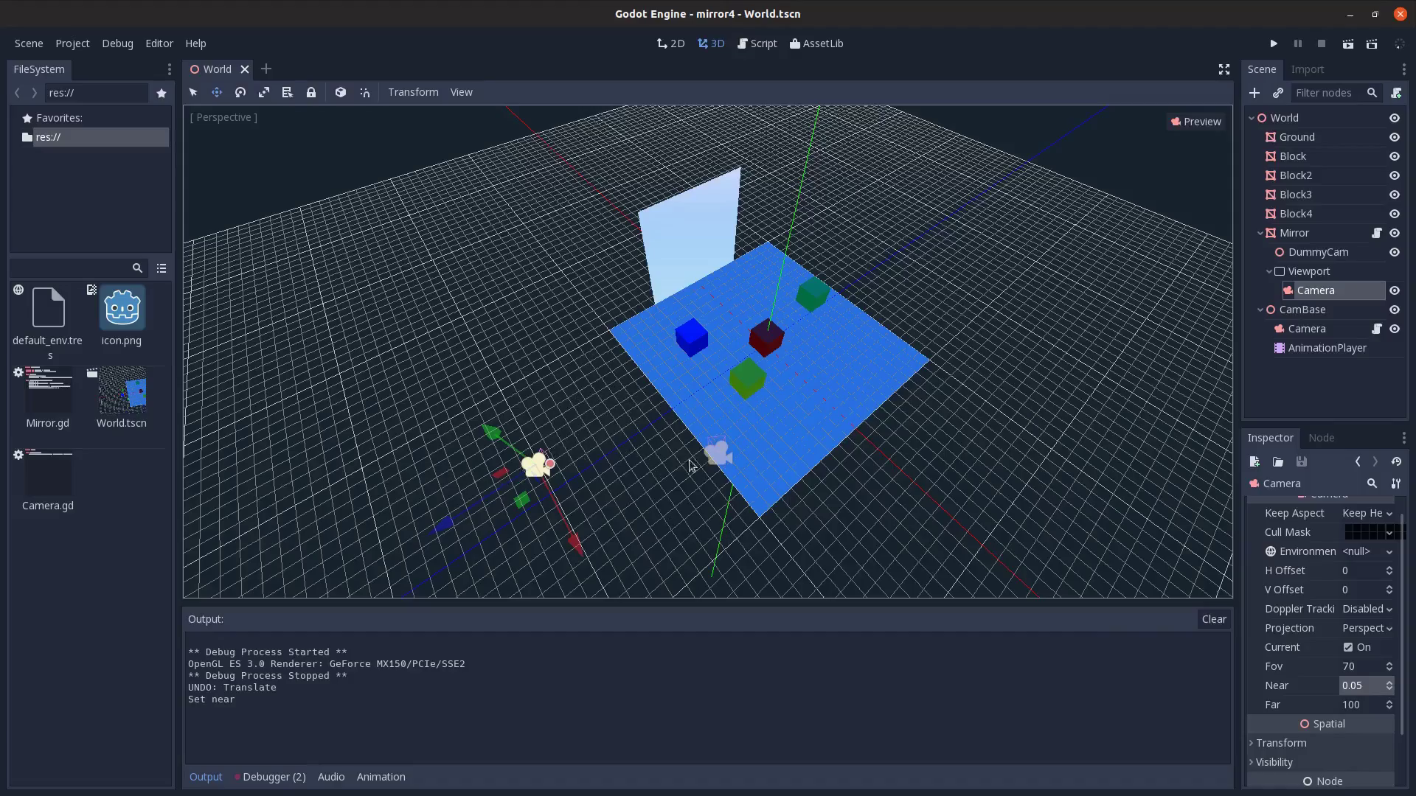
middle_click_drag(691, 464, 697, 186)
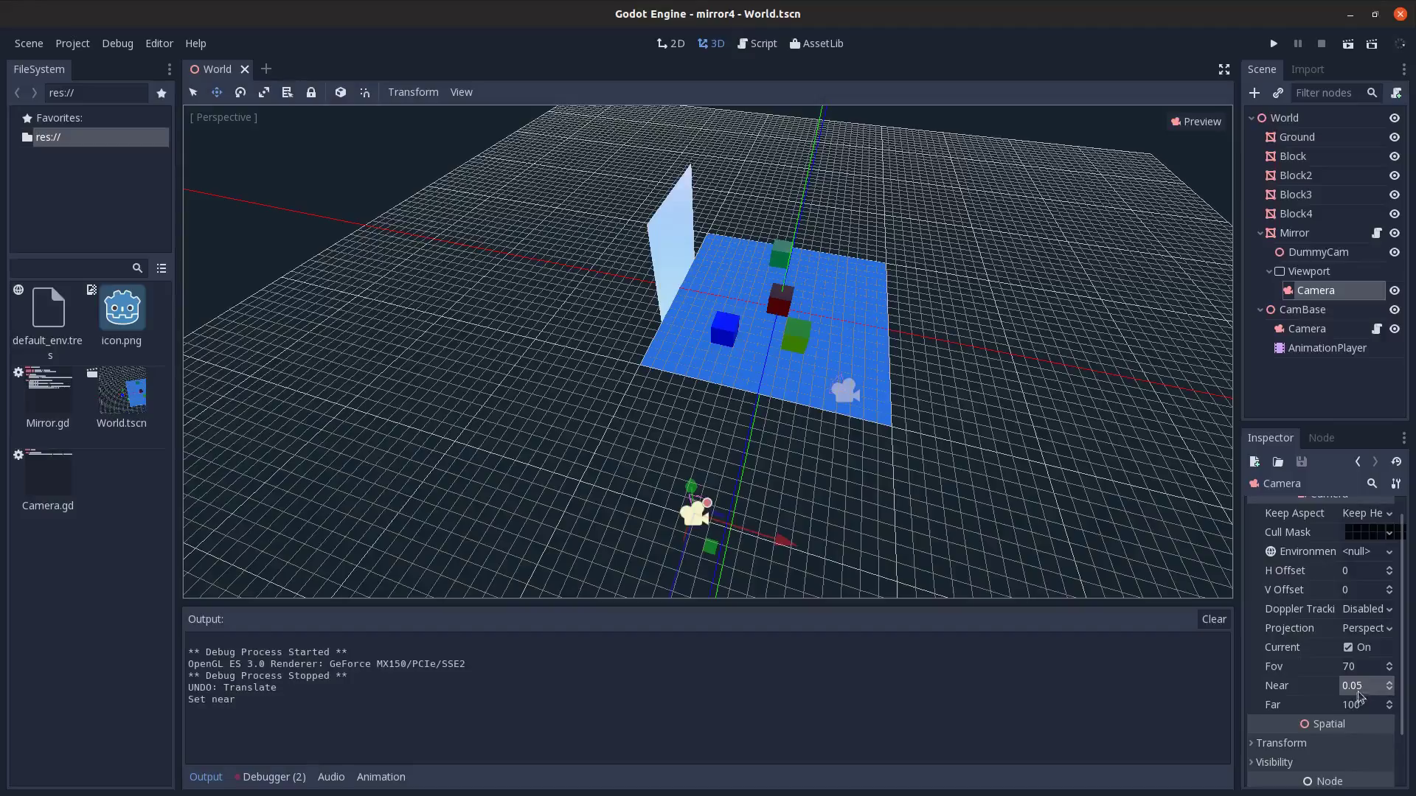
middle_click_drag(760, 446, 733, 404)
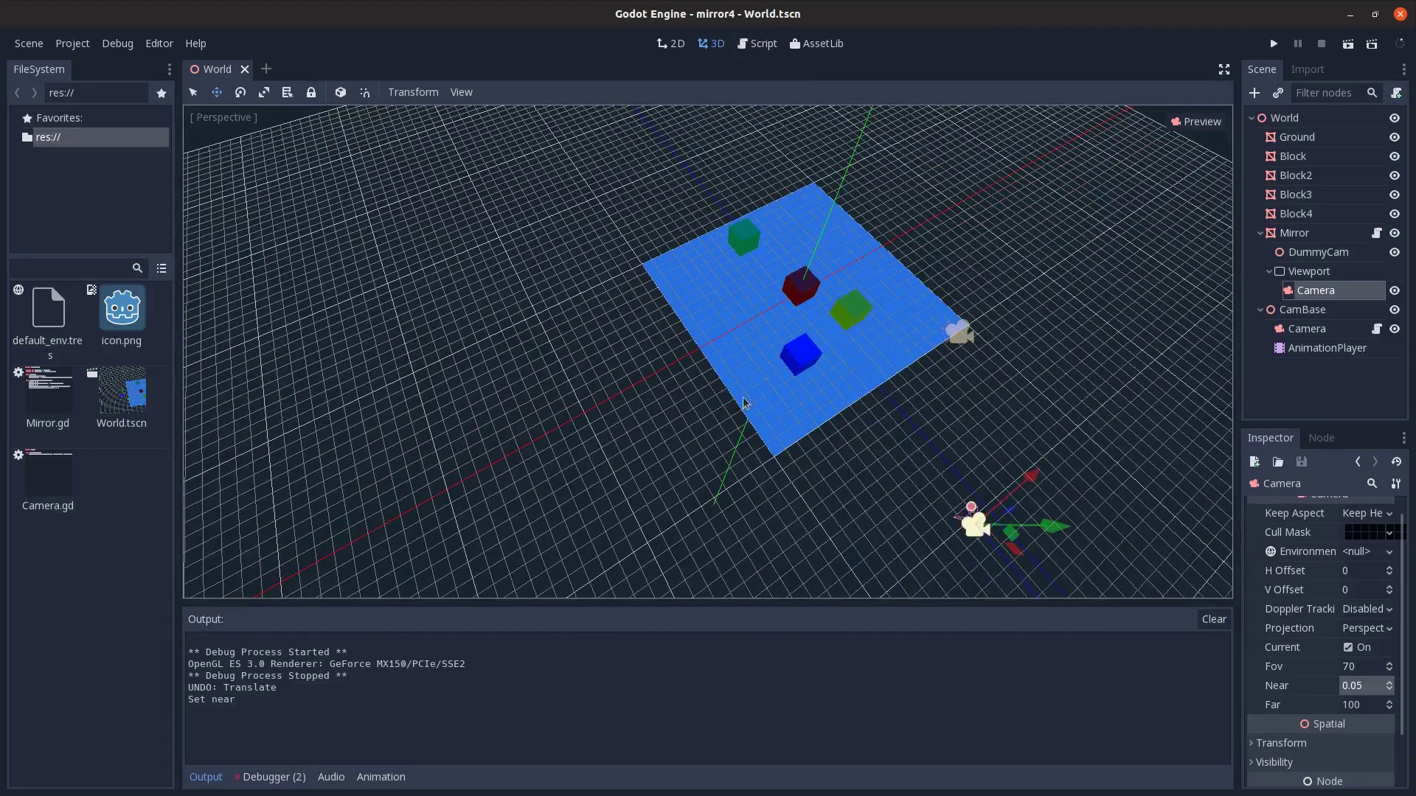
scroll(743, 403, "up", 8)
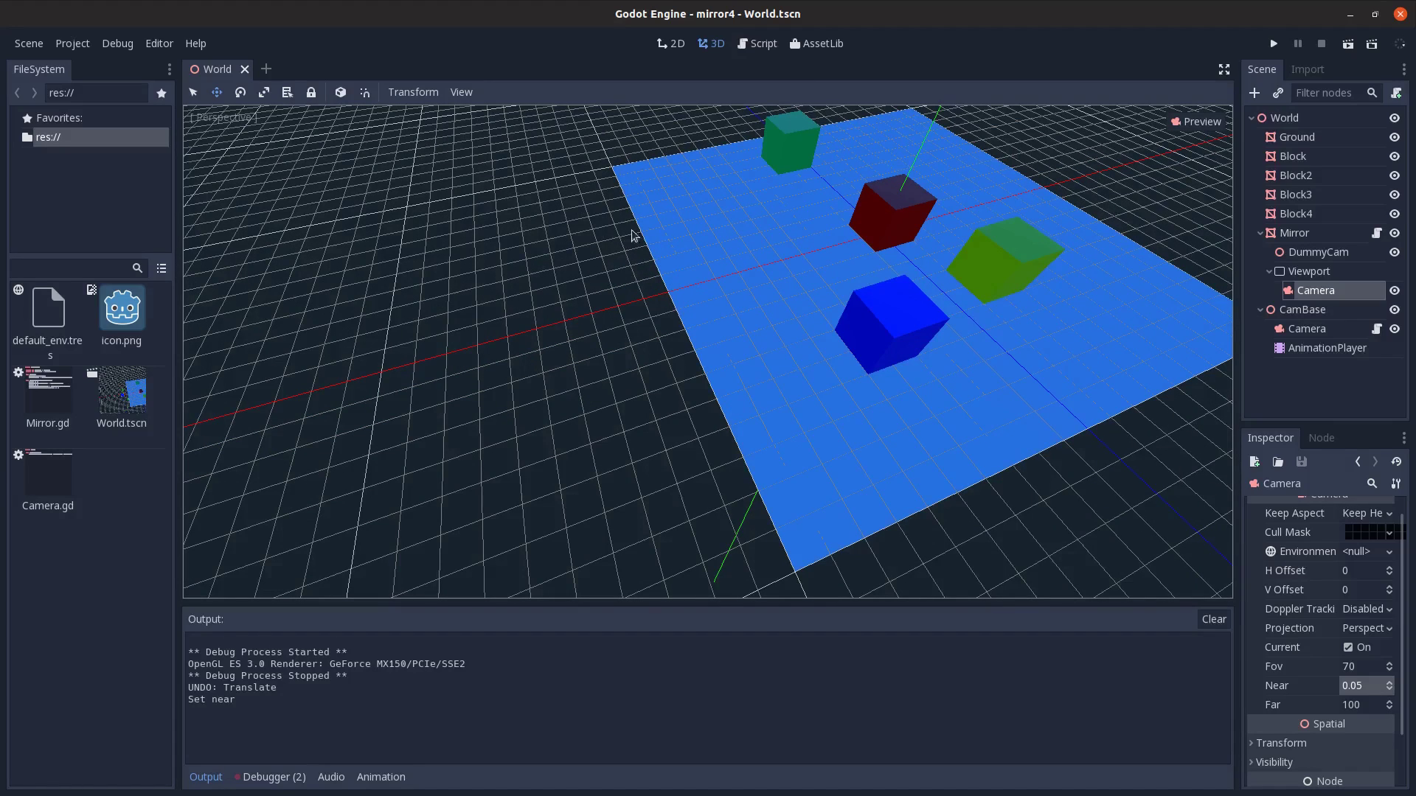
middle_click_drag(522, 366, 680, 302)
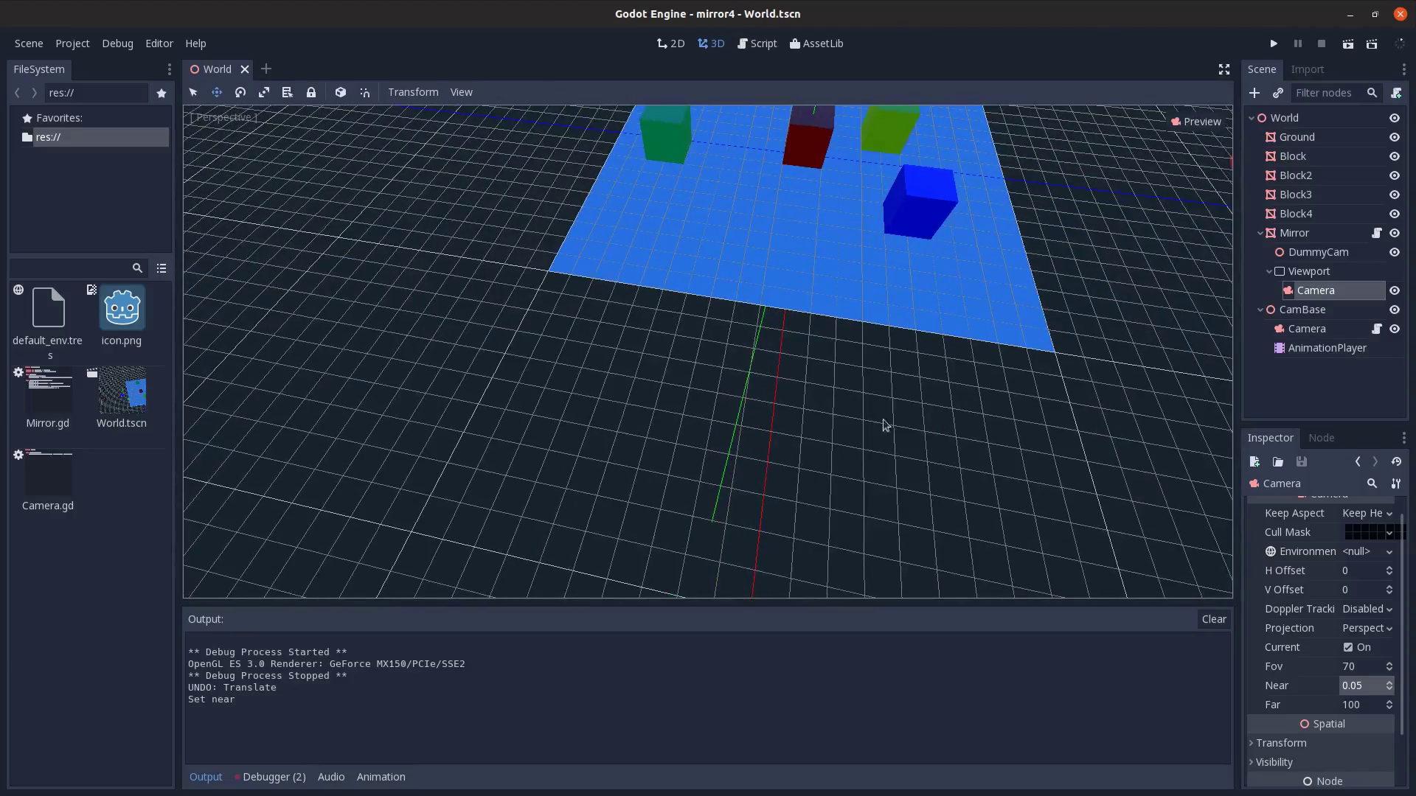
middle_click_drag(914, 407, 627, 540)
scroll(767, 399, "down", 8)
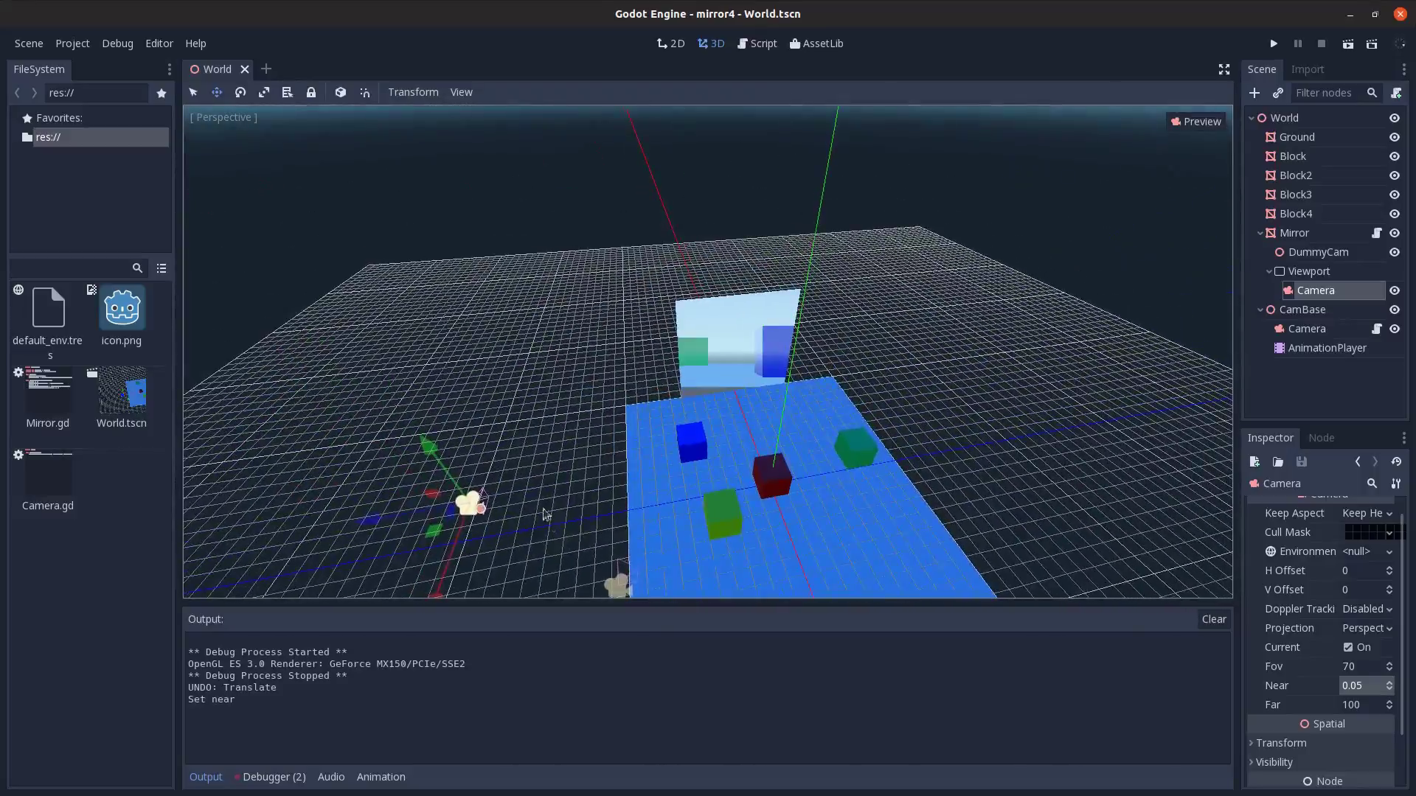
middle_click_drag(568, 489, 612, 451)
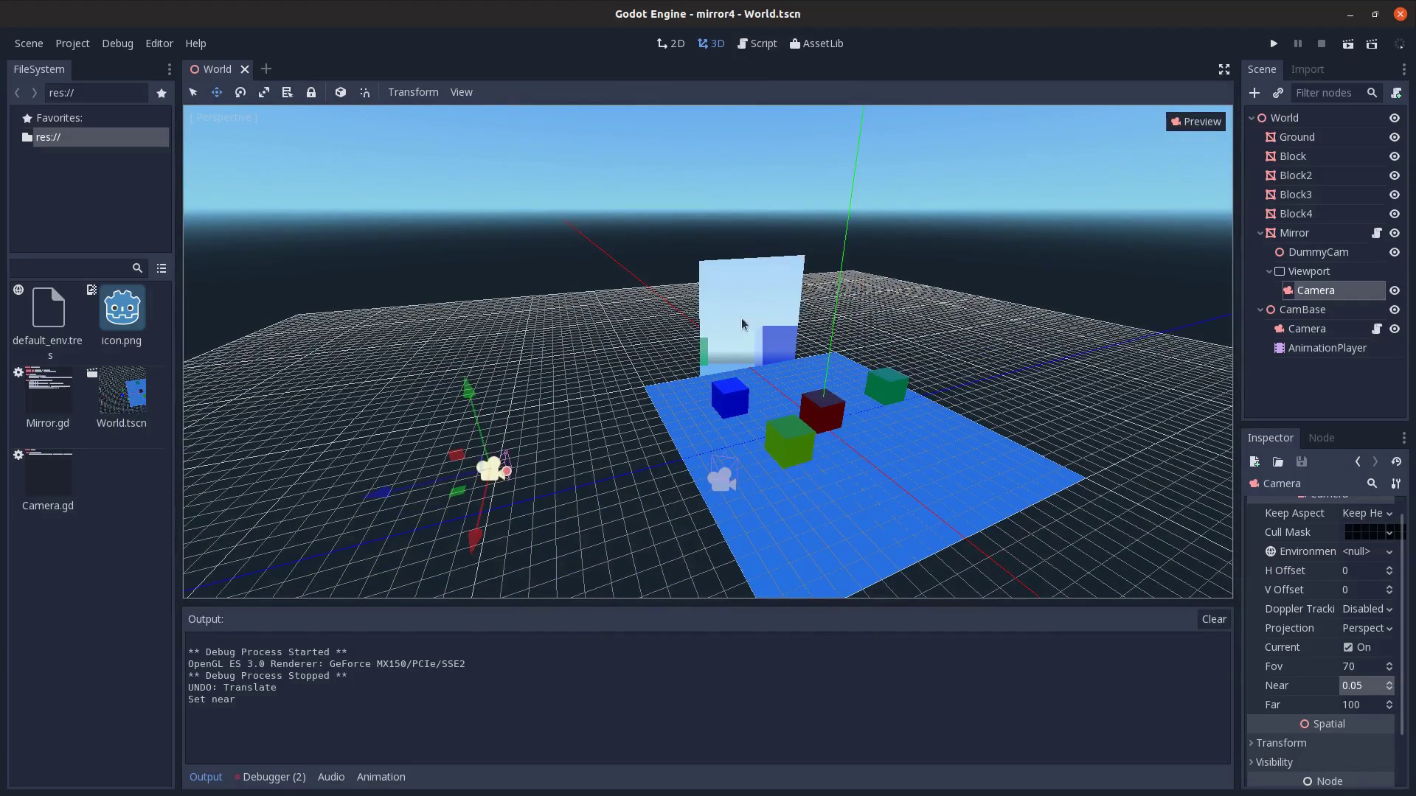
middle_click_drag(814, 397, 730, 435)
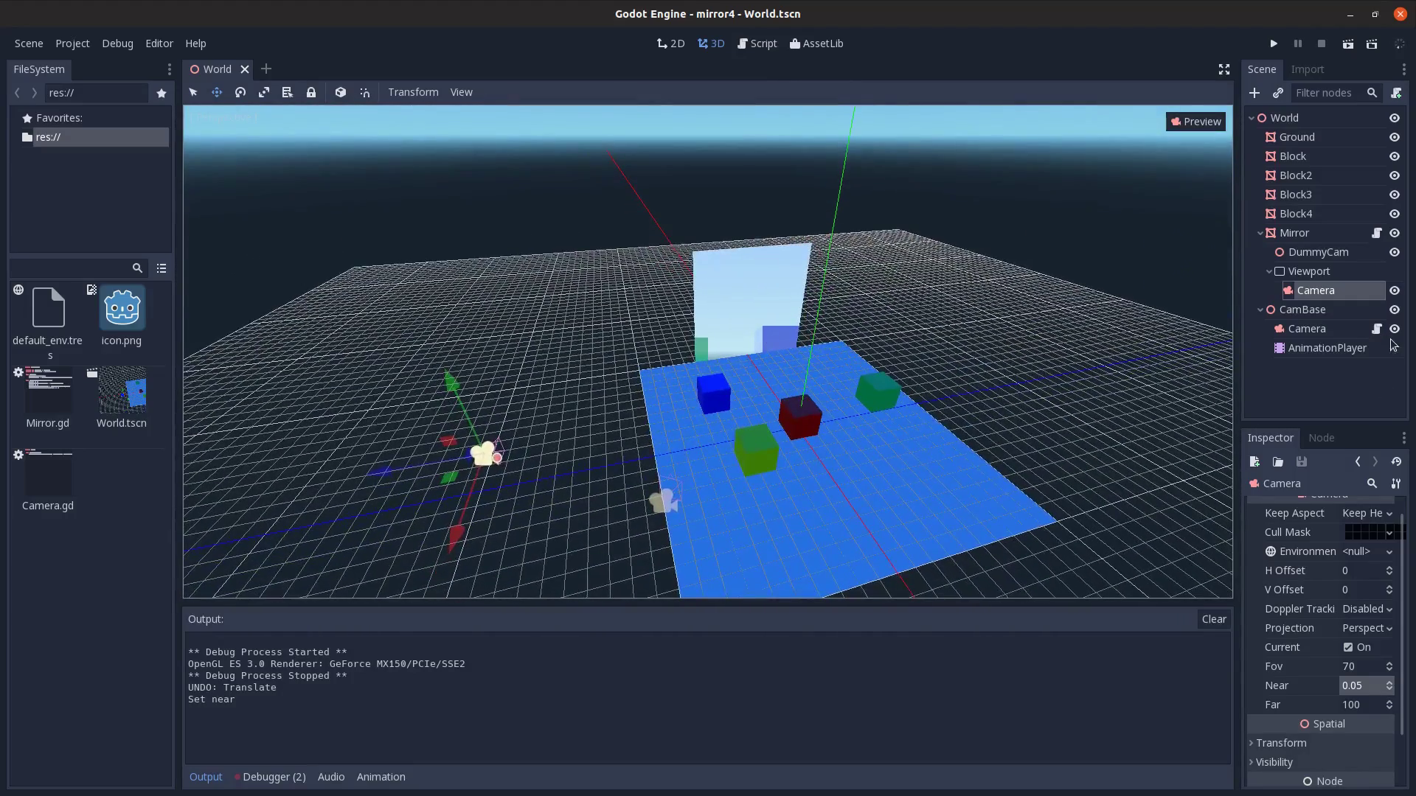
- Run the World scene again with the Camera under Viewport selected
left_click(1341, 299)
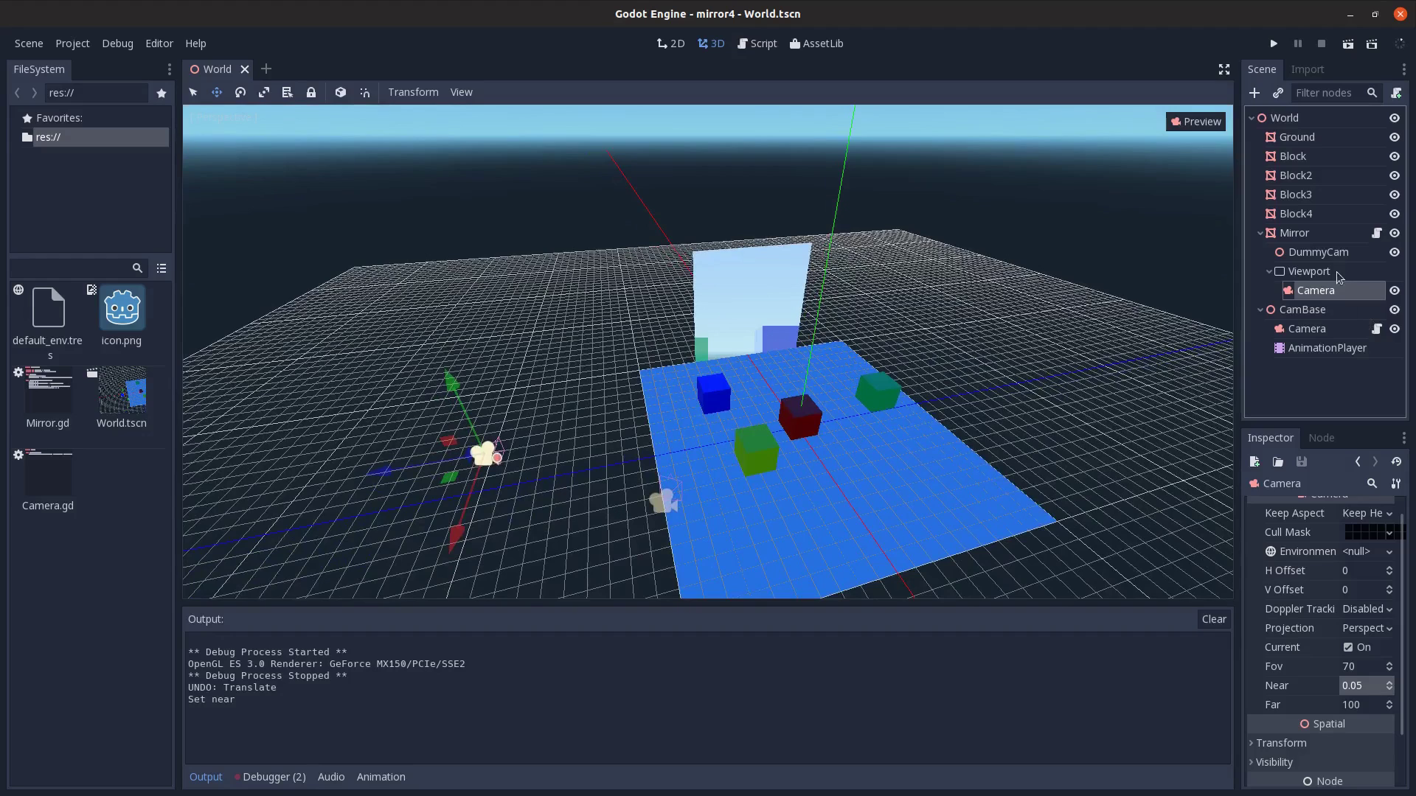
left_click(1348, 44)
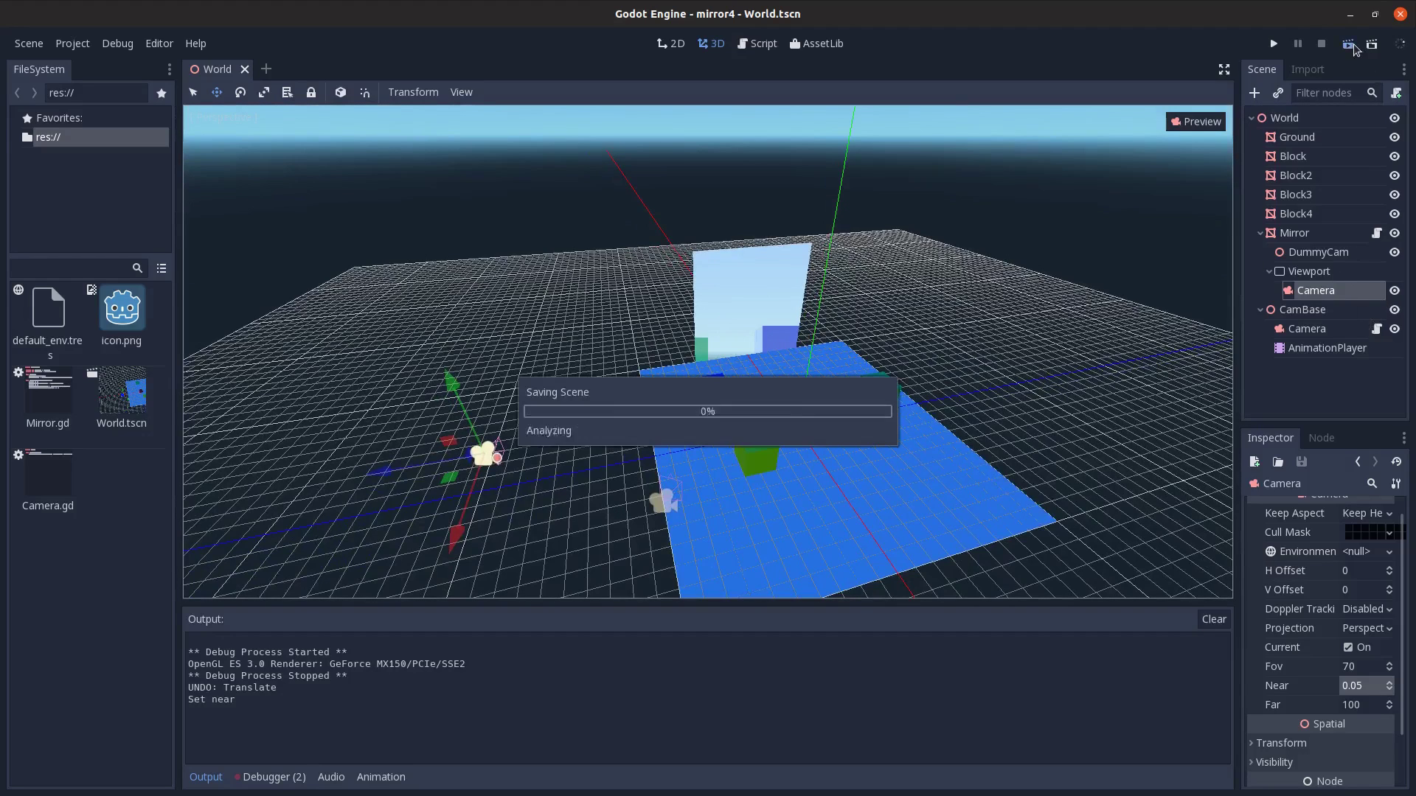